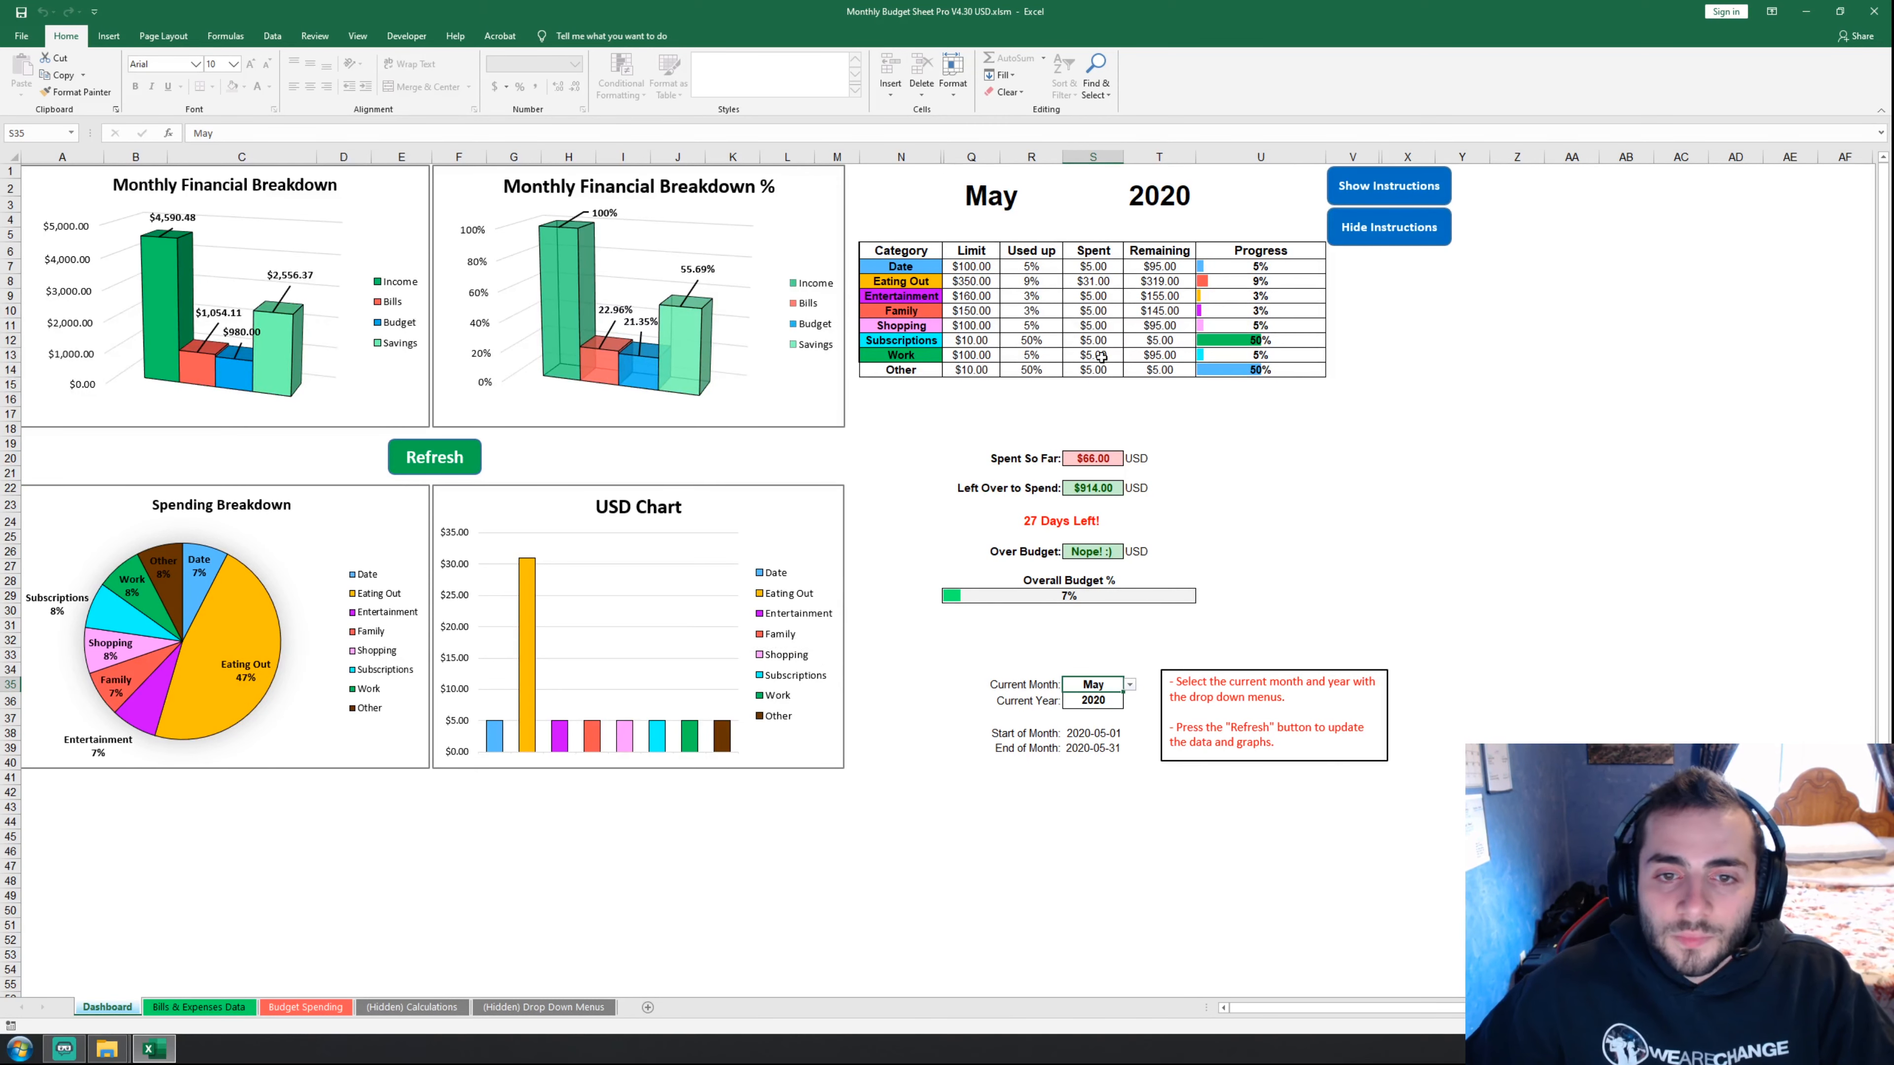
- Examine the category table on the Dashboard, checking the Eating Out row's limit, used-up, spent, remaining and progress cells
drag(902, 250, 1283, 369)
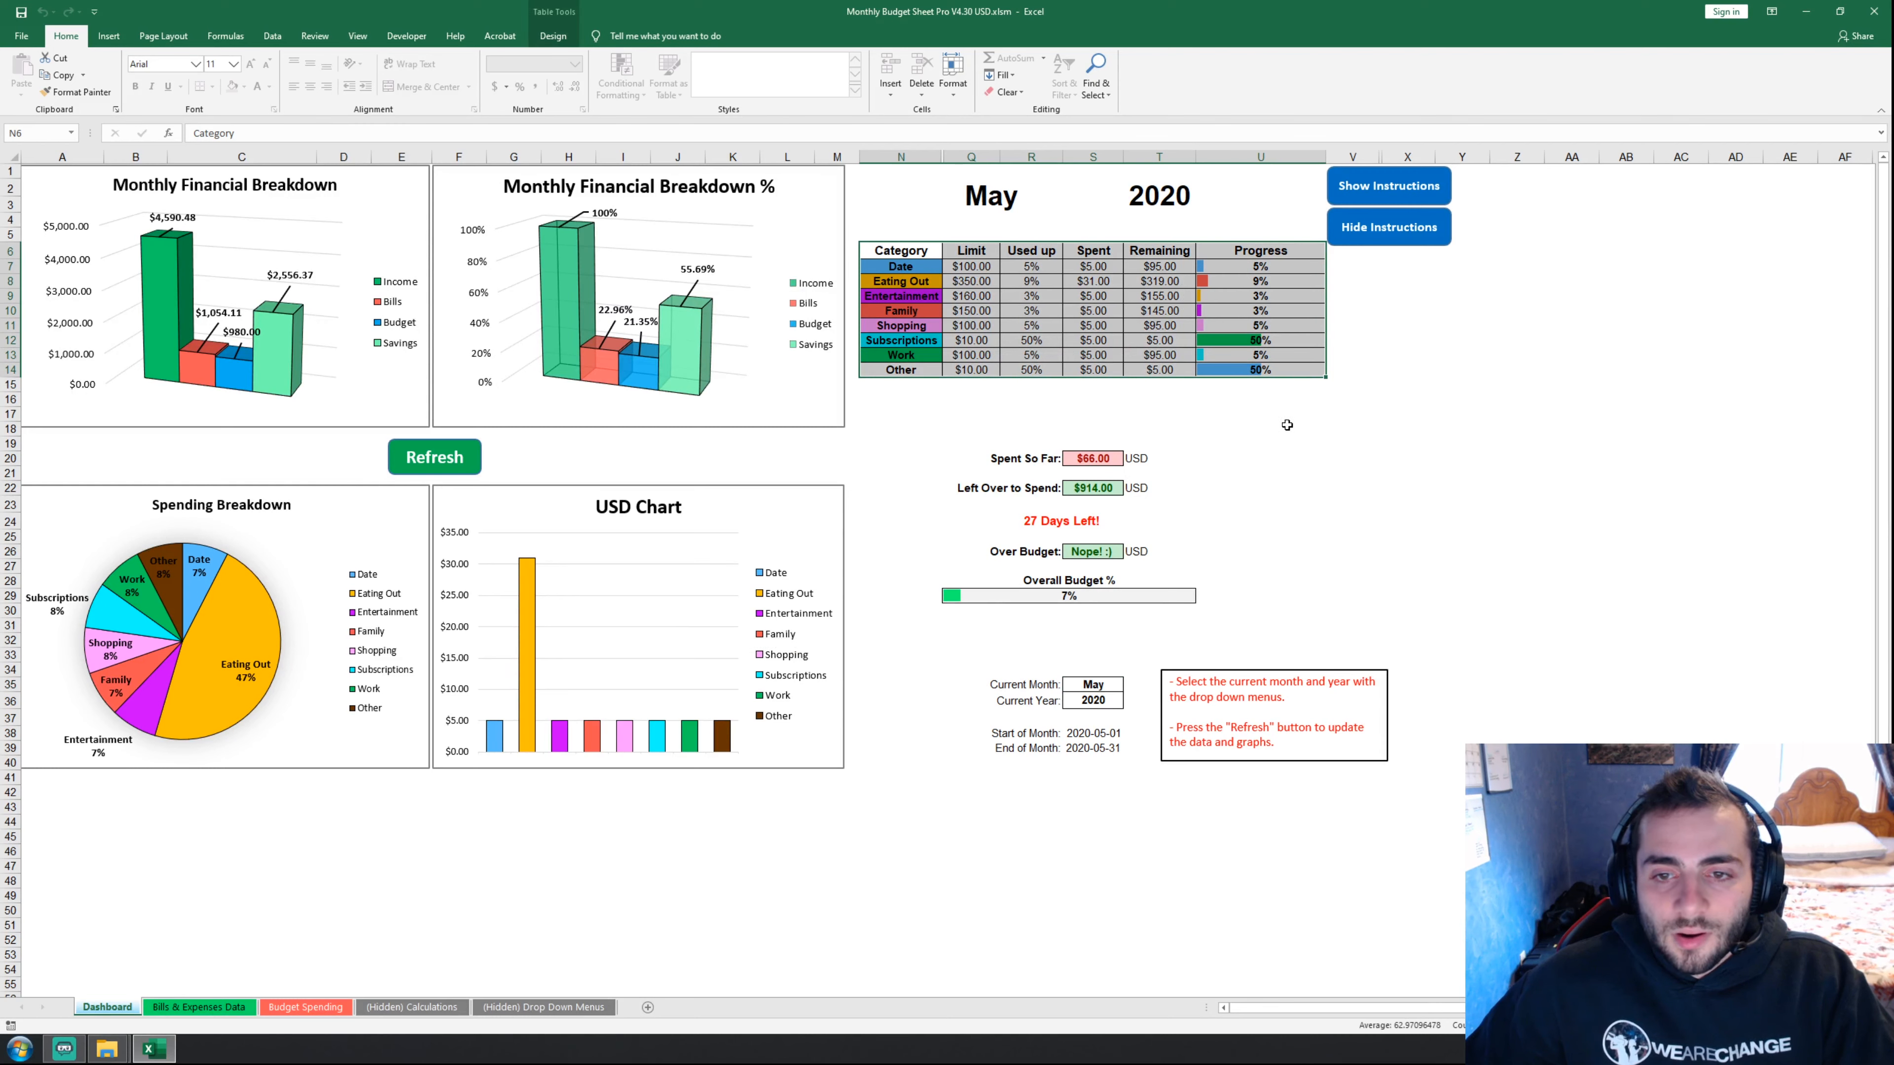
click(908, 252)
click(958, 432)
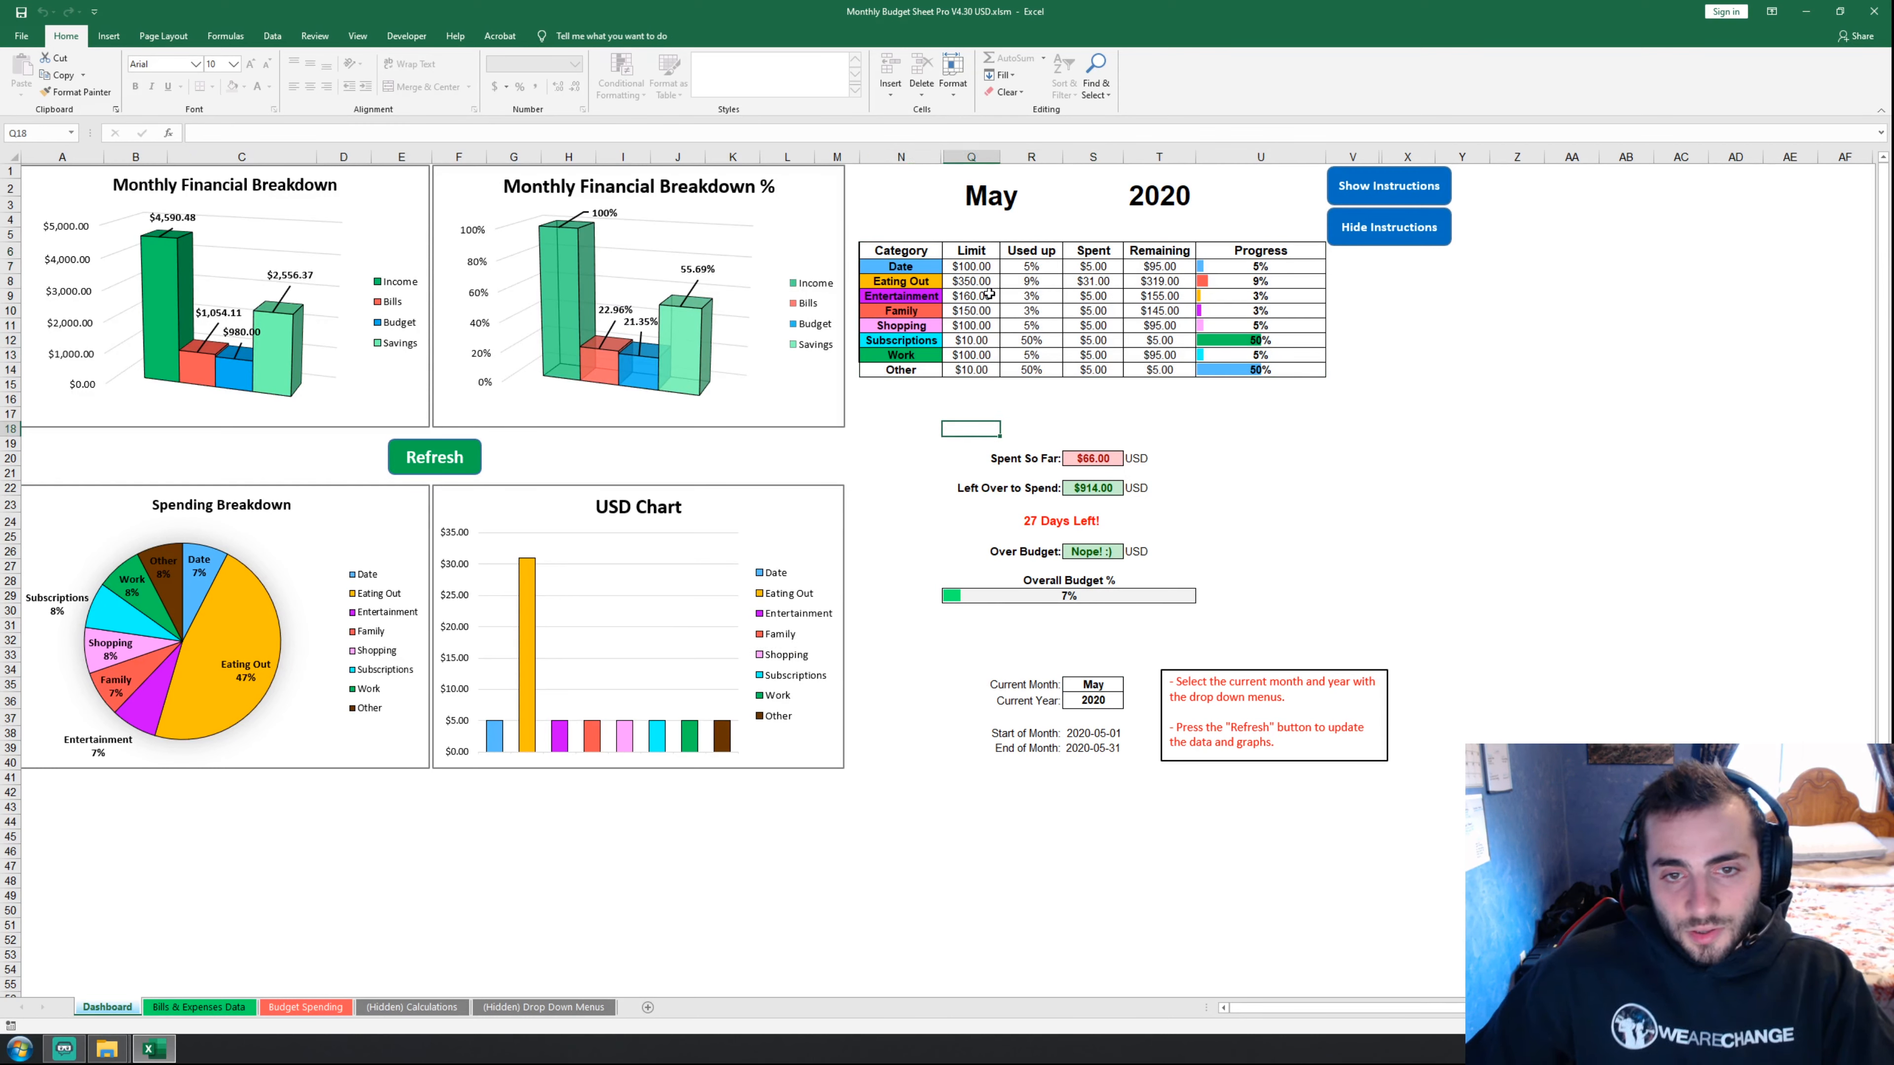
click(921, 284)
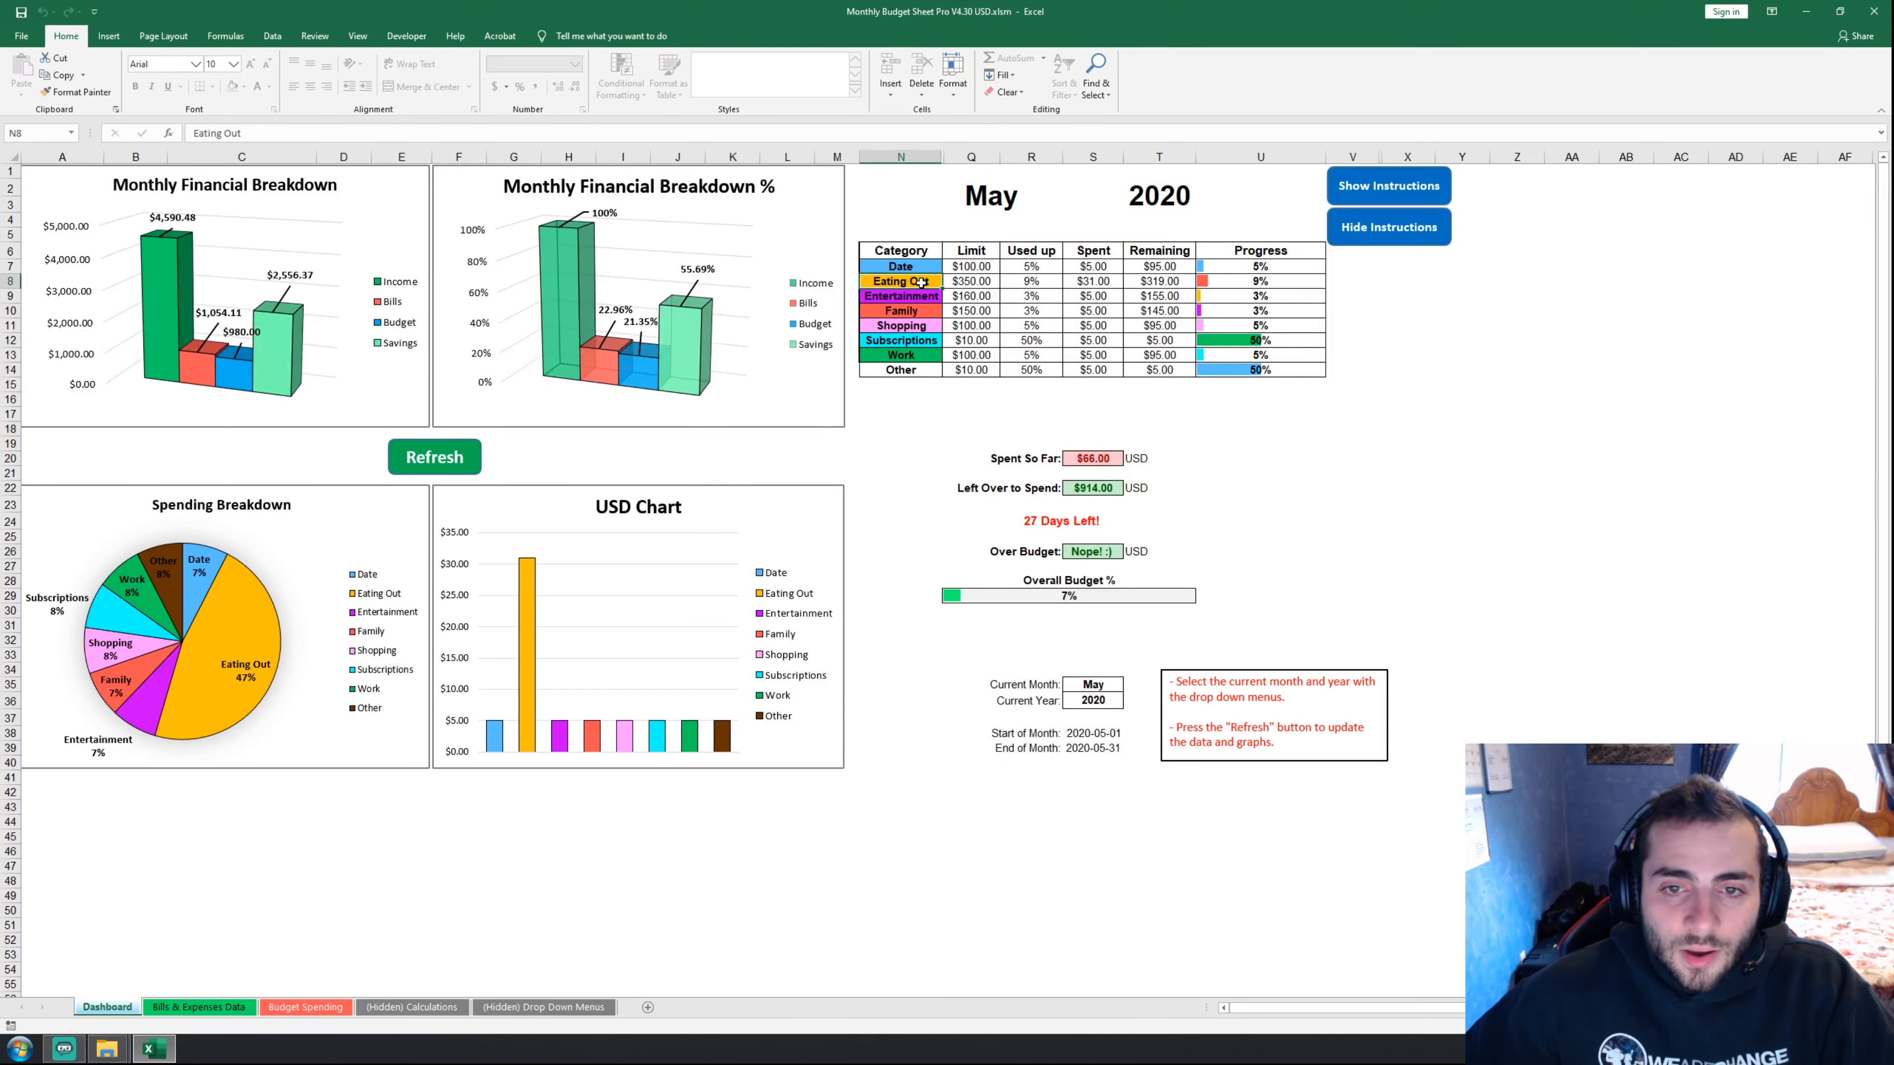
click(990, 283)
click(1046, 285)
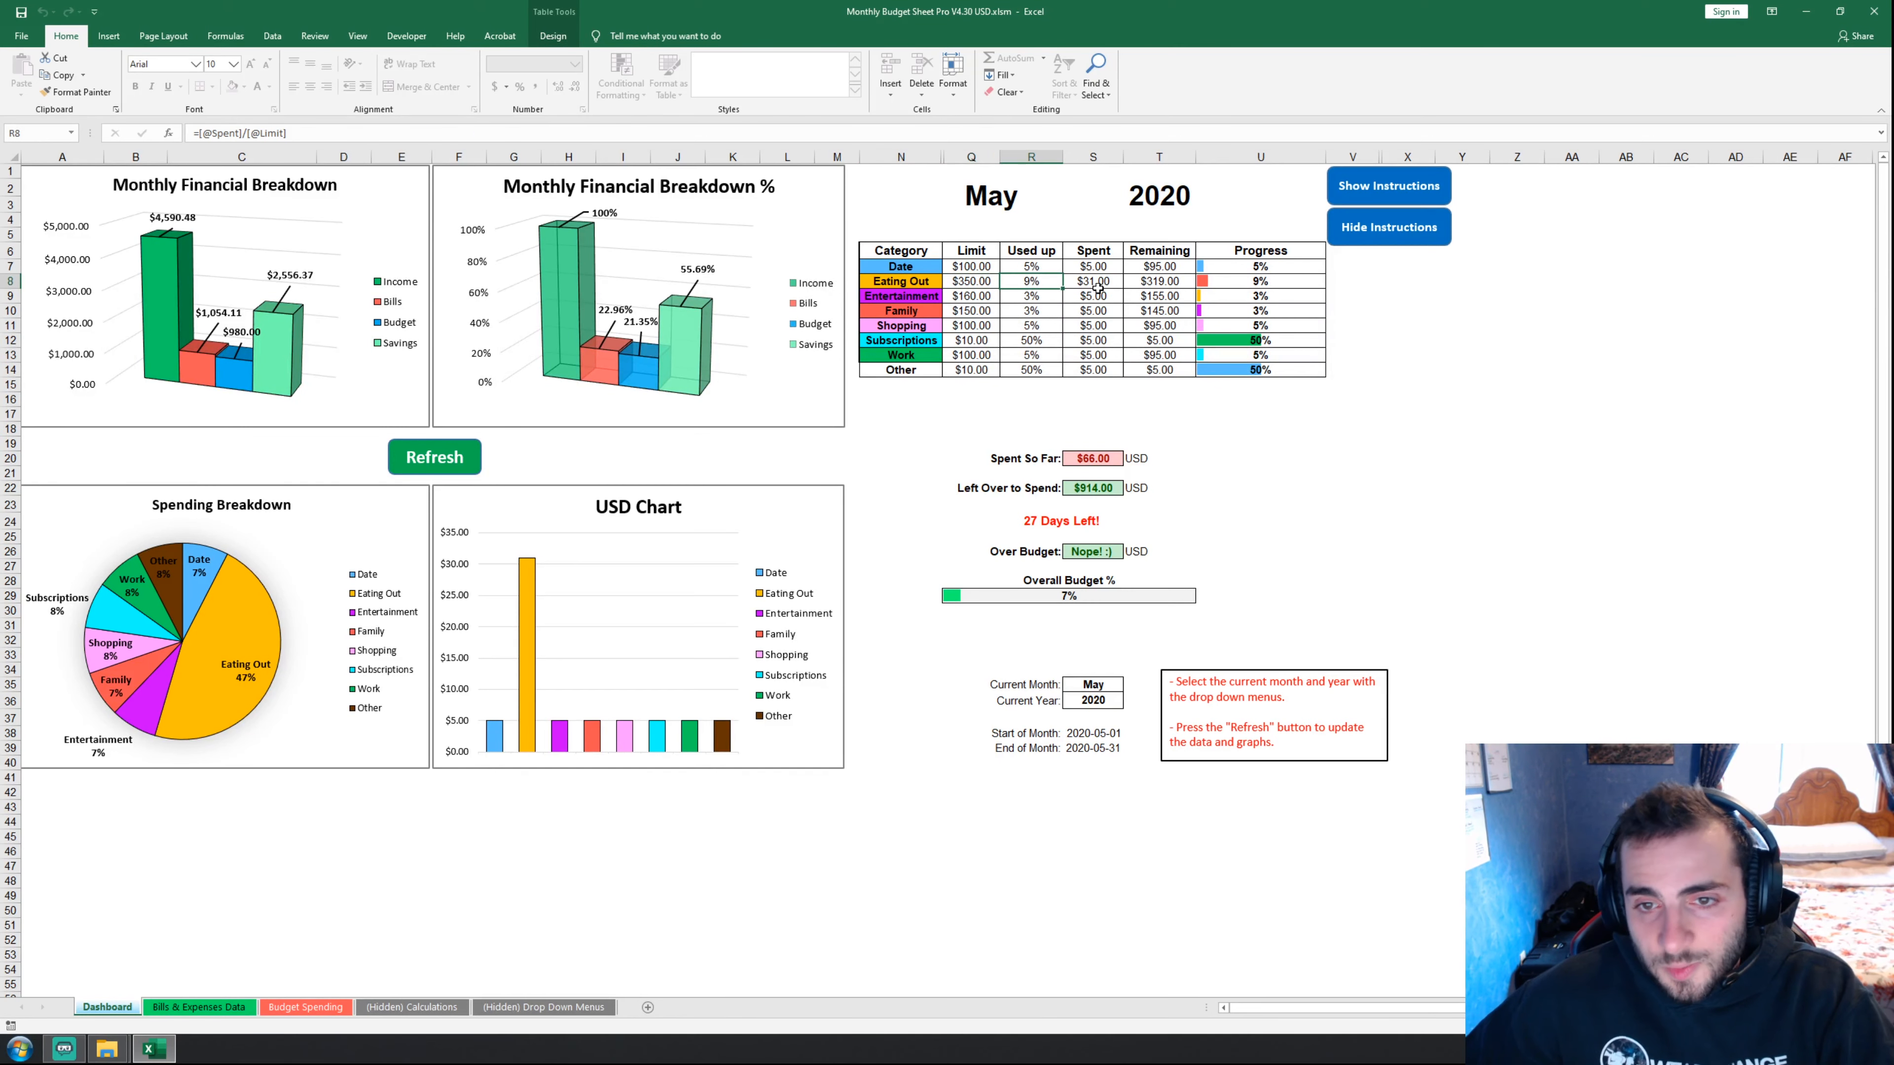
click(1109, 288)
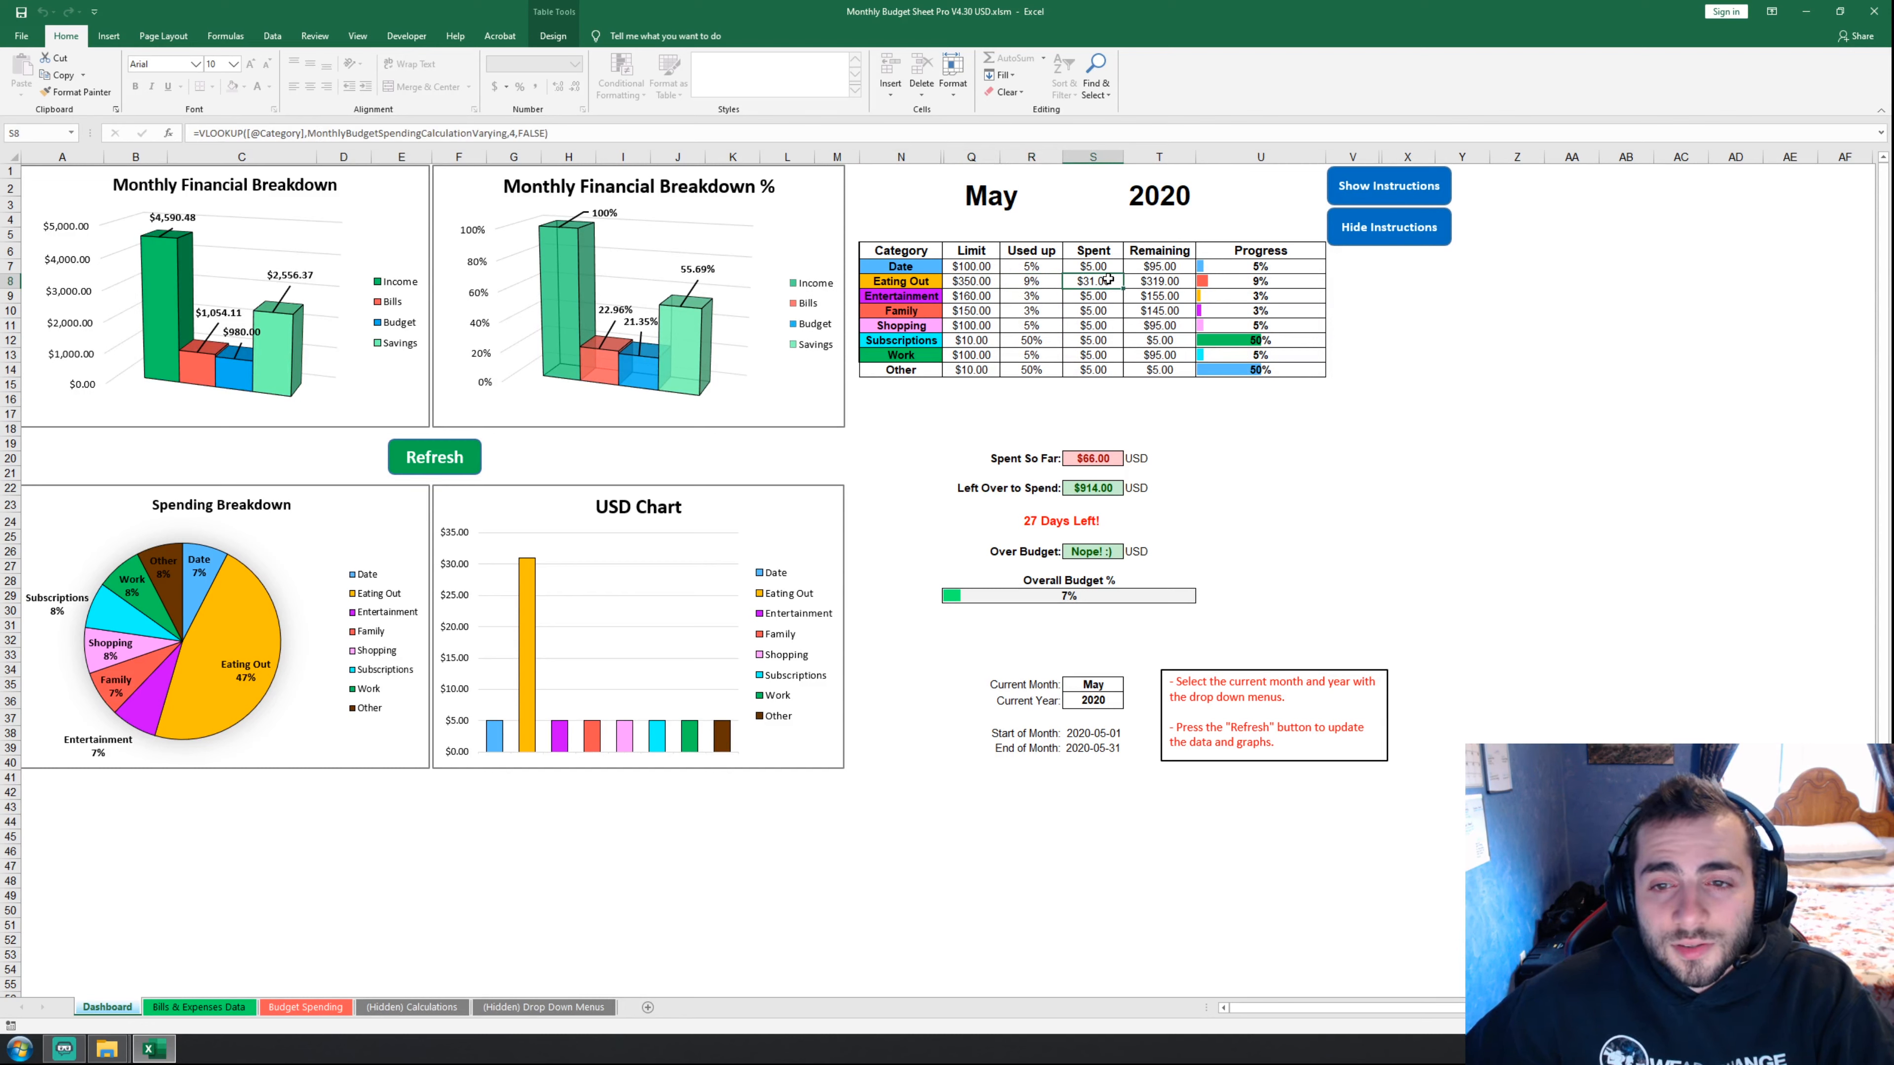
click(1178, 279)
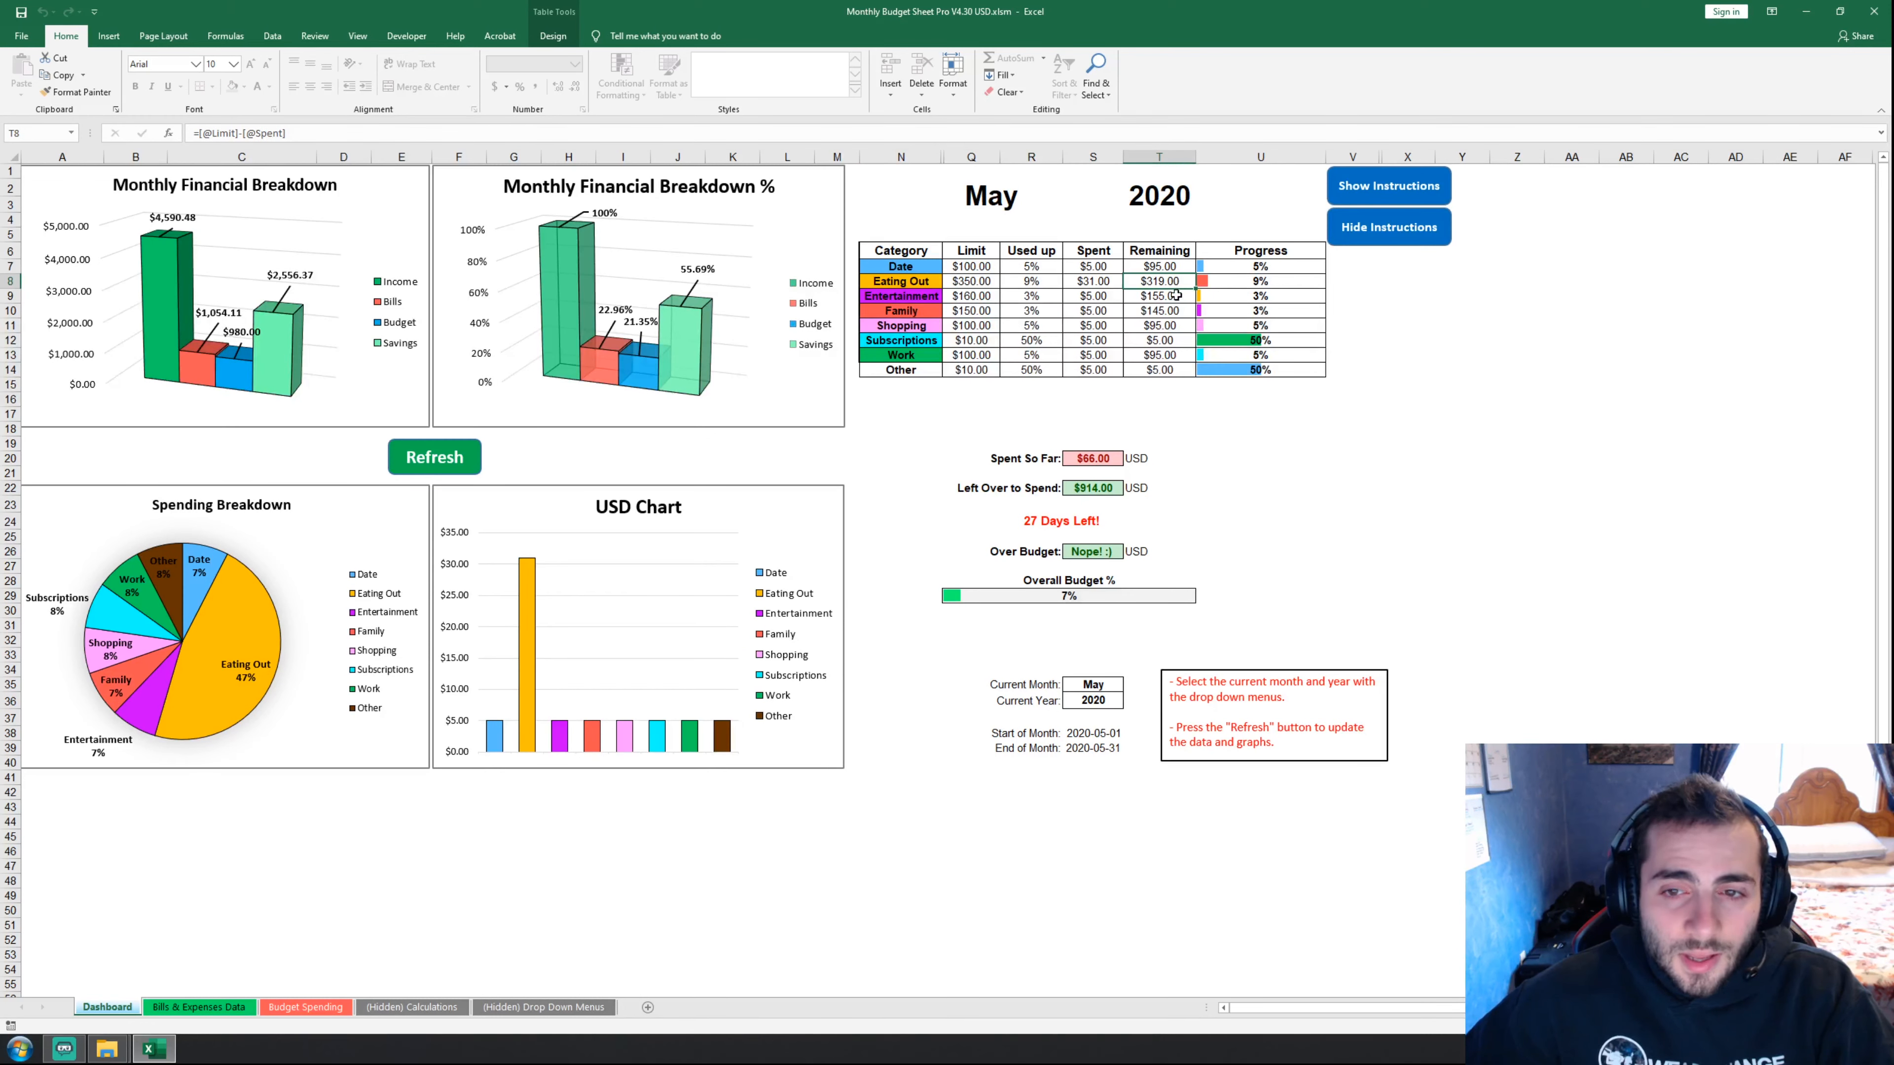
click(1052, 283)
drag(1289, 279, 914, 266)
click(1408, 414)
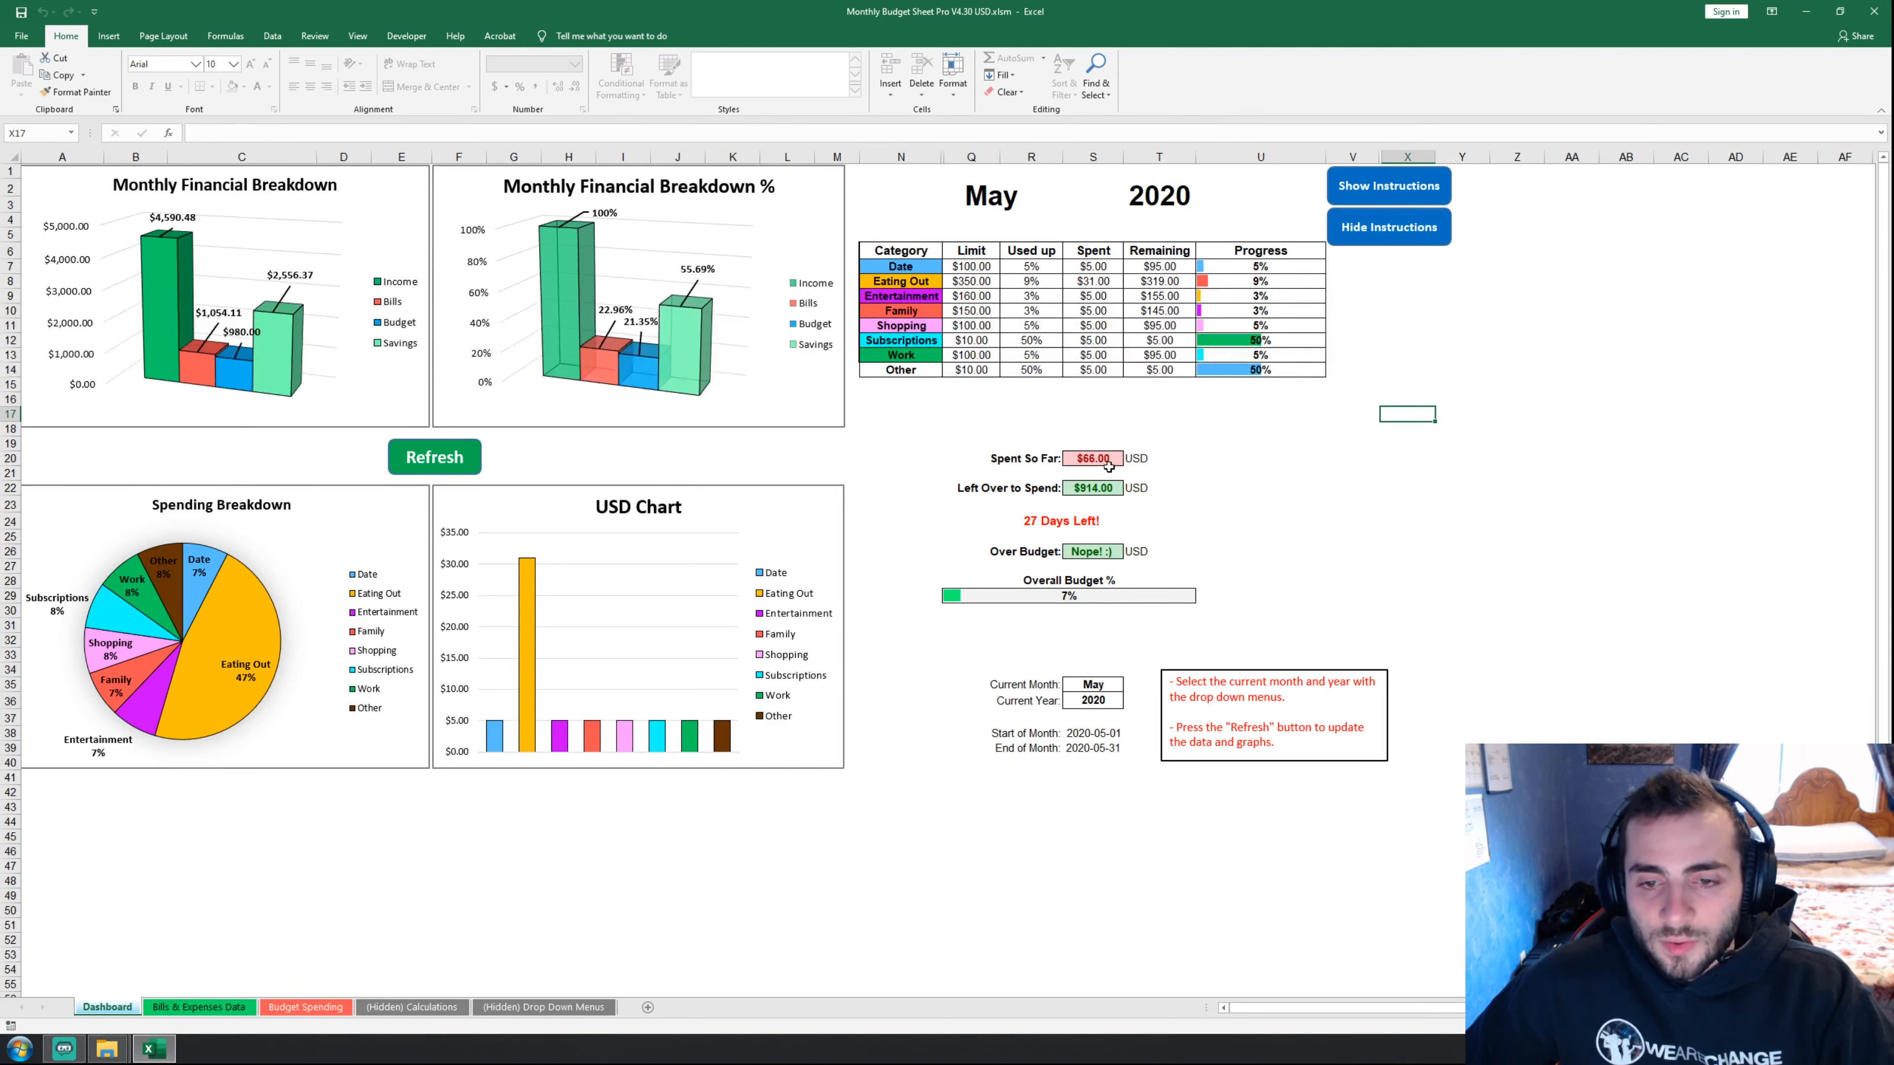
- Inspect the spent so far, left over to spend, days left, over budget and overall budget percentage cells
click(1007, 457)
click(1103, 460)
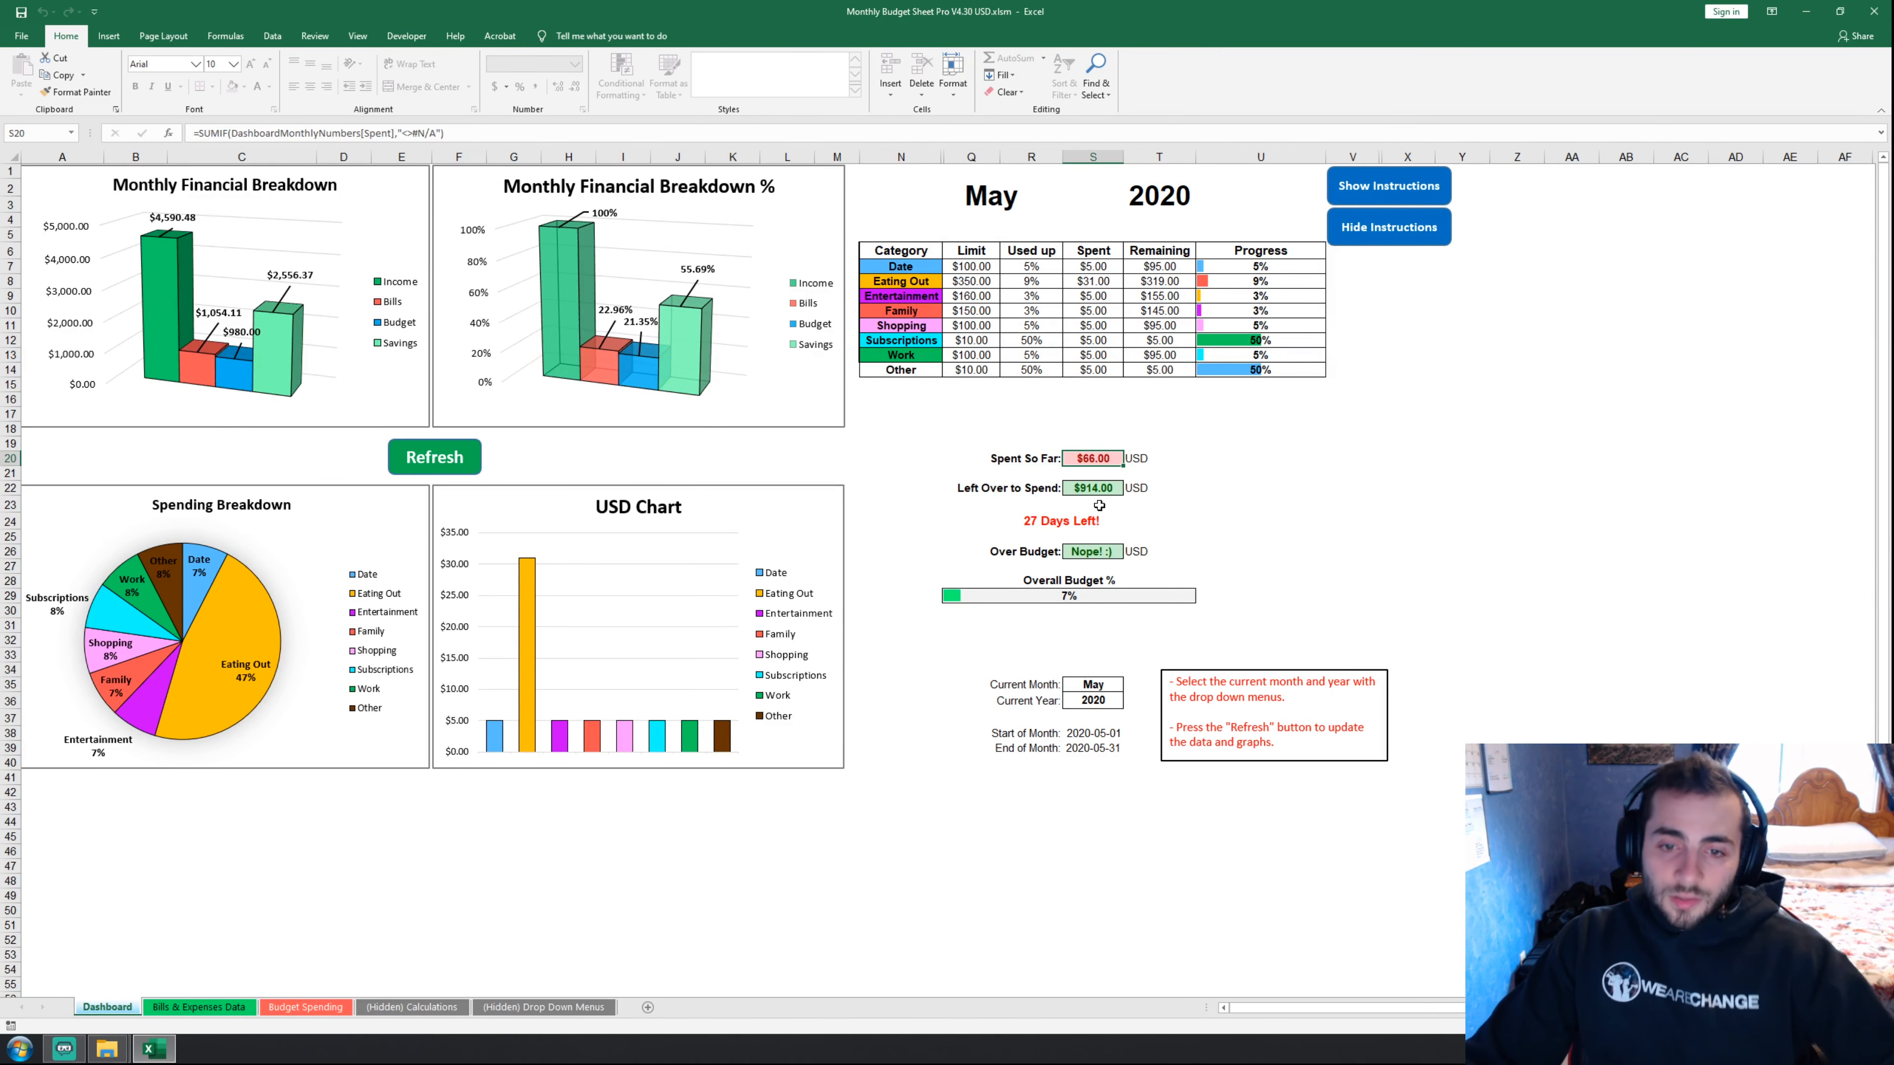
click(1119, 490)
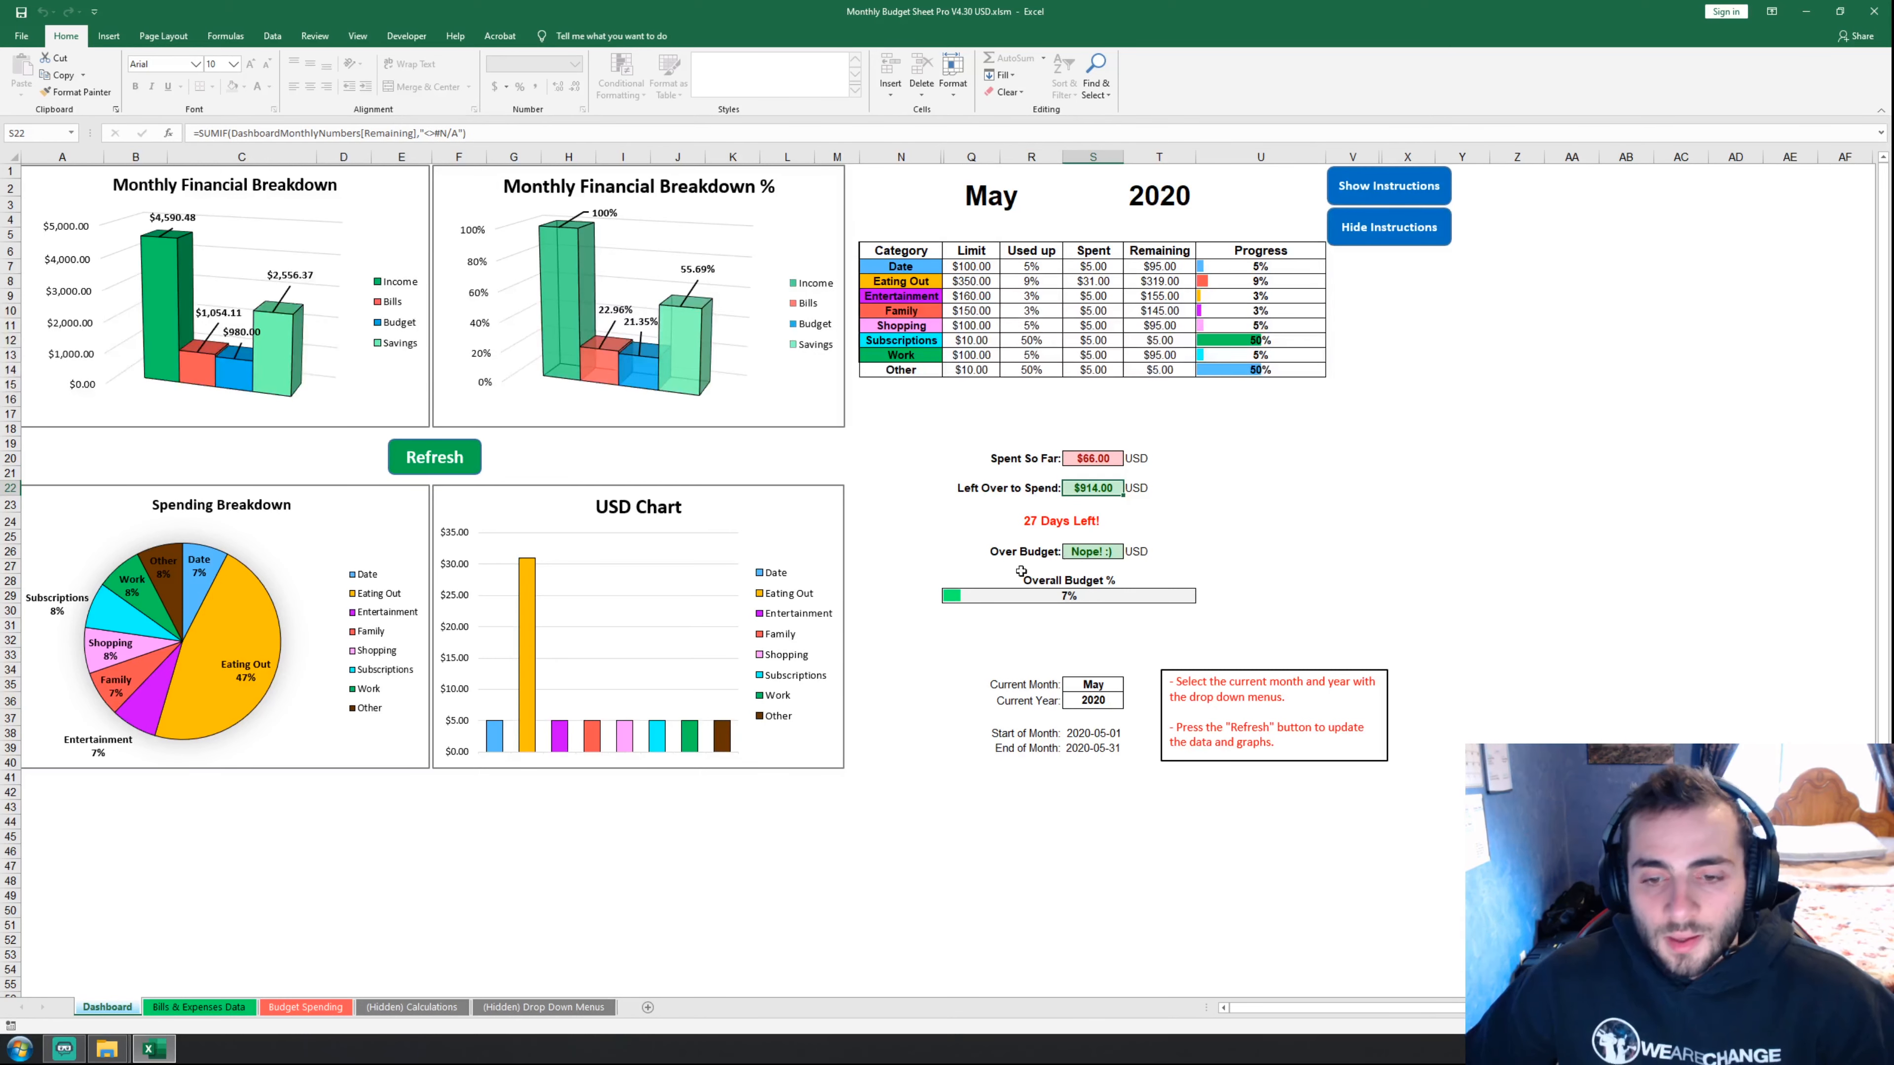
click(1085, 516)
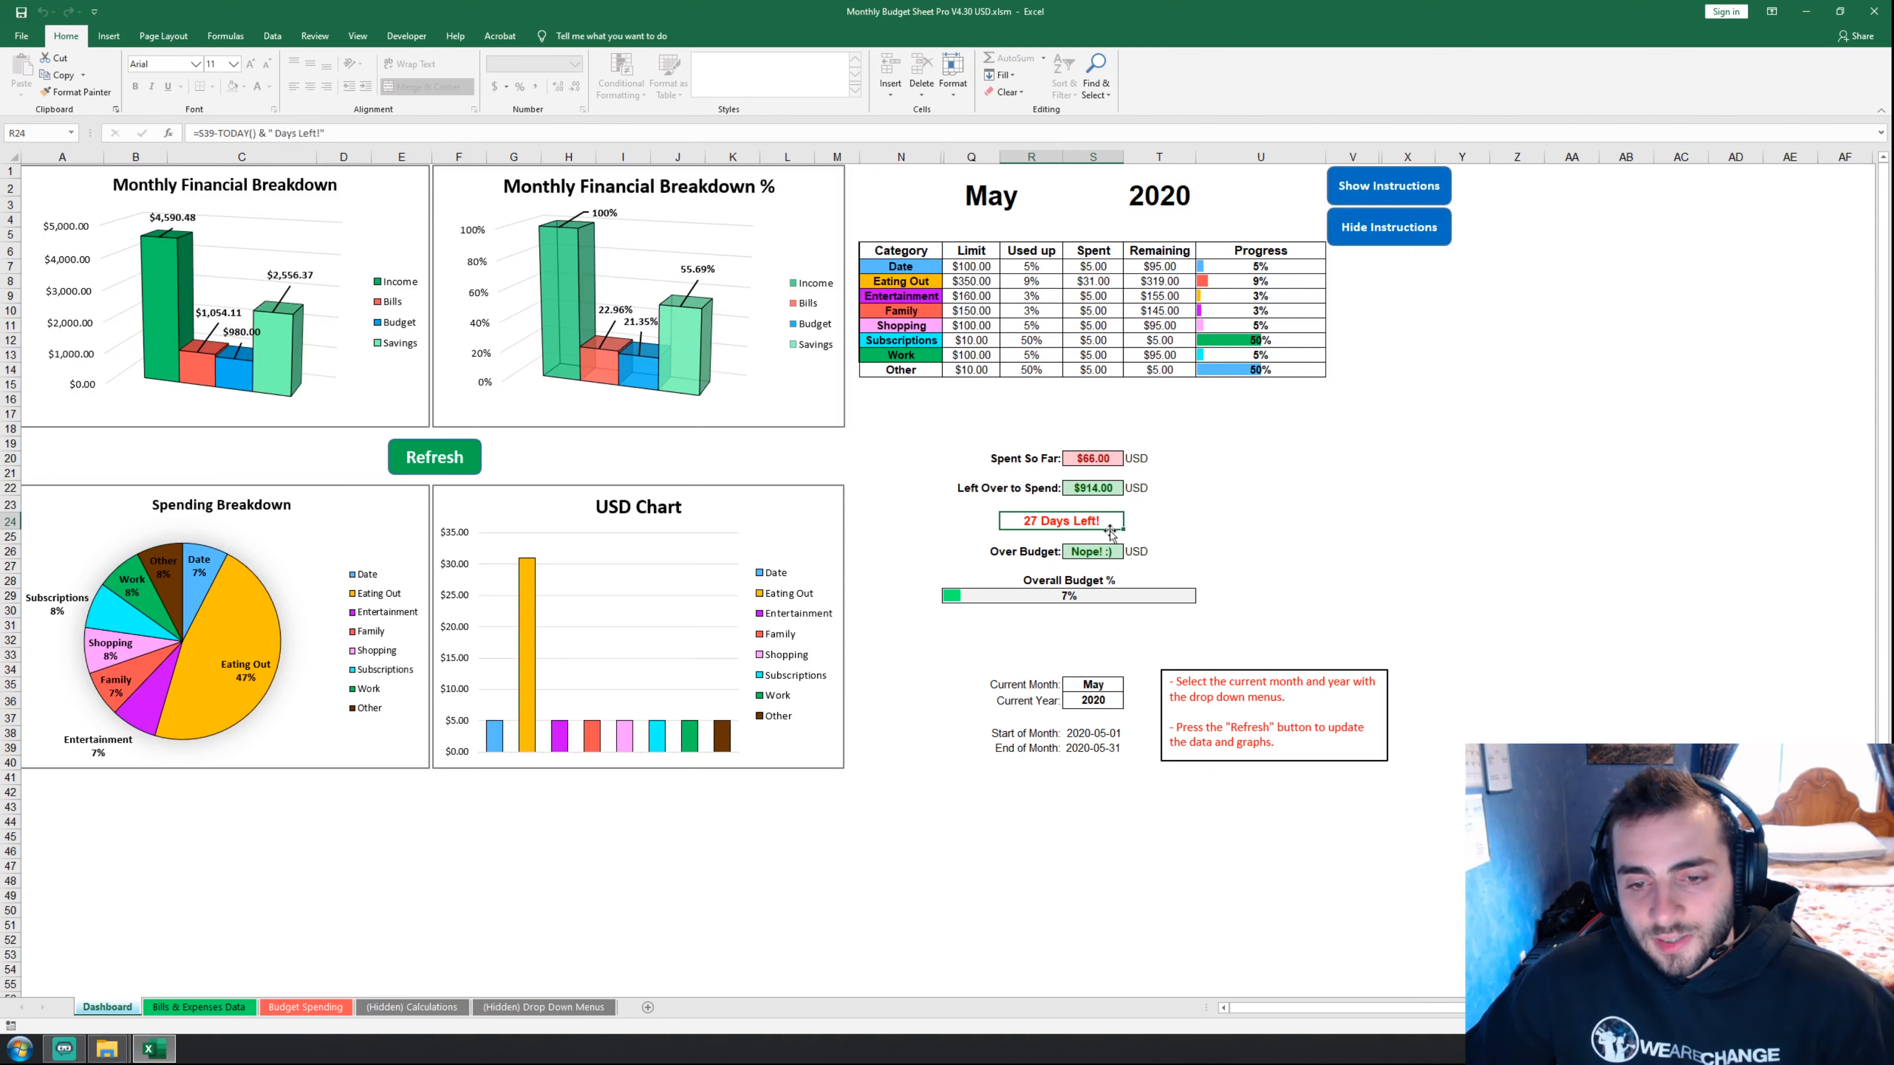
click(1106, 685)
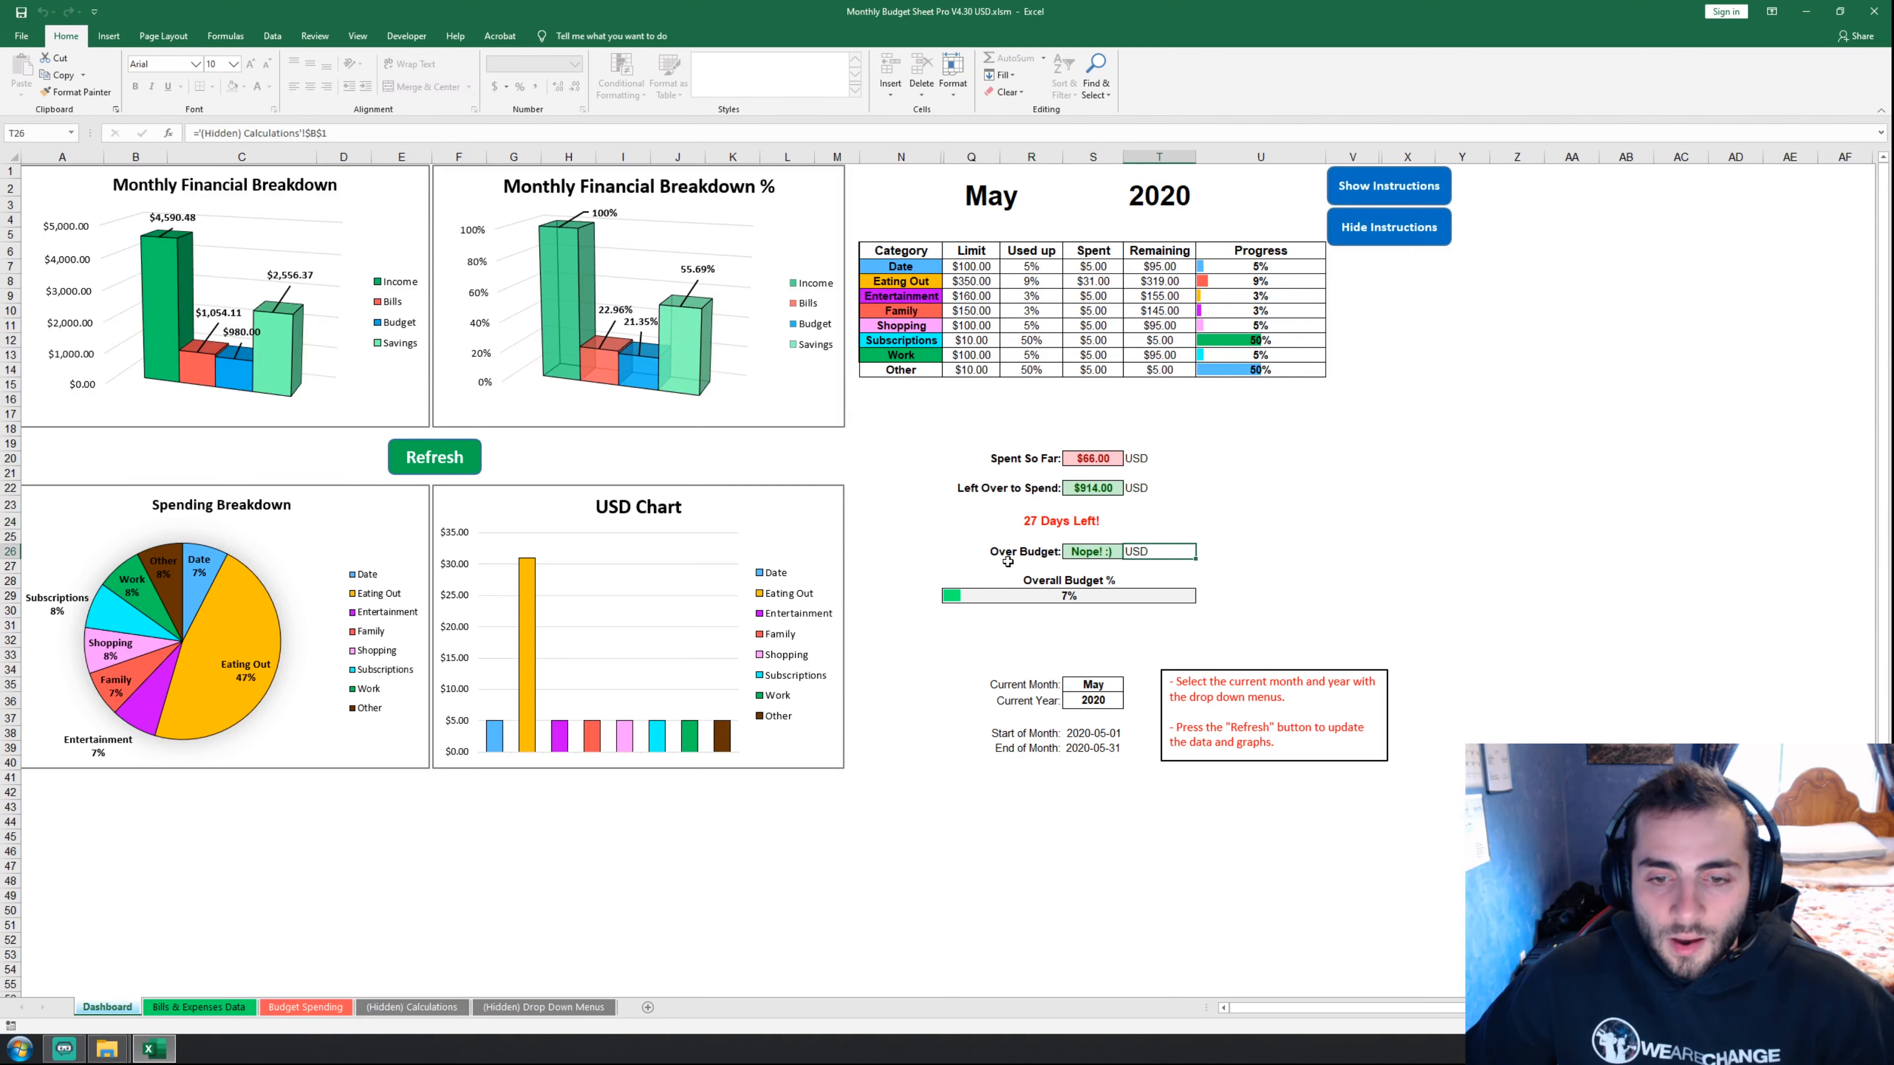
click(1082, 557)
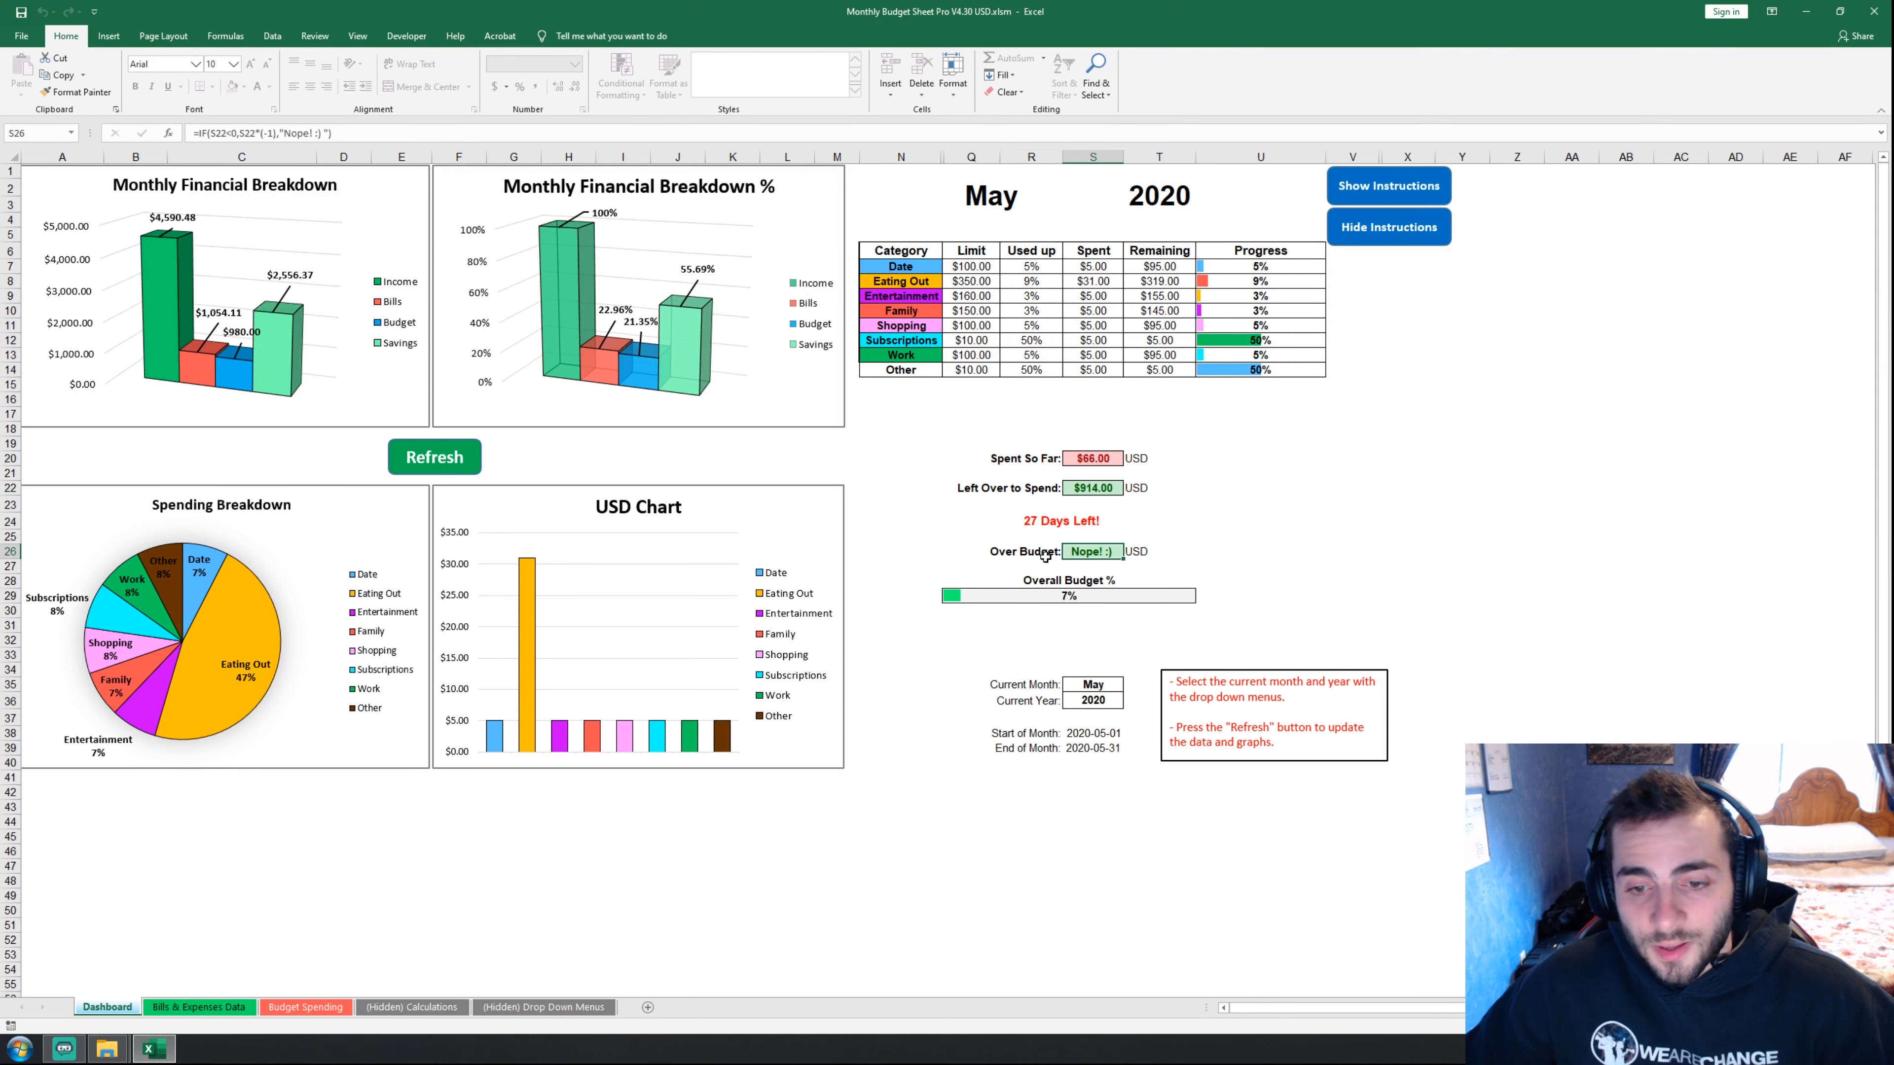
click(974, 592)
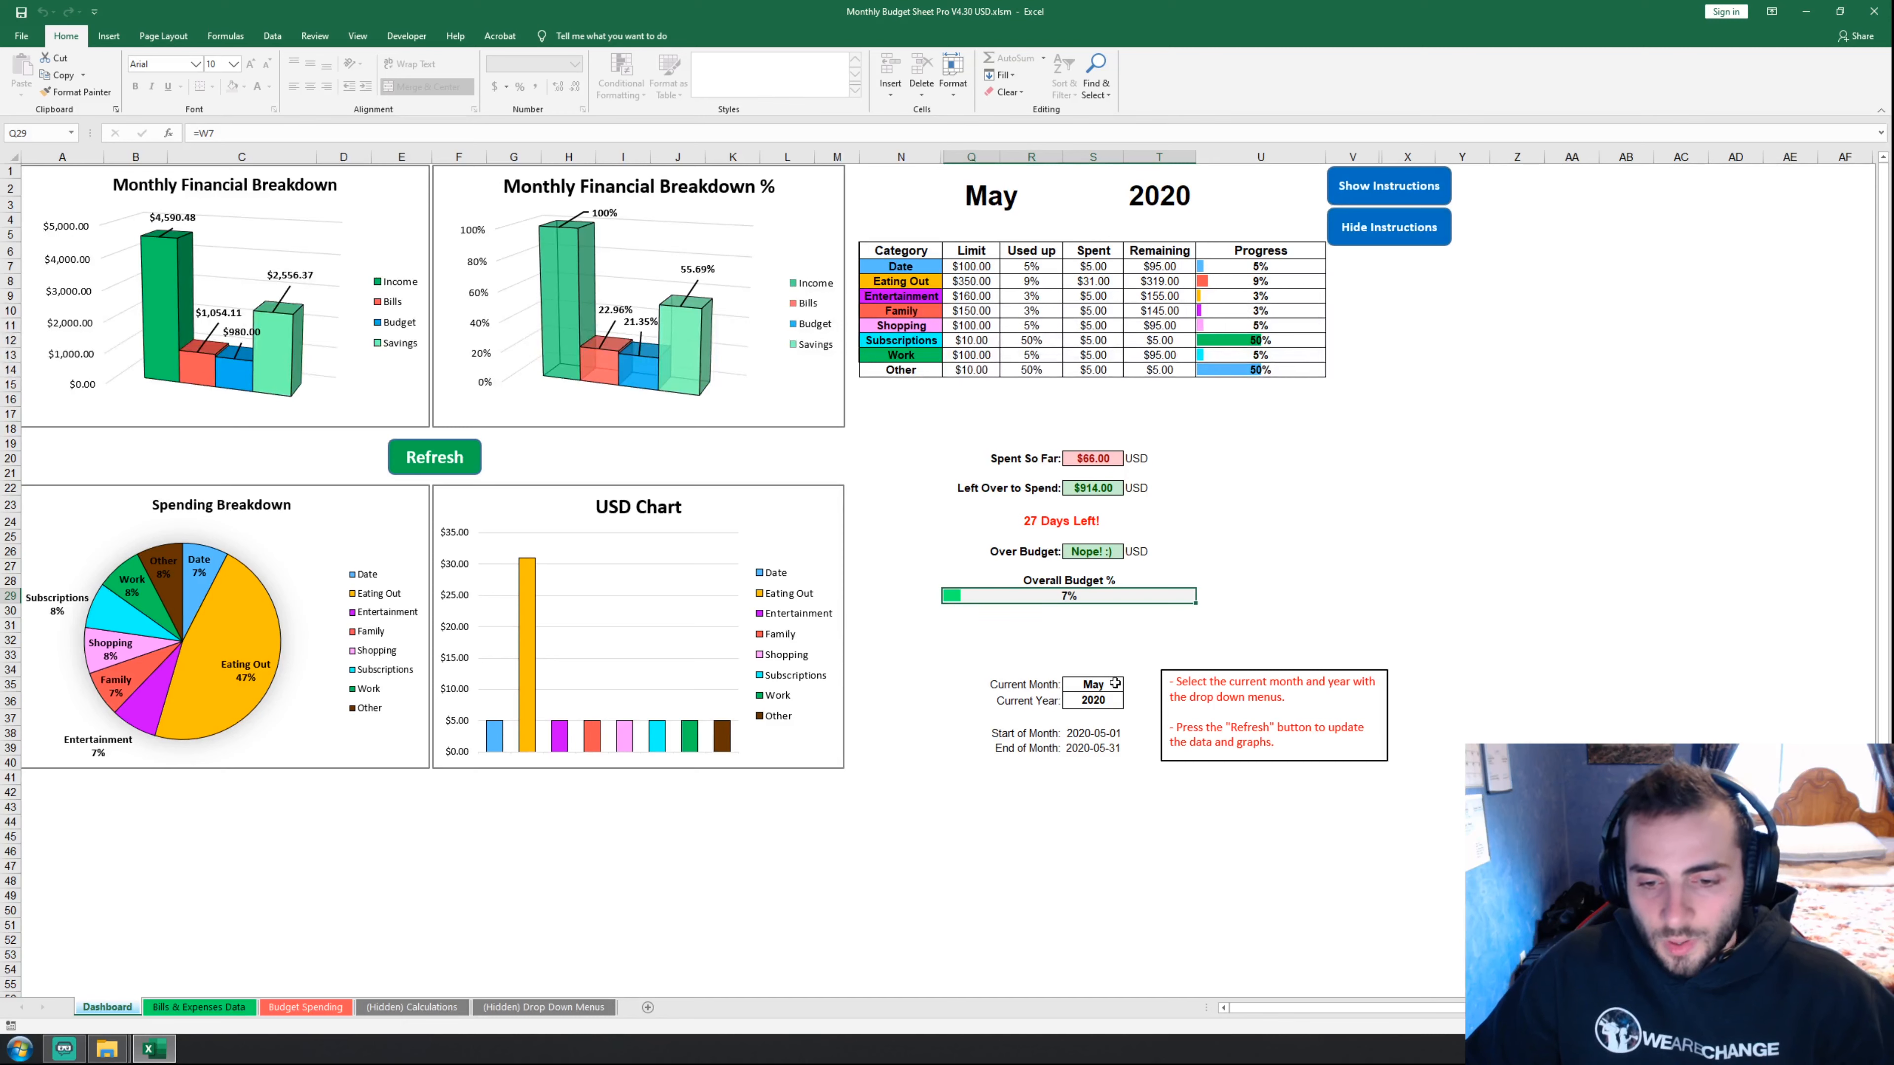
- Check the days-left cell against today's date in the system calendar
click(1062, 529)
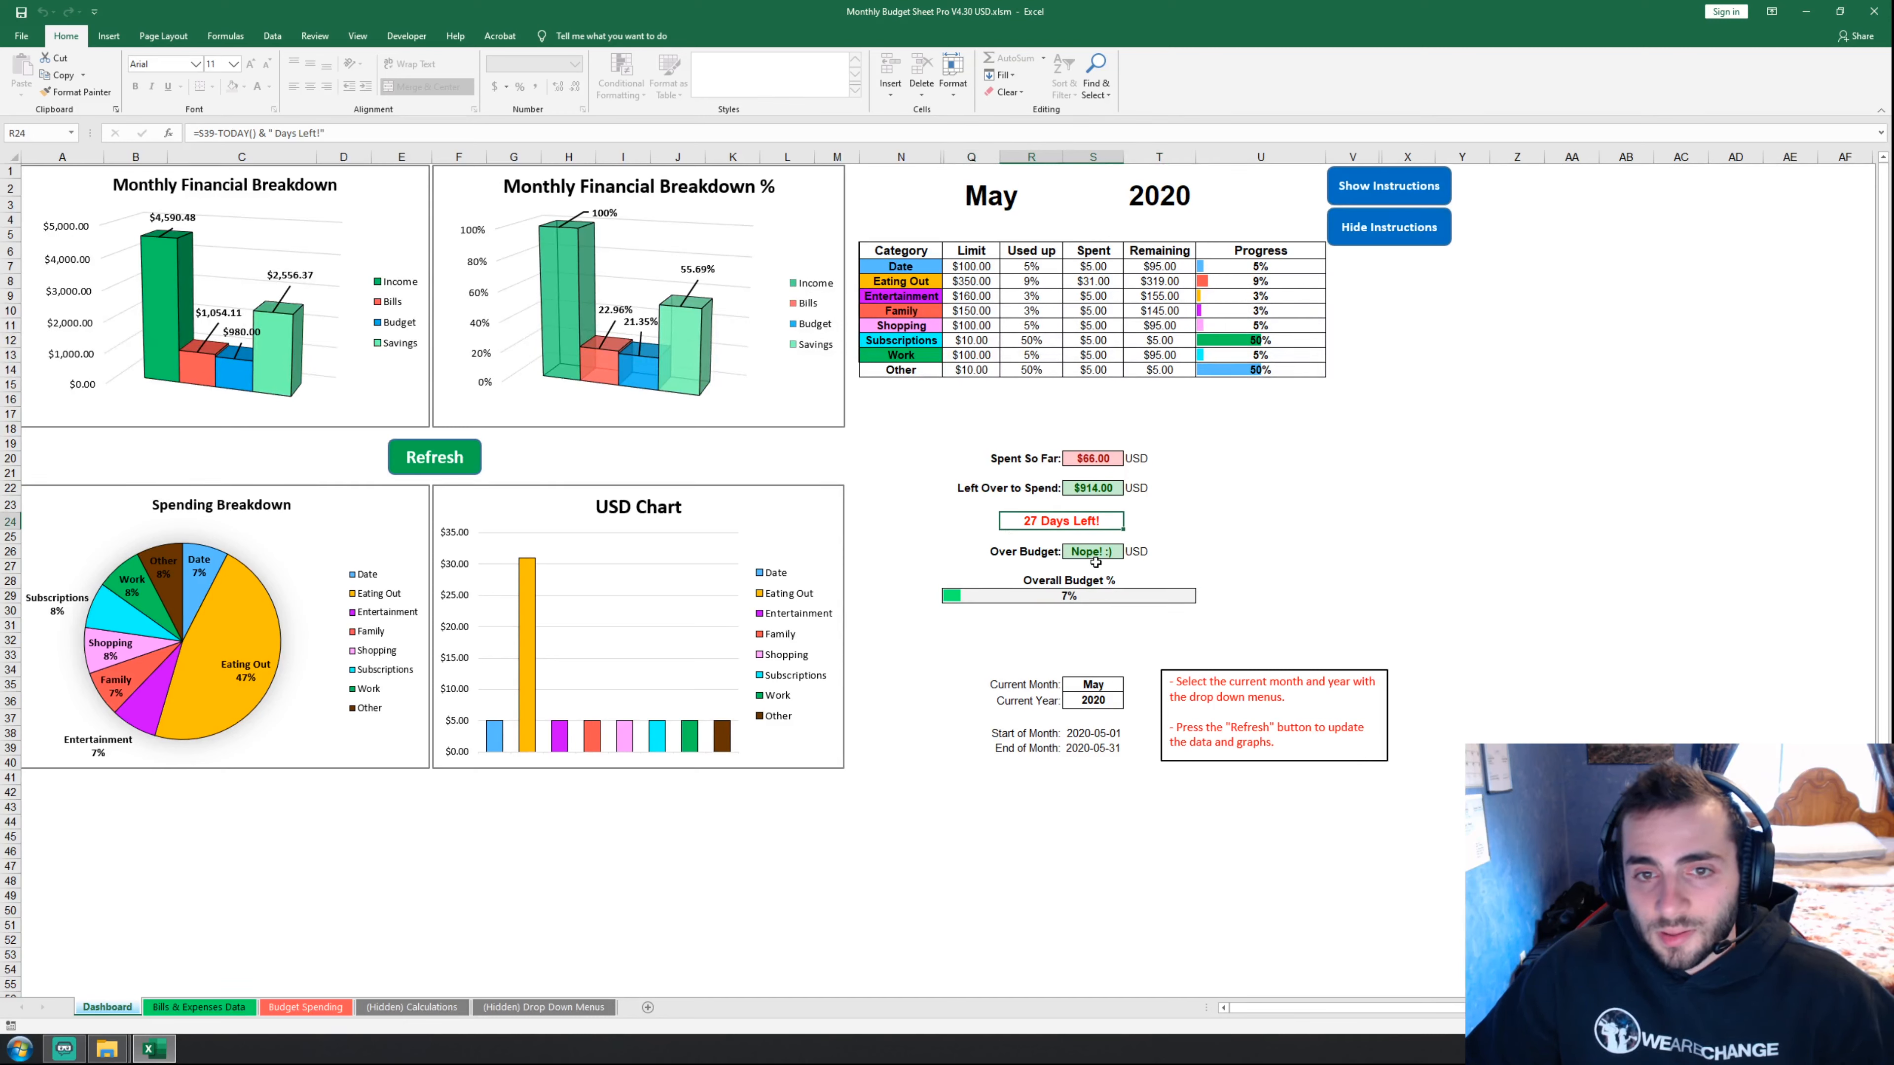
click(1831, 1049)
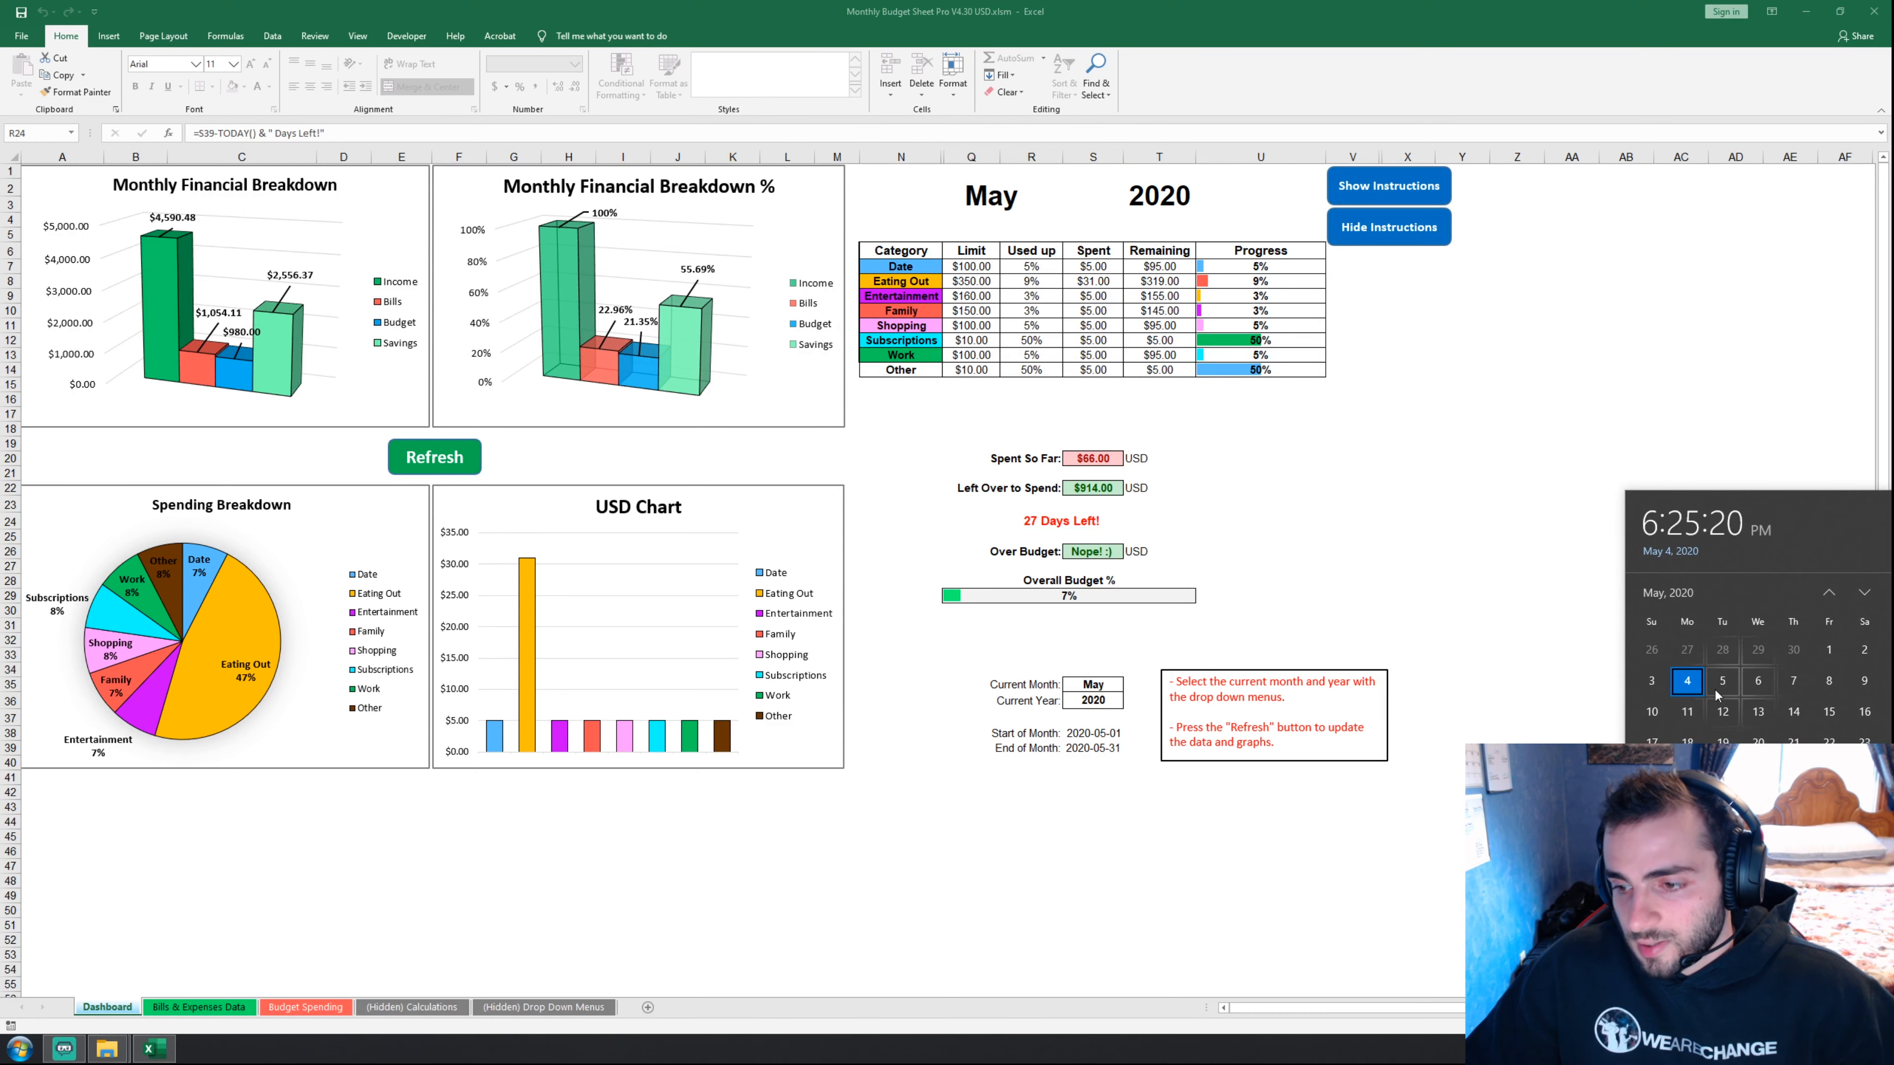
click(1355, 521)
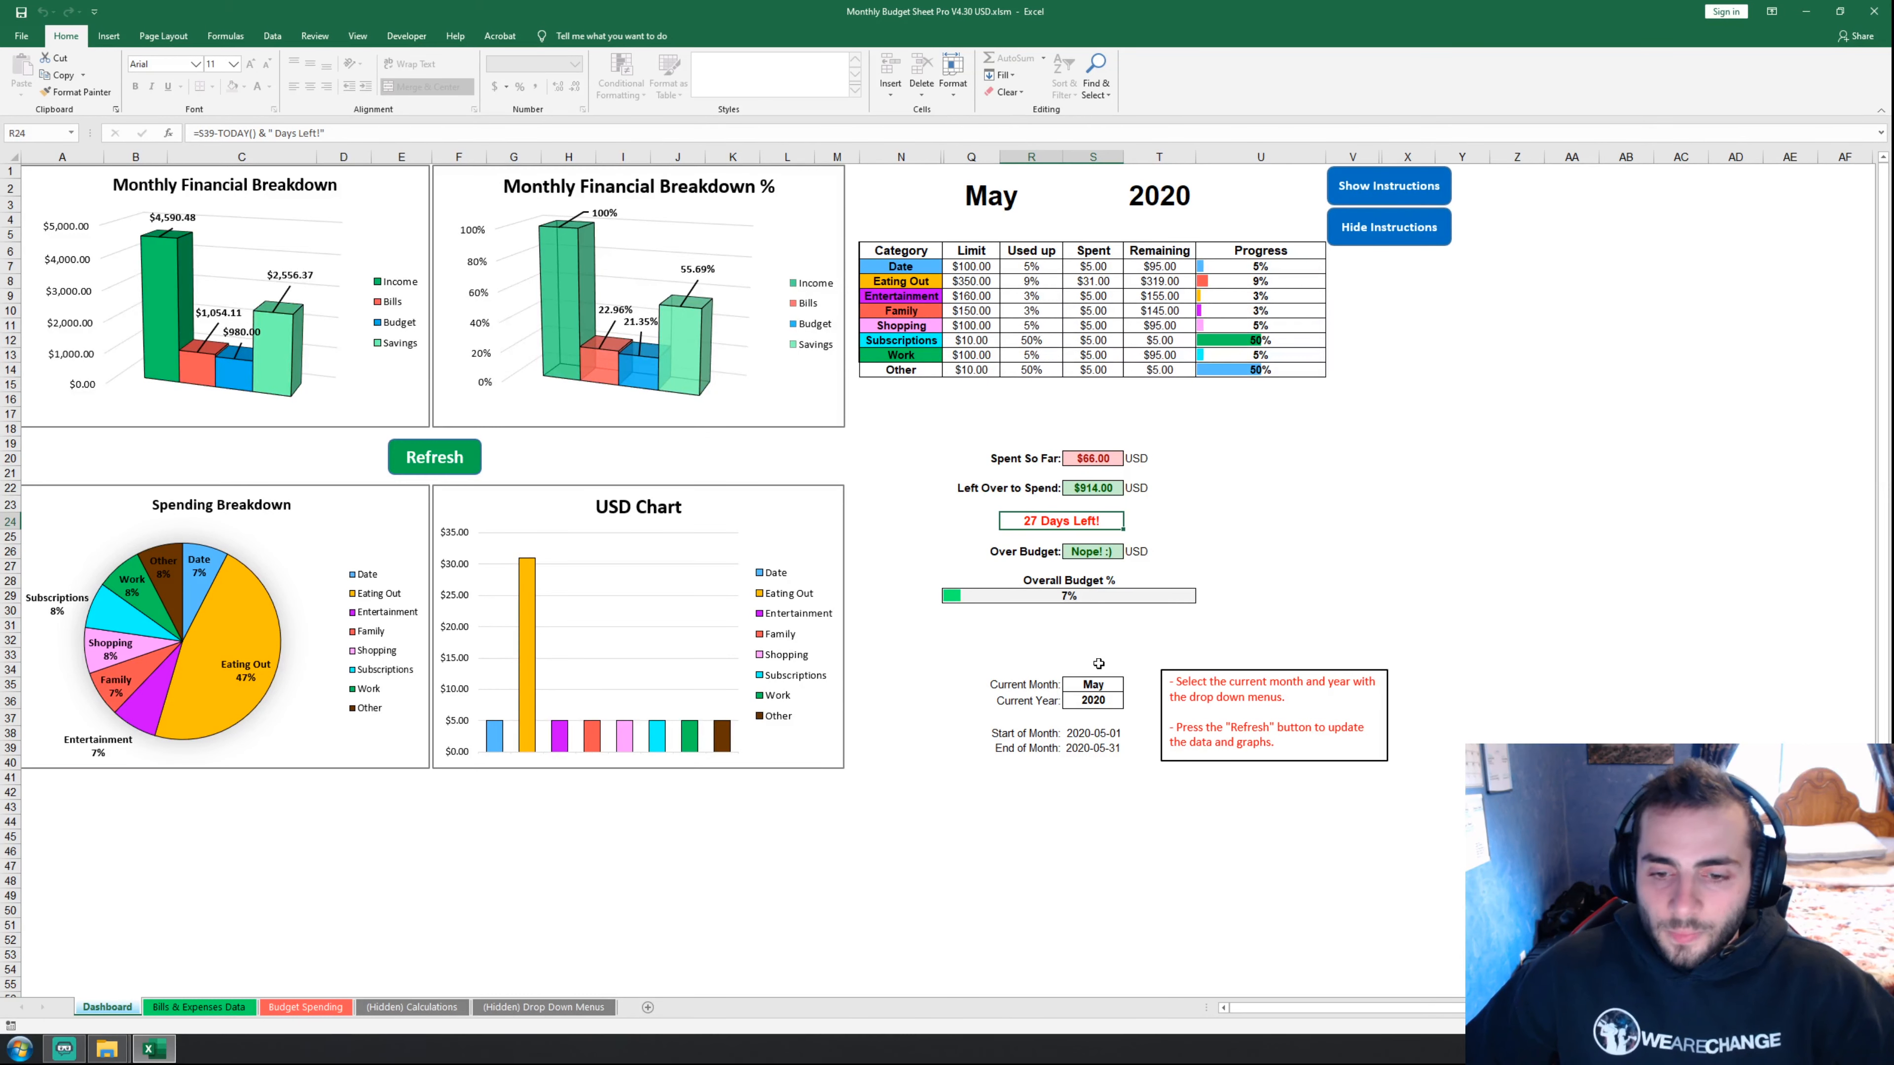
- Set the dashboard's current month to April and check the days-left cell
click(1115, 684)
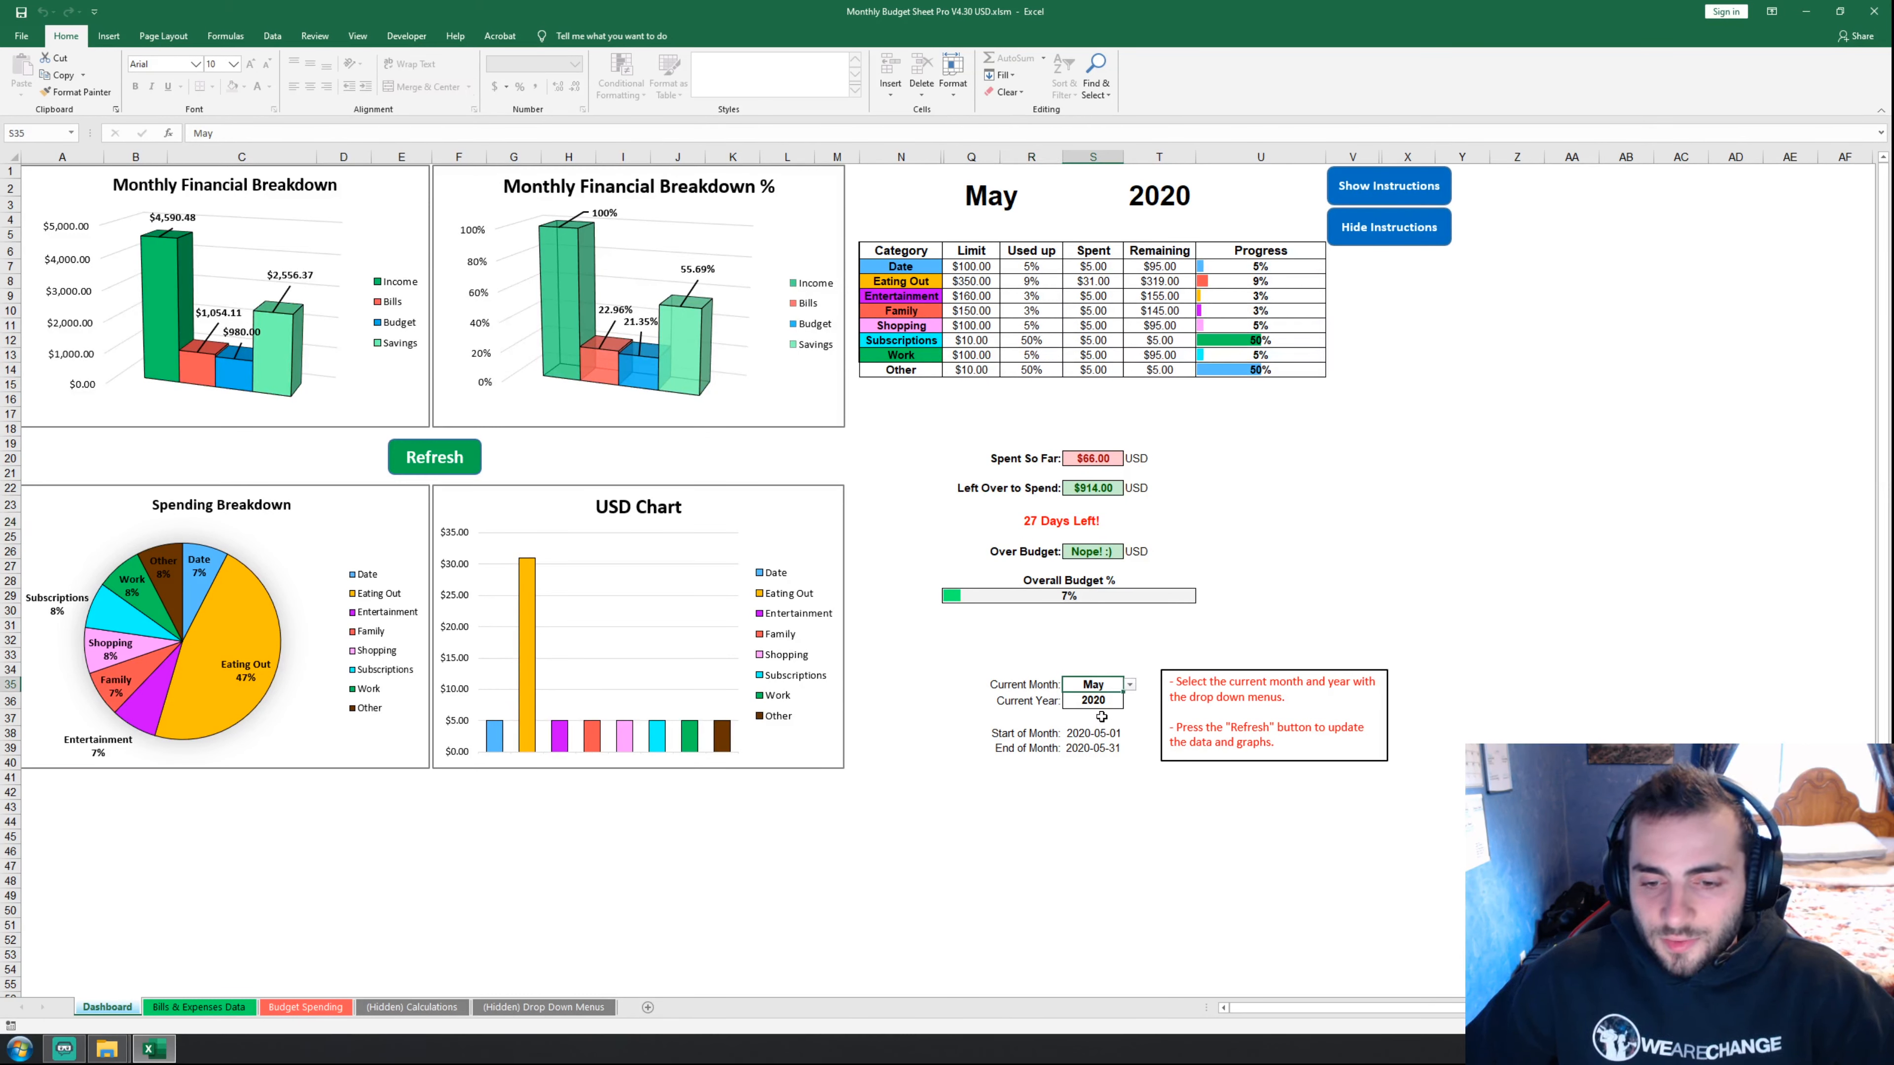
click(1130, 686)
click(1105, 696)
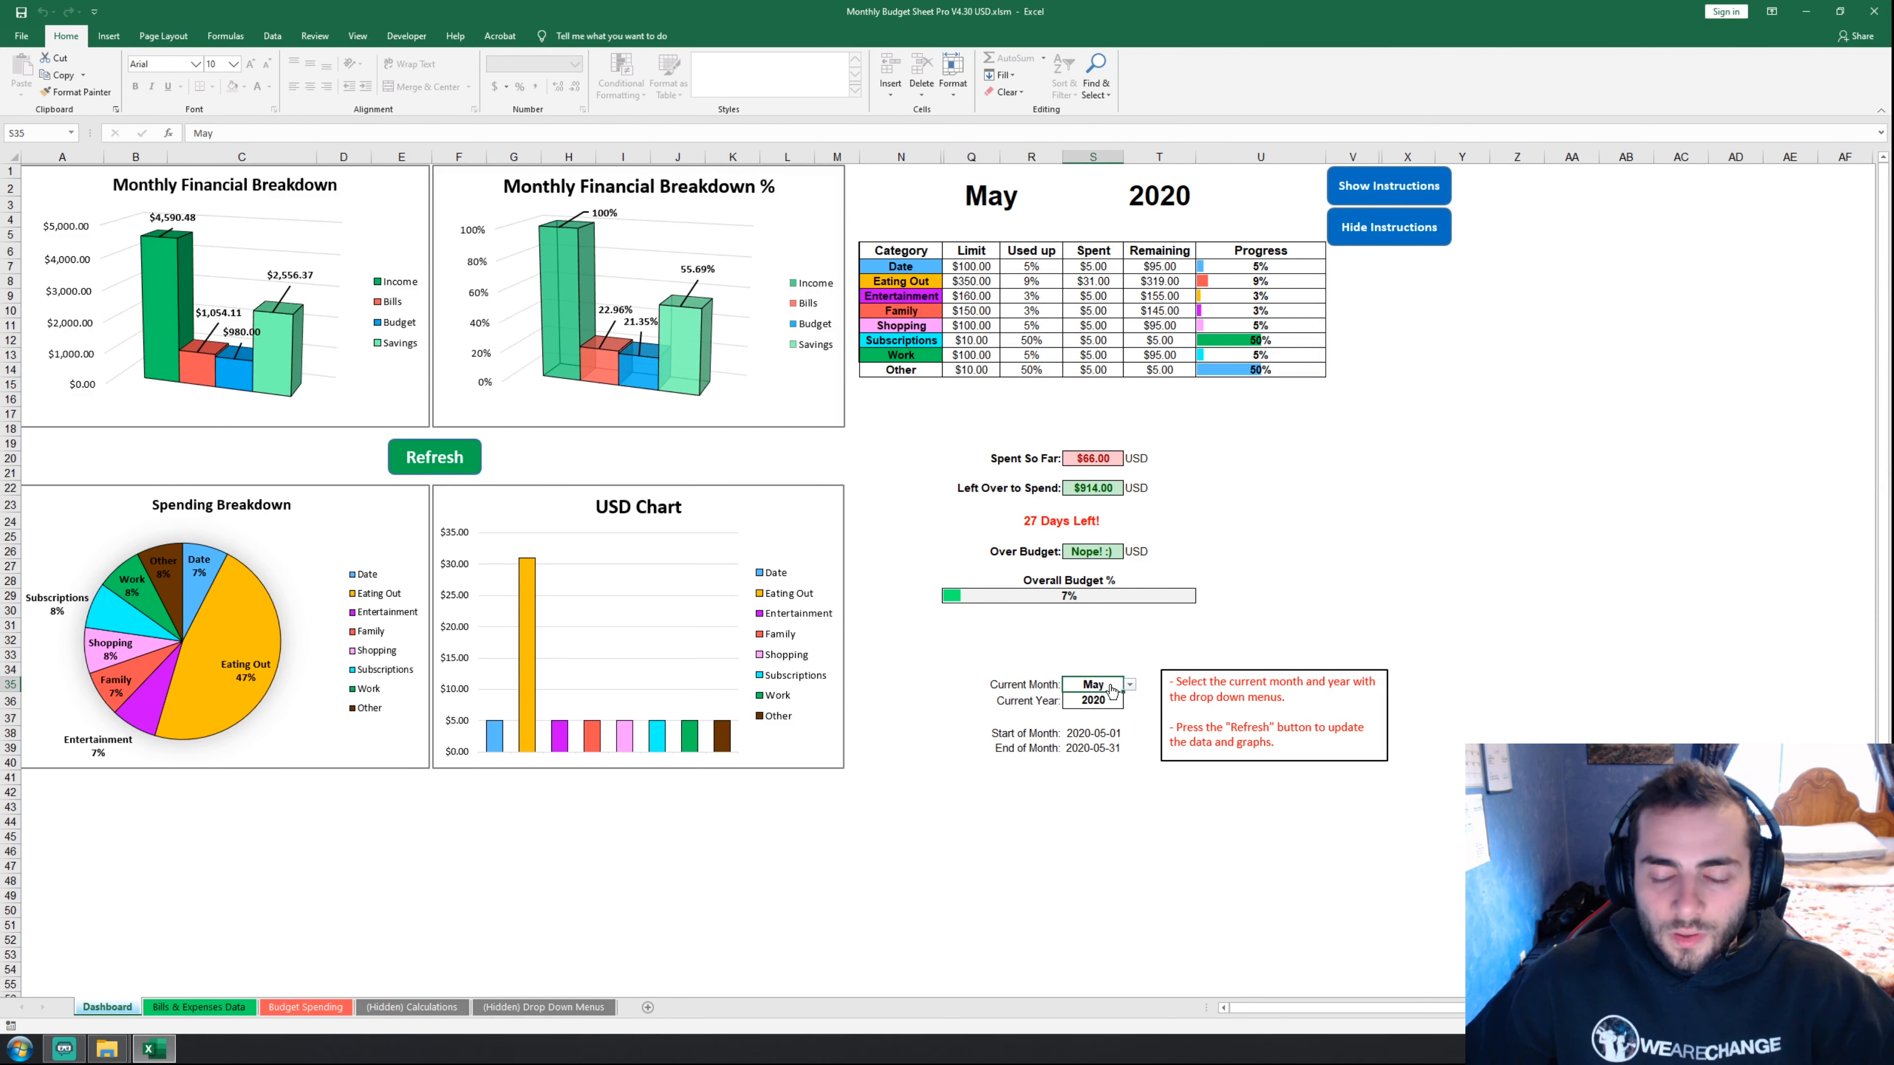
click(1131, 687)
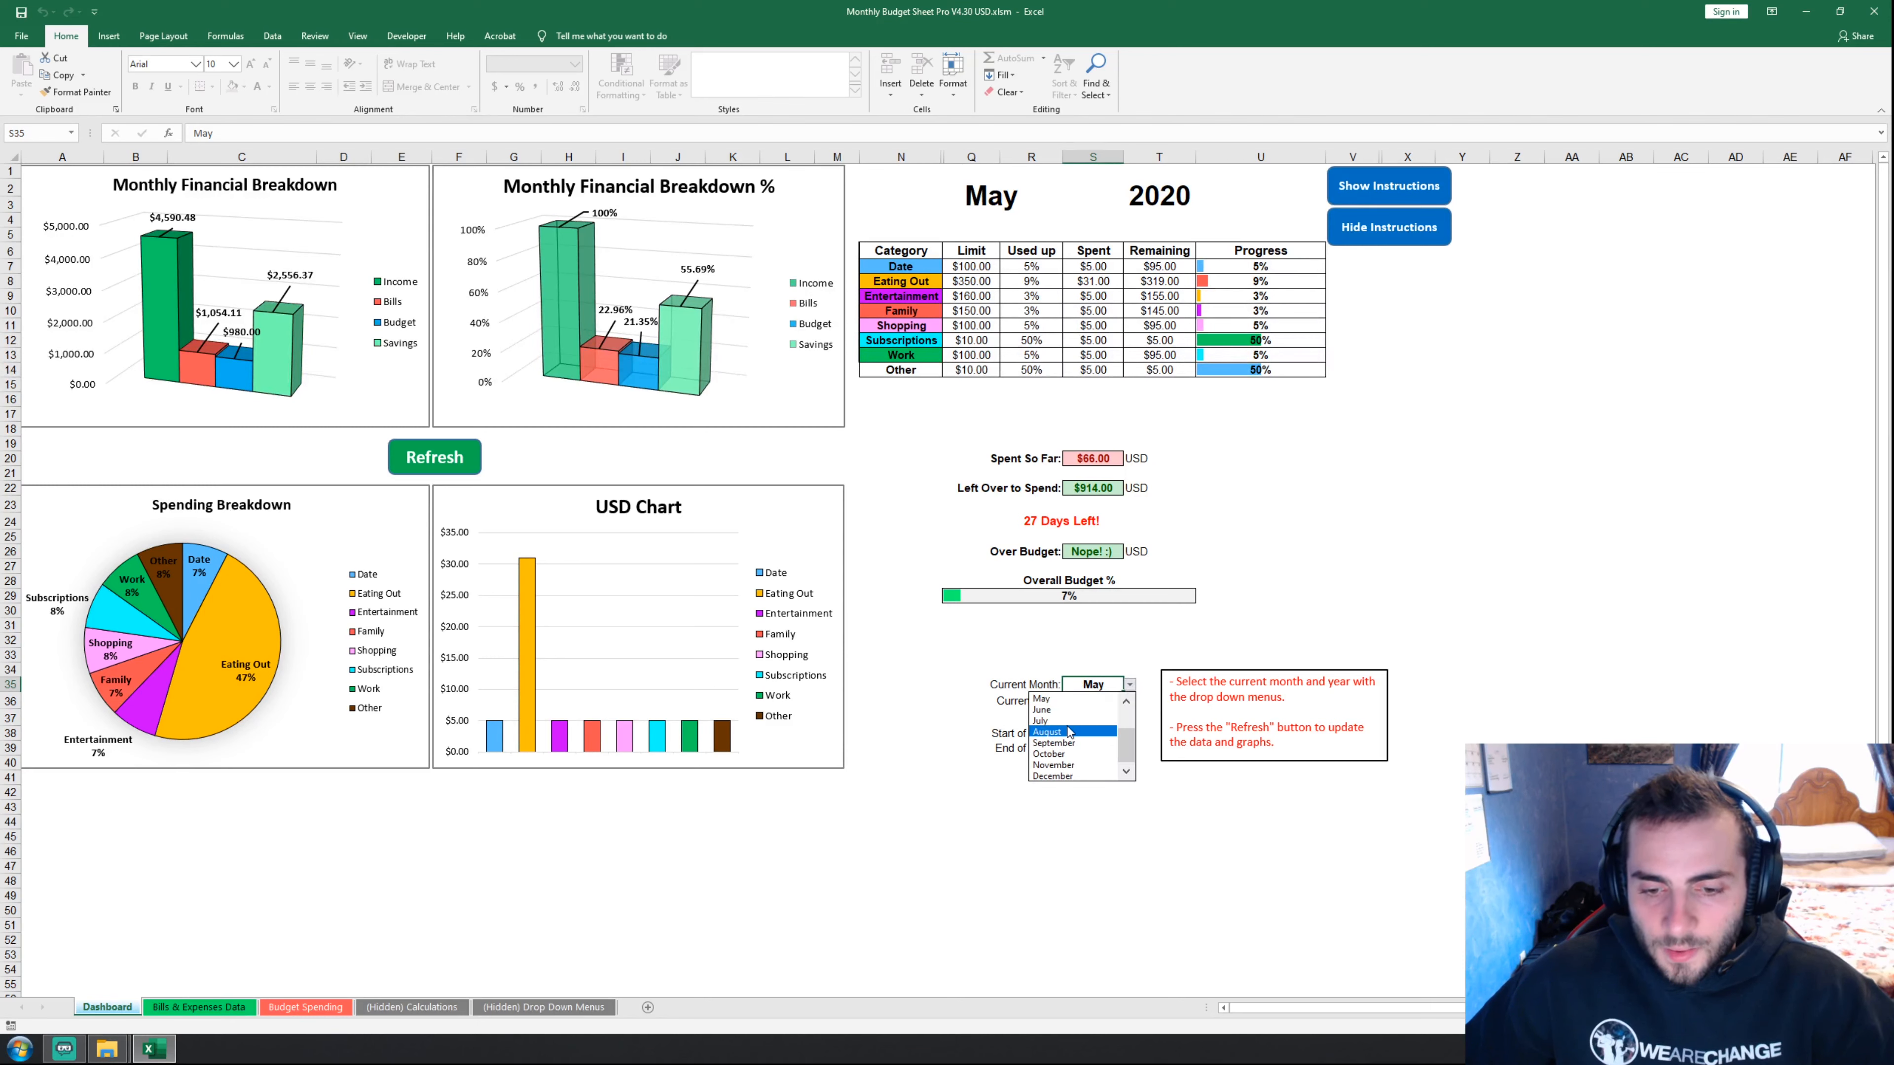
drag(1128, 741, 1127, 733)
click(1073, 700)
click(1063, 522)
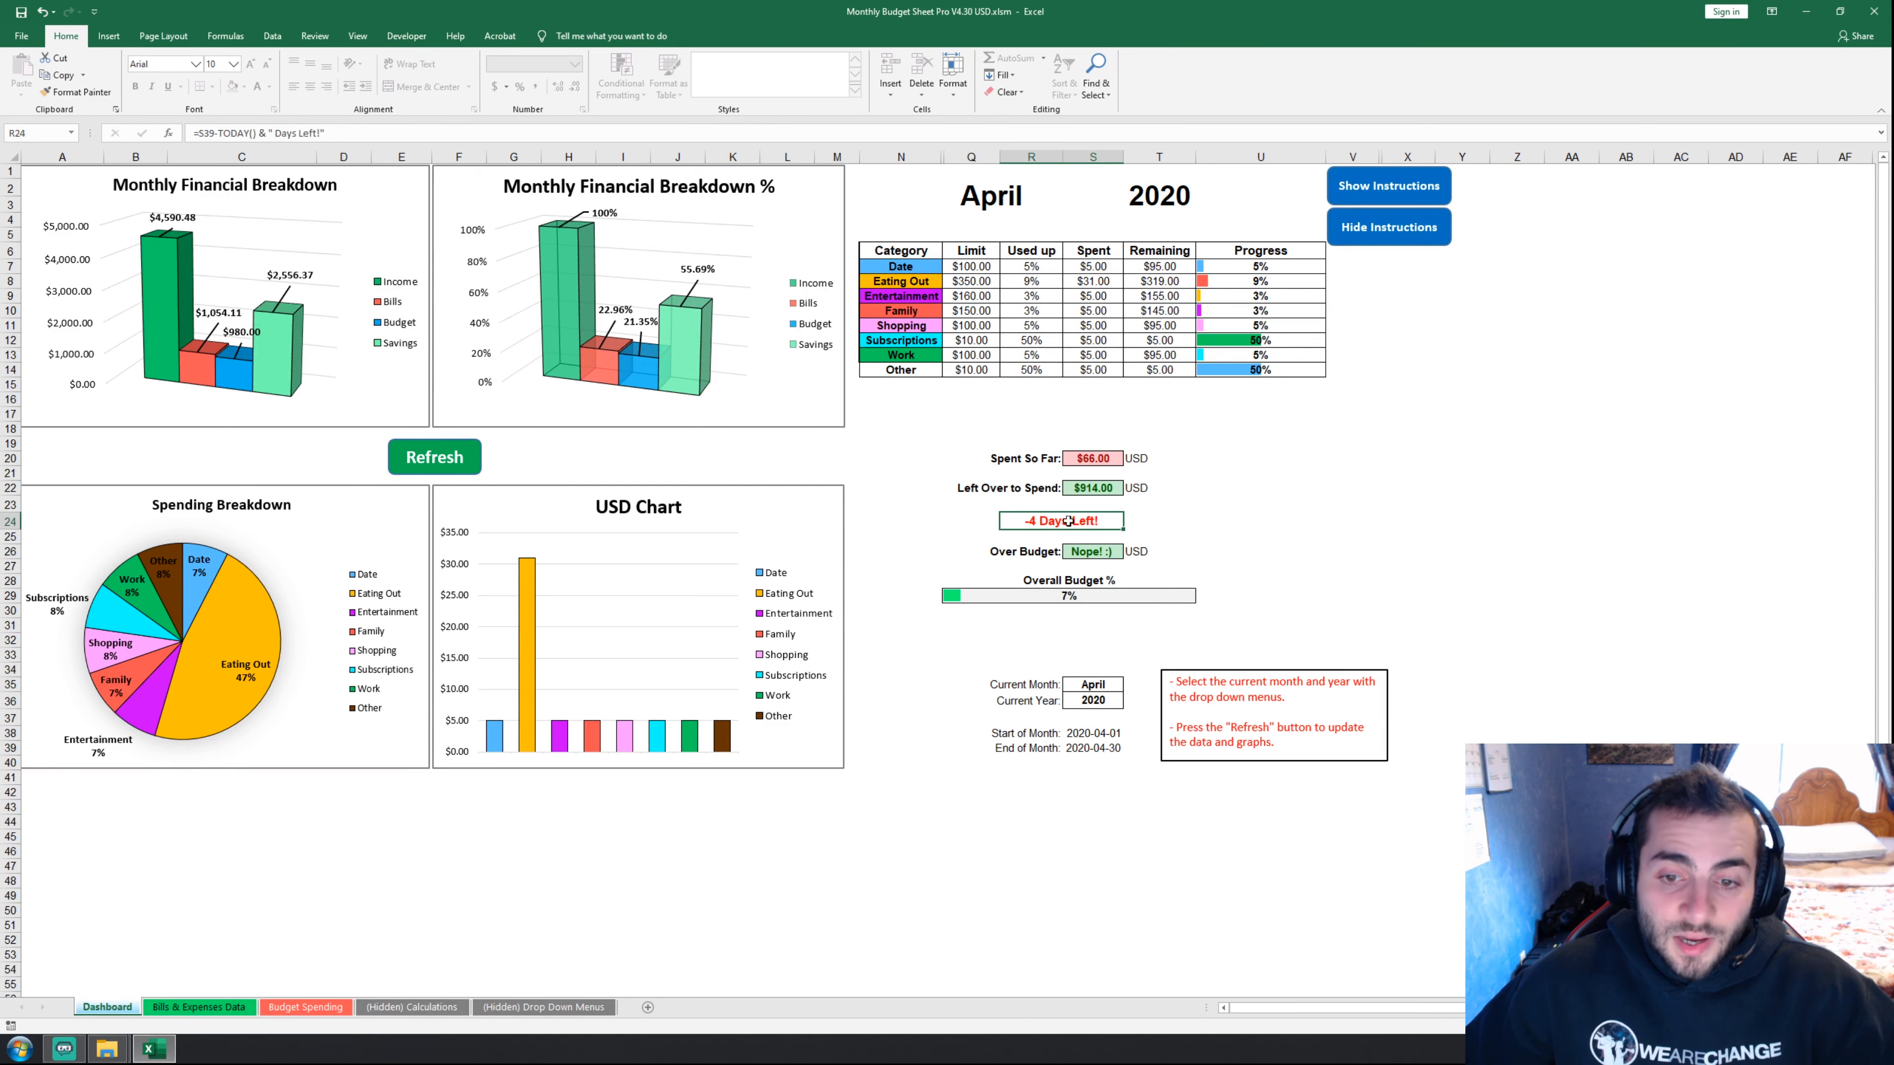
- Switch the dashboard's current month to June and set it back to May
click(1116, 687)
click(1130, 684)
click(1073, 724)
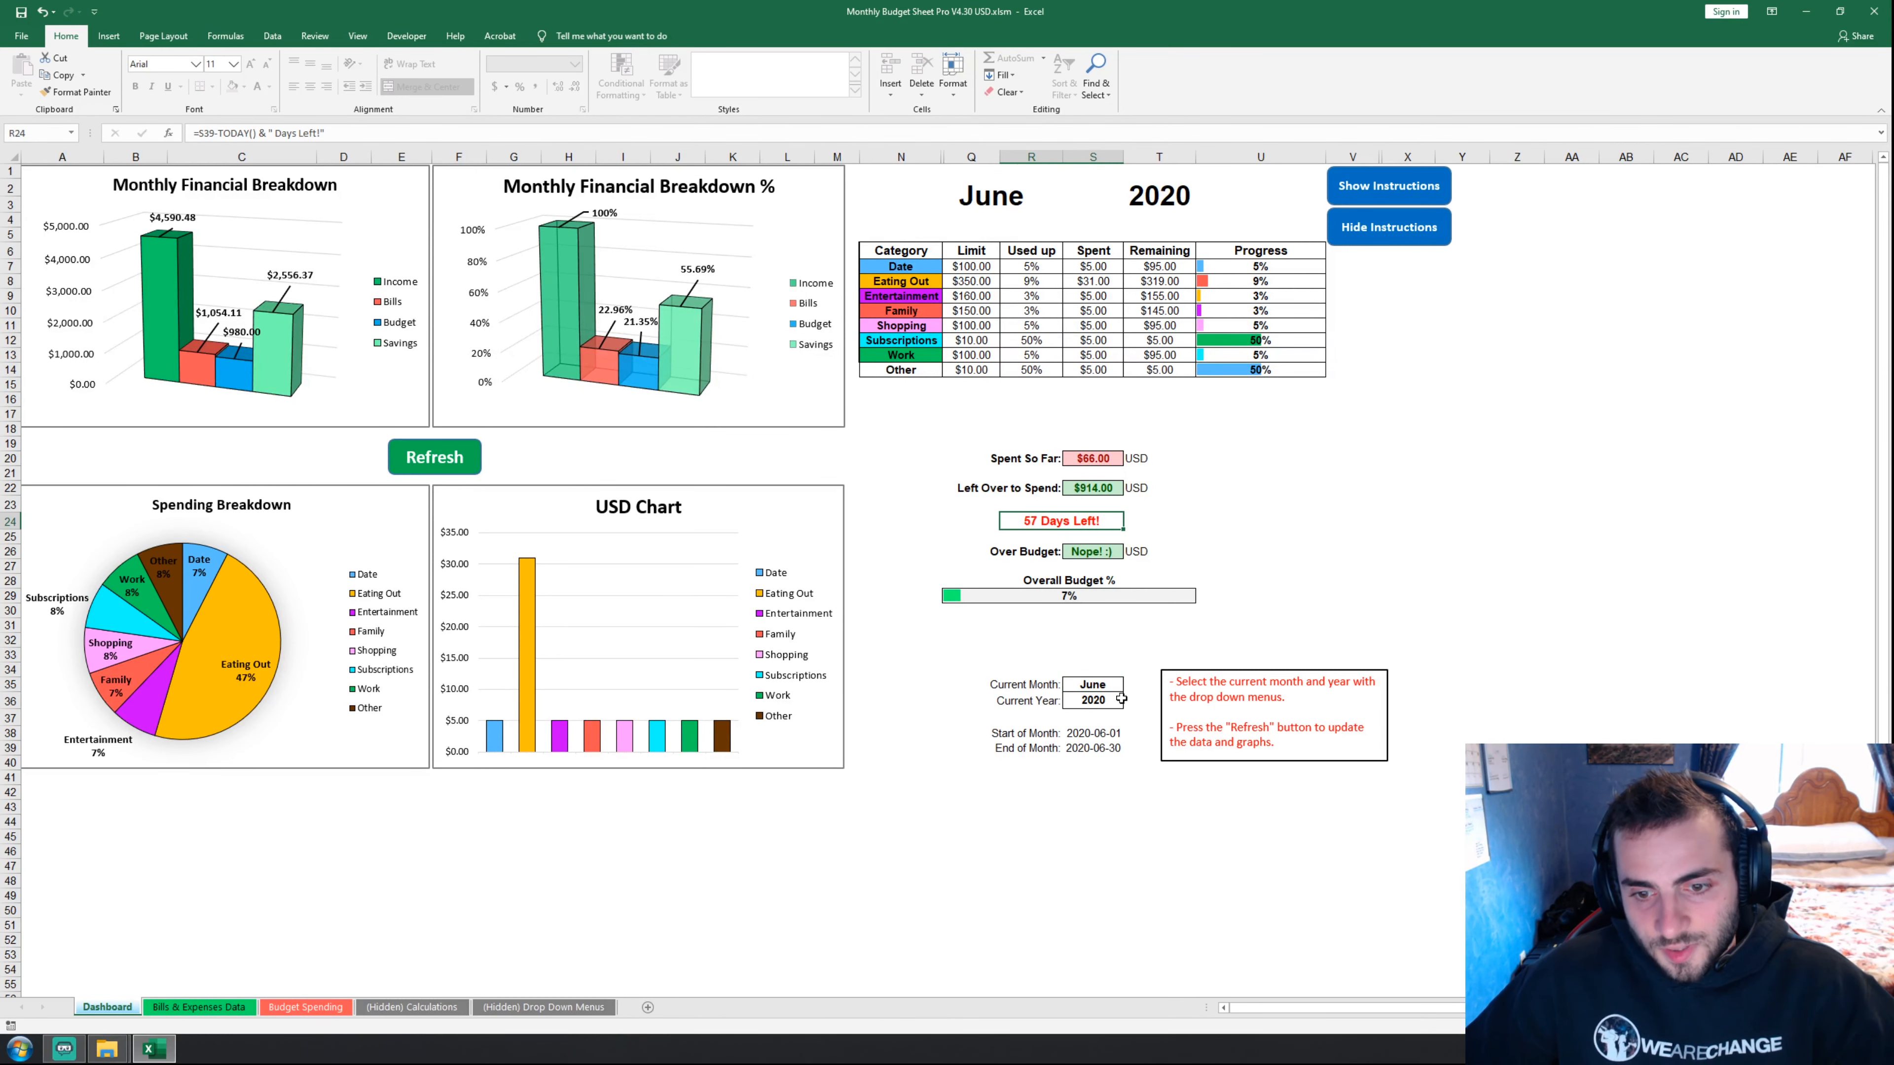
click(1129, 684)
click(1041, 699)
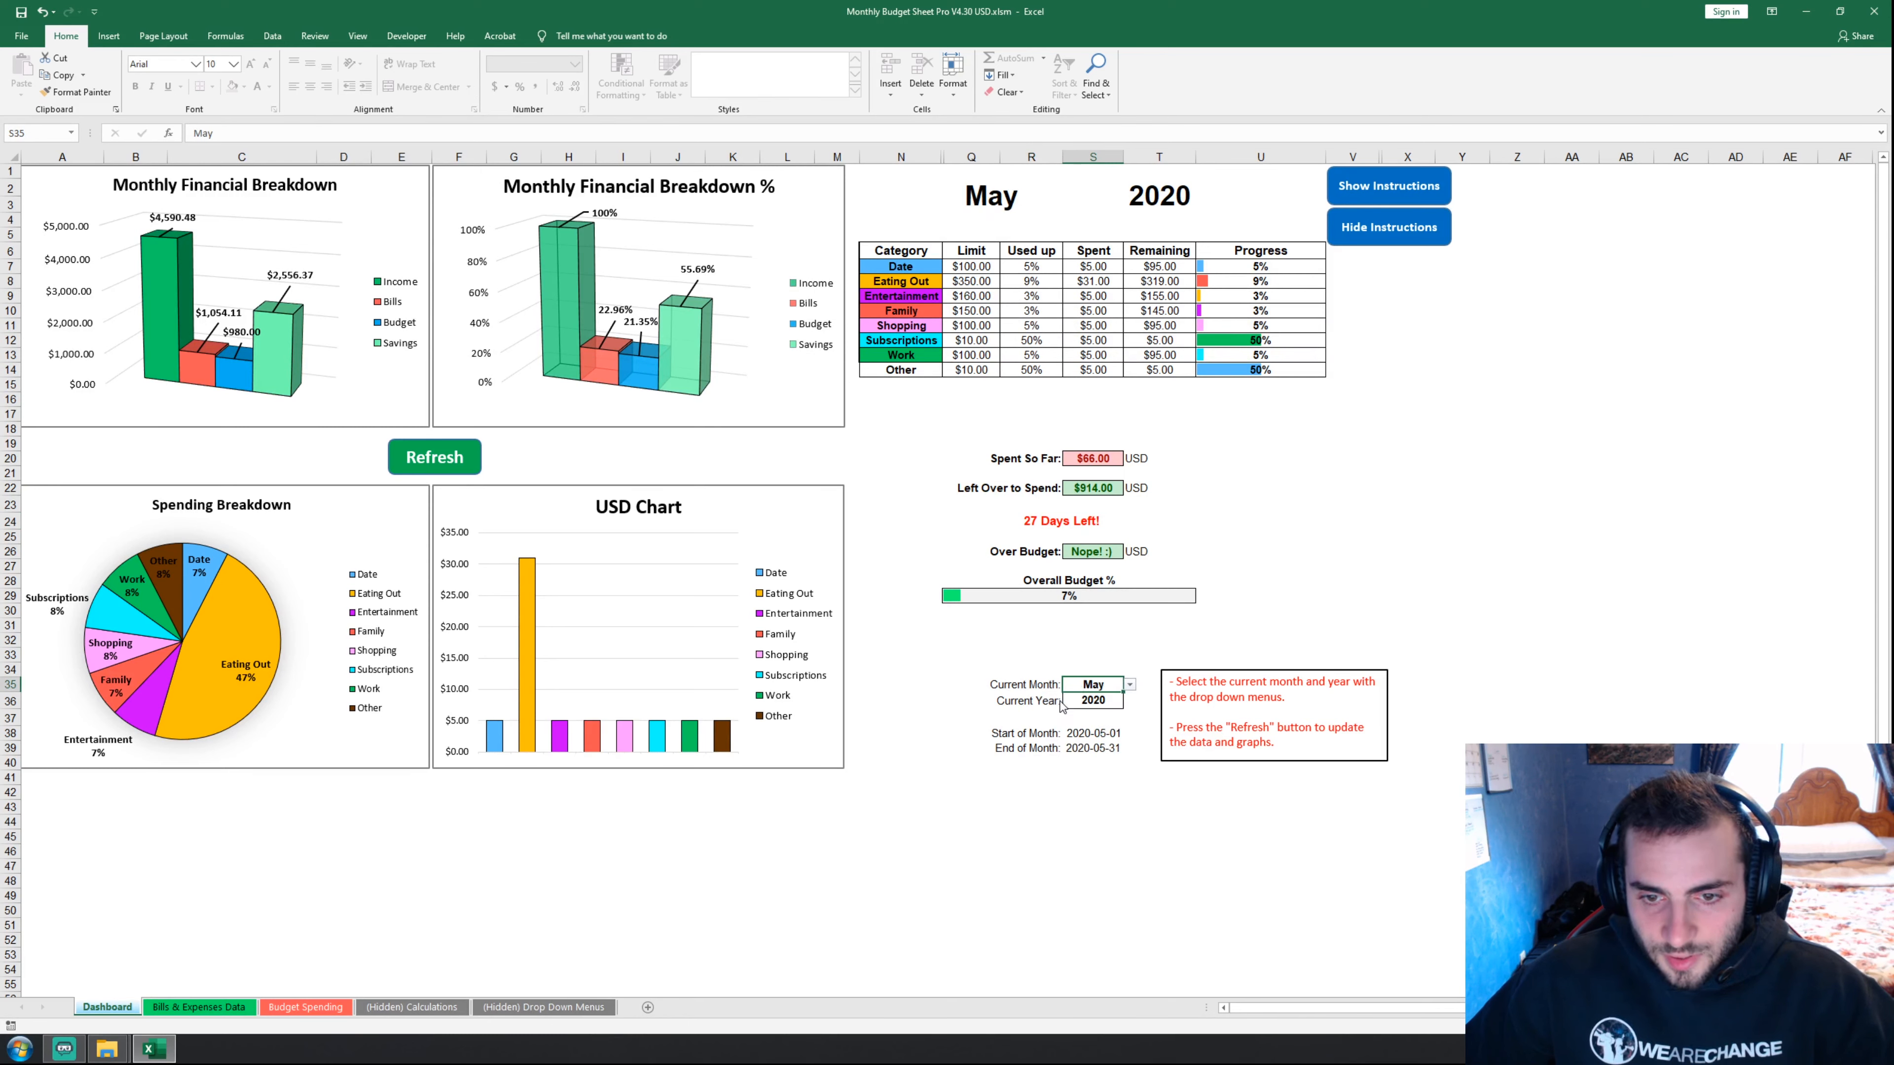
- Change the dashboard's current year to 2021 and return it to 2020
click(1096, 702)
click(1130, 701)
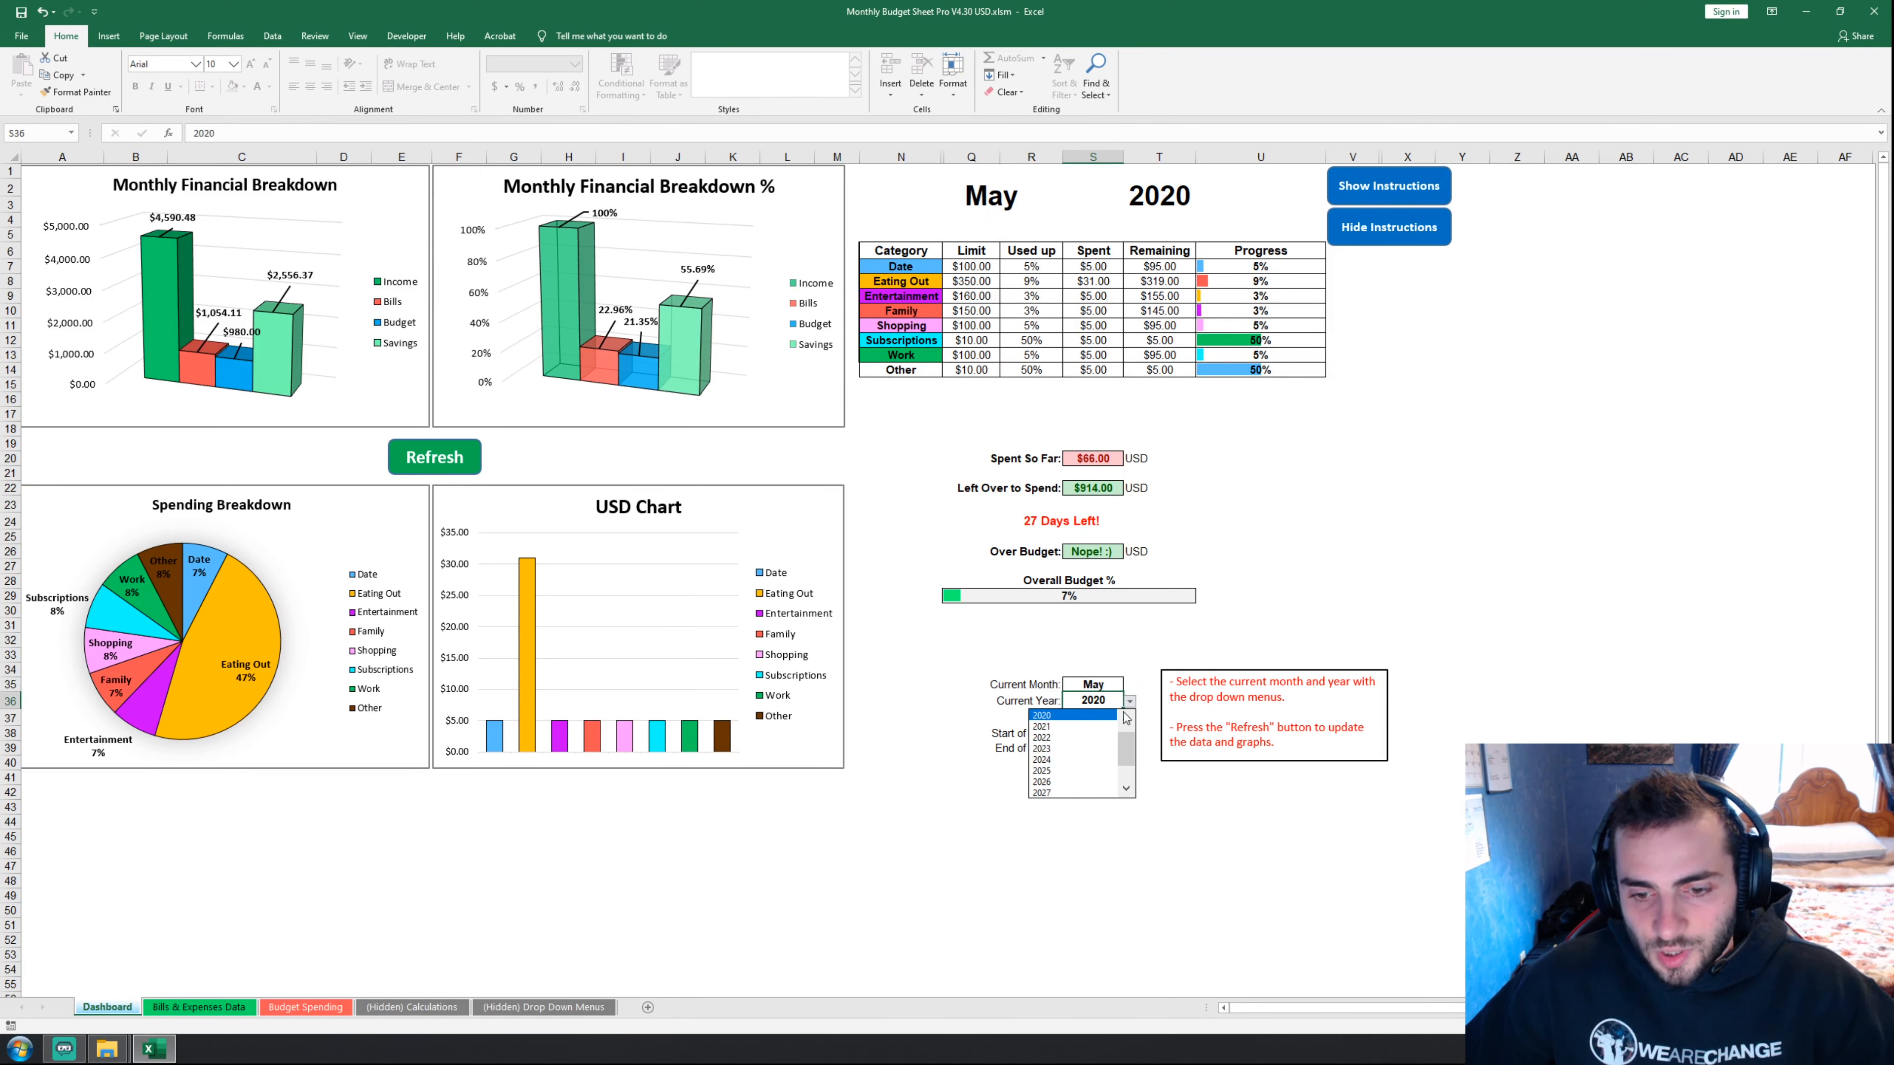
click(1074, 722)
click(1130, 701)
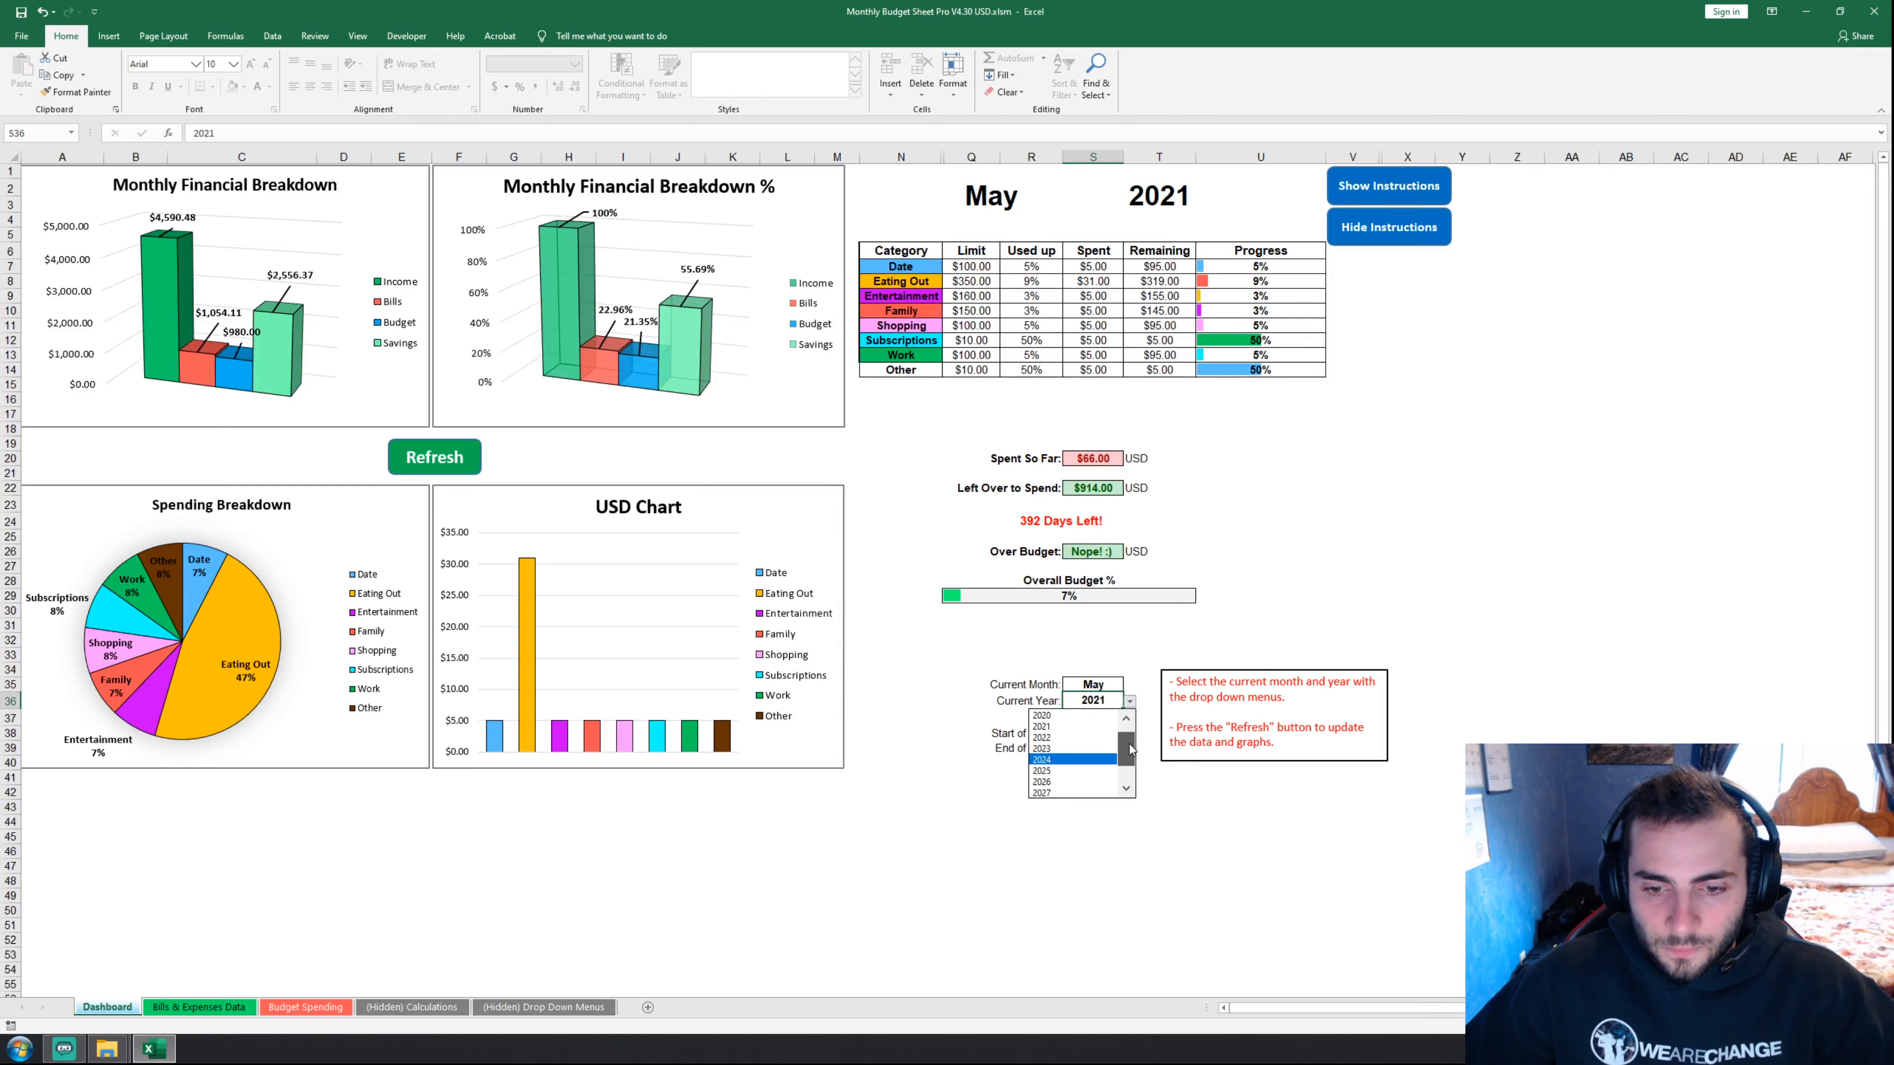
click(1073, 716)
click(1339, 553)
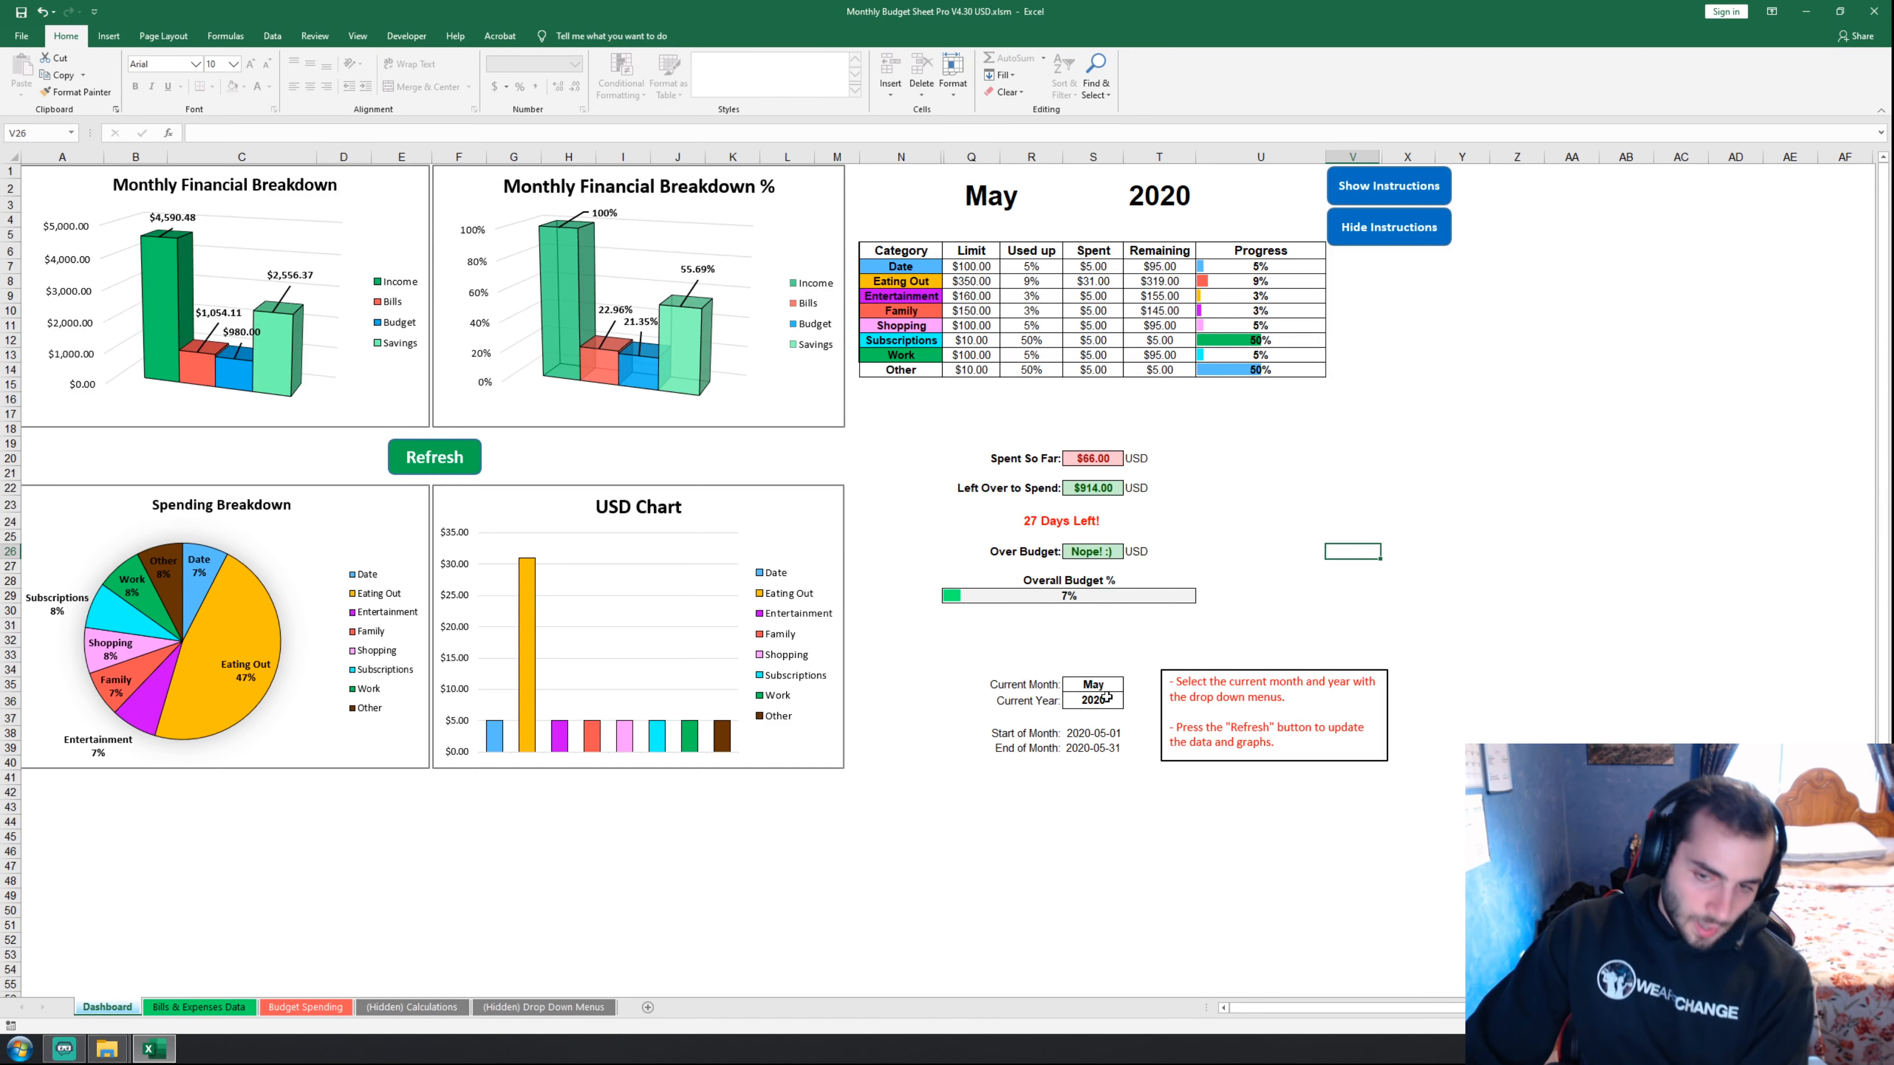
- Hide the dashboard instructions, show them again, and refresh the data and graphs
click(1454, 309)
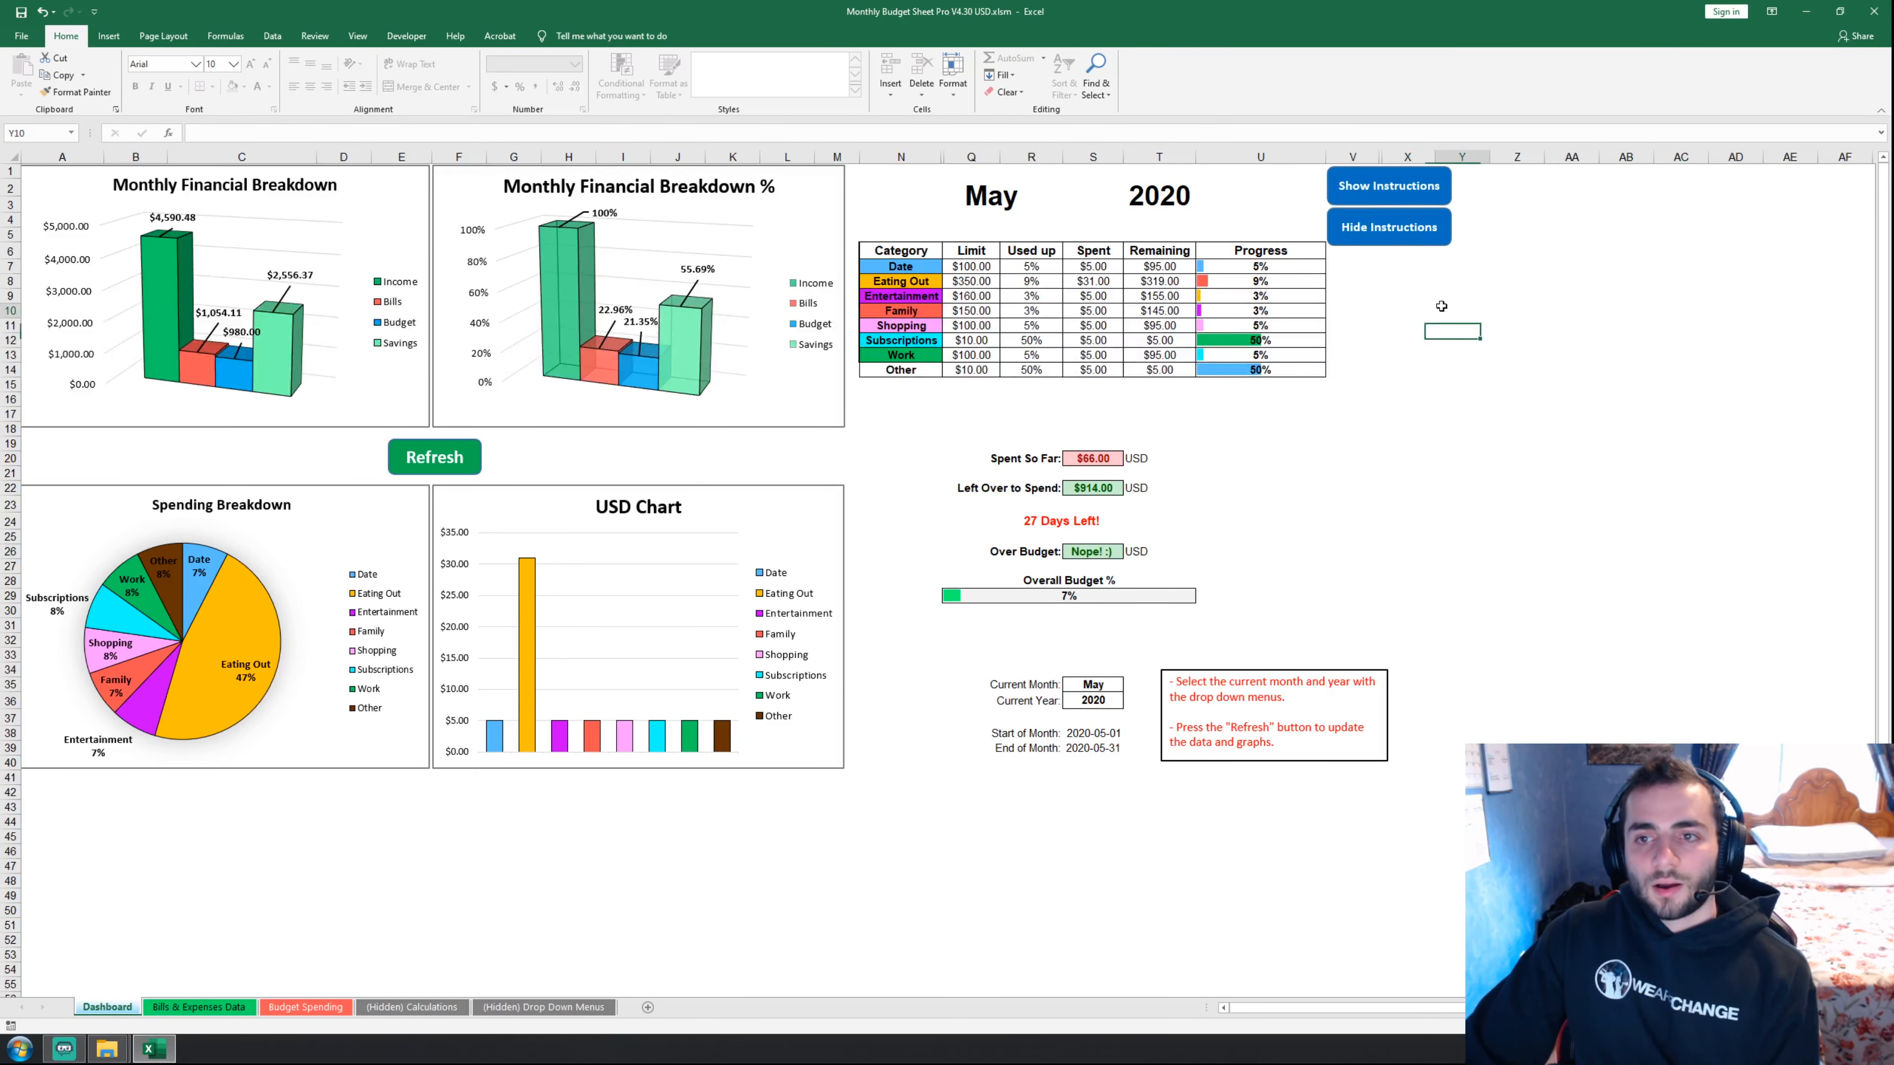
click(1394, 225)
click(1393, 188)
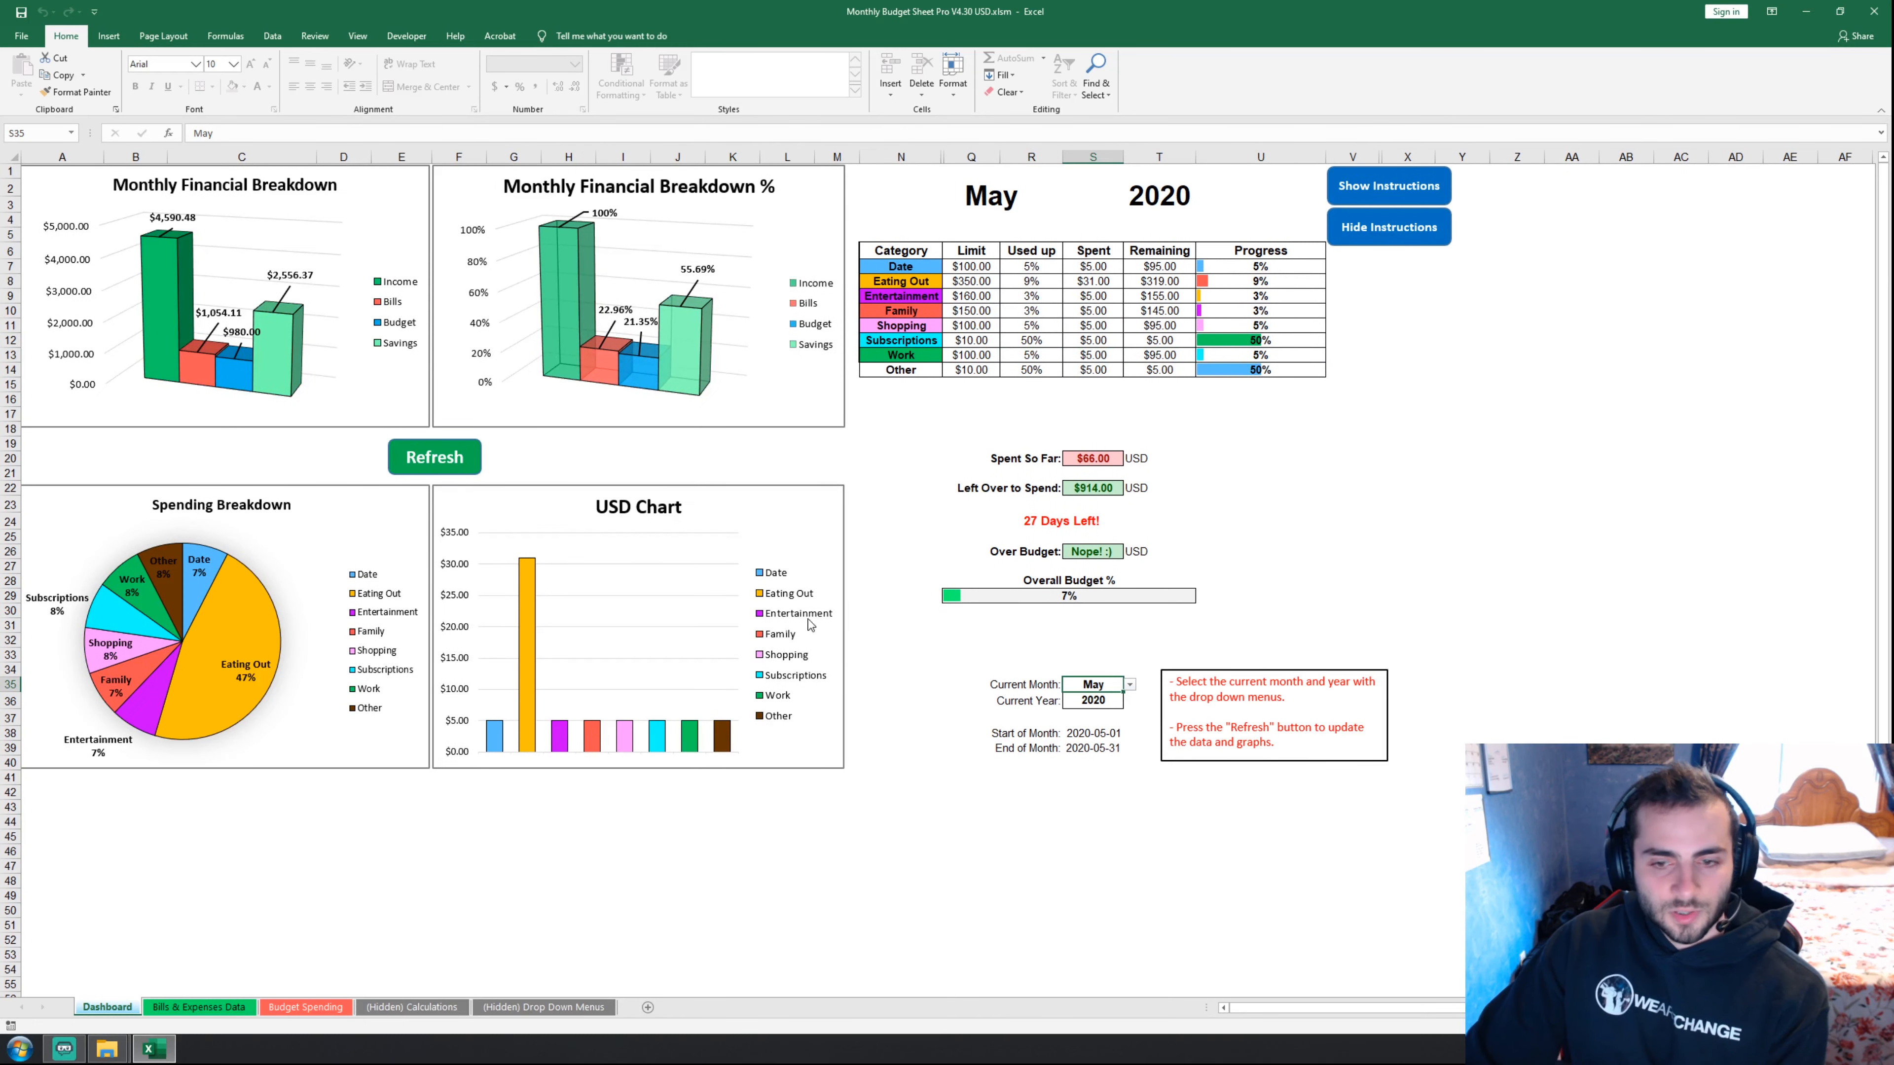
click(407, 460)
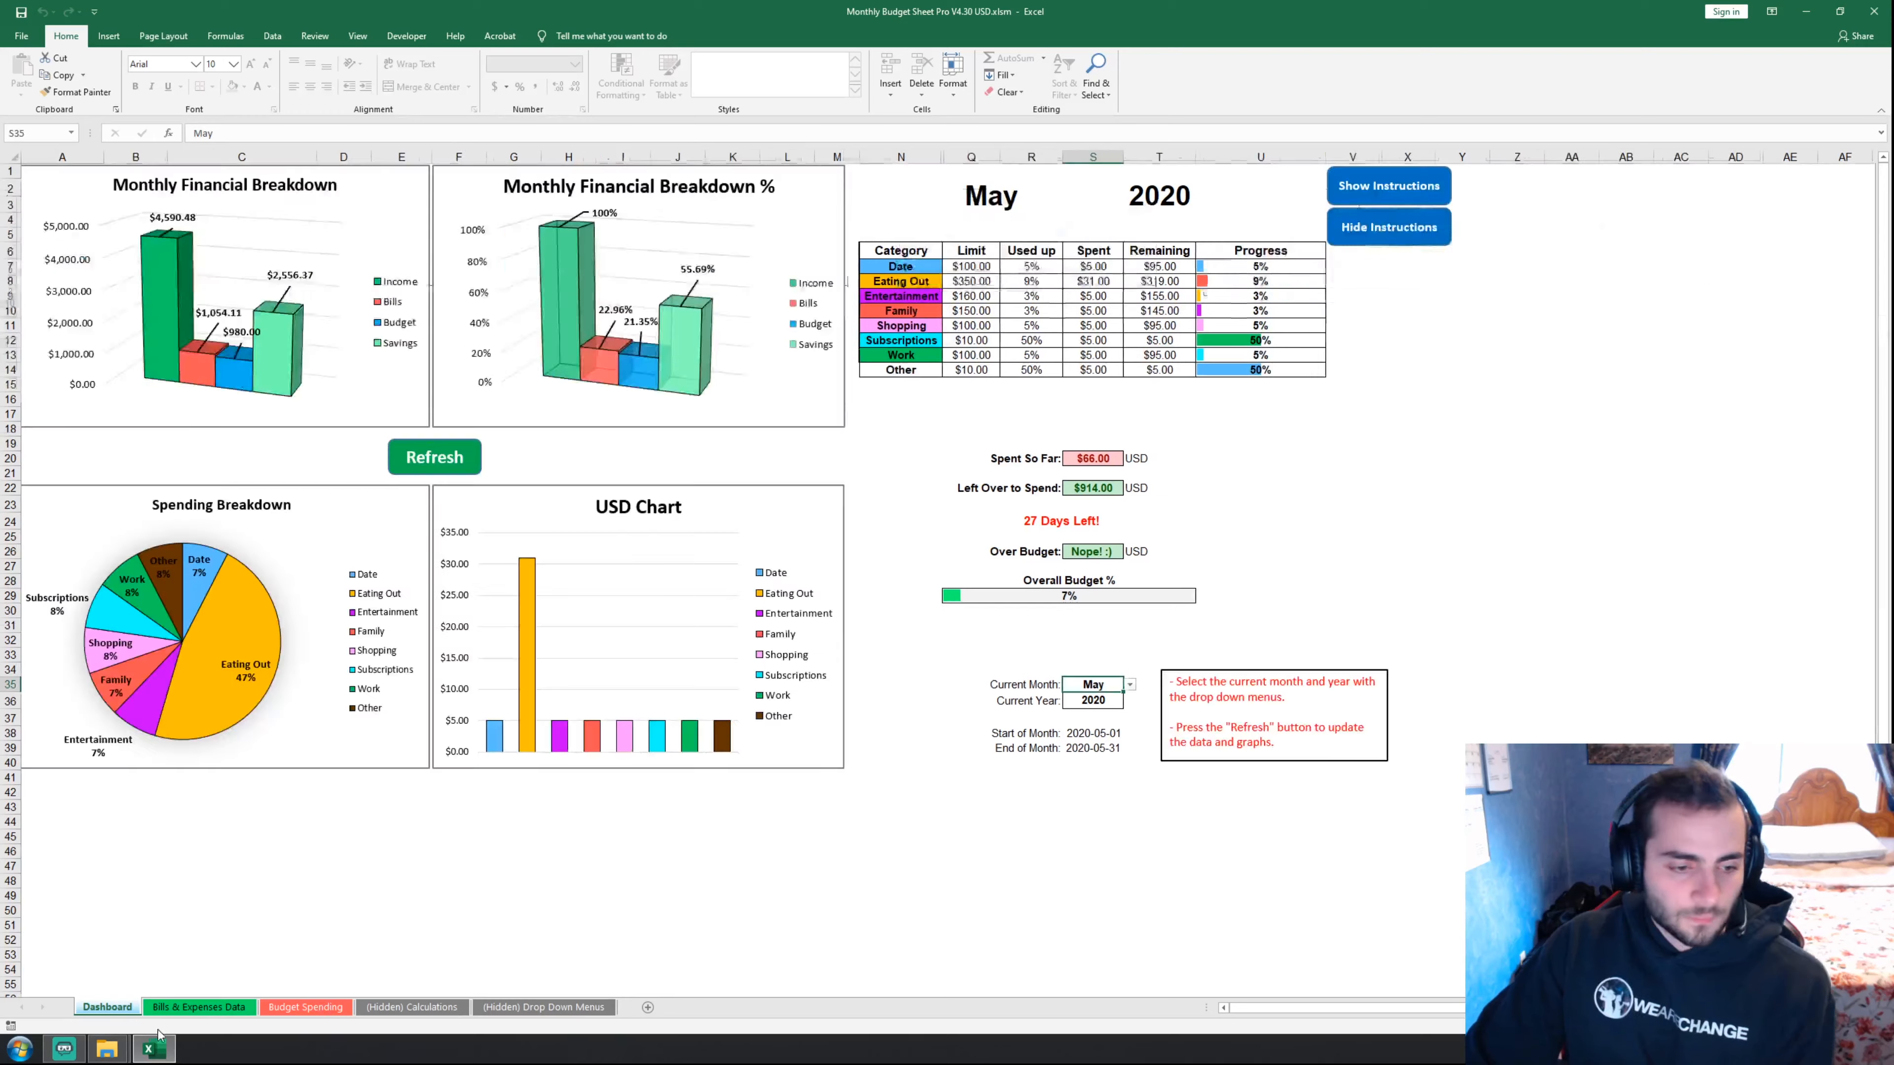
- Open the Bills & Expenses Data sheet and examine the Monthly Essential Bills list, including the Housing bills
click(197, 1007)
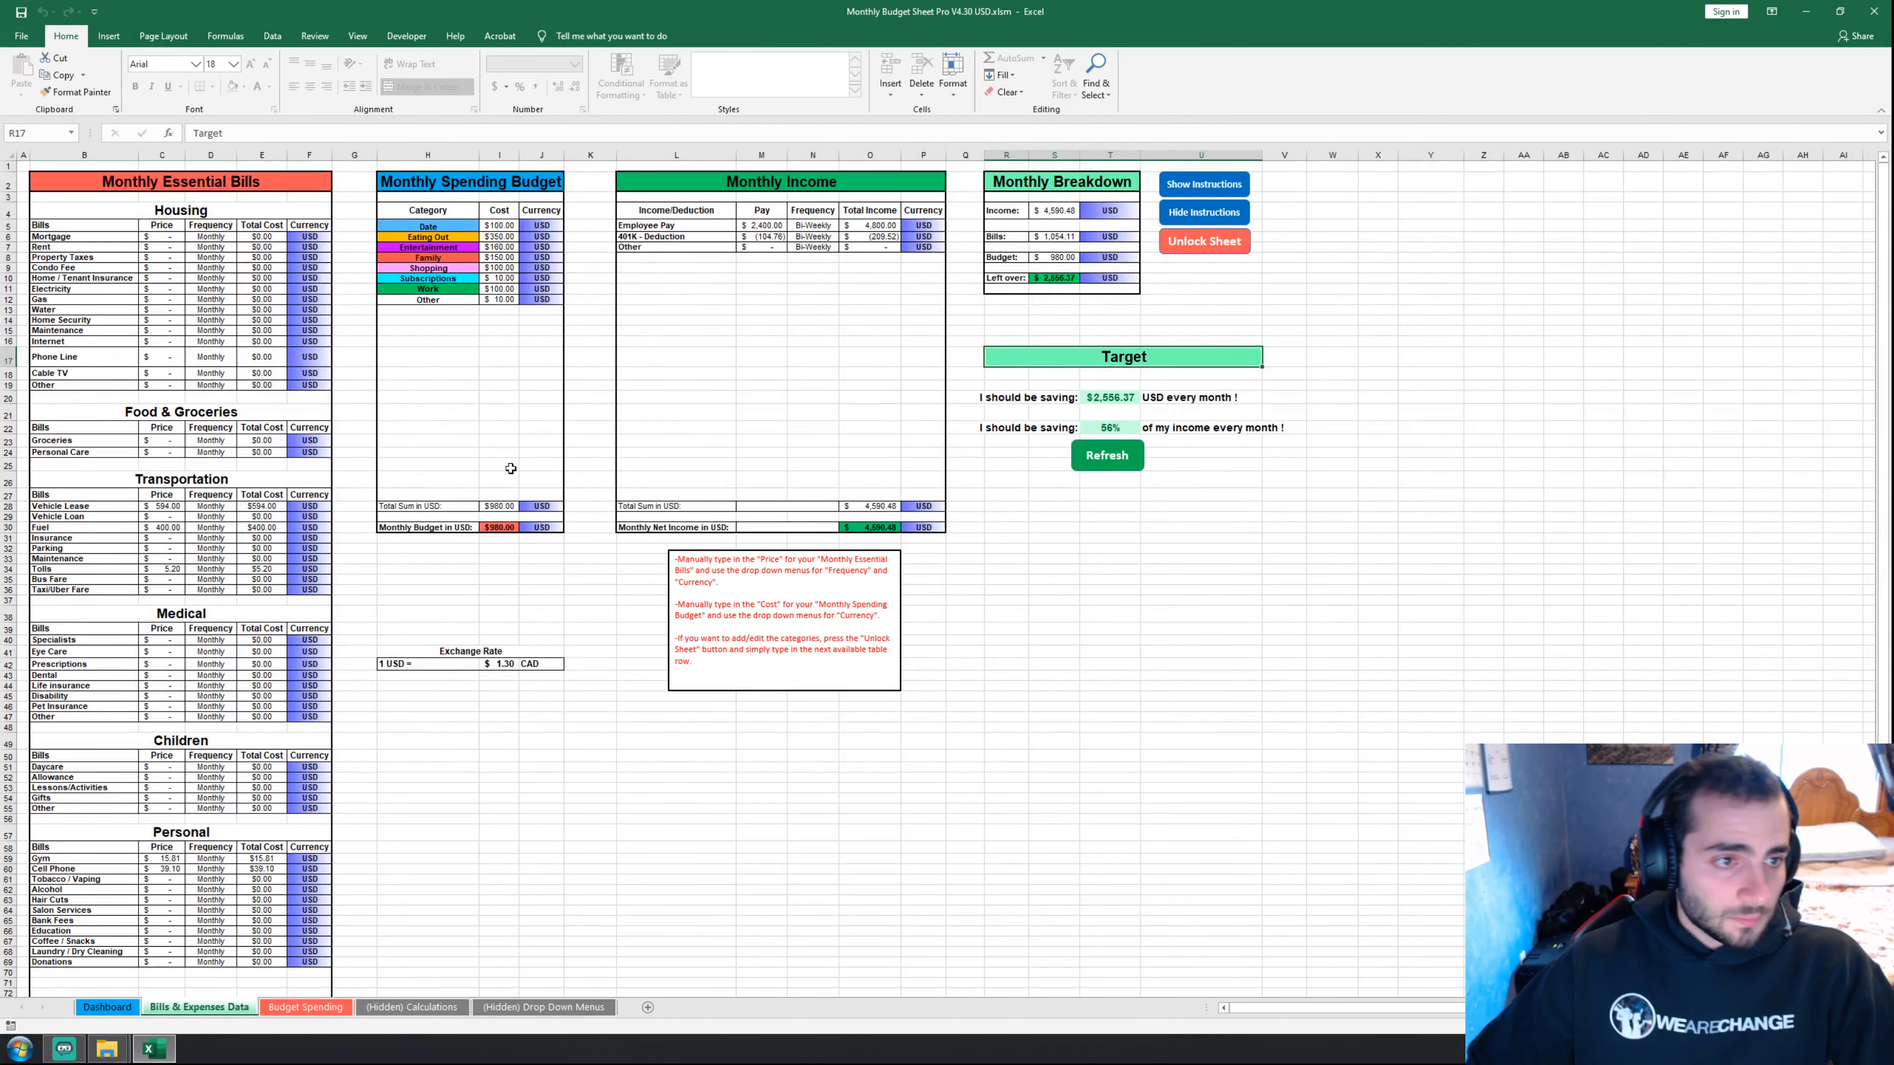
drag(237, 182, 262, 933)
click(391, 849)
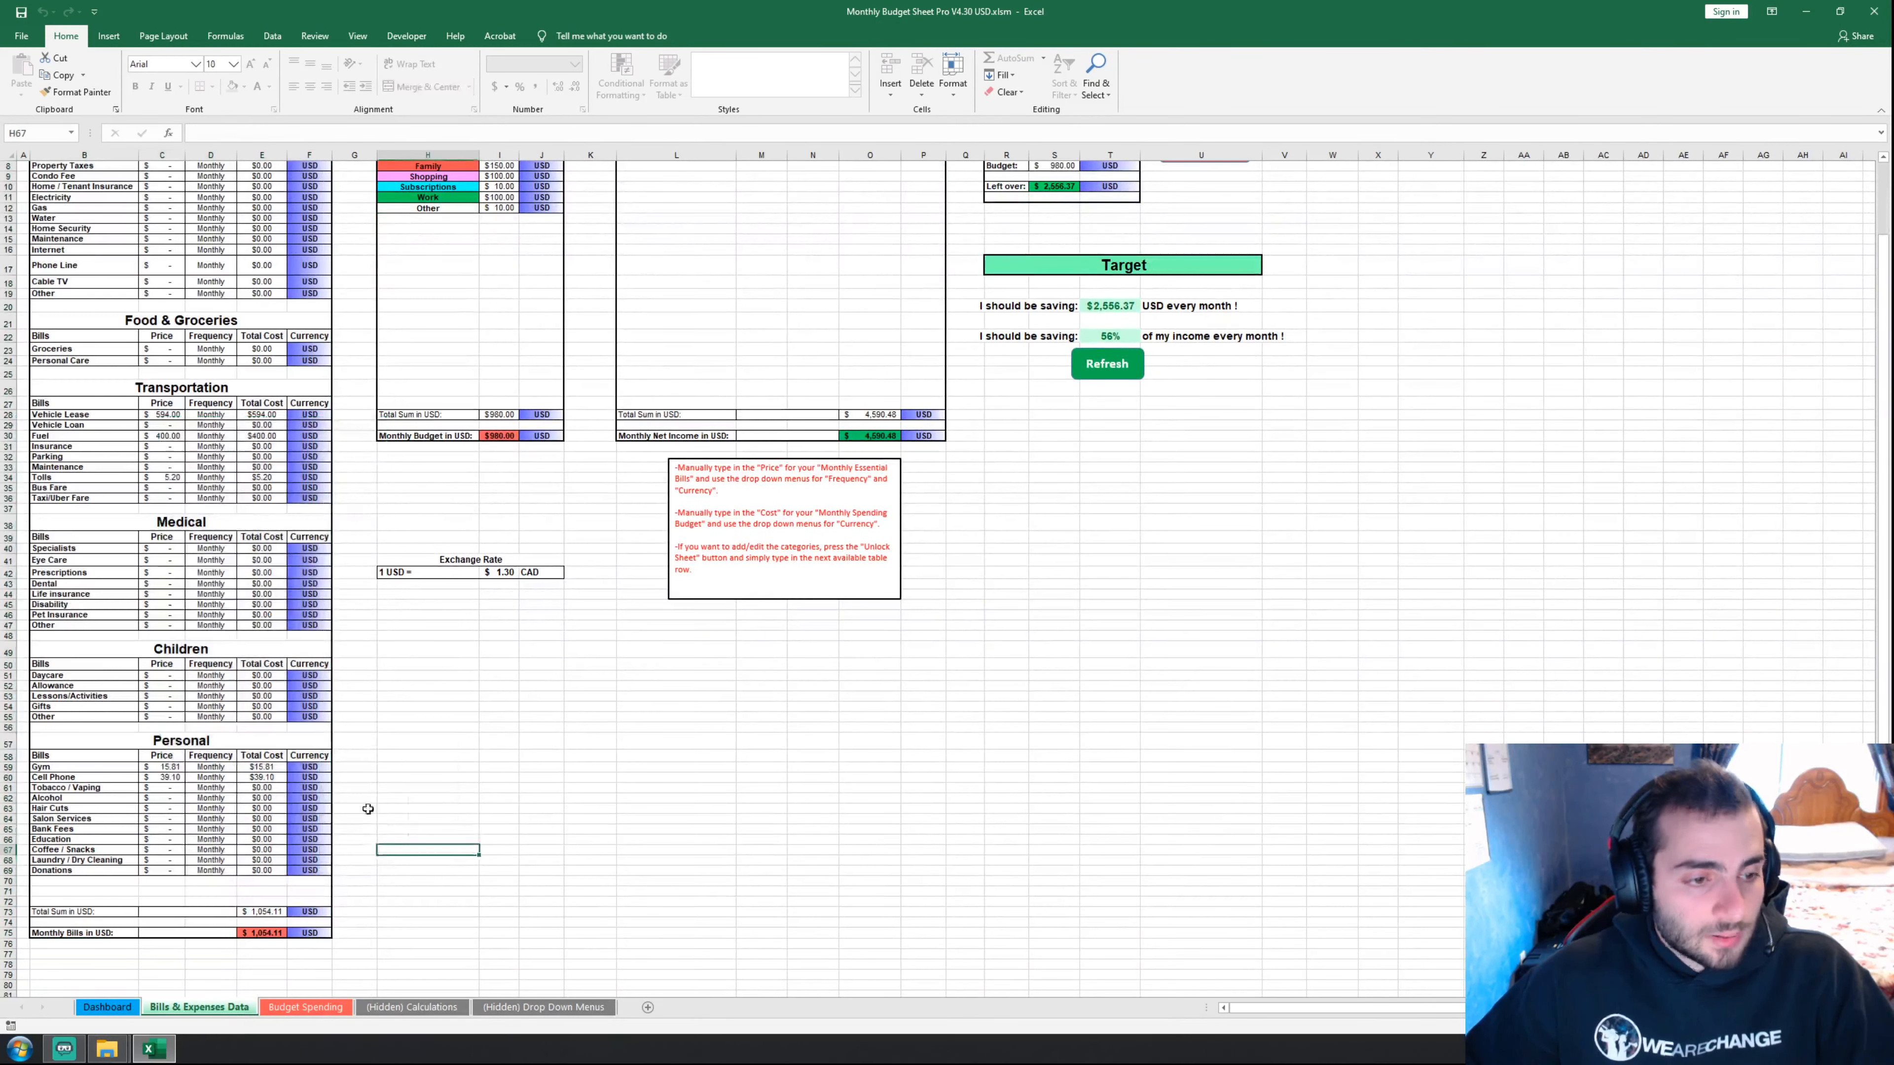
scroll(385, 828, up, 3)
click(173, 204)
drag(127, 237, 92, 371)
click(92, 370)
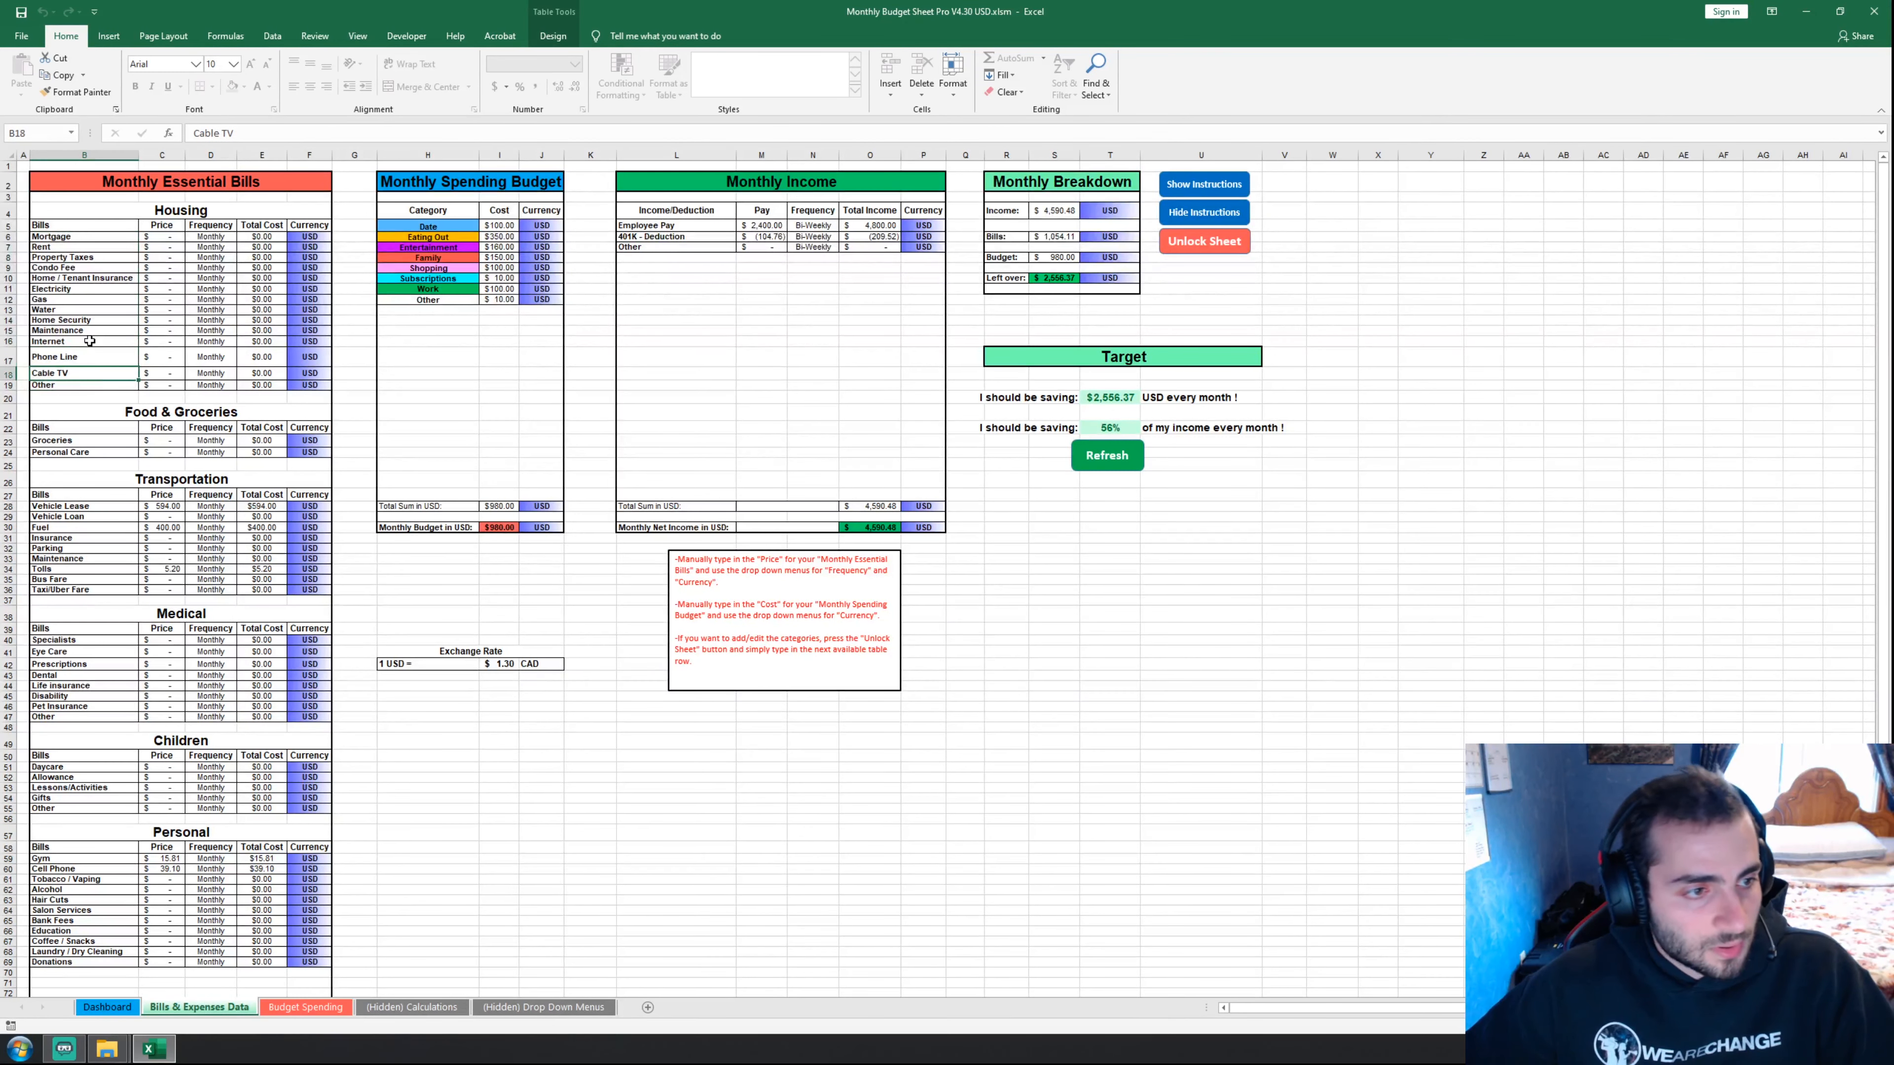
- View the available frequency options for the Mortgage bill and select the Property Taxes frequency cell
click(227, 236)
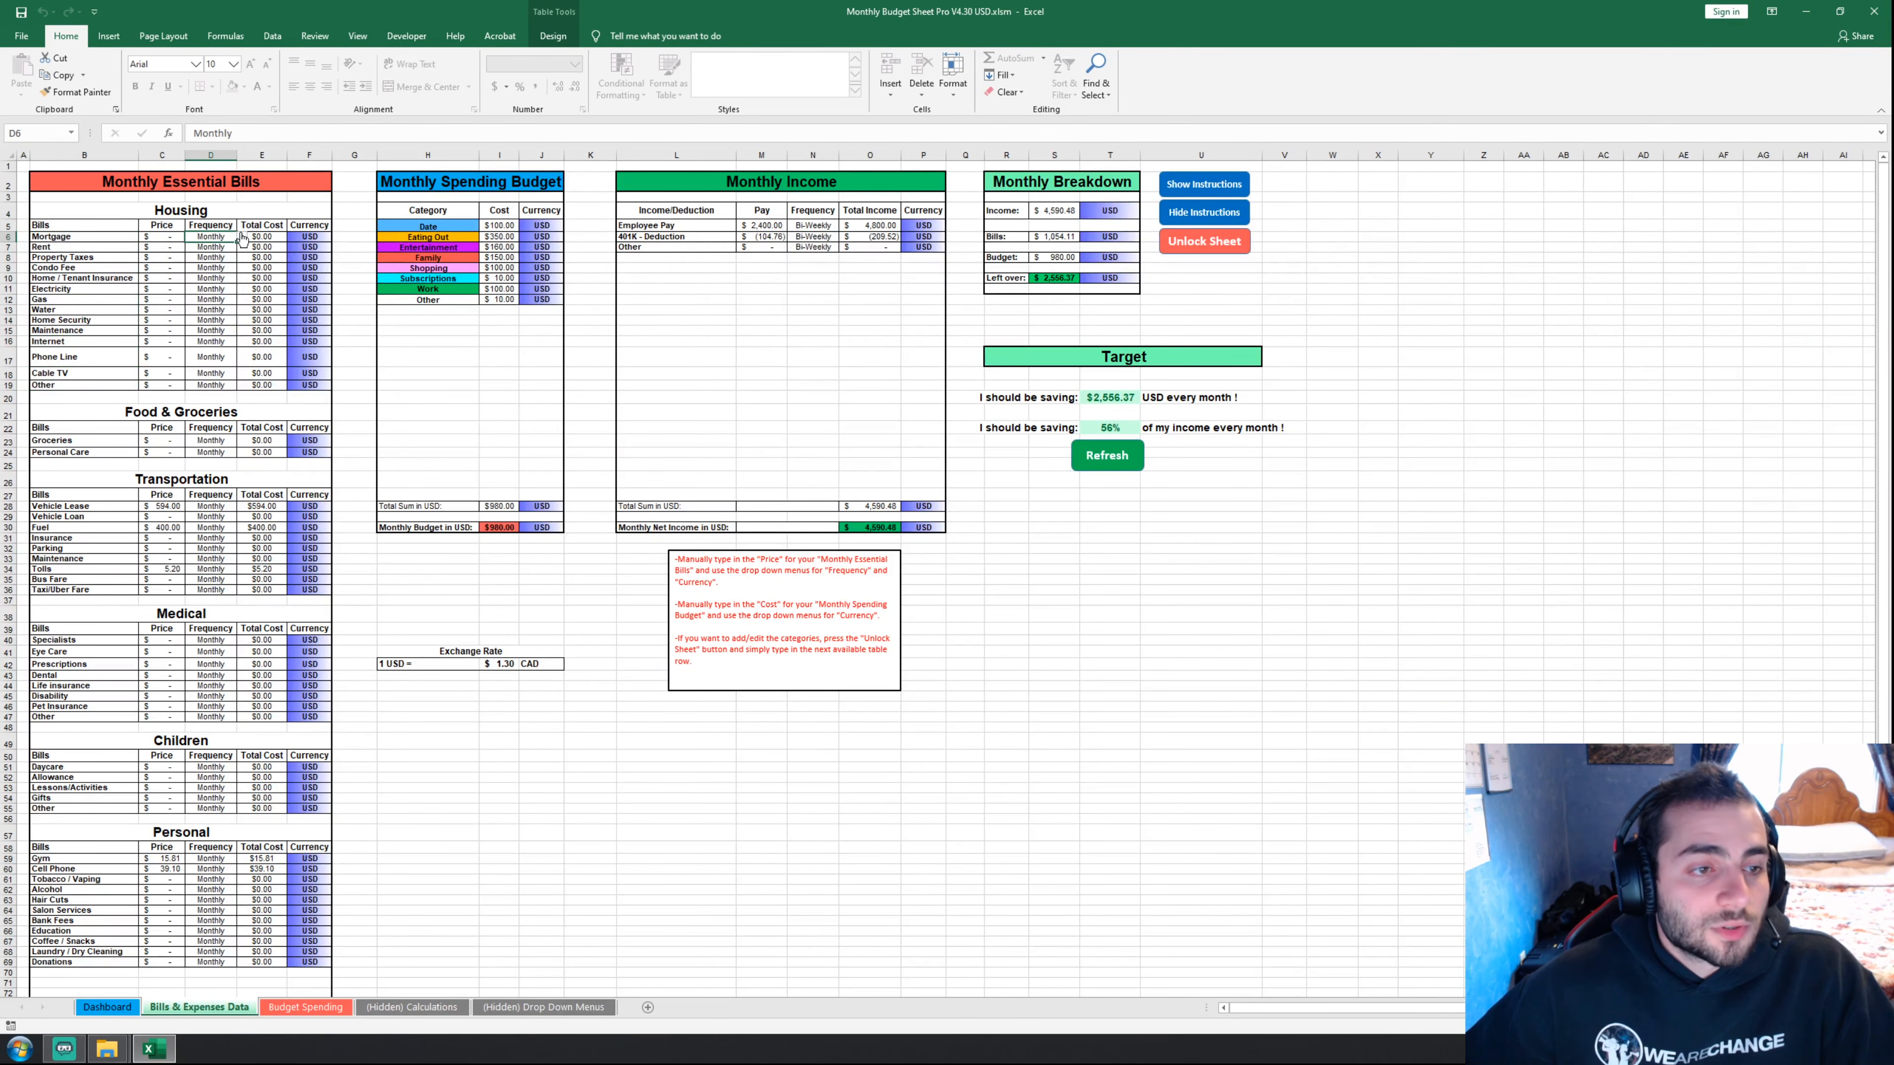
click(241, 237)
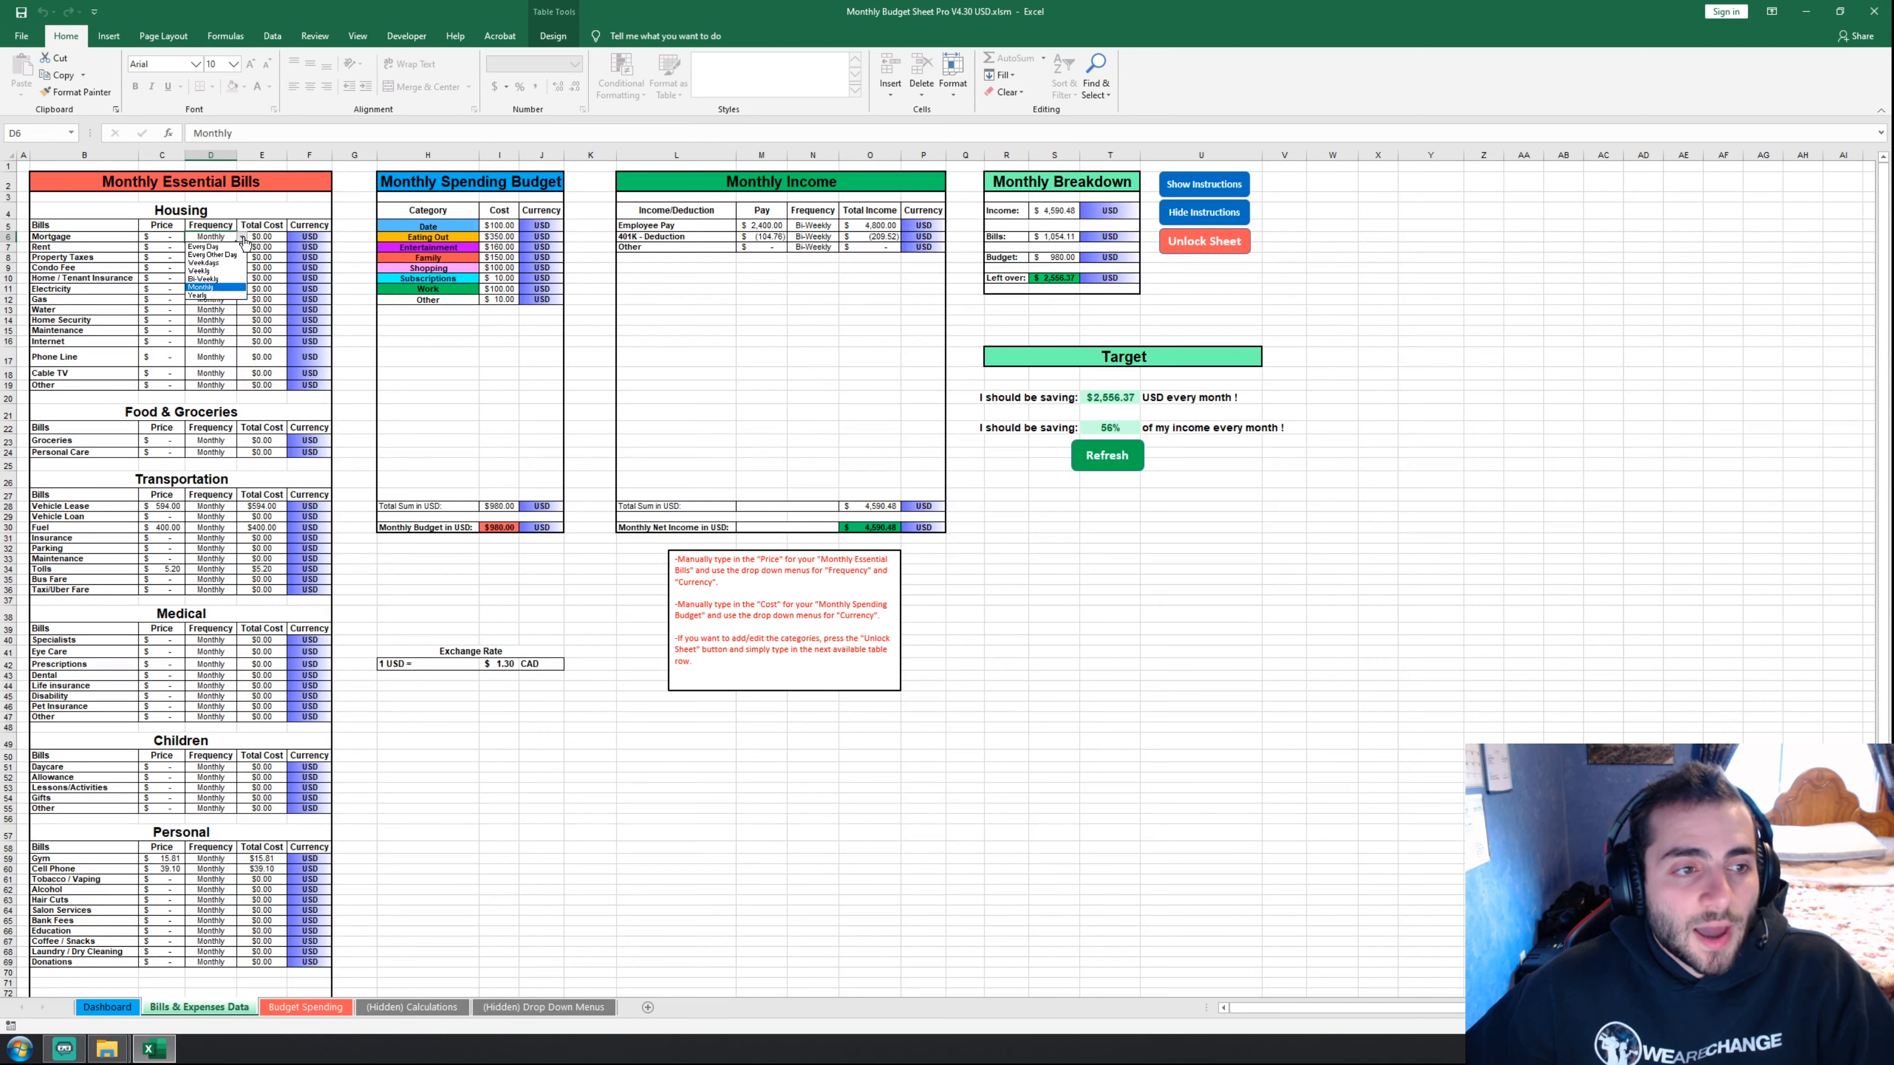
click(93, 269)
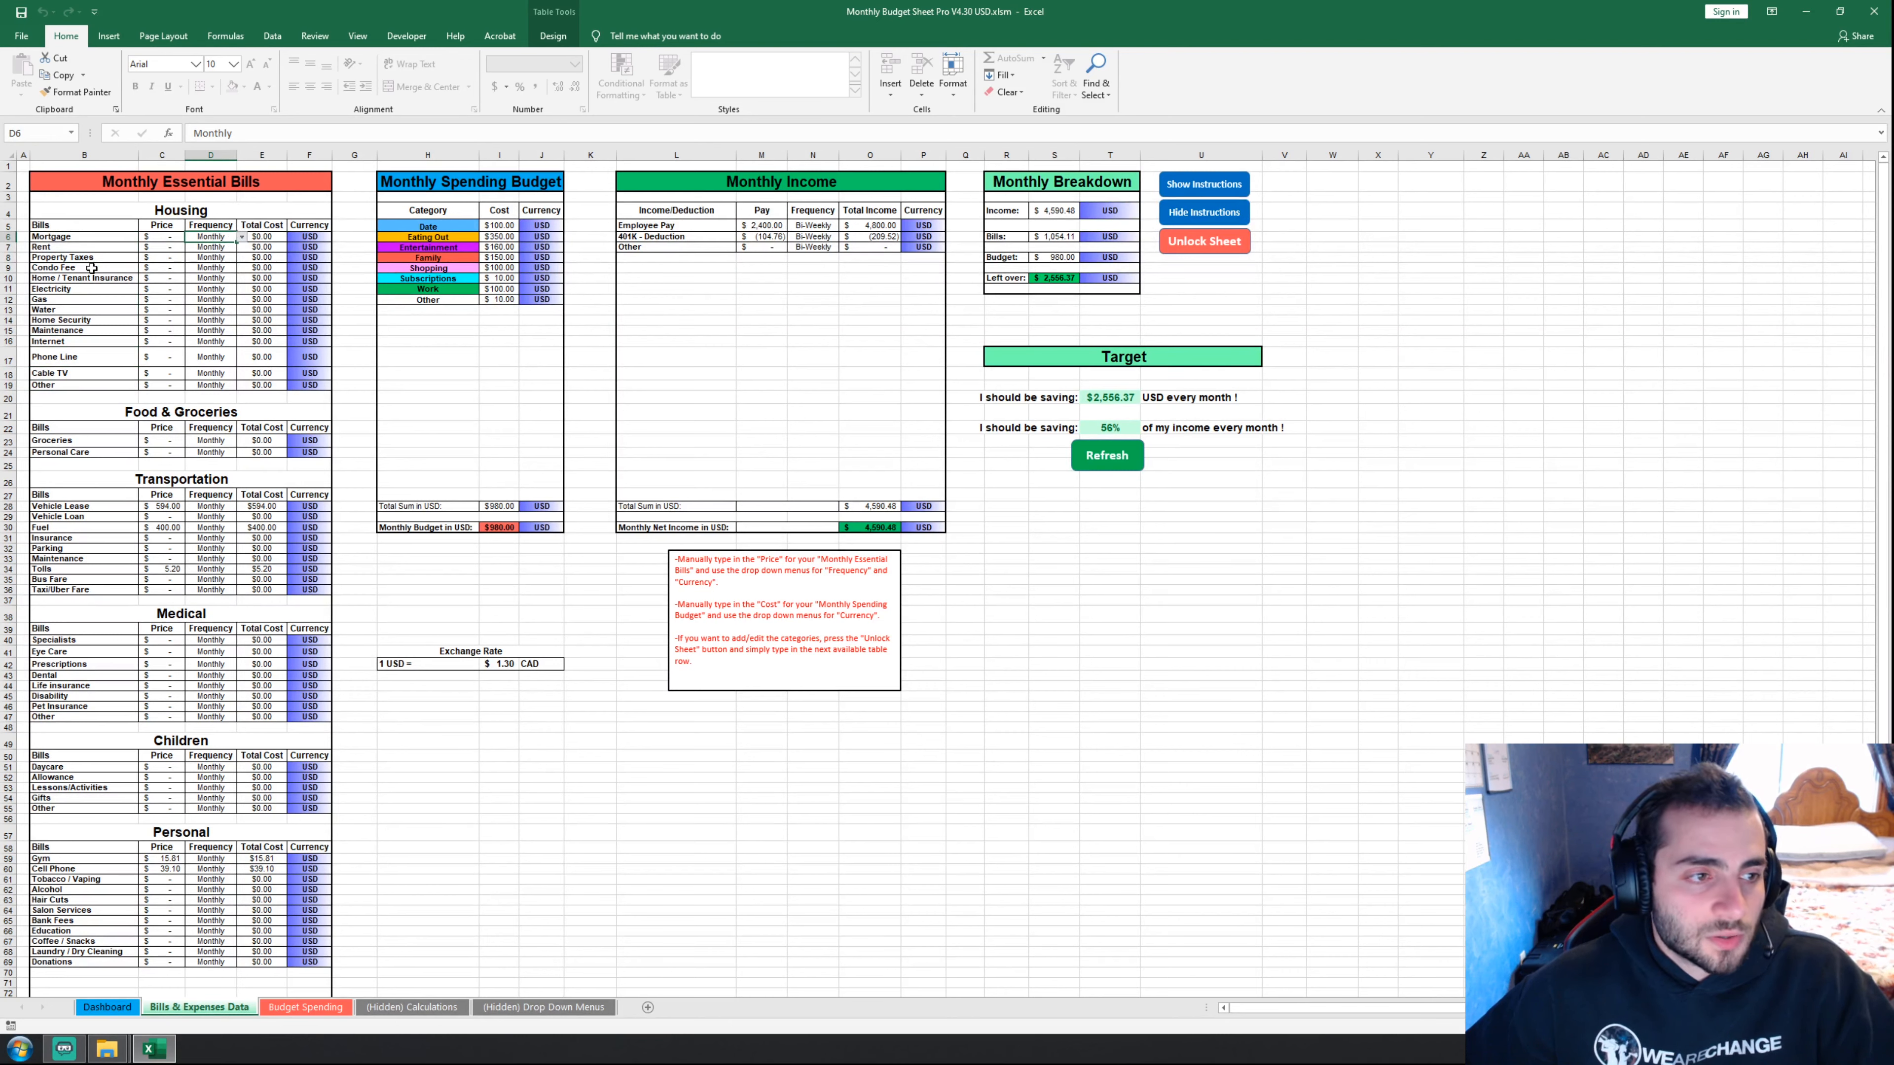
click(217, 257)
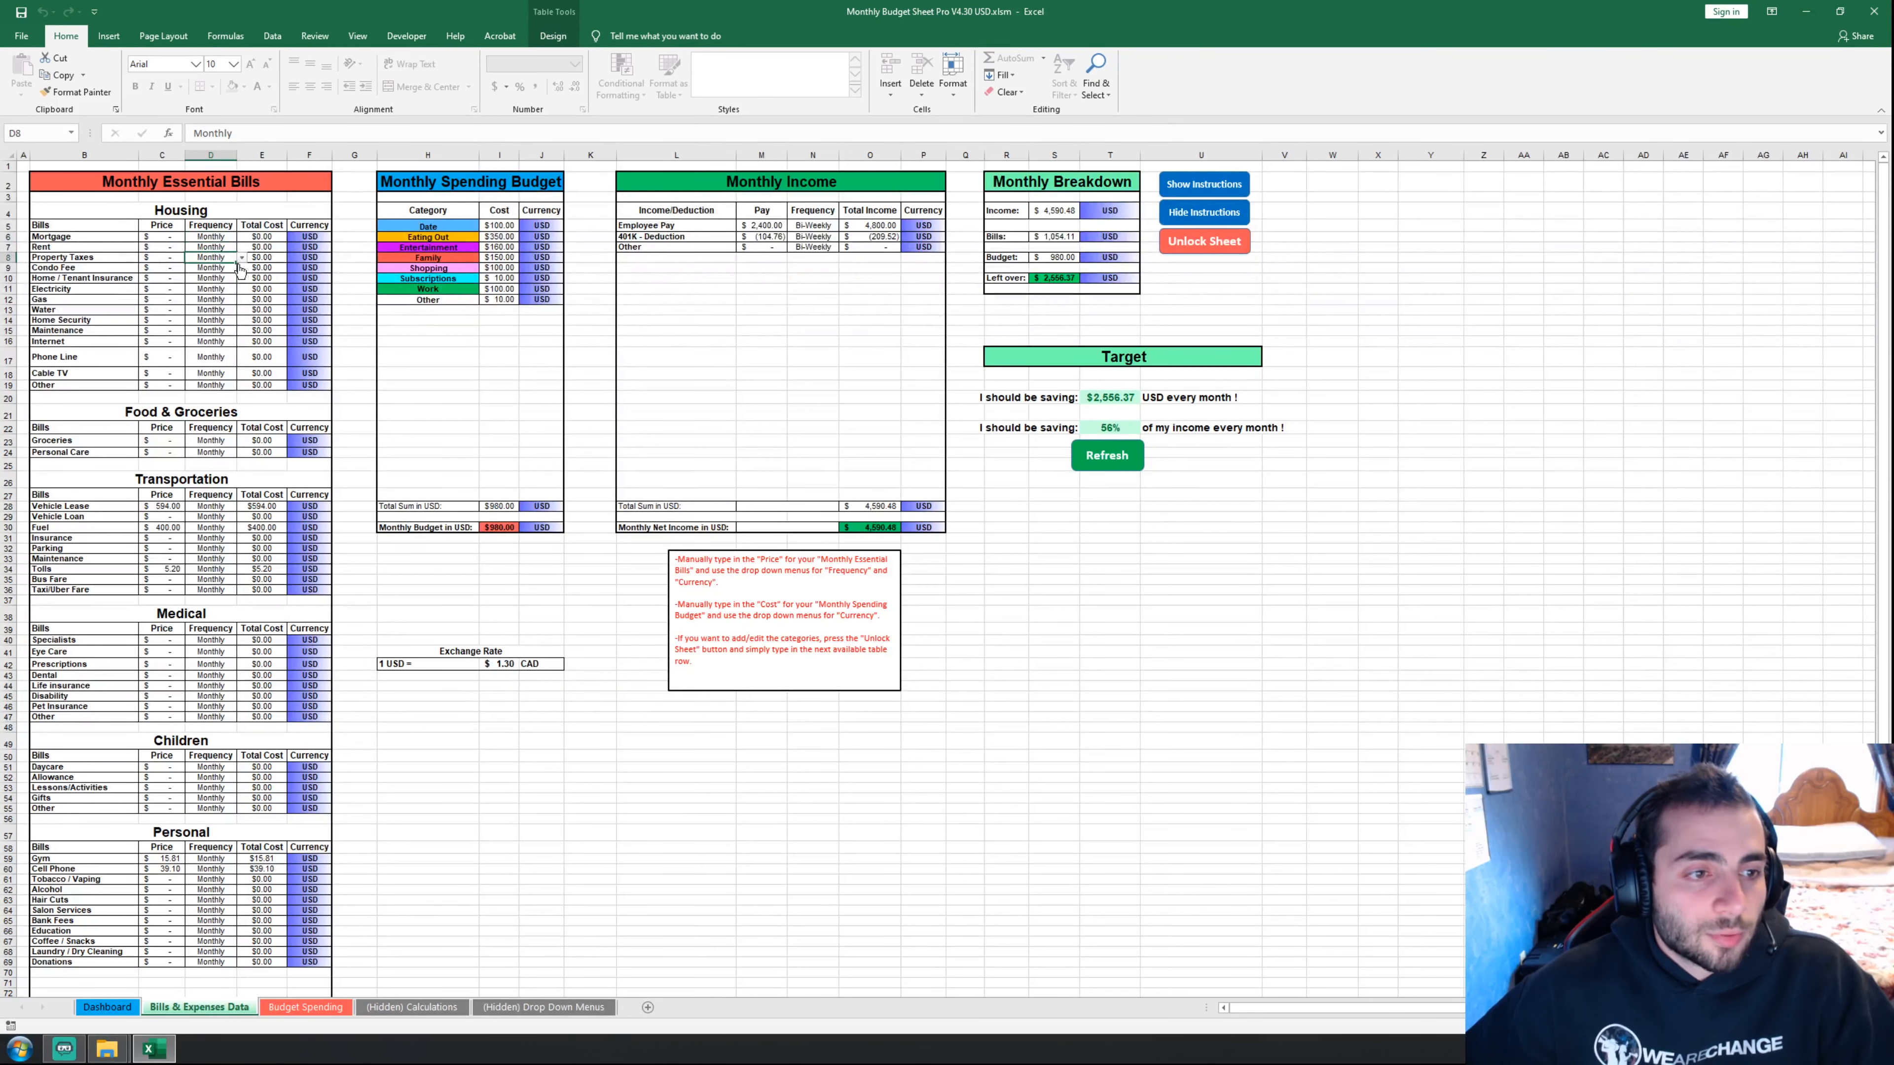
- Set the Property Taxes bill to a Yearly frequency with a price of 1,000
click(242, 258)
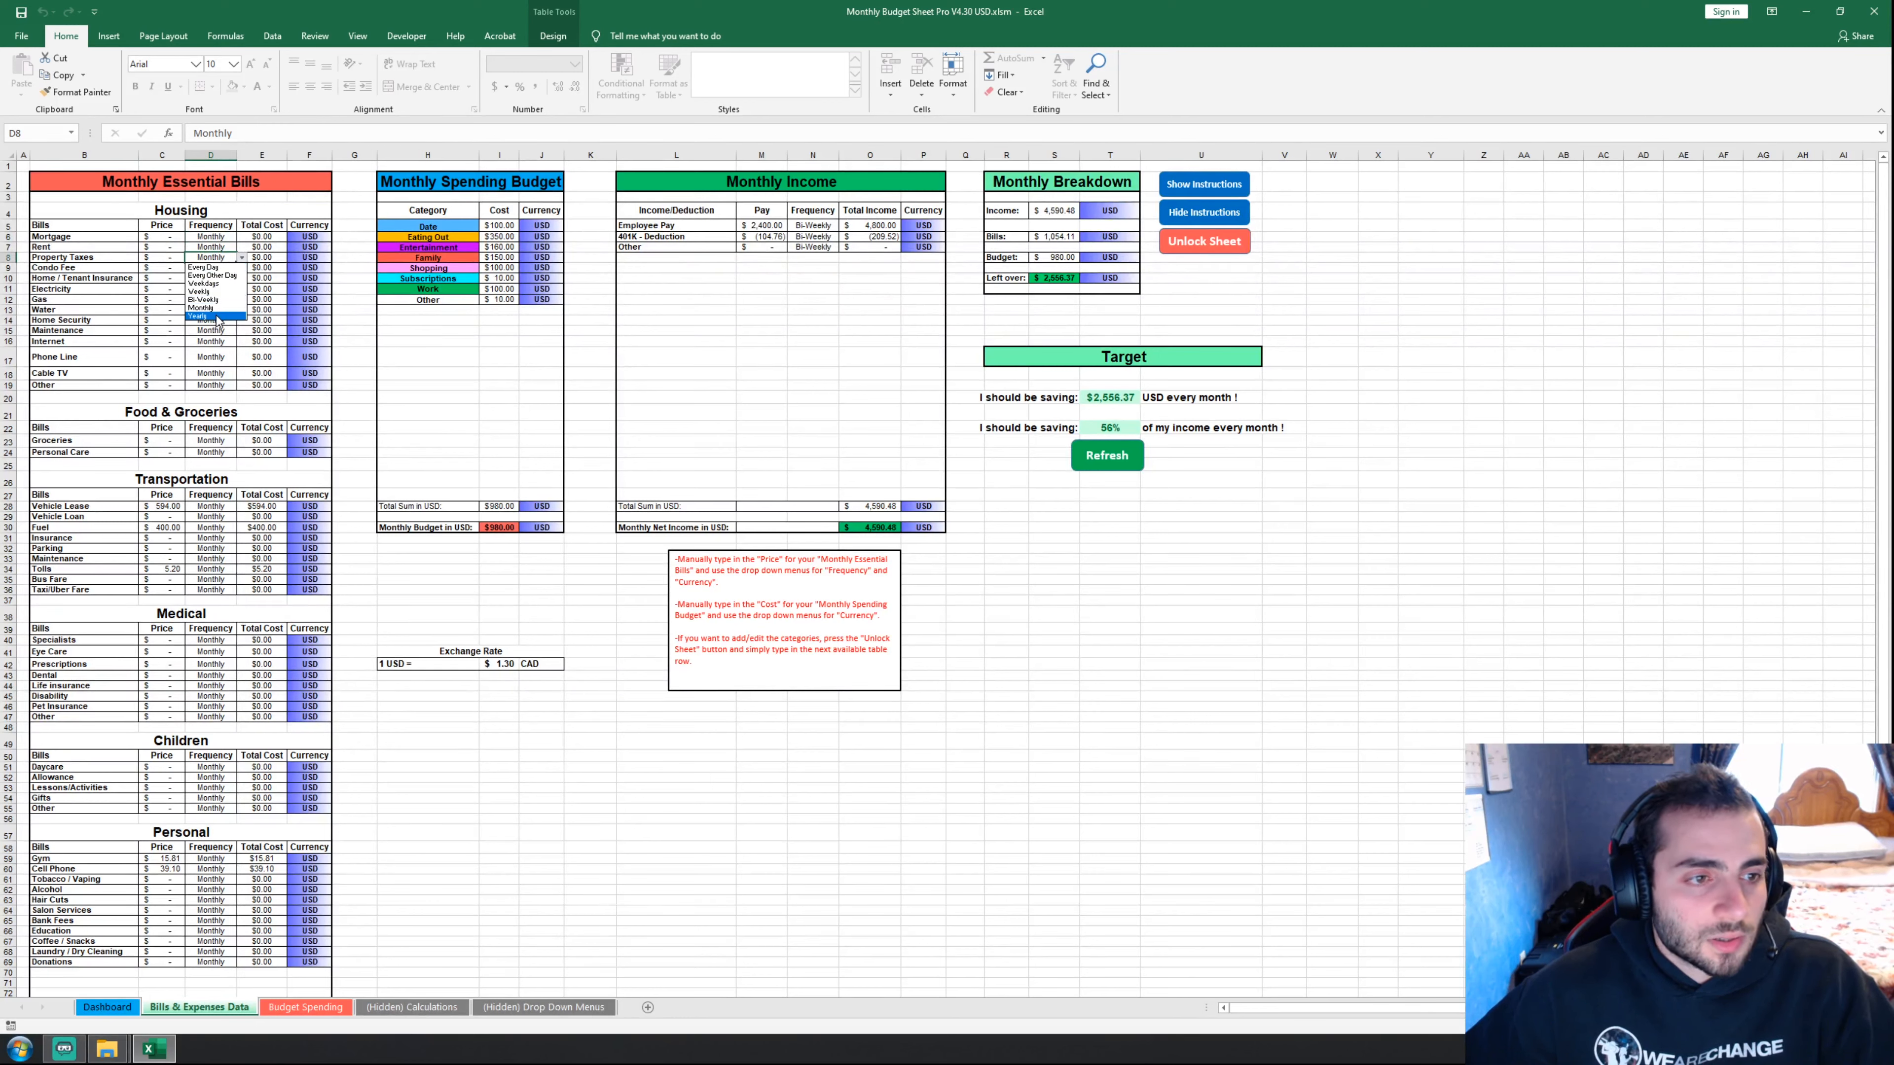
click(218, 316)
click(173, 259)
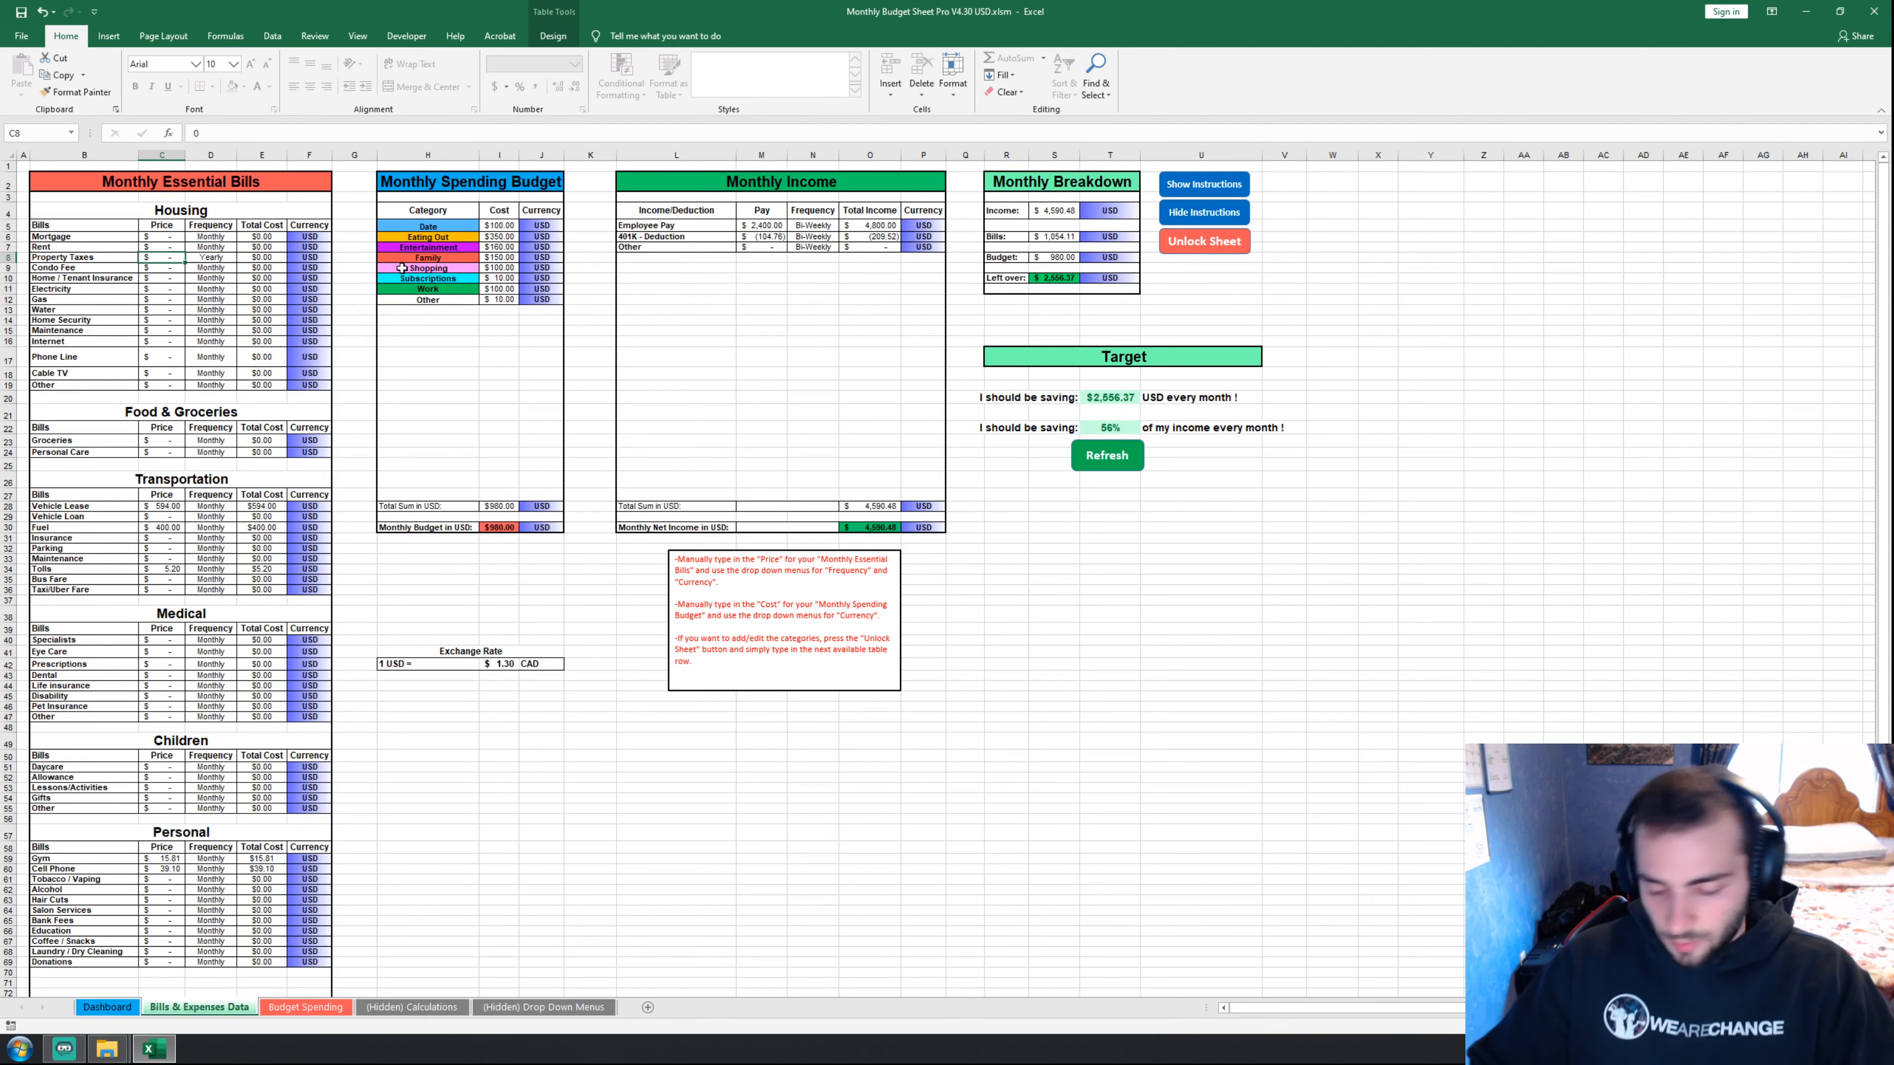
text(1,0)
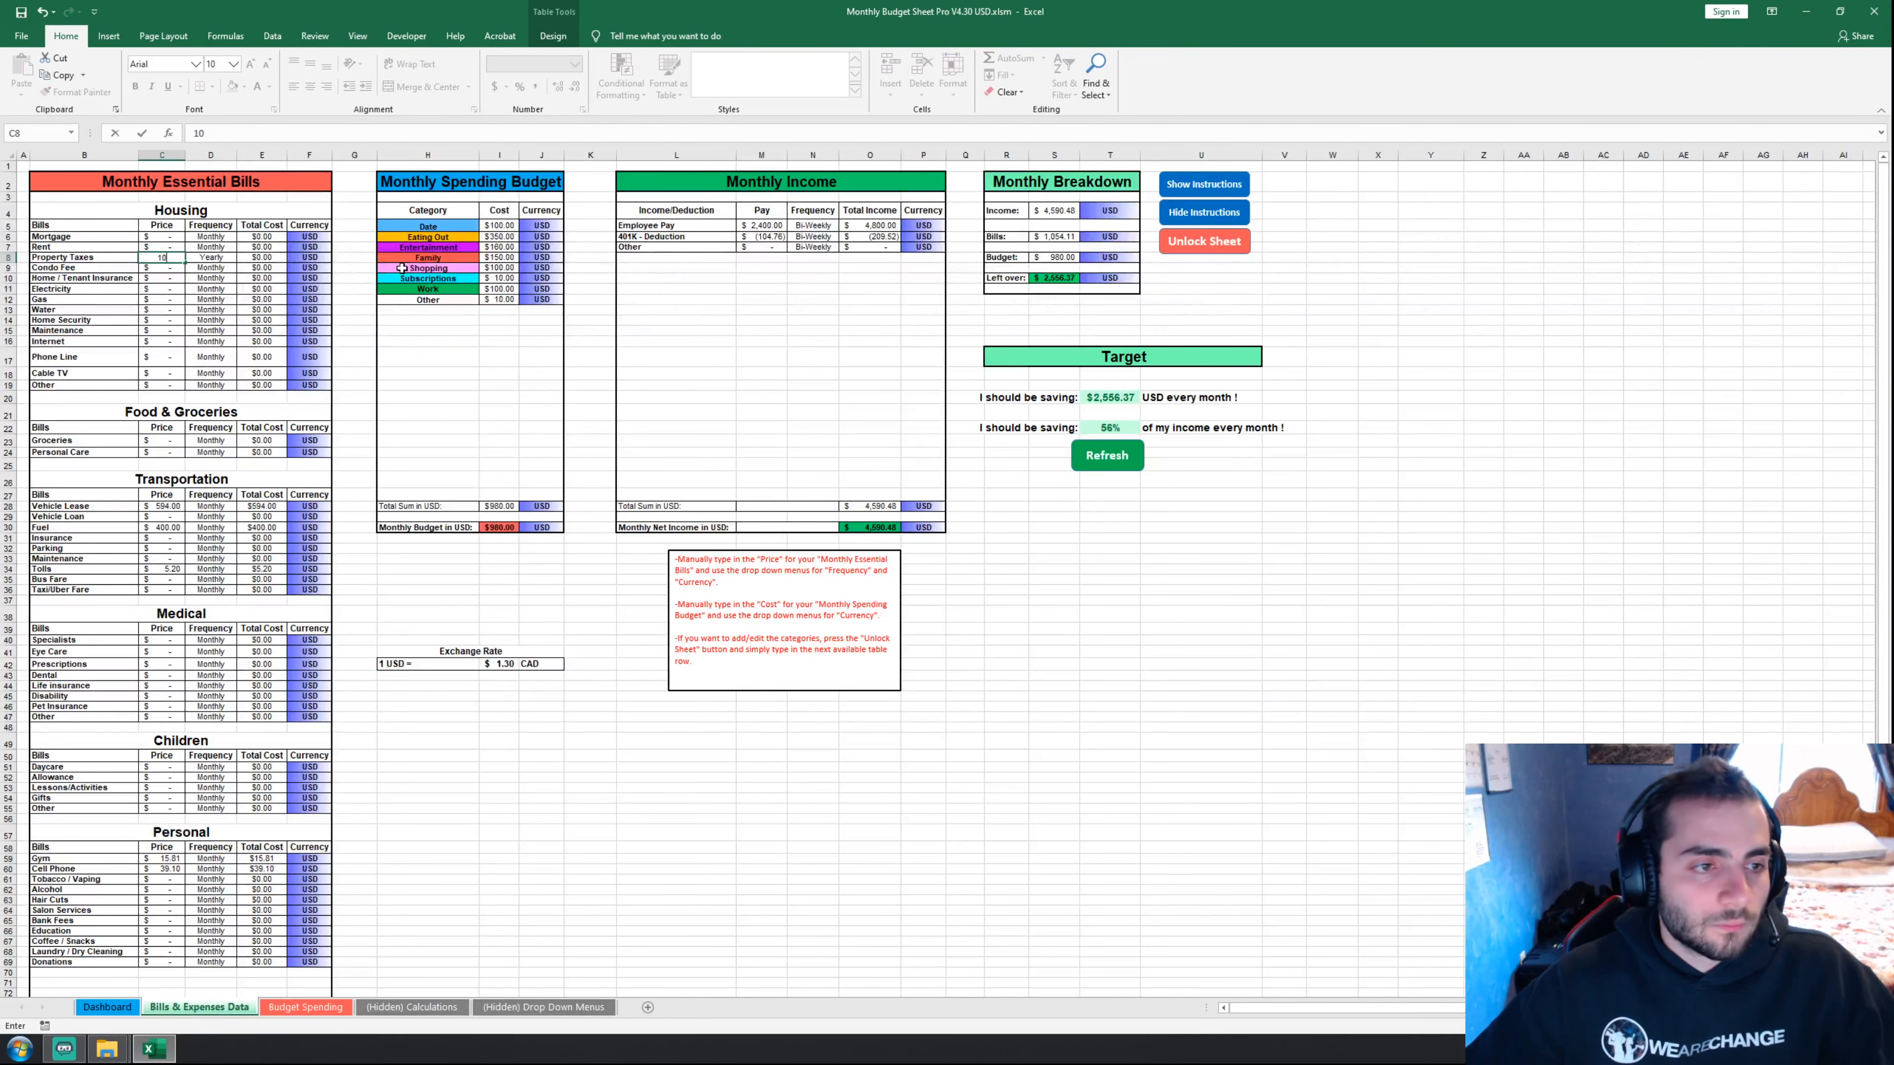
text(00)
key(Tab)
click(338, 355)
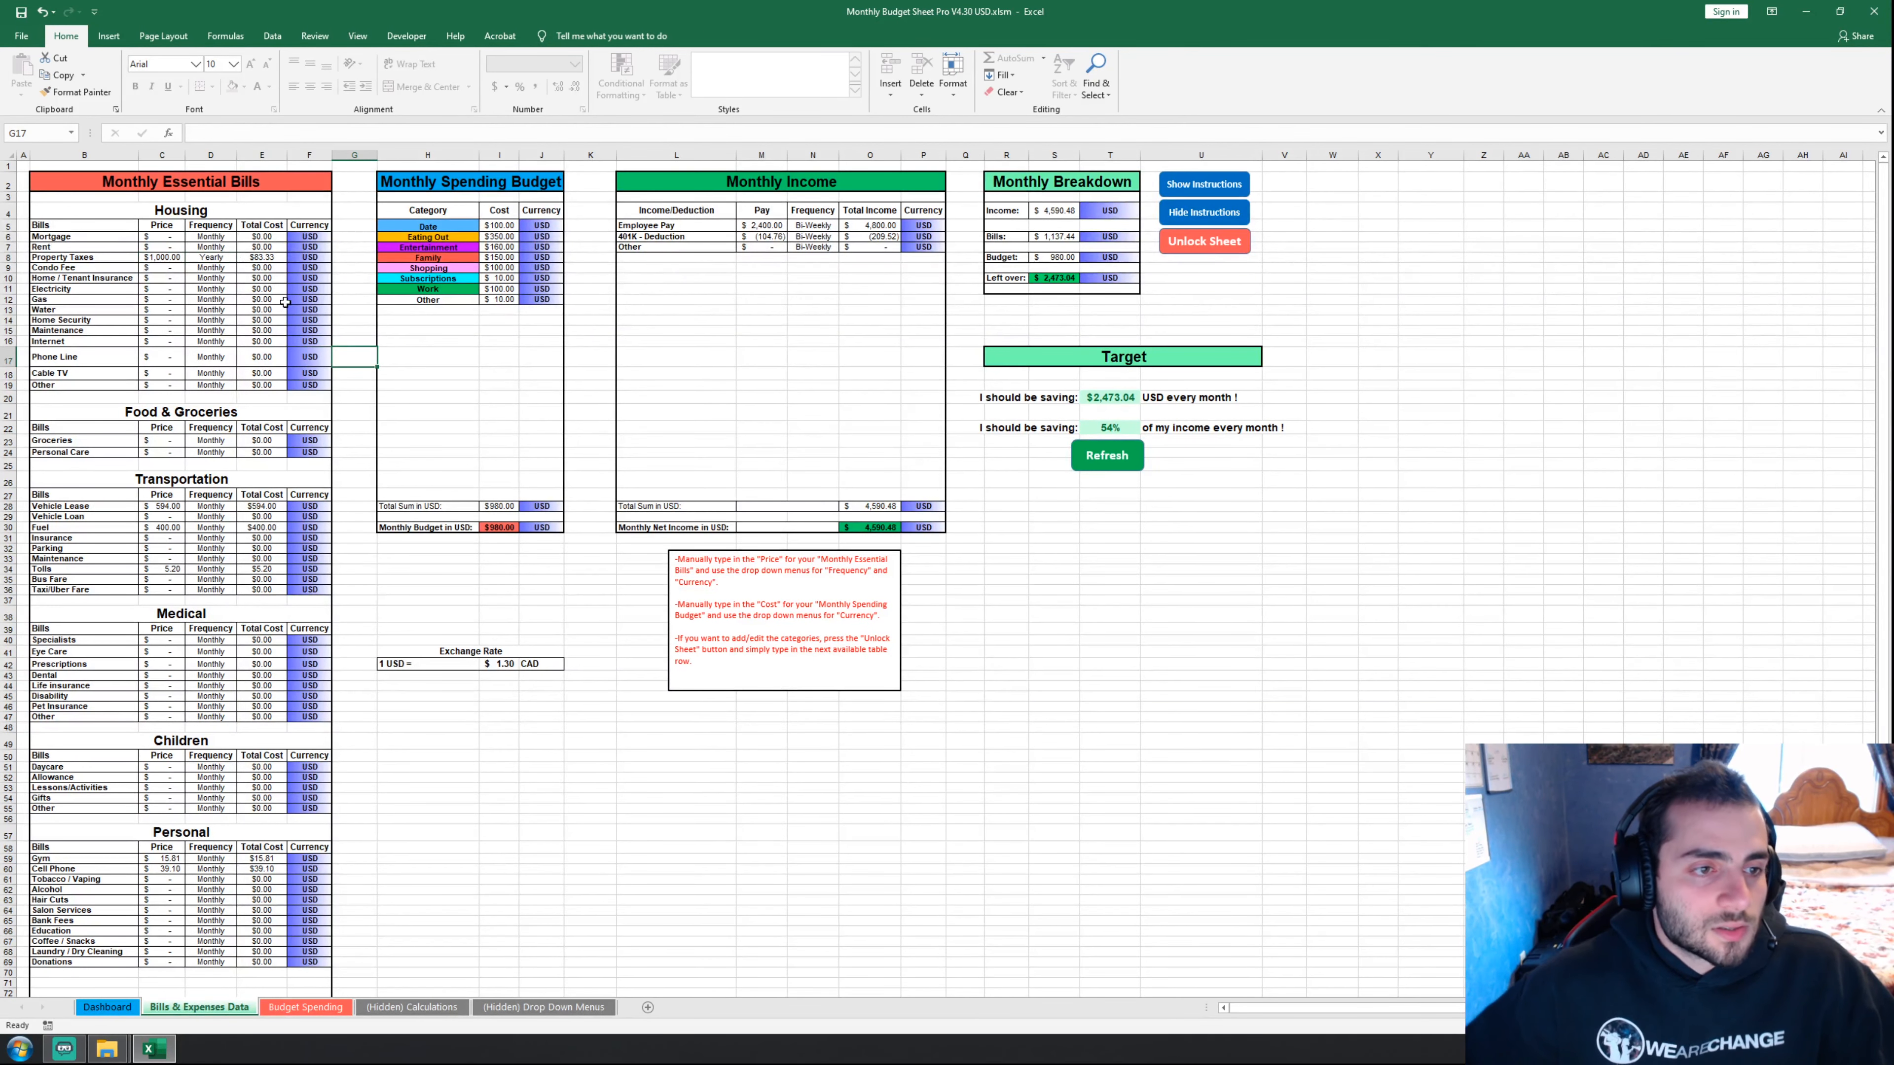
- Check the Property Taxes total cost against its price by dividing 1000 by 12 in Calculator, and close Calculator again
click(271, 258)
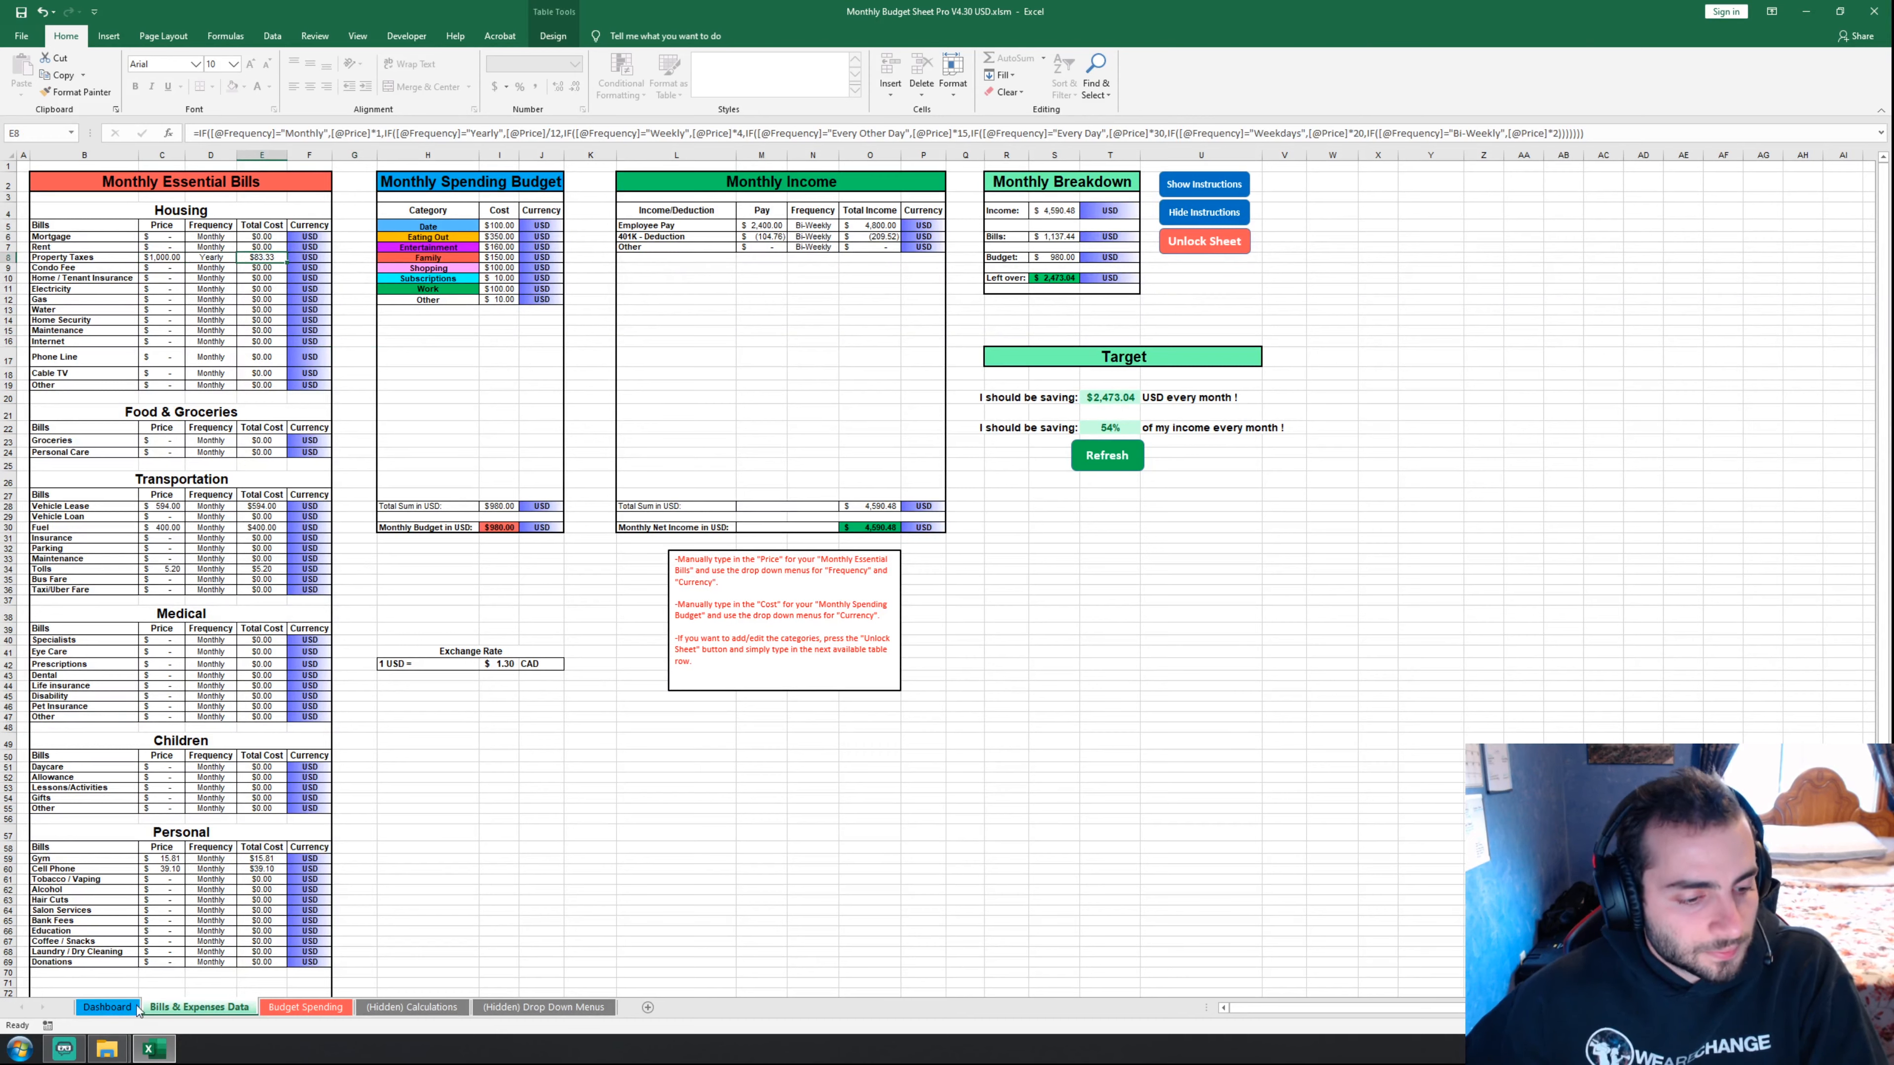
click(179, 257)
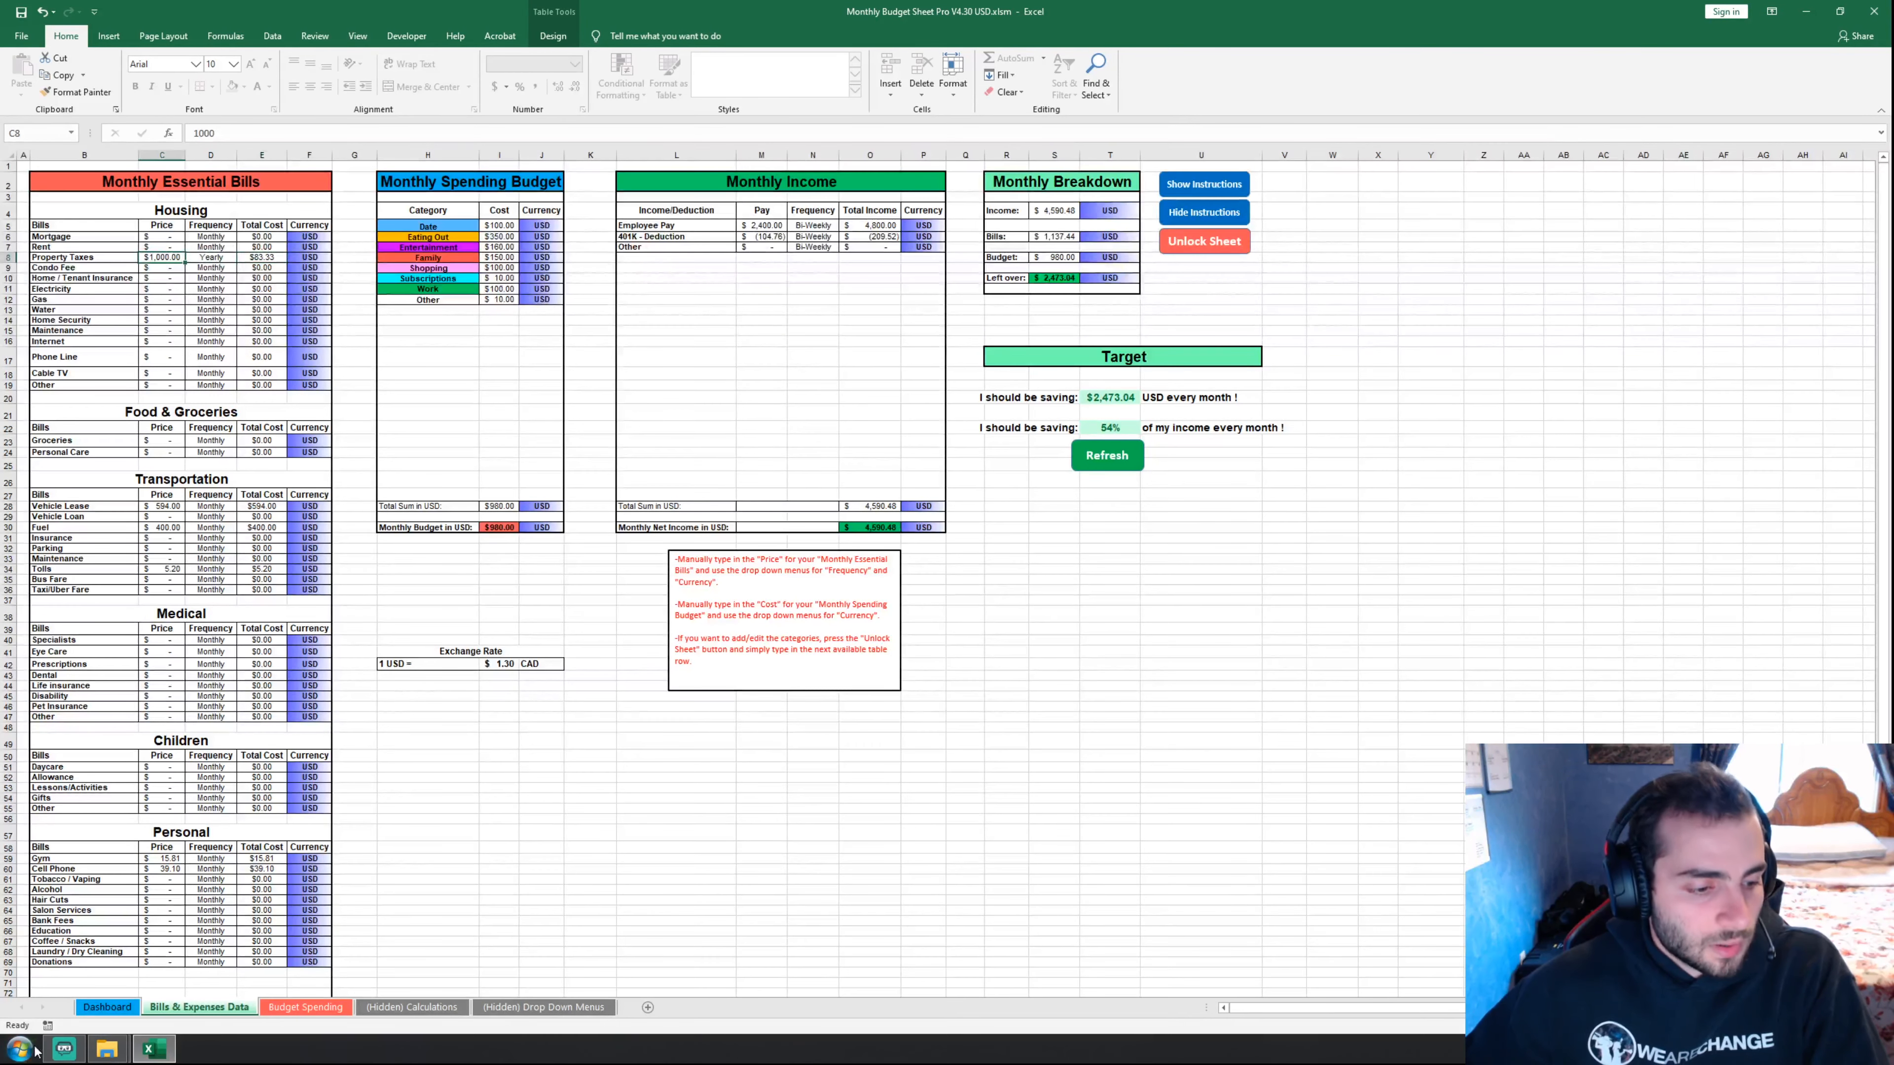
click(19, 1048)
click(60, 513)
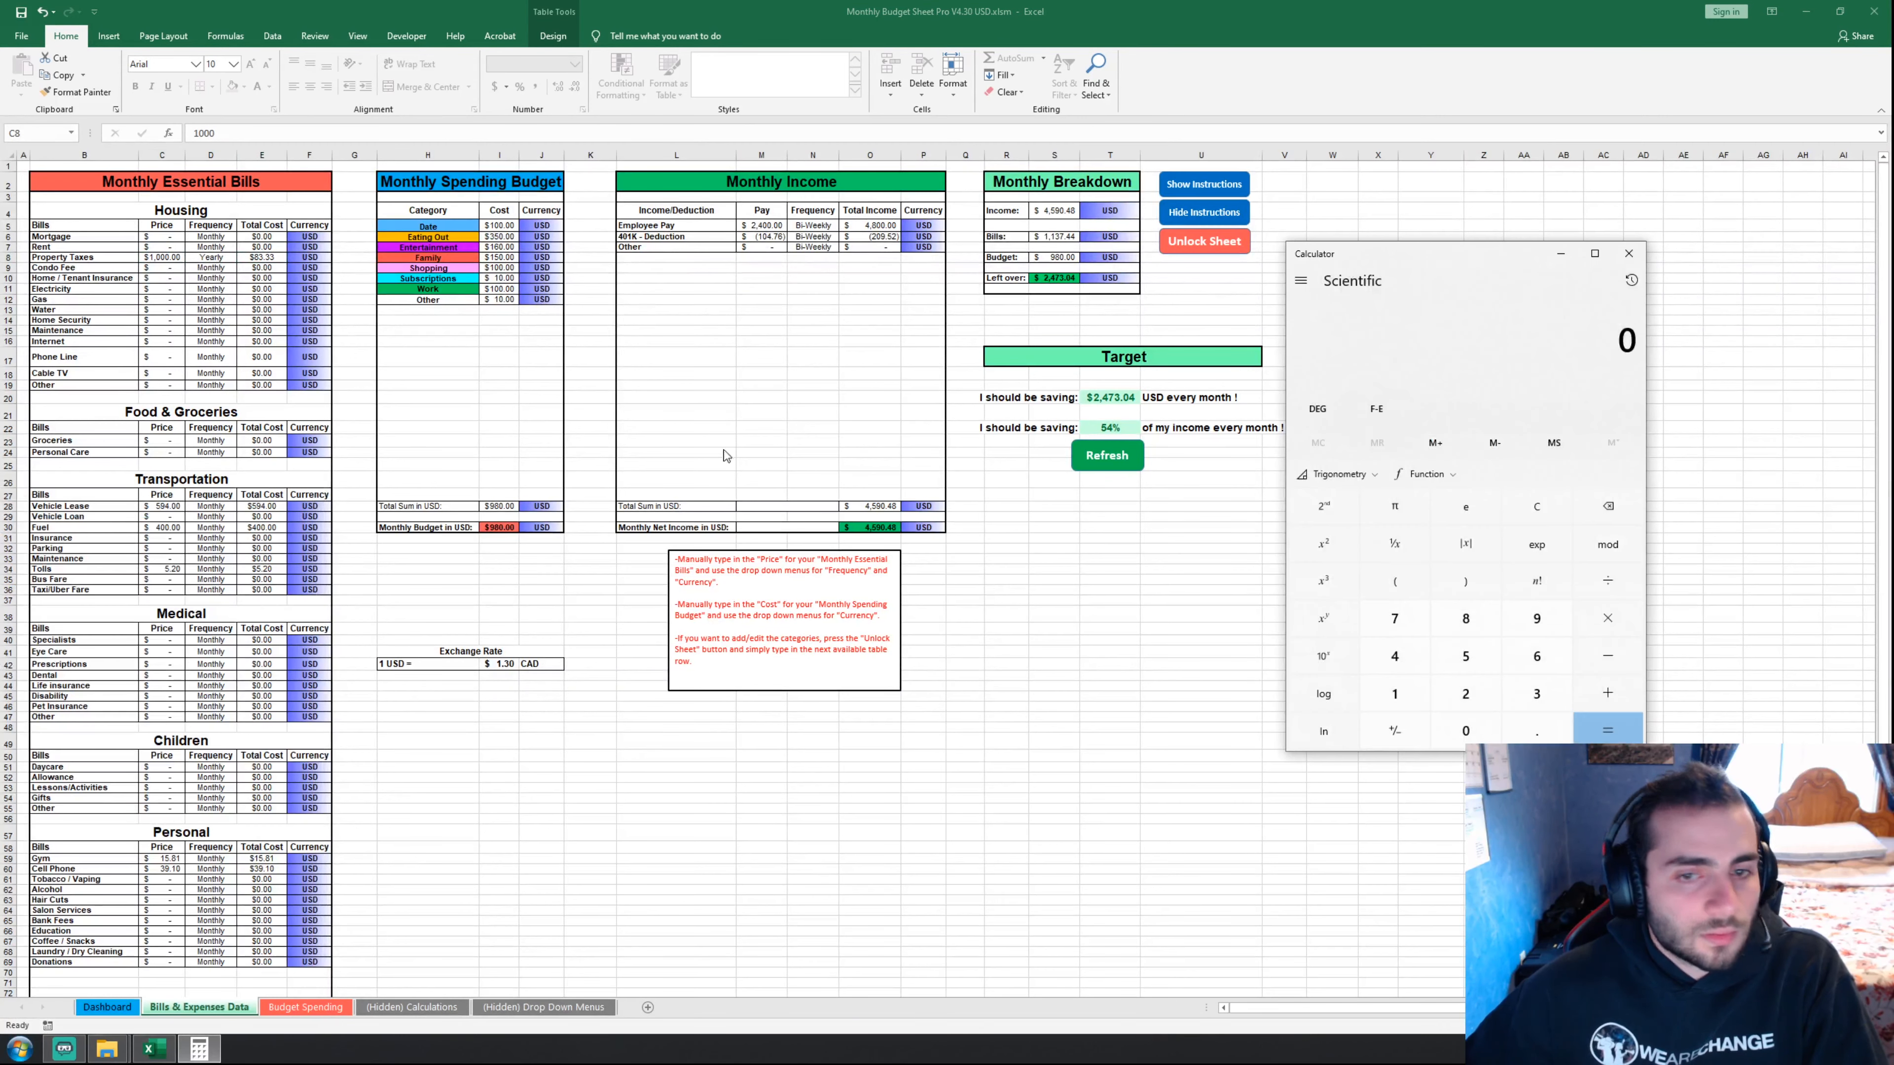
drag(1427, 254, 991, 250)
text(1000)
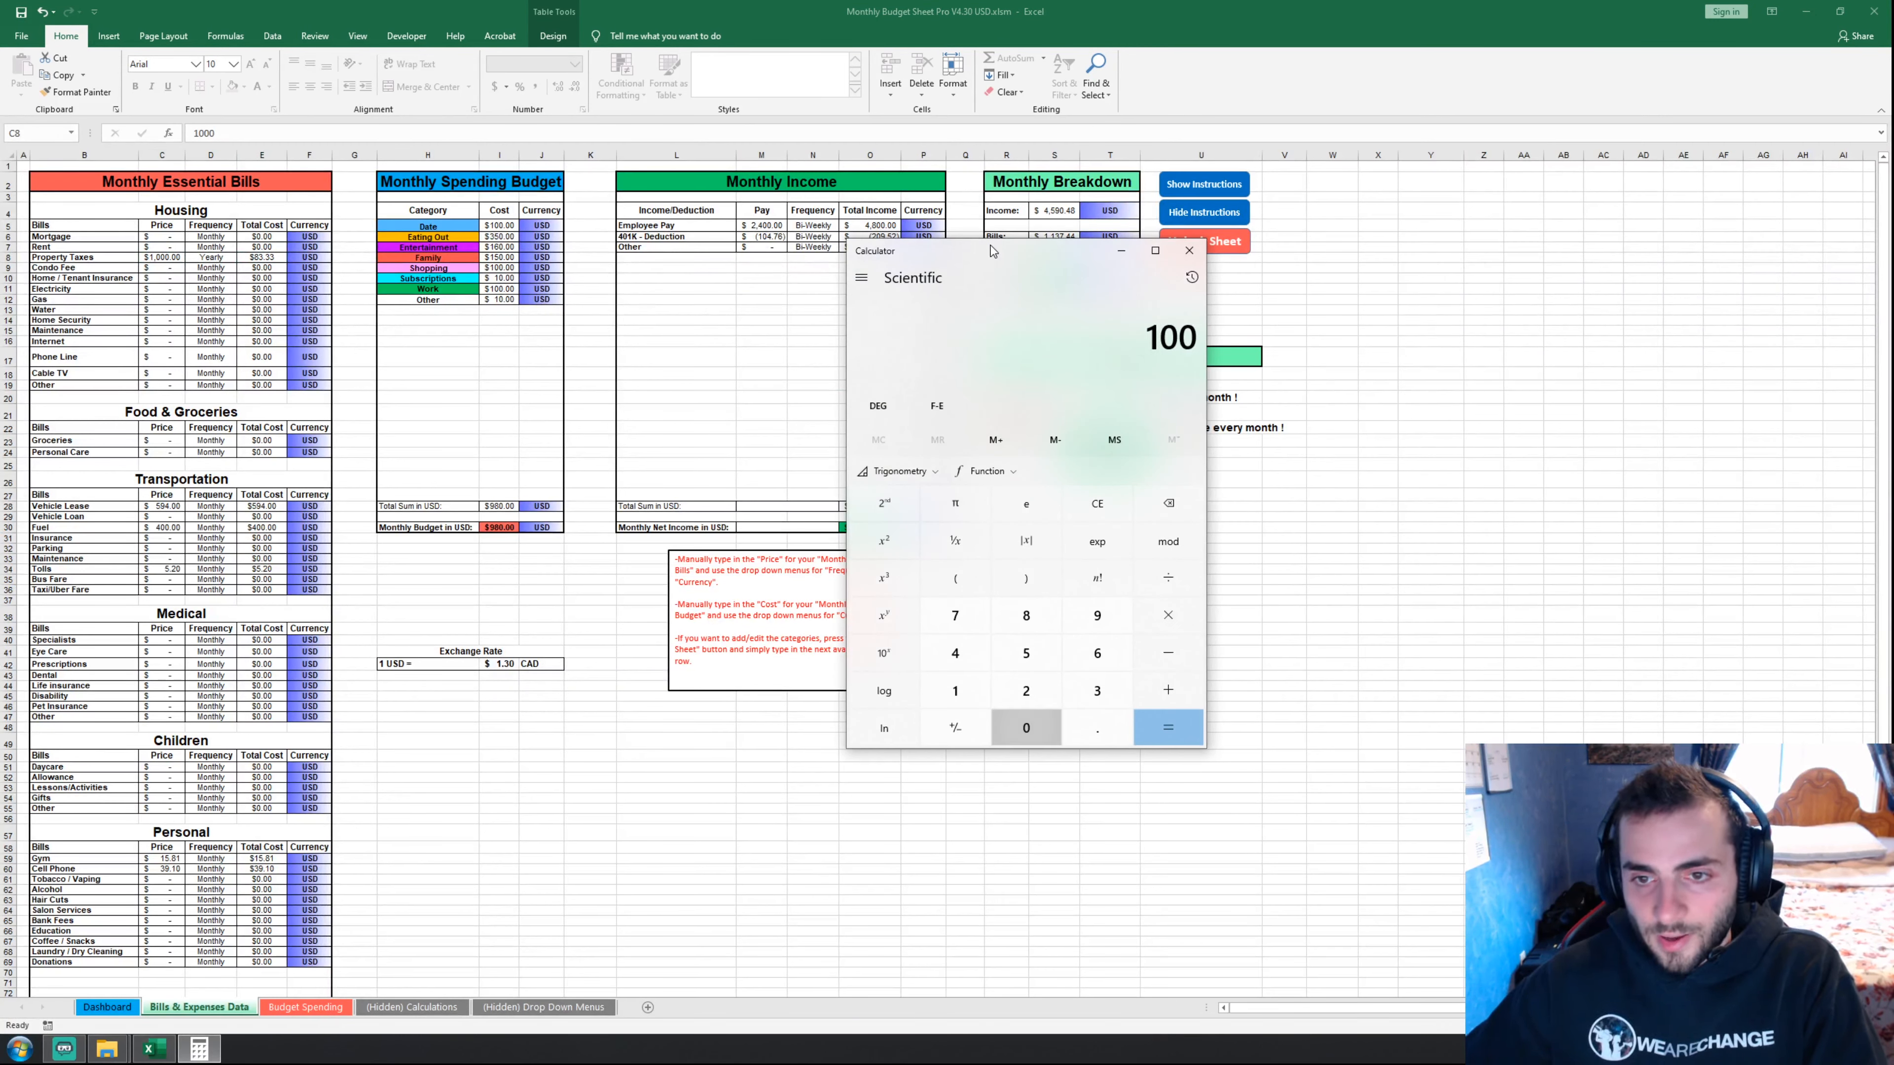
text(/12)
key(Return)
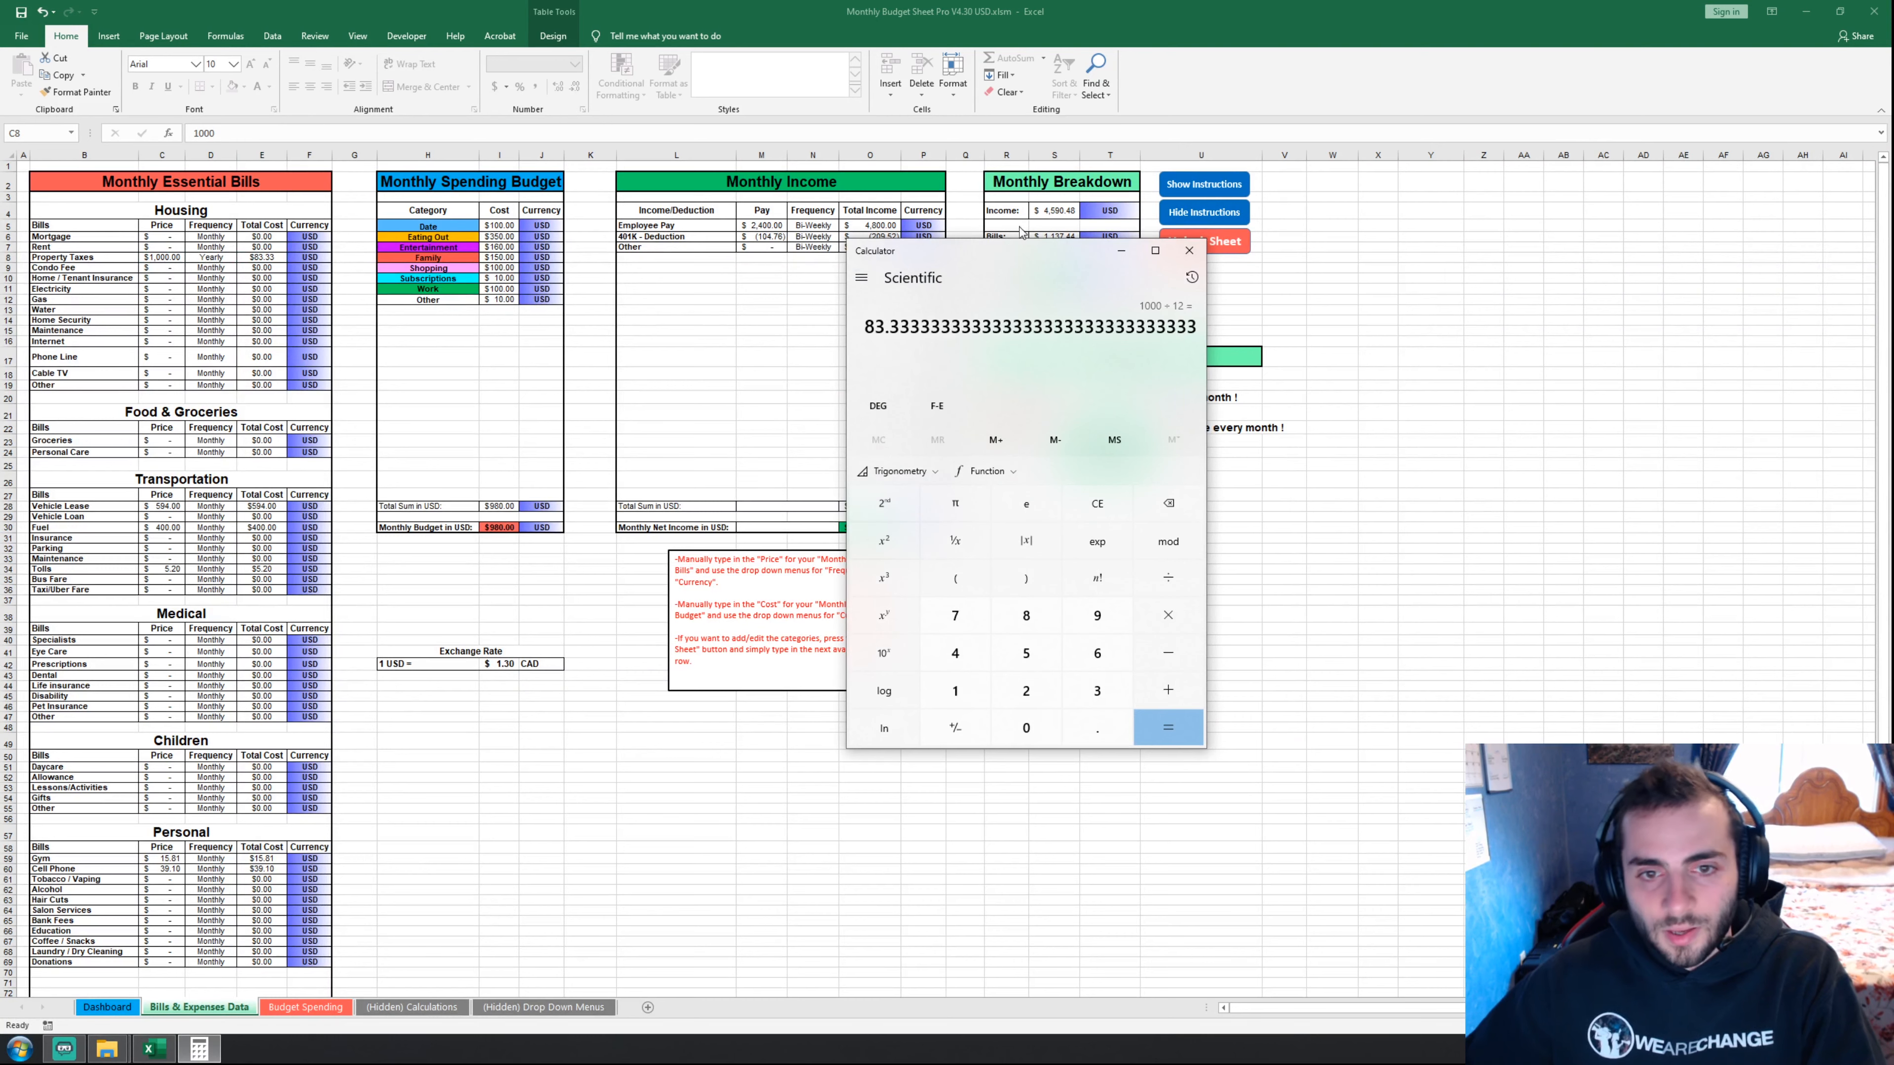
click(1189, 252)
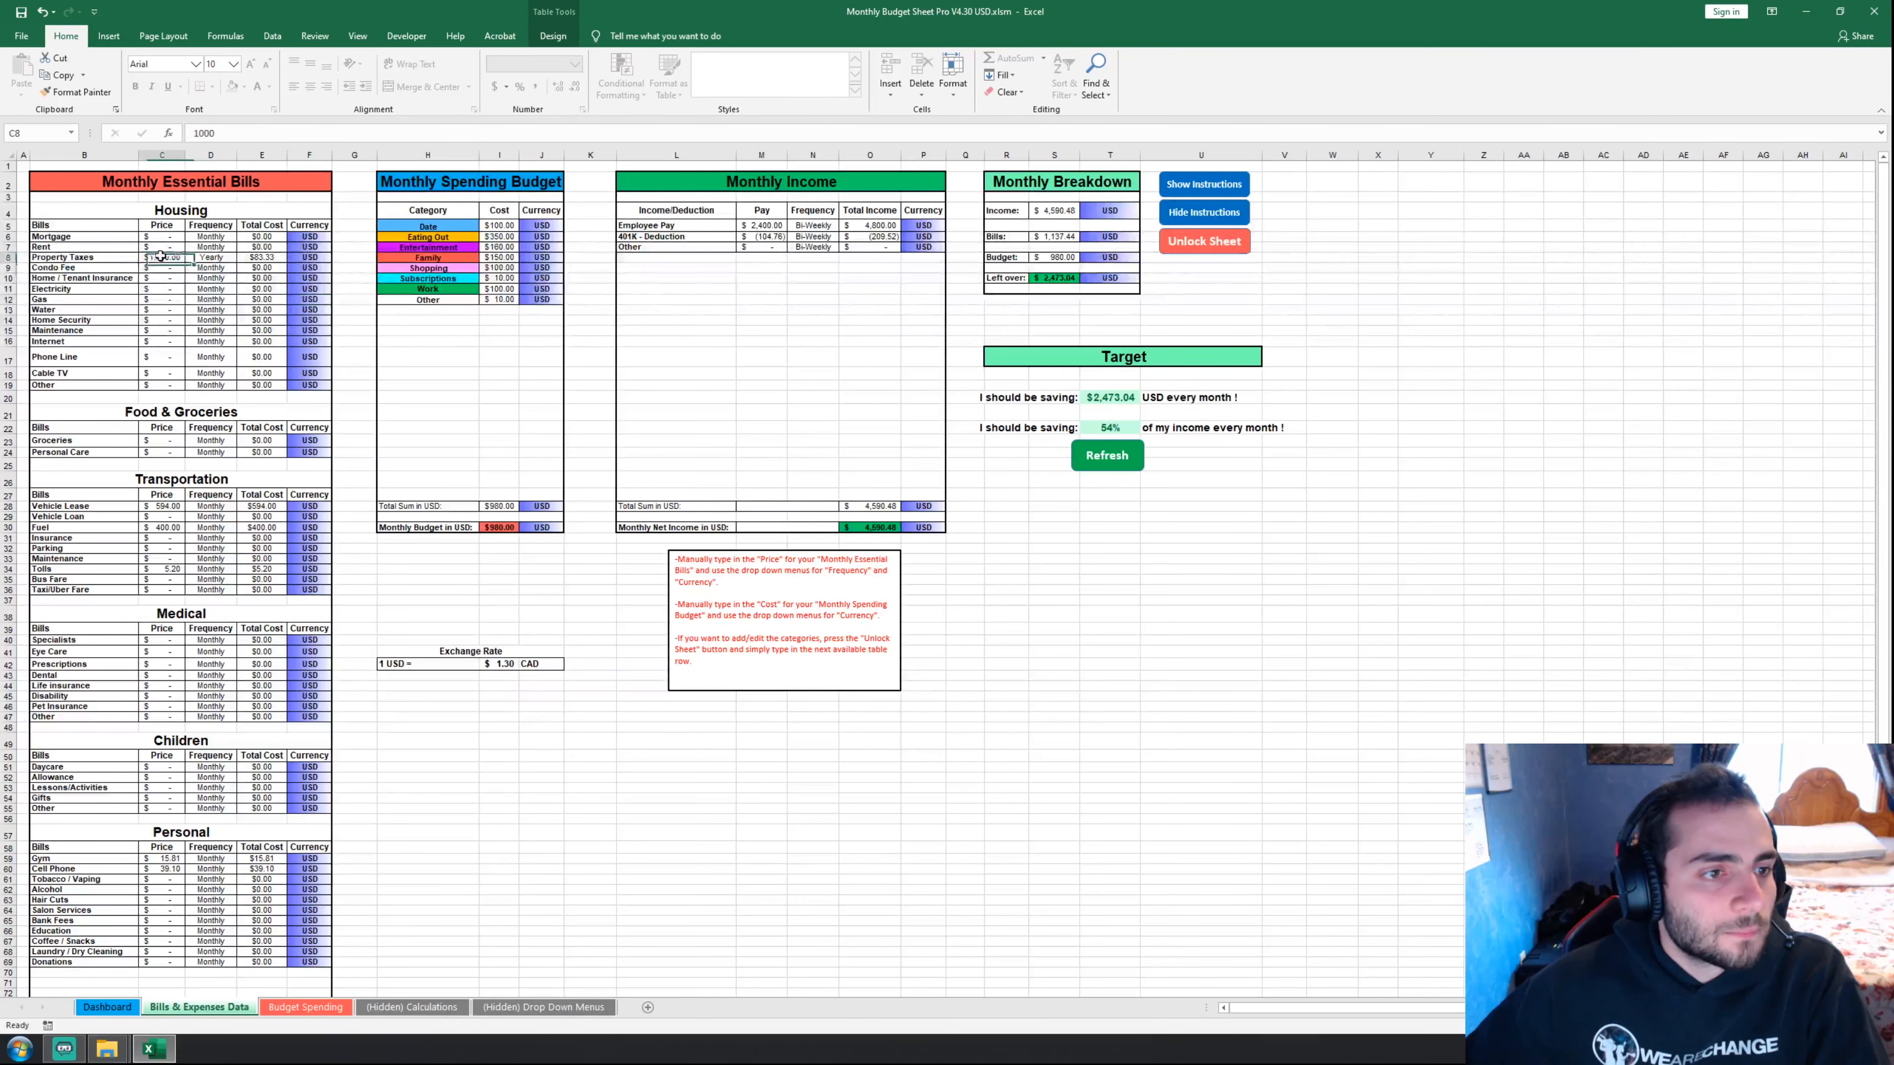
- View the available frequency options for the Property Taxes and Groceries bills, keeping Yearly and Monthly respectively
click(216, 258)
click(240, 258)
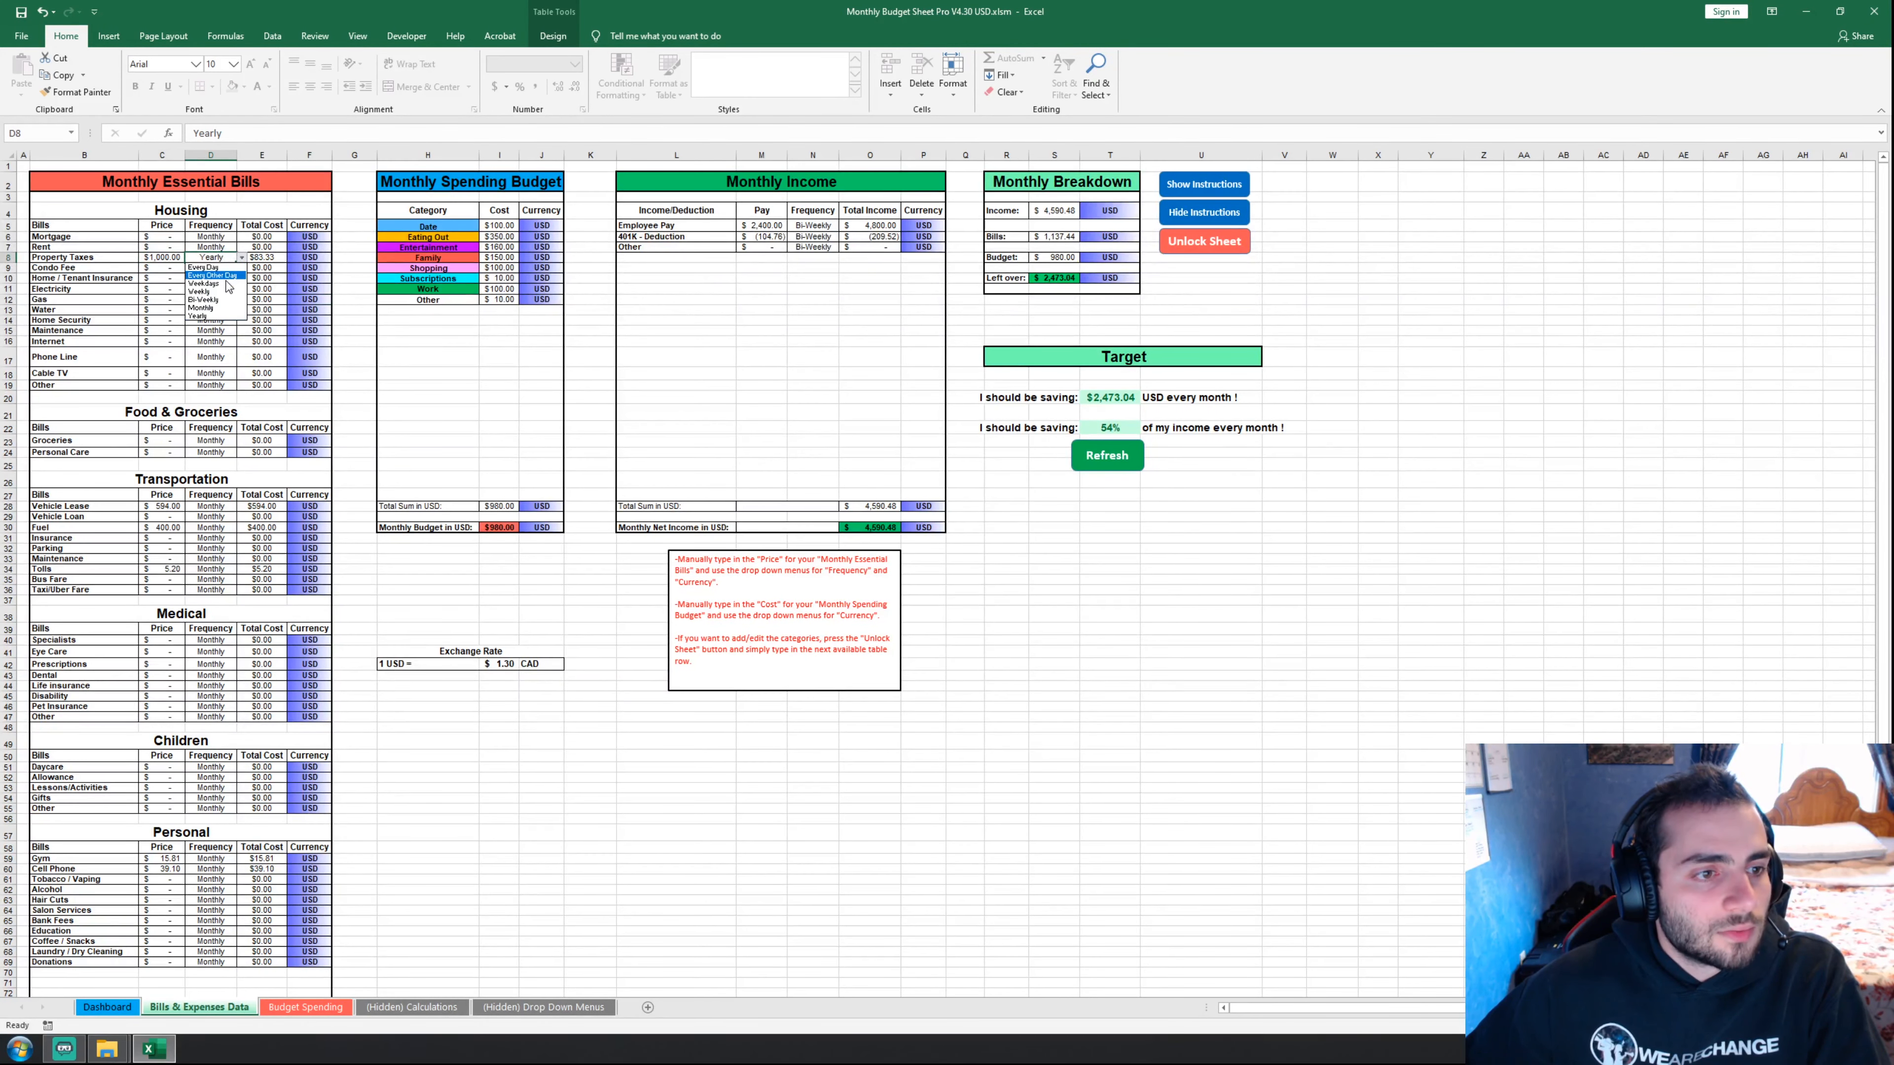
click(296, 357)
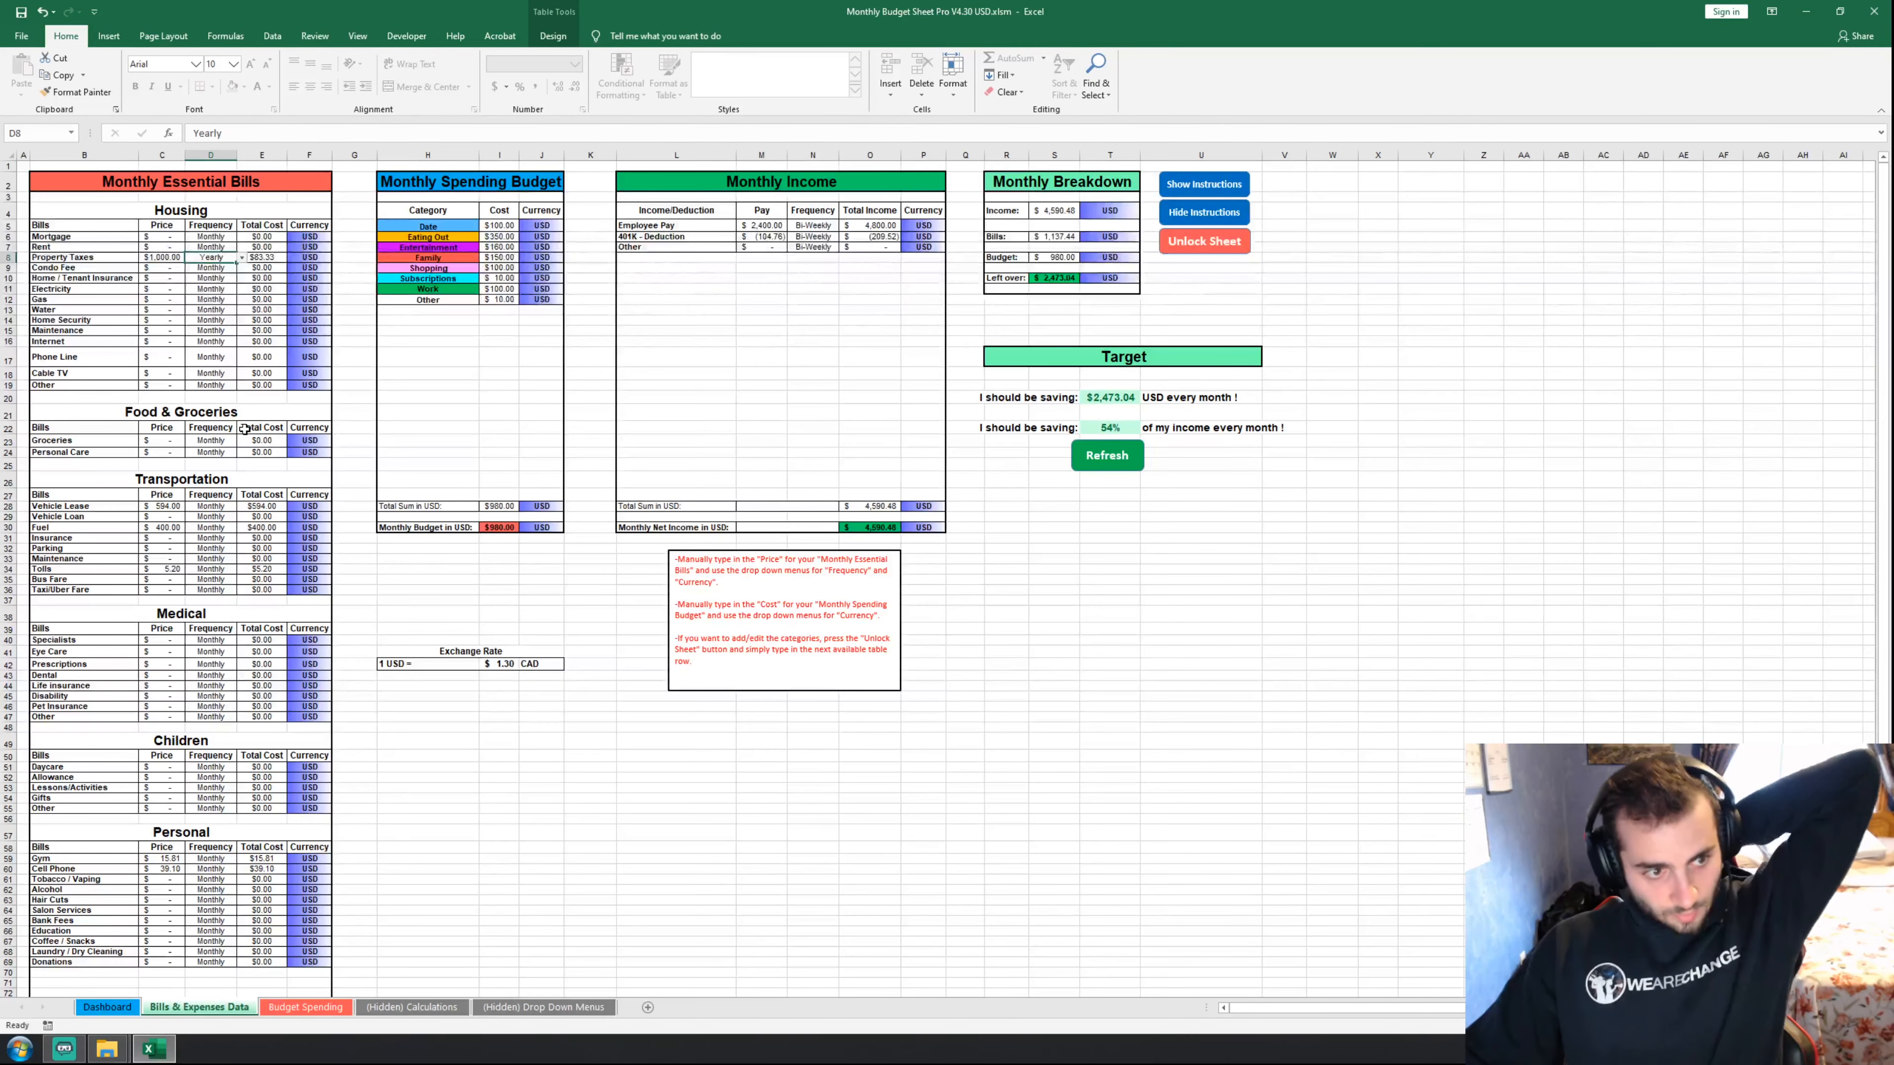
click(112, 443)
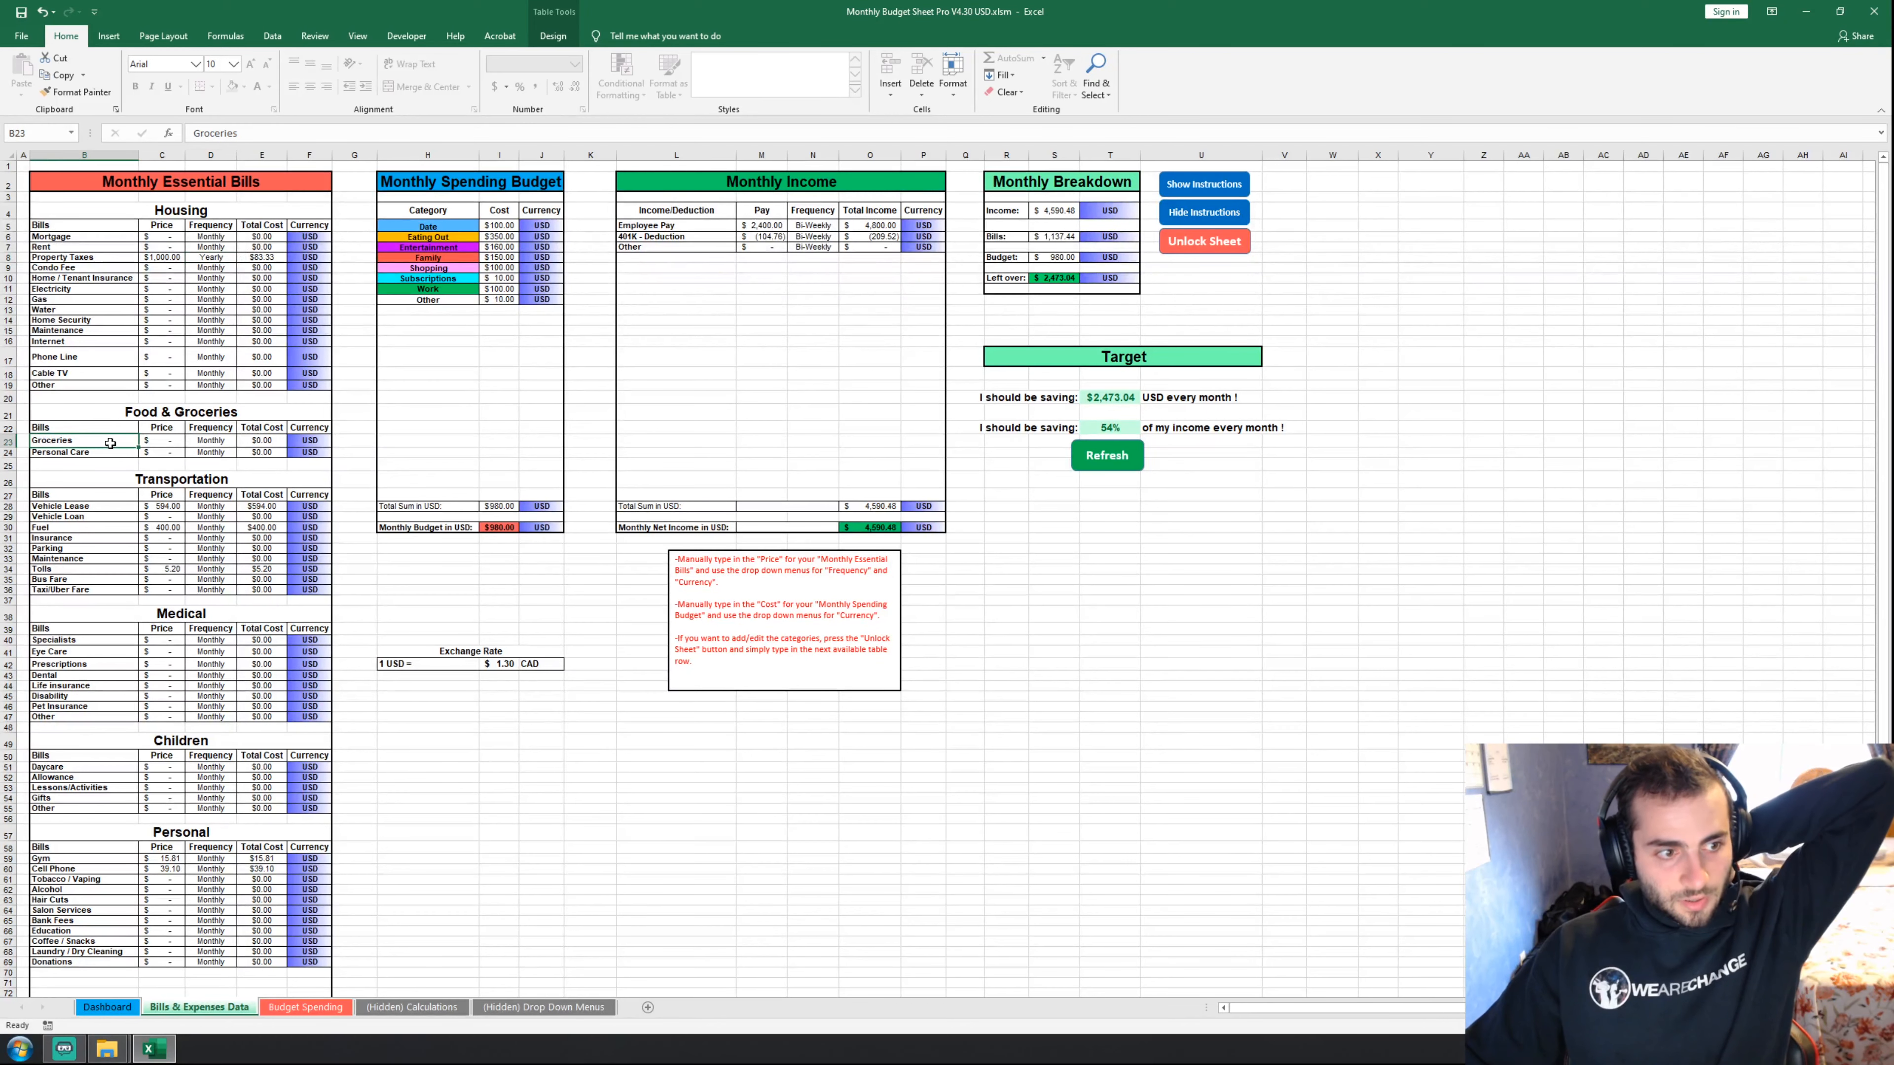
click(199, 441)
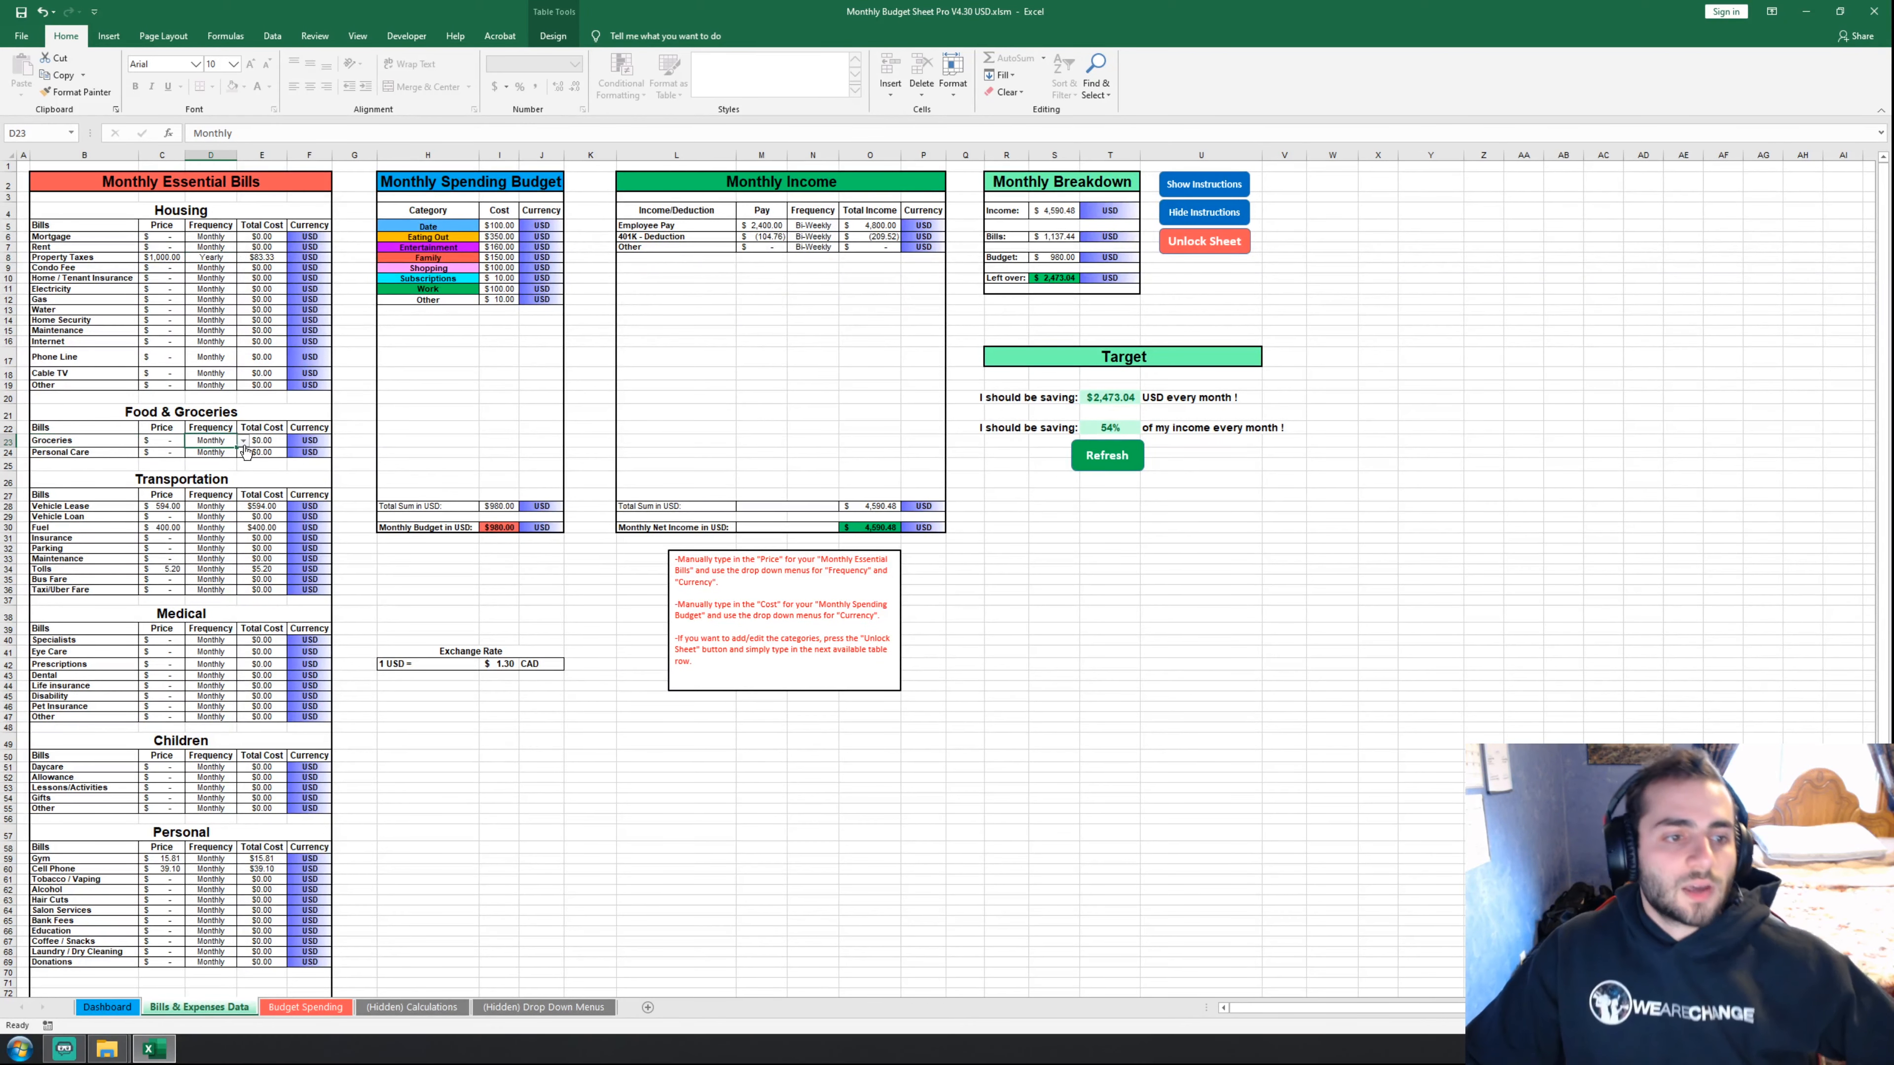
click(243, 441)
click(202, 493)
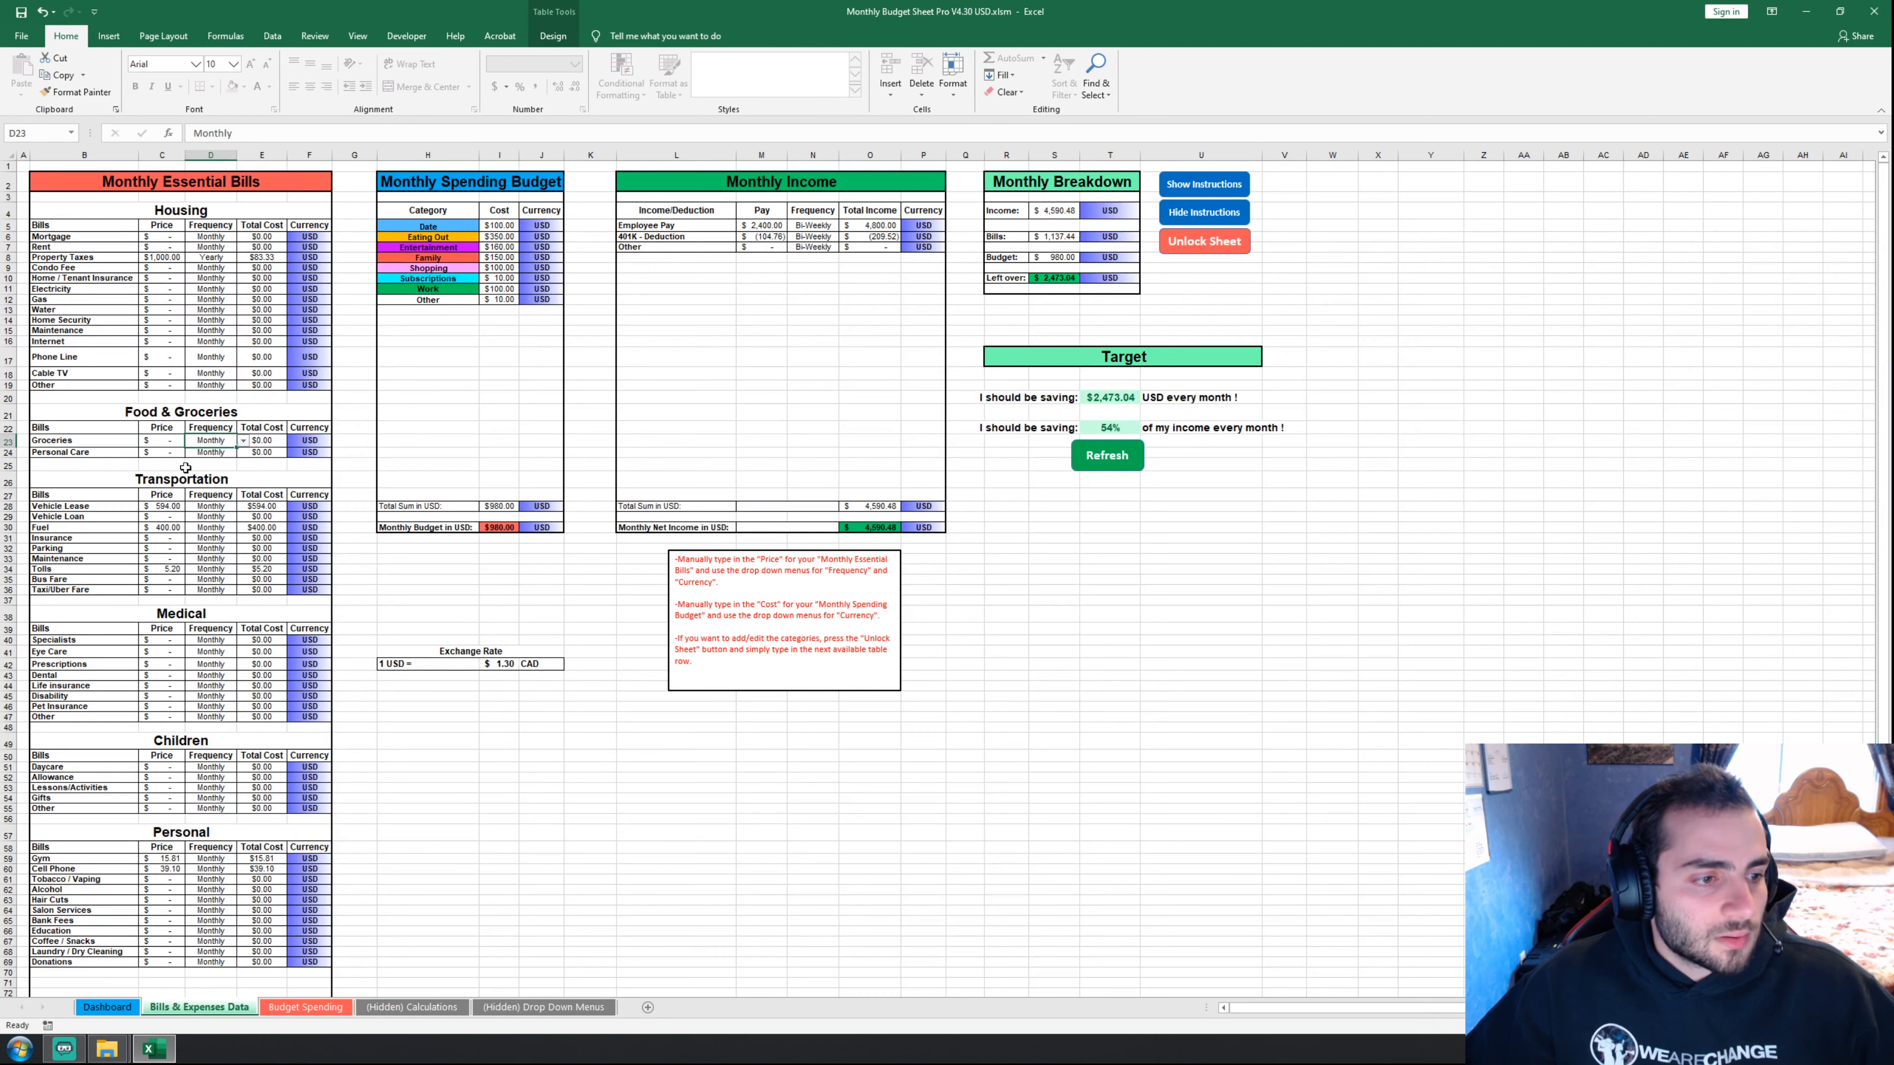
- Examine the Transportation bills, including the prices for Vehicle Lease, Vehicle Loan, Fuel and Tolls
click(95, 496)
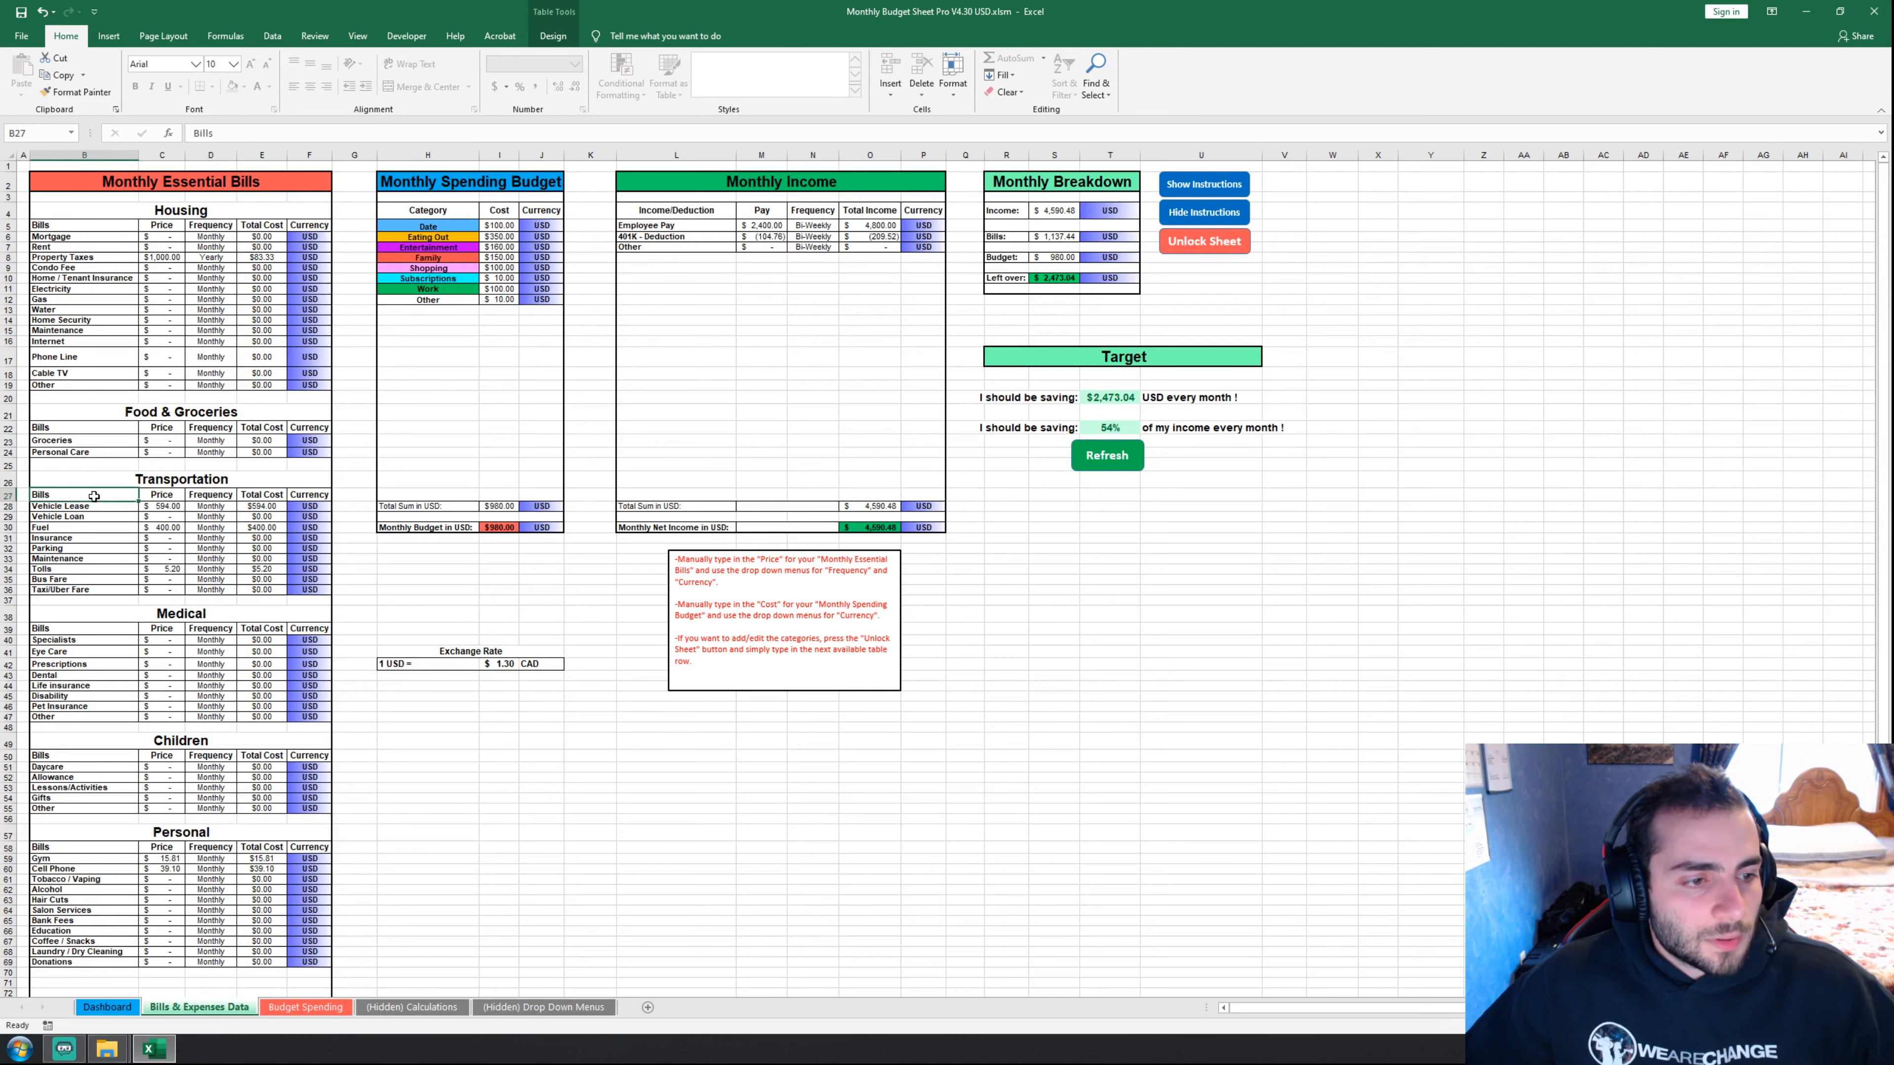
click(132, 482)
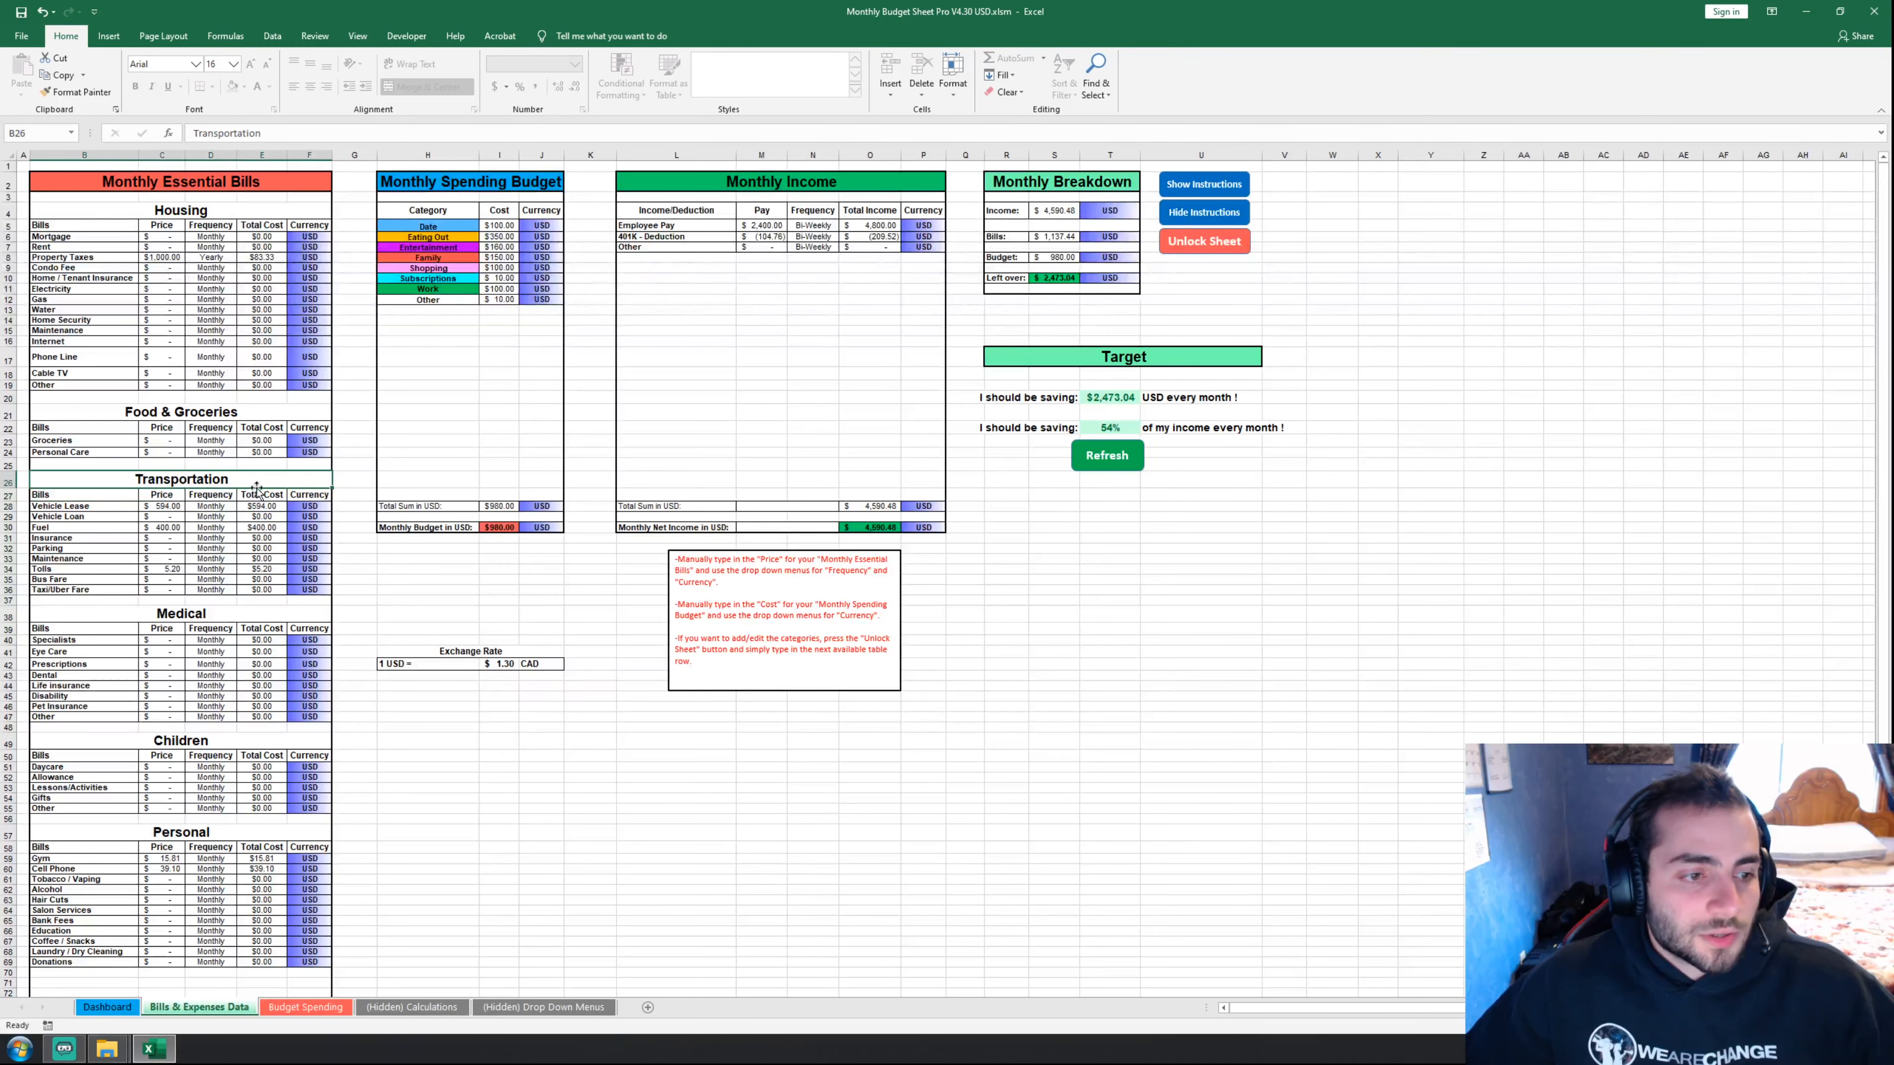
click(125, 509)
click(160, 507)
click(100, 517)
click(162, 518)
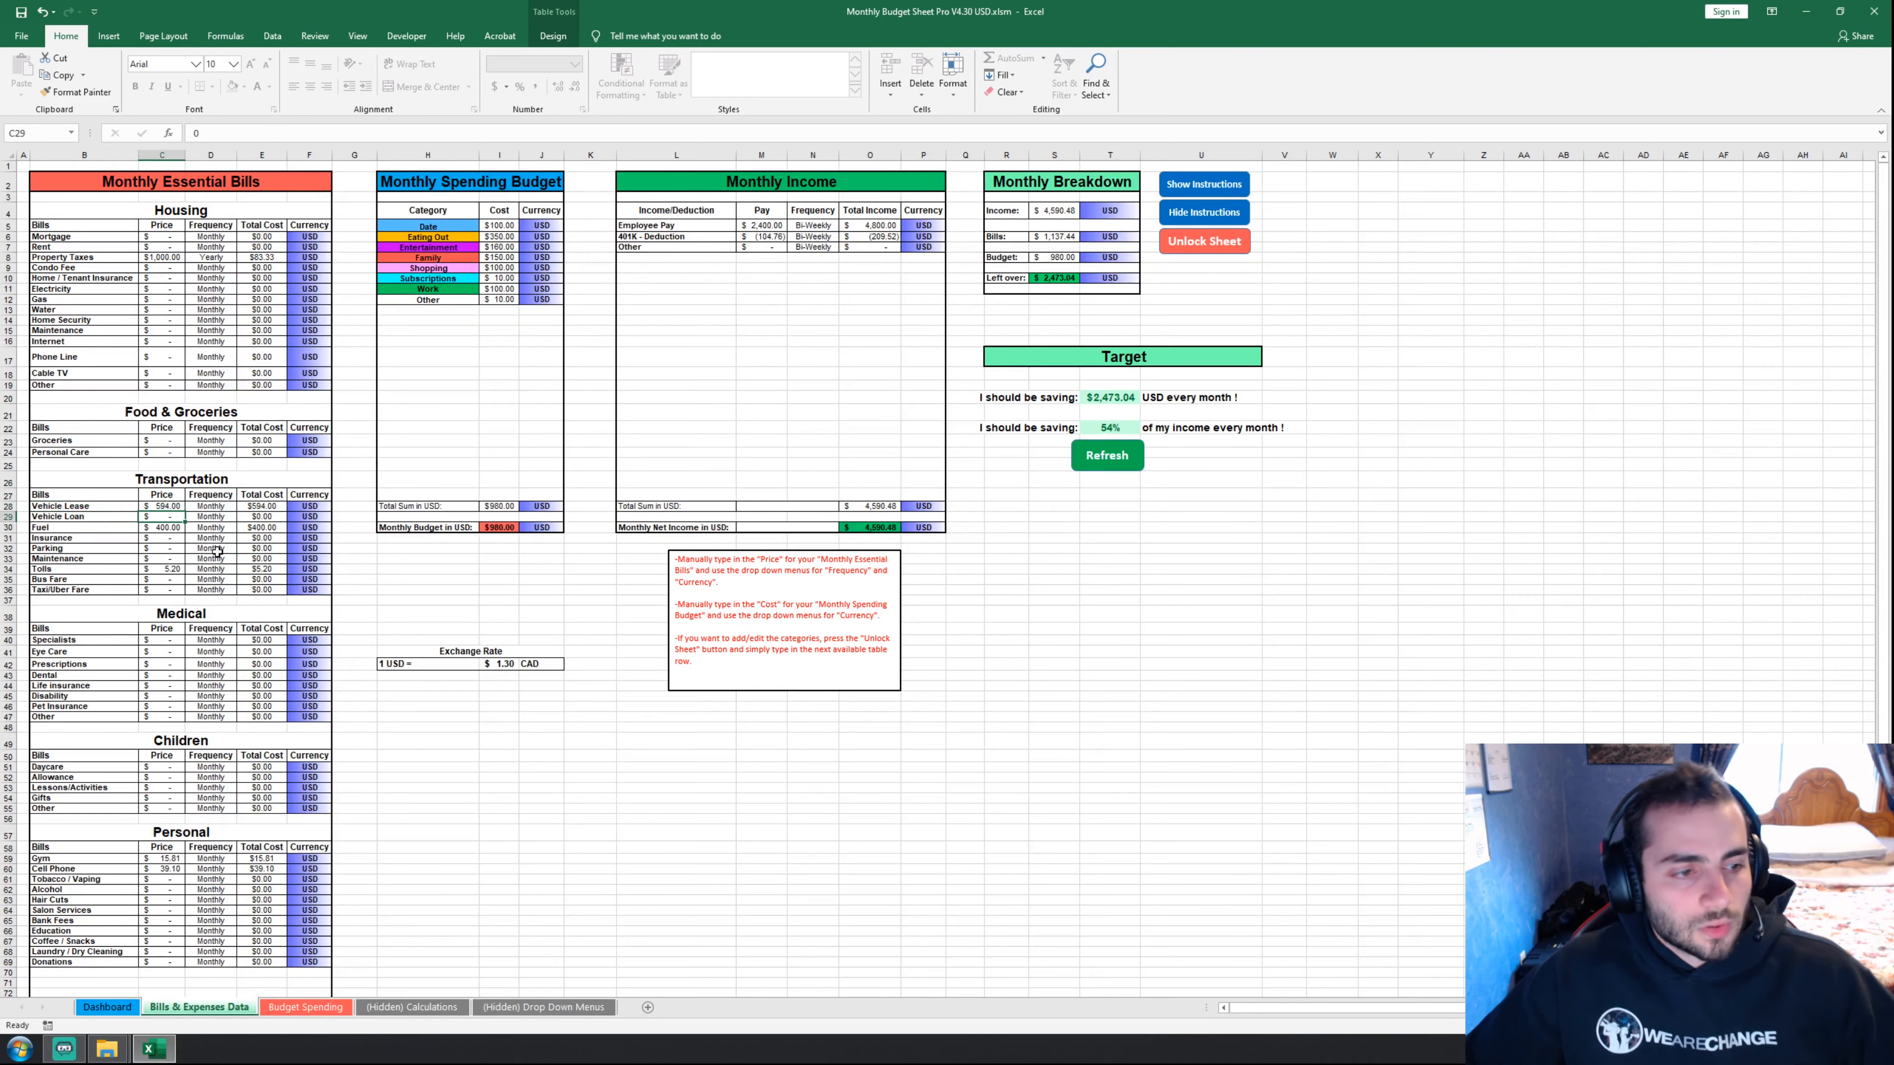
click(161, 527)
click(164, 569)
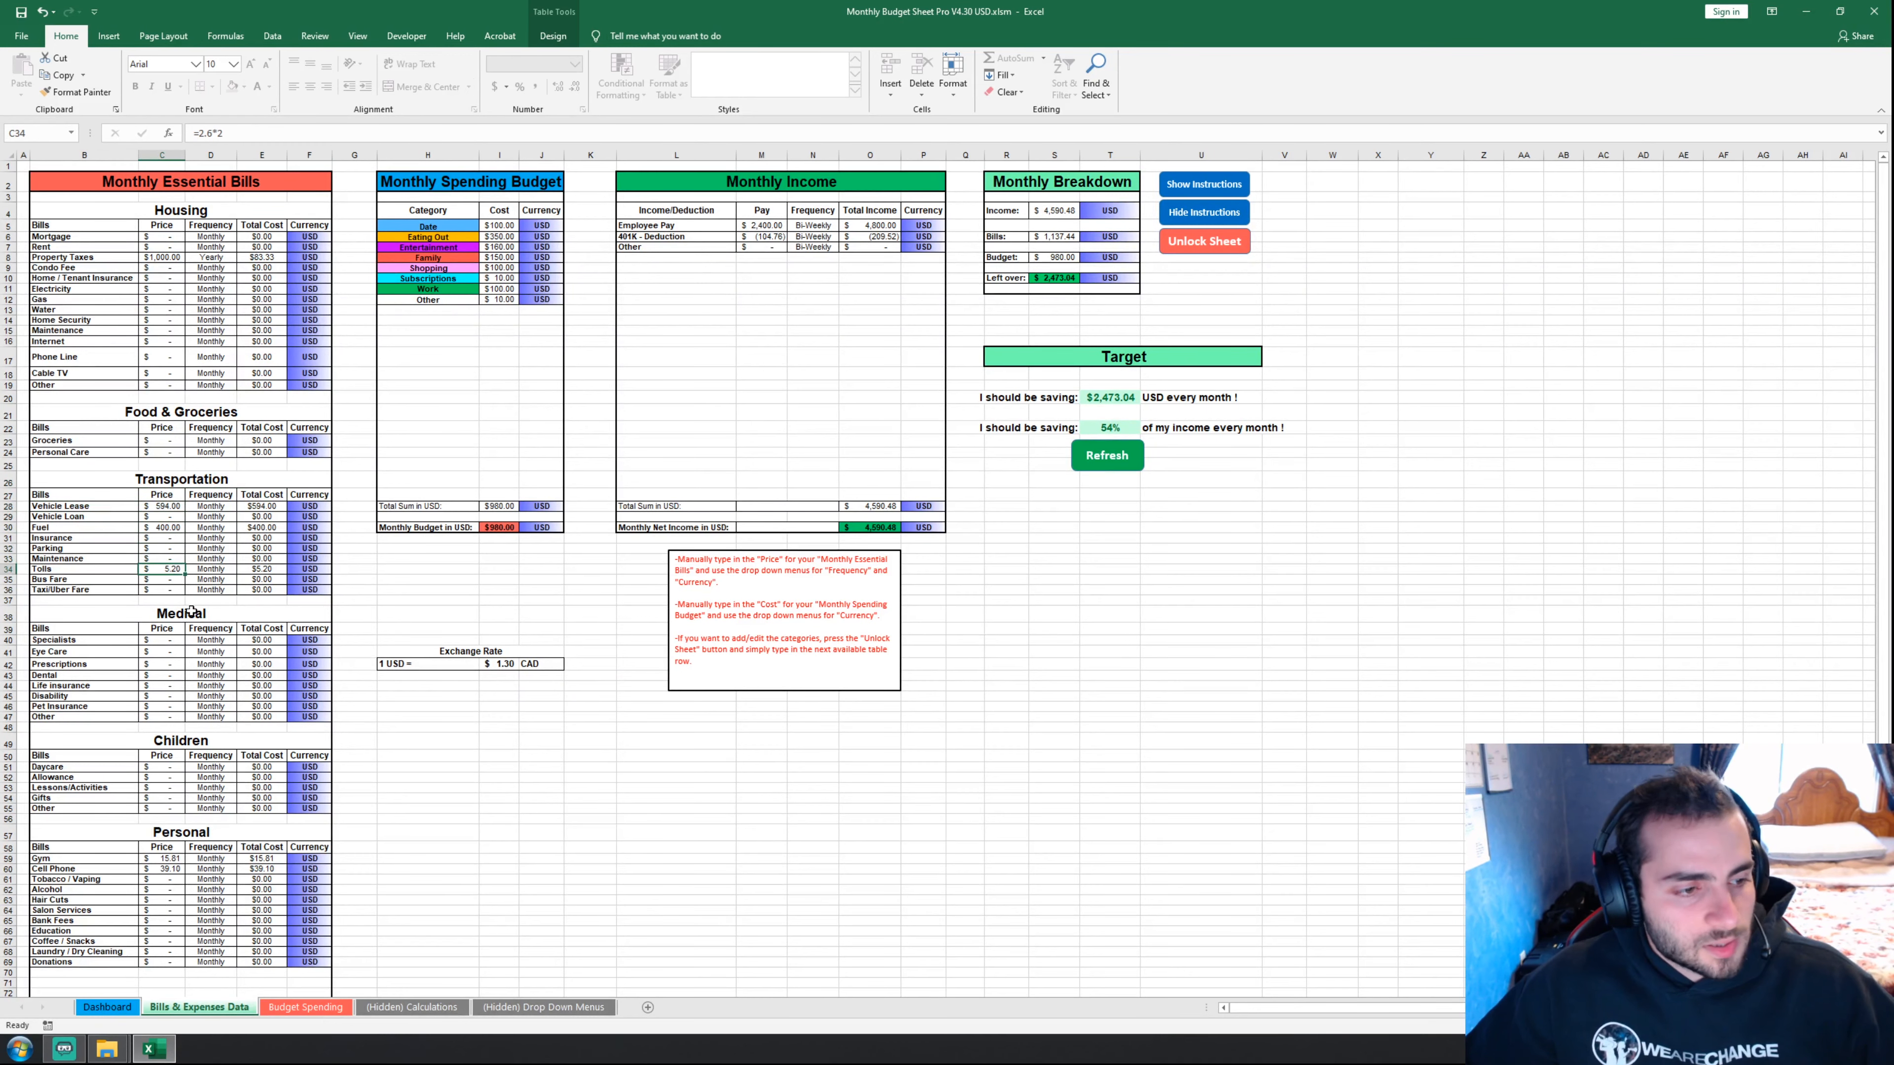
- Examine the remaining bill groups in the Monthly Essential Bills table: Medical, Children and Personal
scroll(145, 560, down, 2)
drag(108, 563, 182, 632)
drag(83, 687, 160, 825)
click(162, 728)
scroll(118, 781, down, 2)
click(161, 819)
- View the available frequency options for the Alcohol bill in the Personal group without changing the setting
click(216, 748)
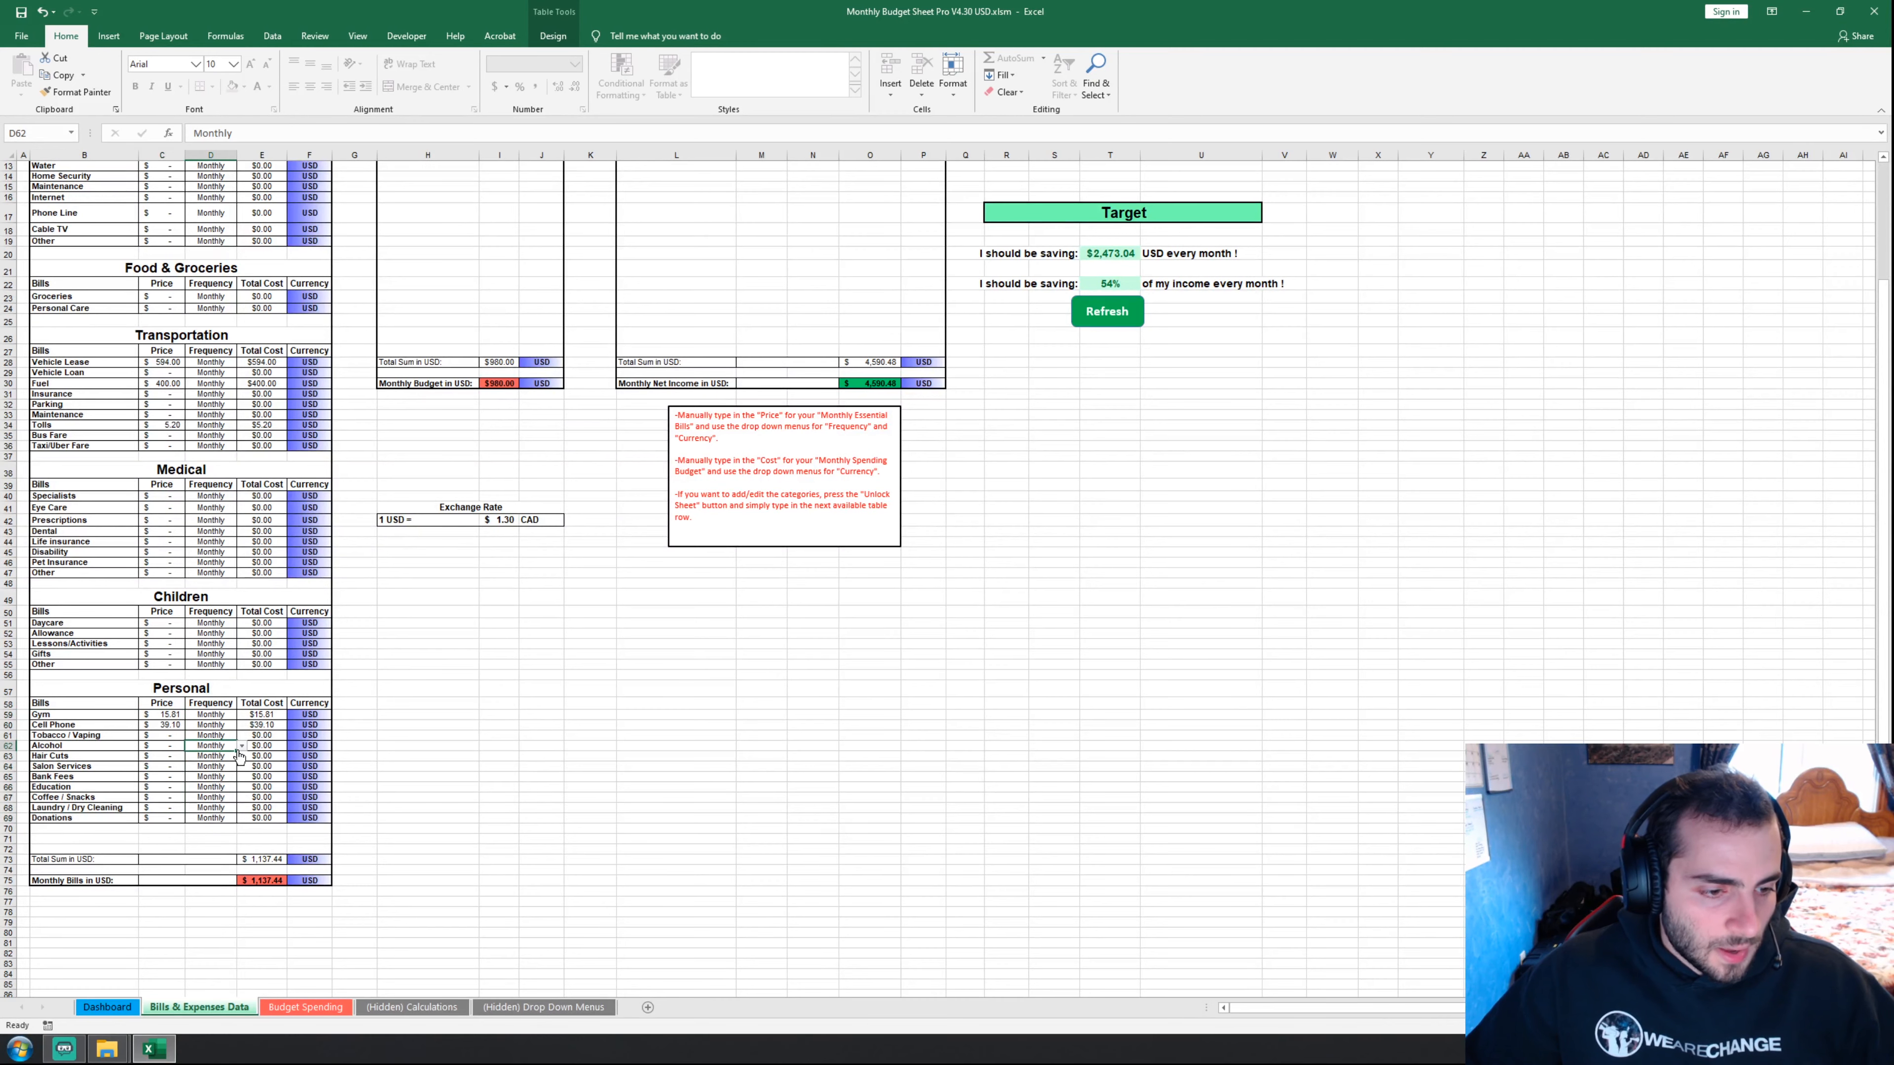
scroll(242, 750, down, 3)
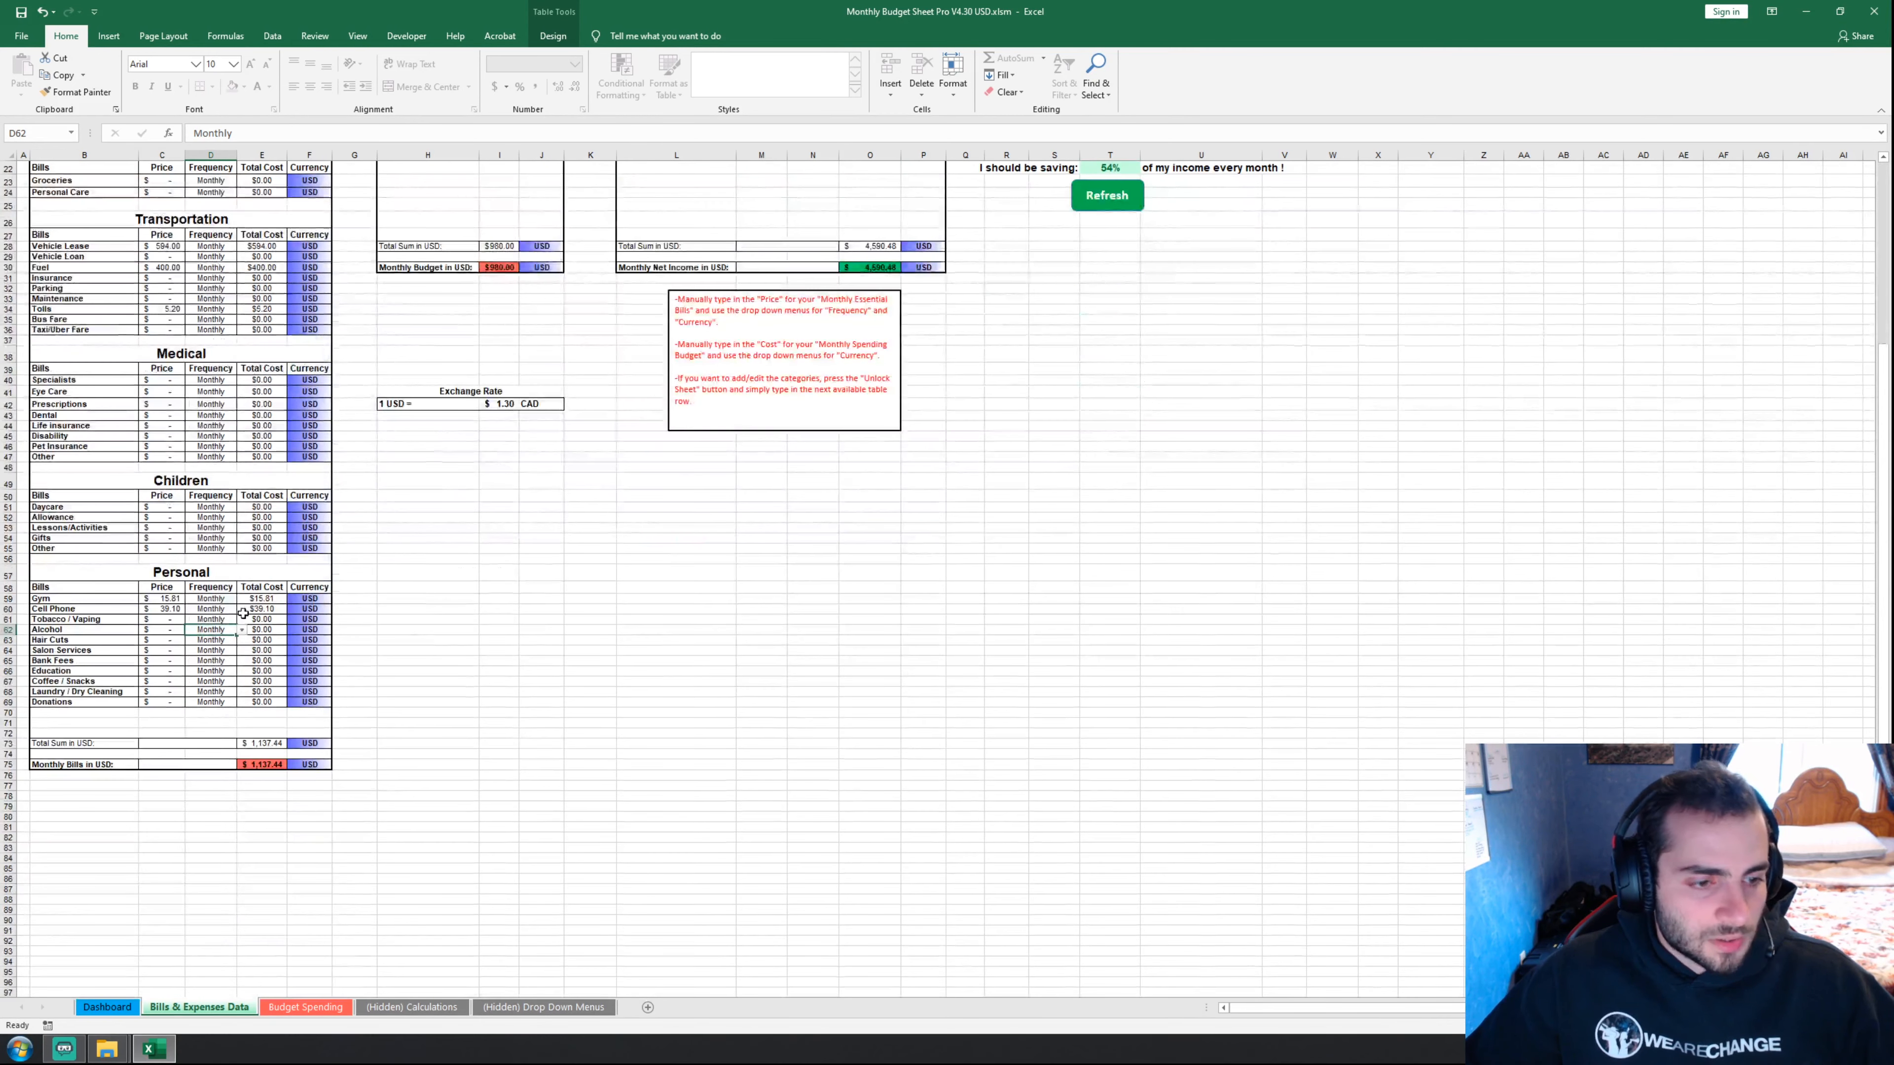
click(243, 632)
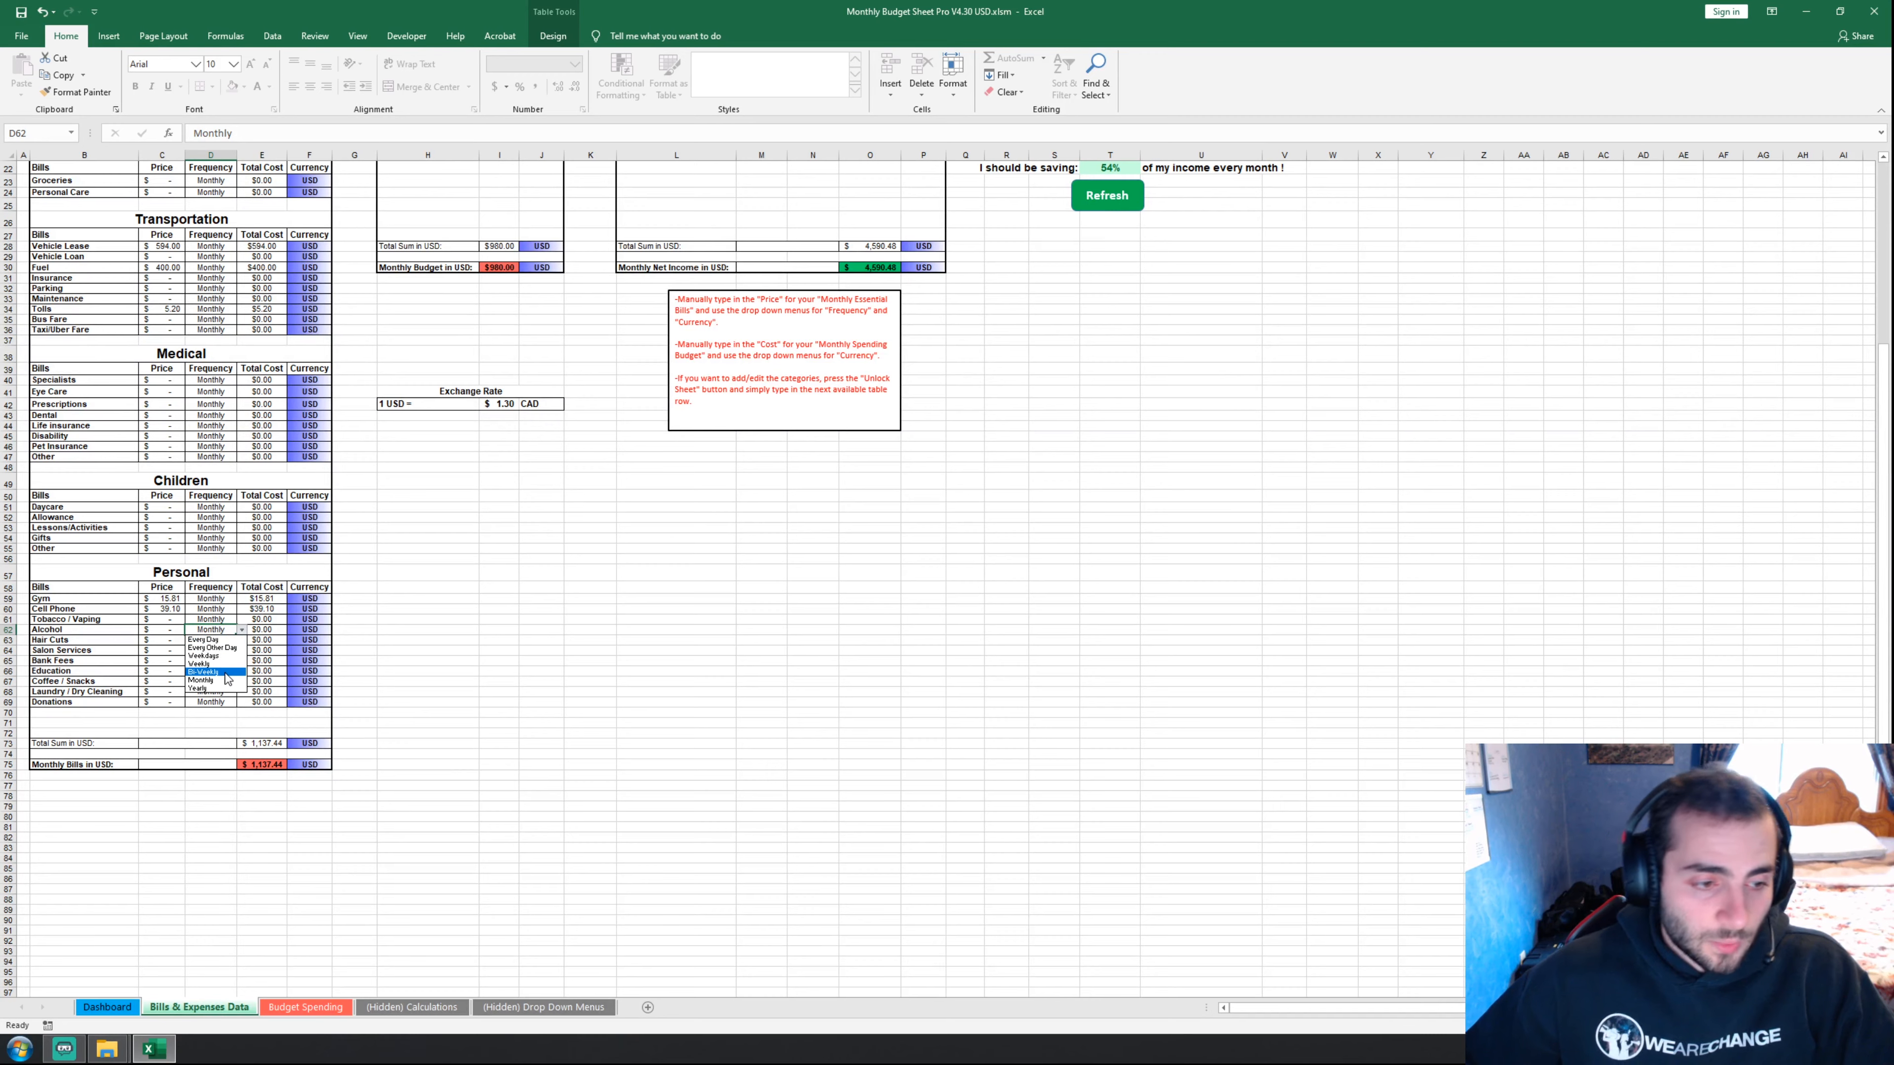
key(Escape)
- Check the Monthly Bills in USD total at the end of the Monthly Essential Bills table
scroll(272, 730, up, 7)
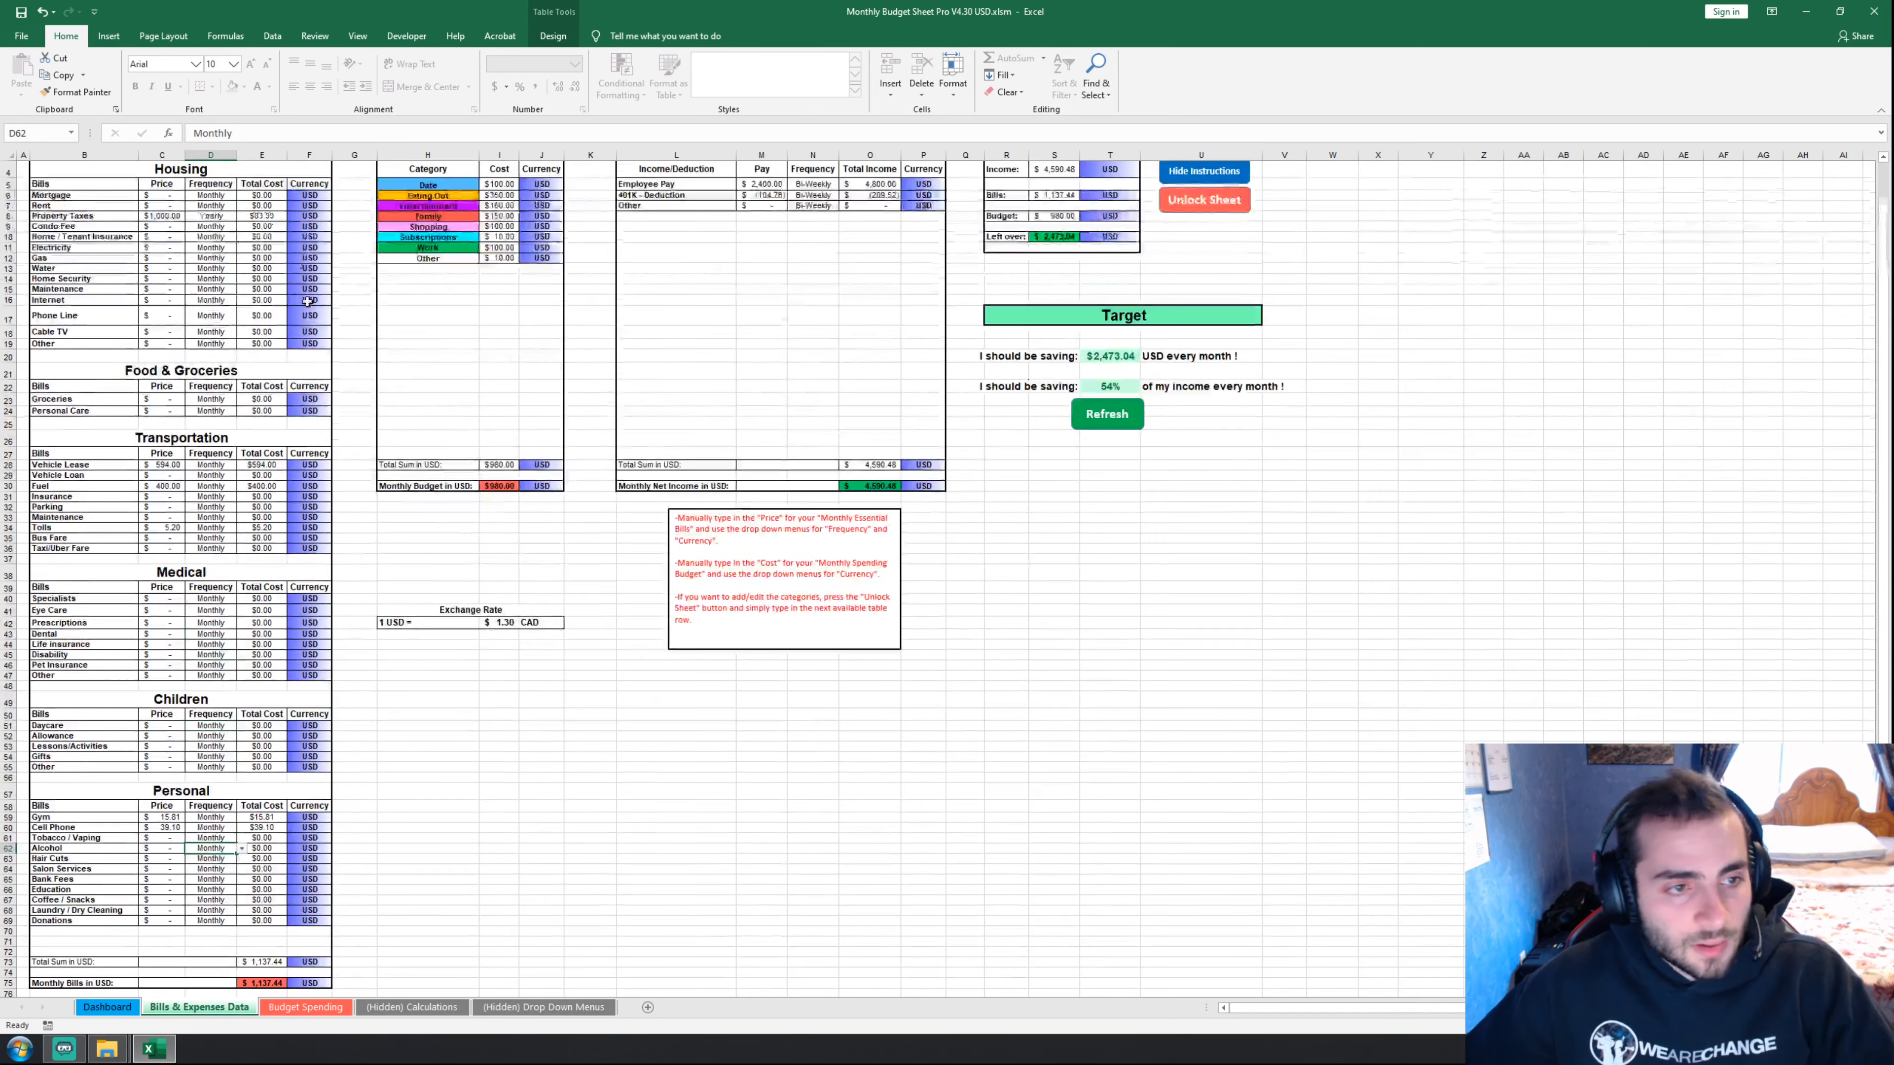
scroll(272, 729, down, 8)
click(272, 729)
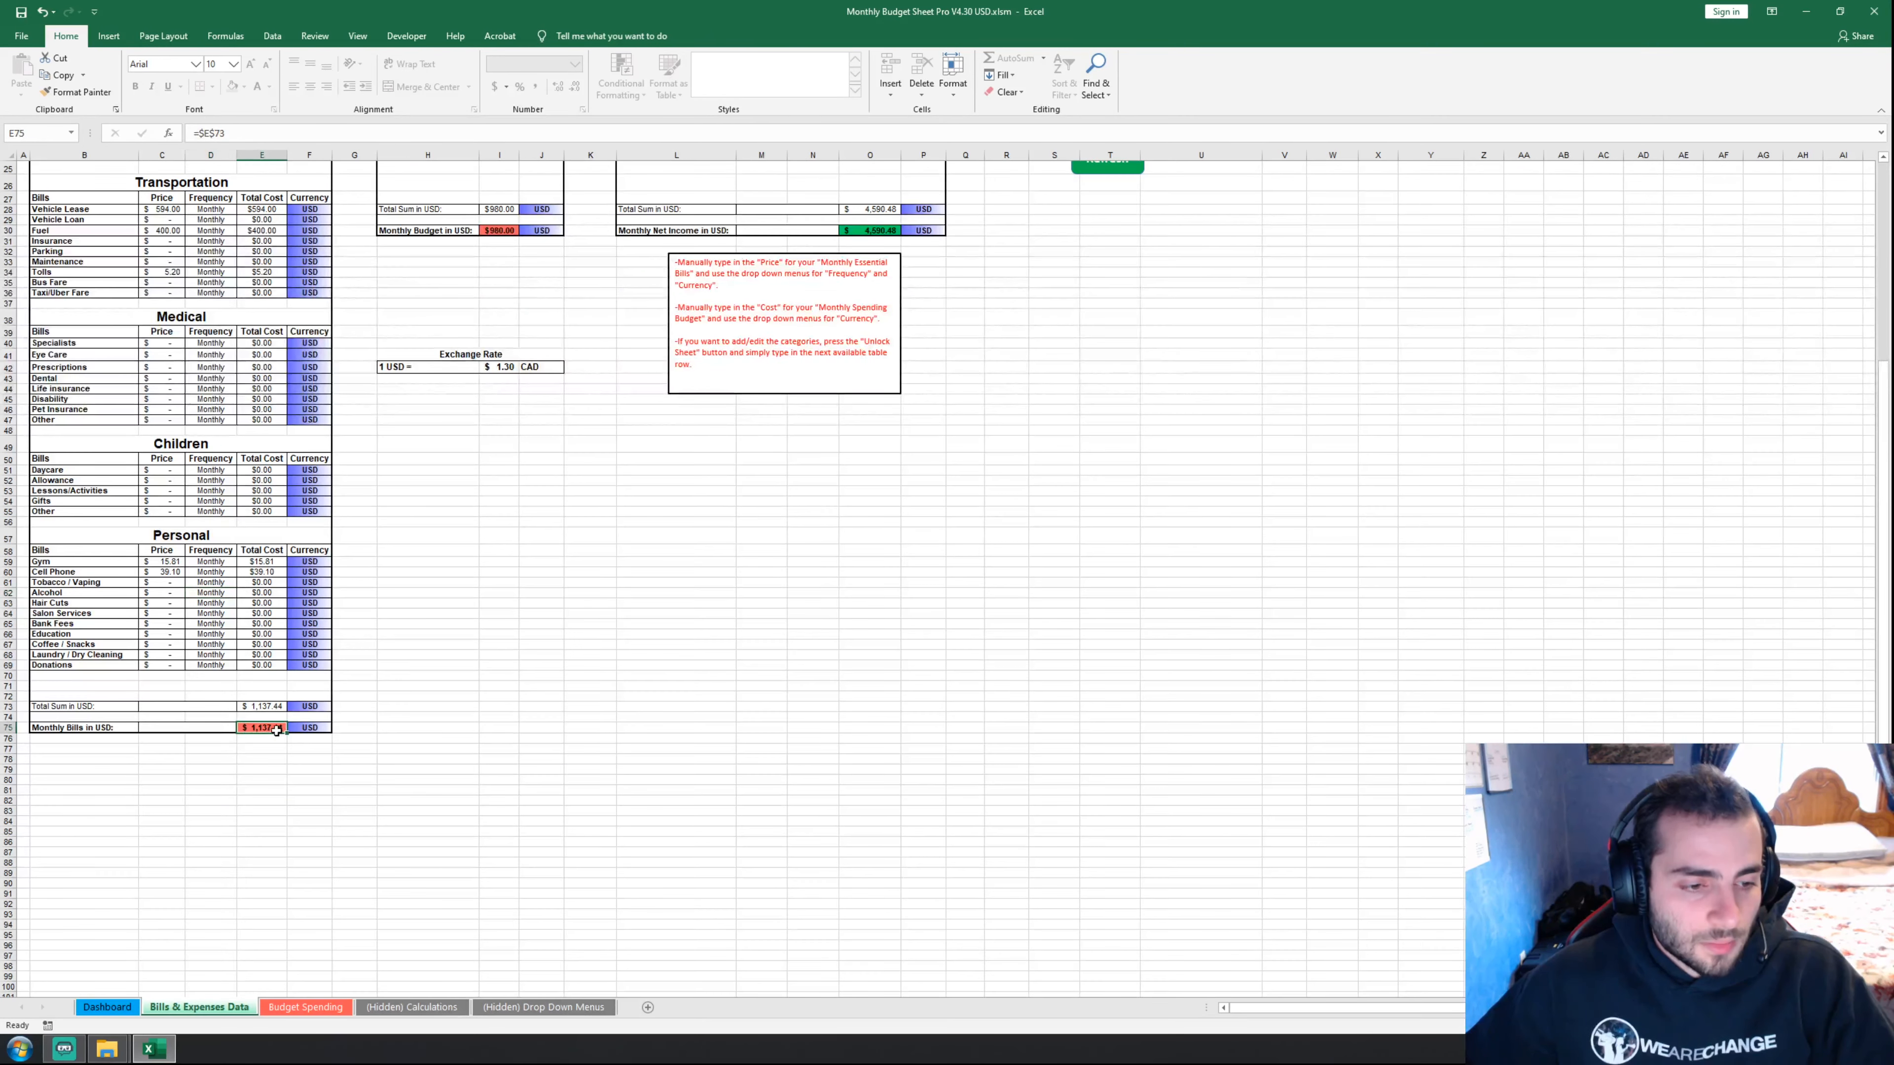
scroll(280, 728, up, 8)
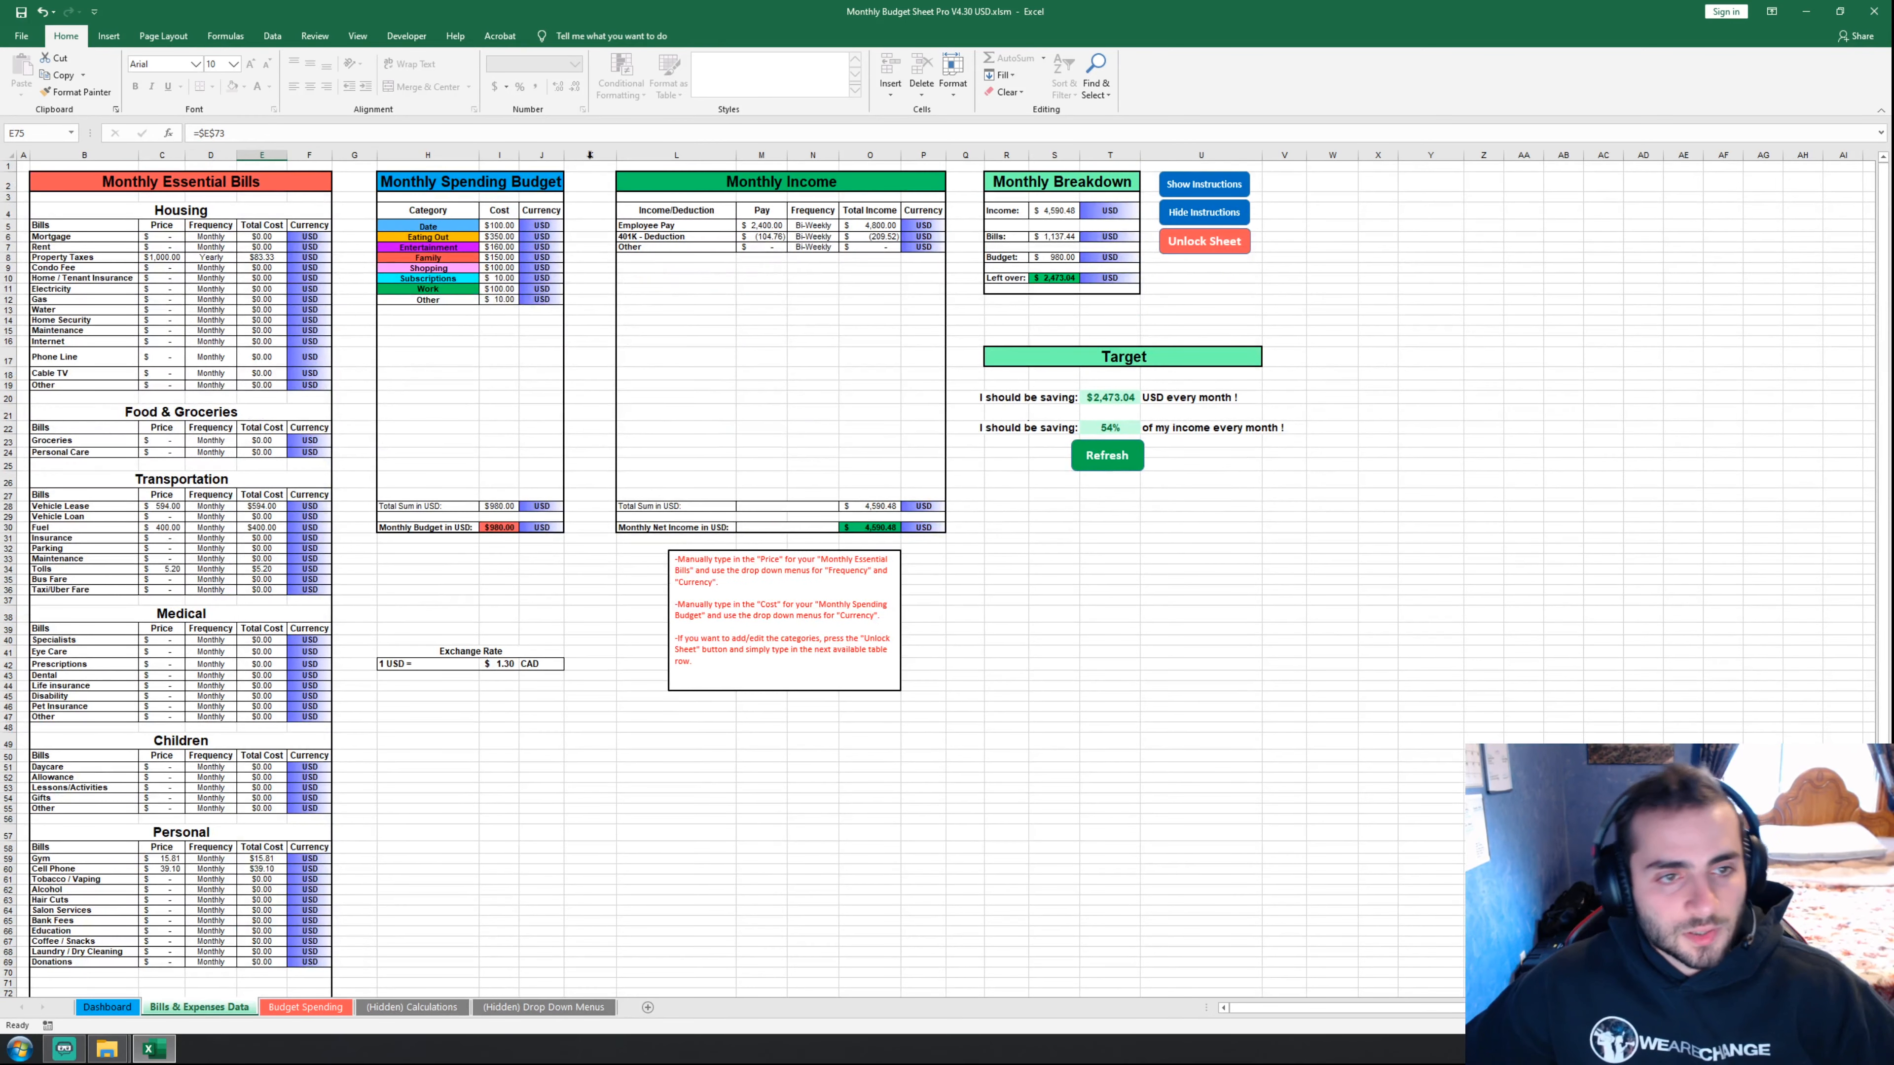
- Examine the Monthly Spending Budget table and its categories from Date through Other
click(481, 180)
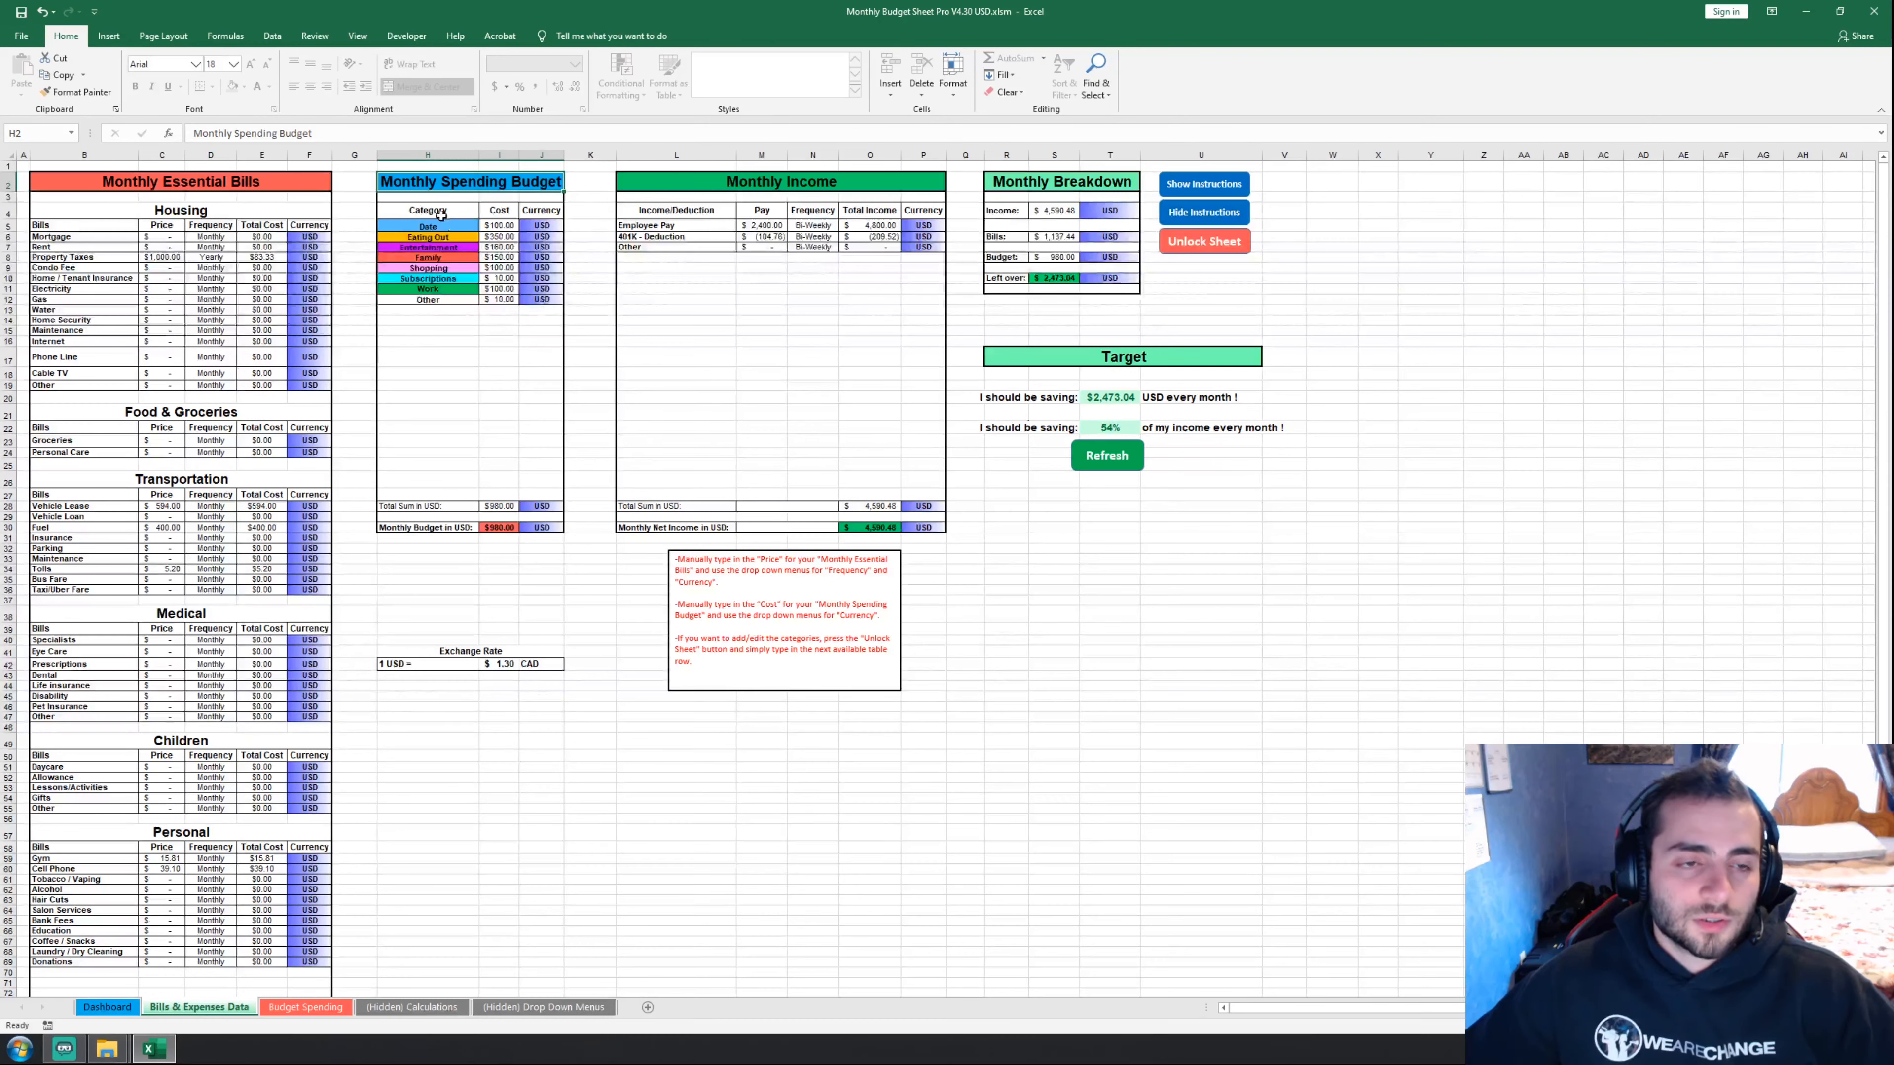
drag(452, 224, 501, 310)
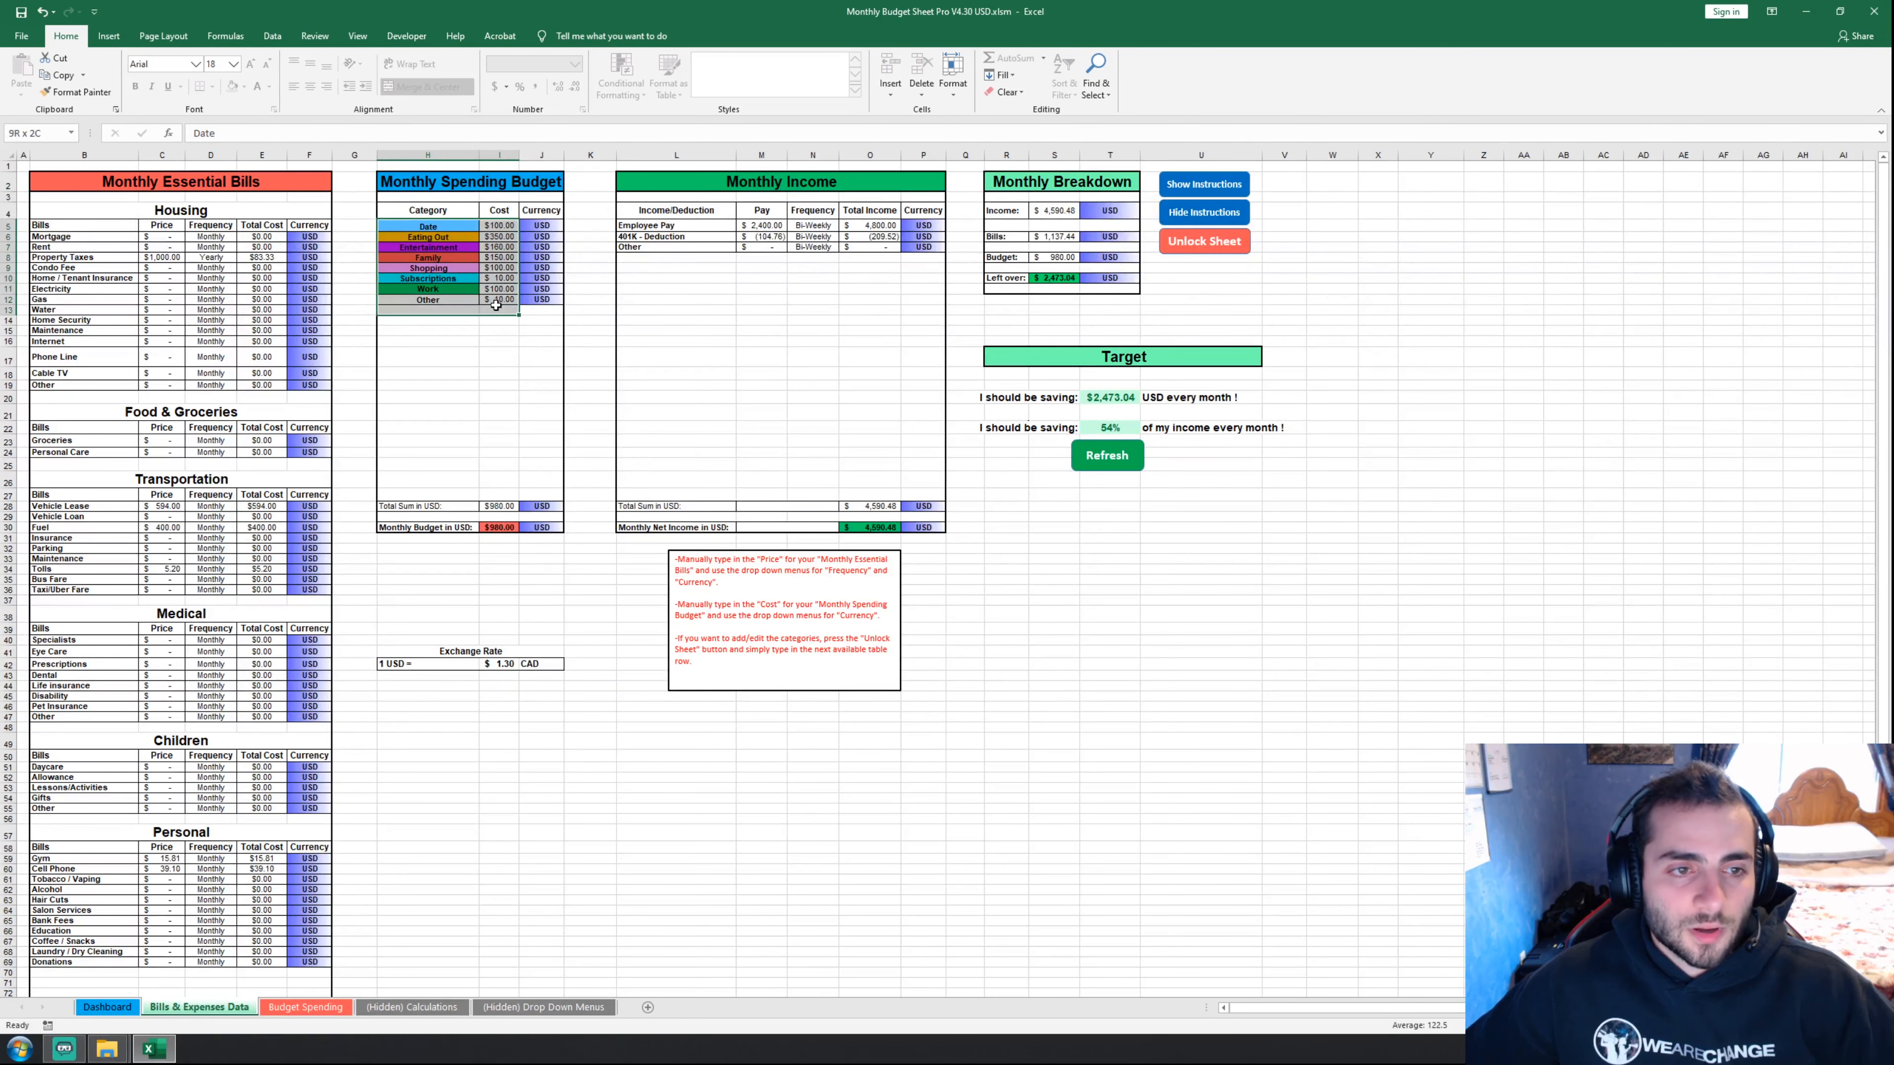
click(499, 341)
drag(446, 227, 436, 305)
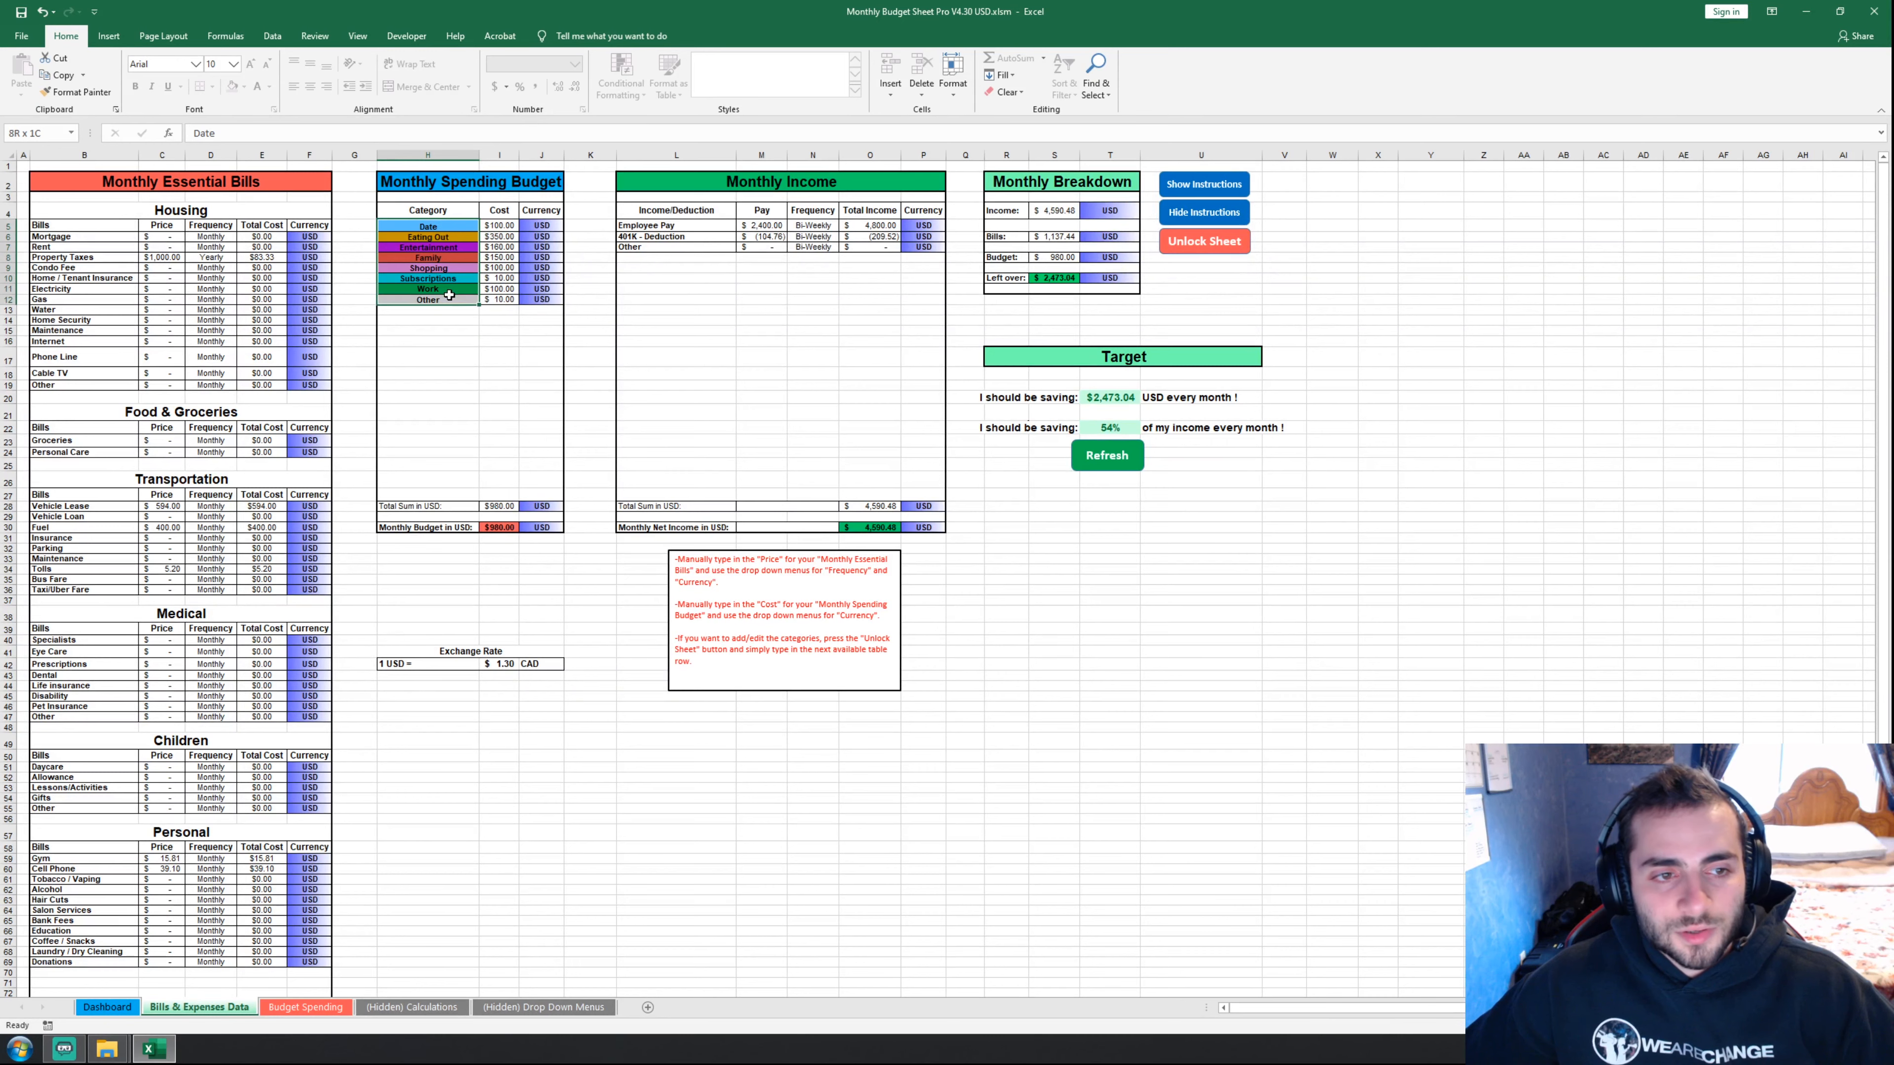
click(433, 321)
click(458, 227)
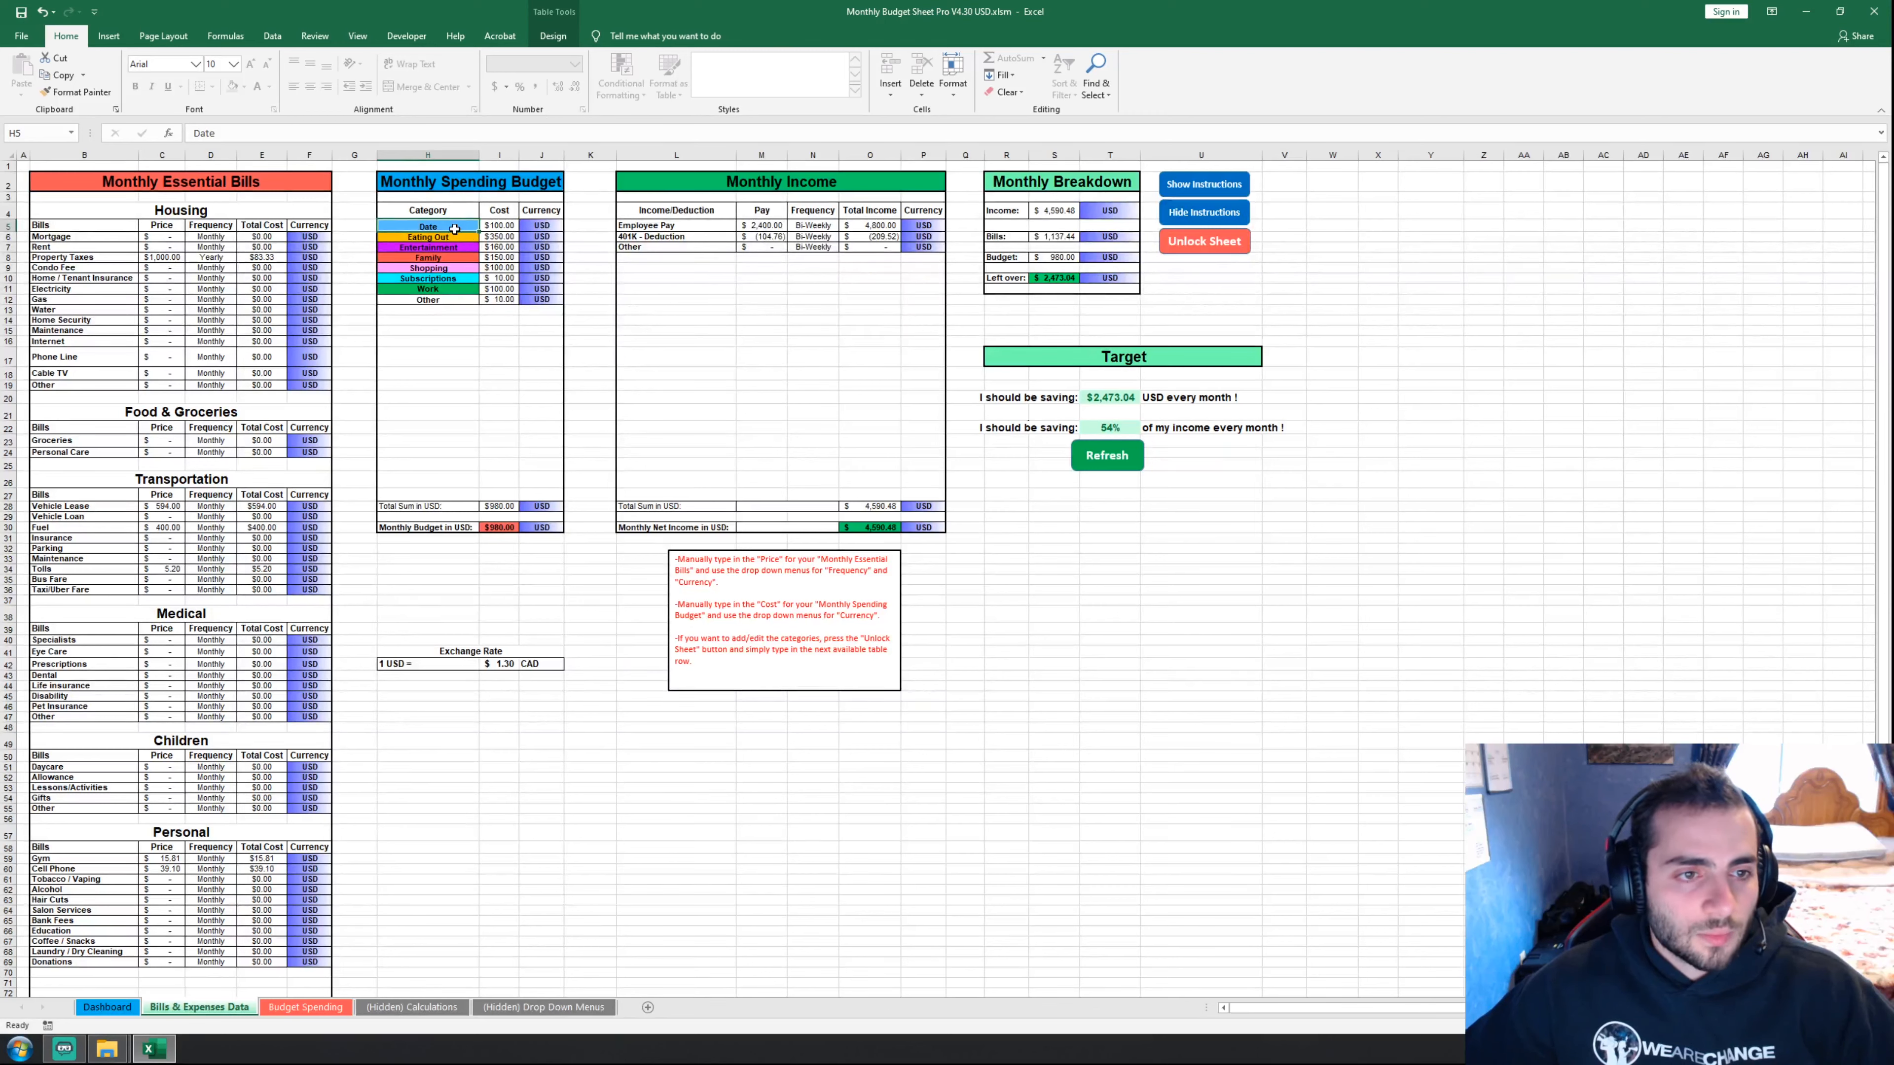
click(462, 237)
click(466, 249)
click(462, 258)
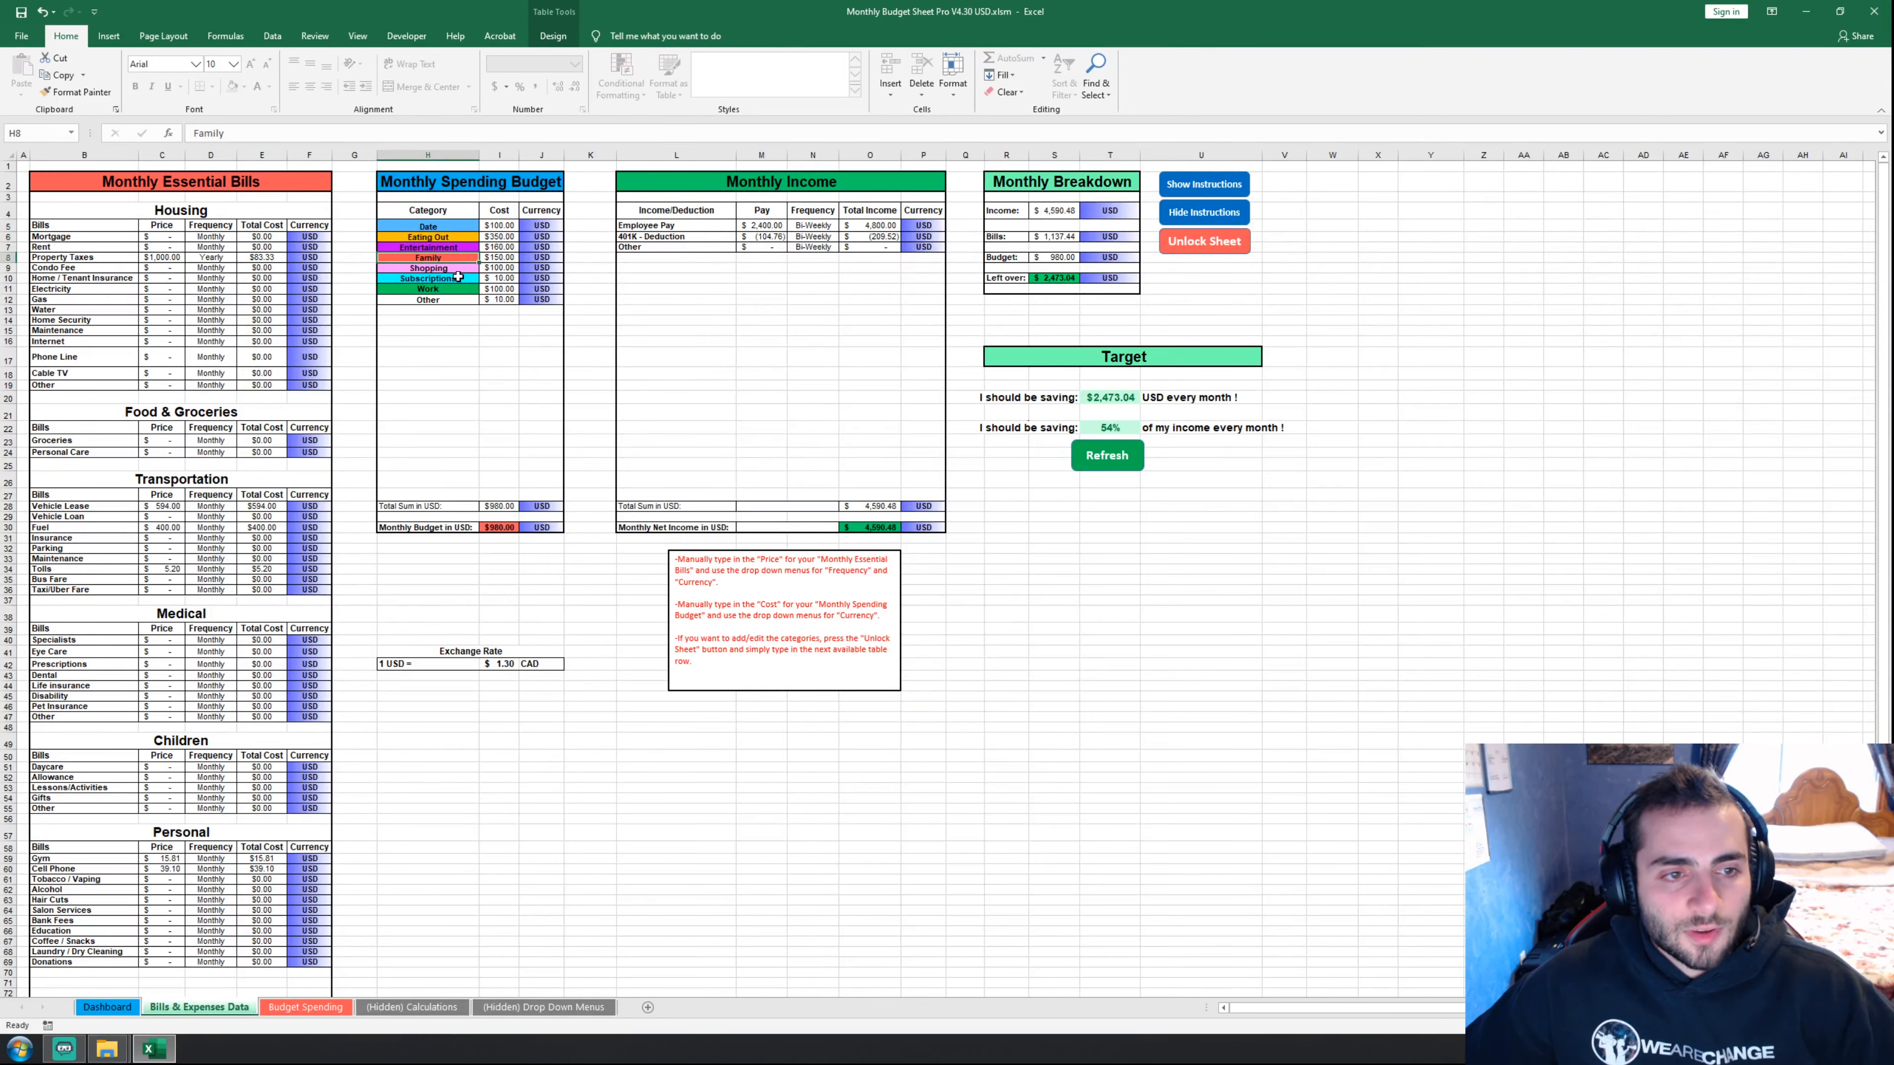
click(461, 275)
click(447, 292)
click(459, 301)
- Enter 100 as the Date category's cost in the spending budget and check the Monthly Budget in USD total
click(513, 224)
text(100dfs)
key(BackSpace)
key(Return)
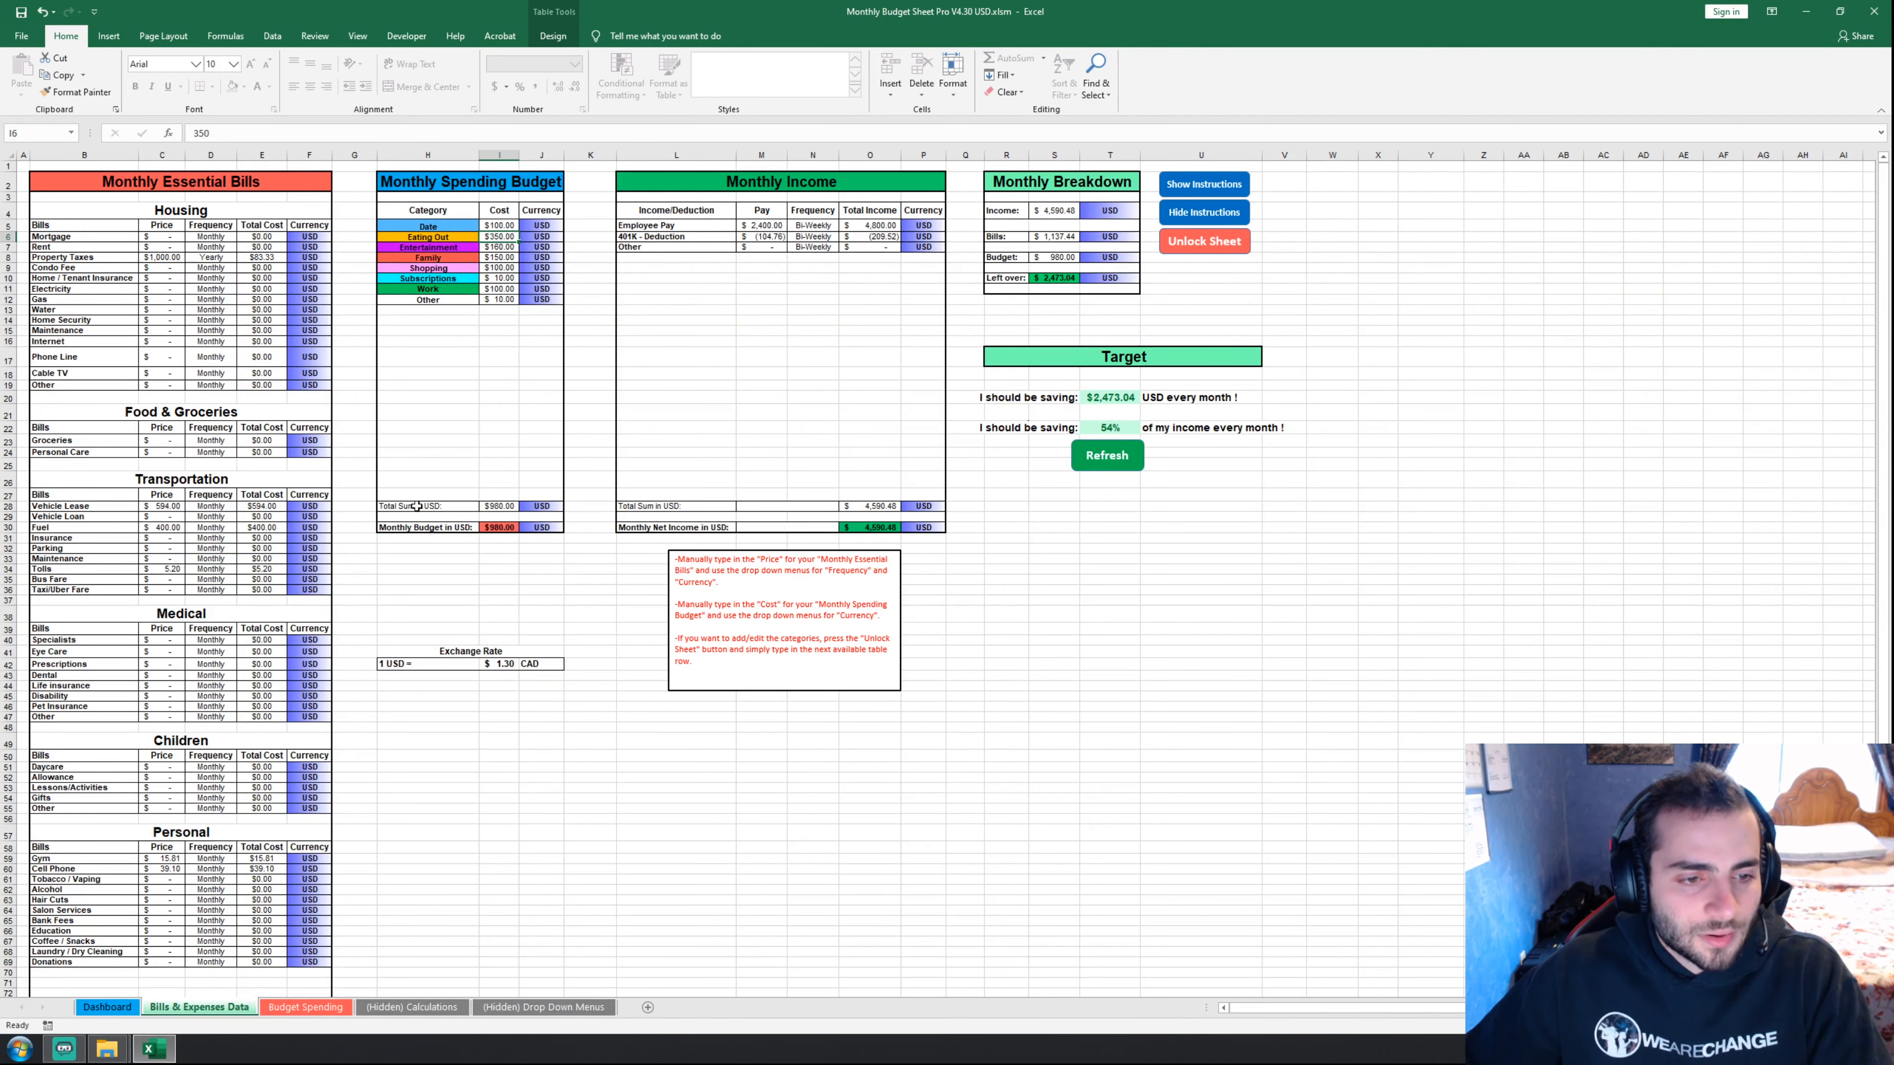
click(512, 528)
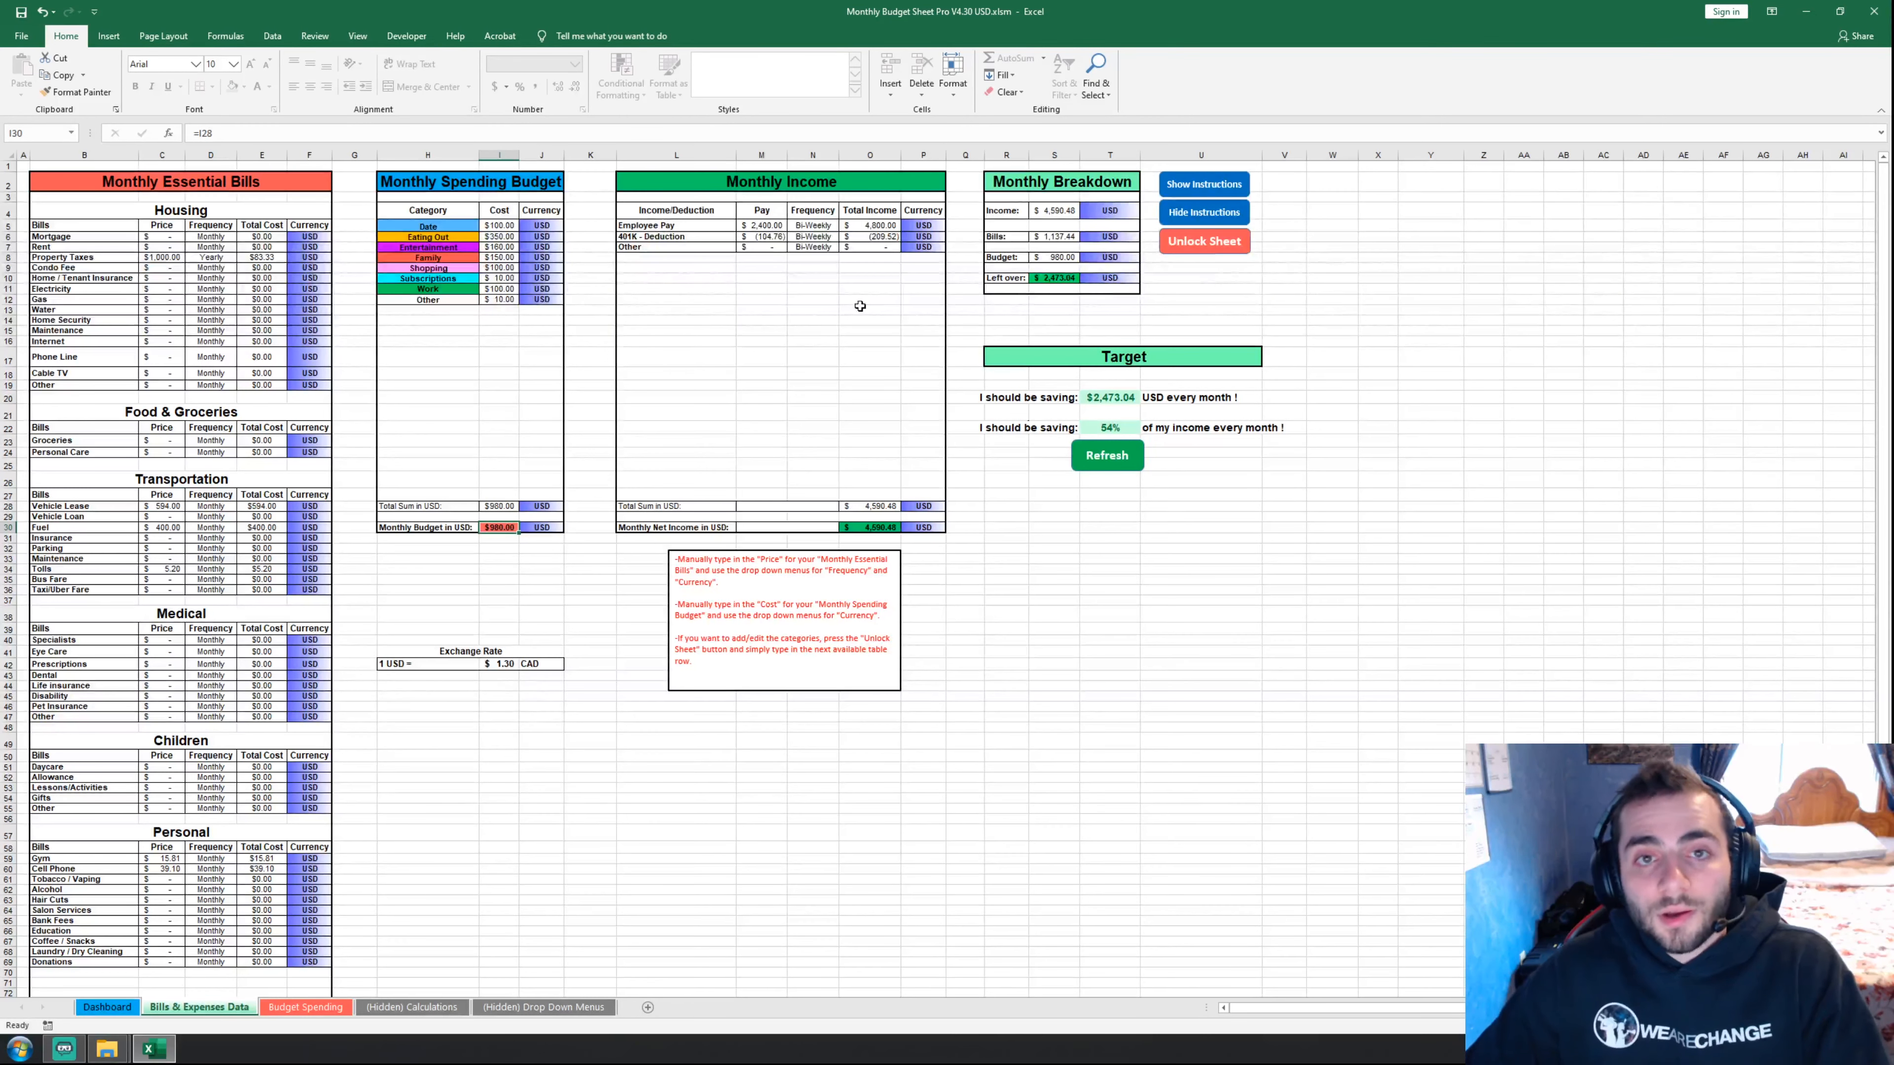
- Examine the Monthly Income table, including its income and deduction rows
drag(695, 182, 746, 528)
click(720, 278)
drag(714, 225, 770, 229)
drag(694, 212, 909, 247)
- View the frequency options for Employee Pay without changing them, and highlight the 401K - Deduction entry with its pay and frequency
click(775, 226)
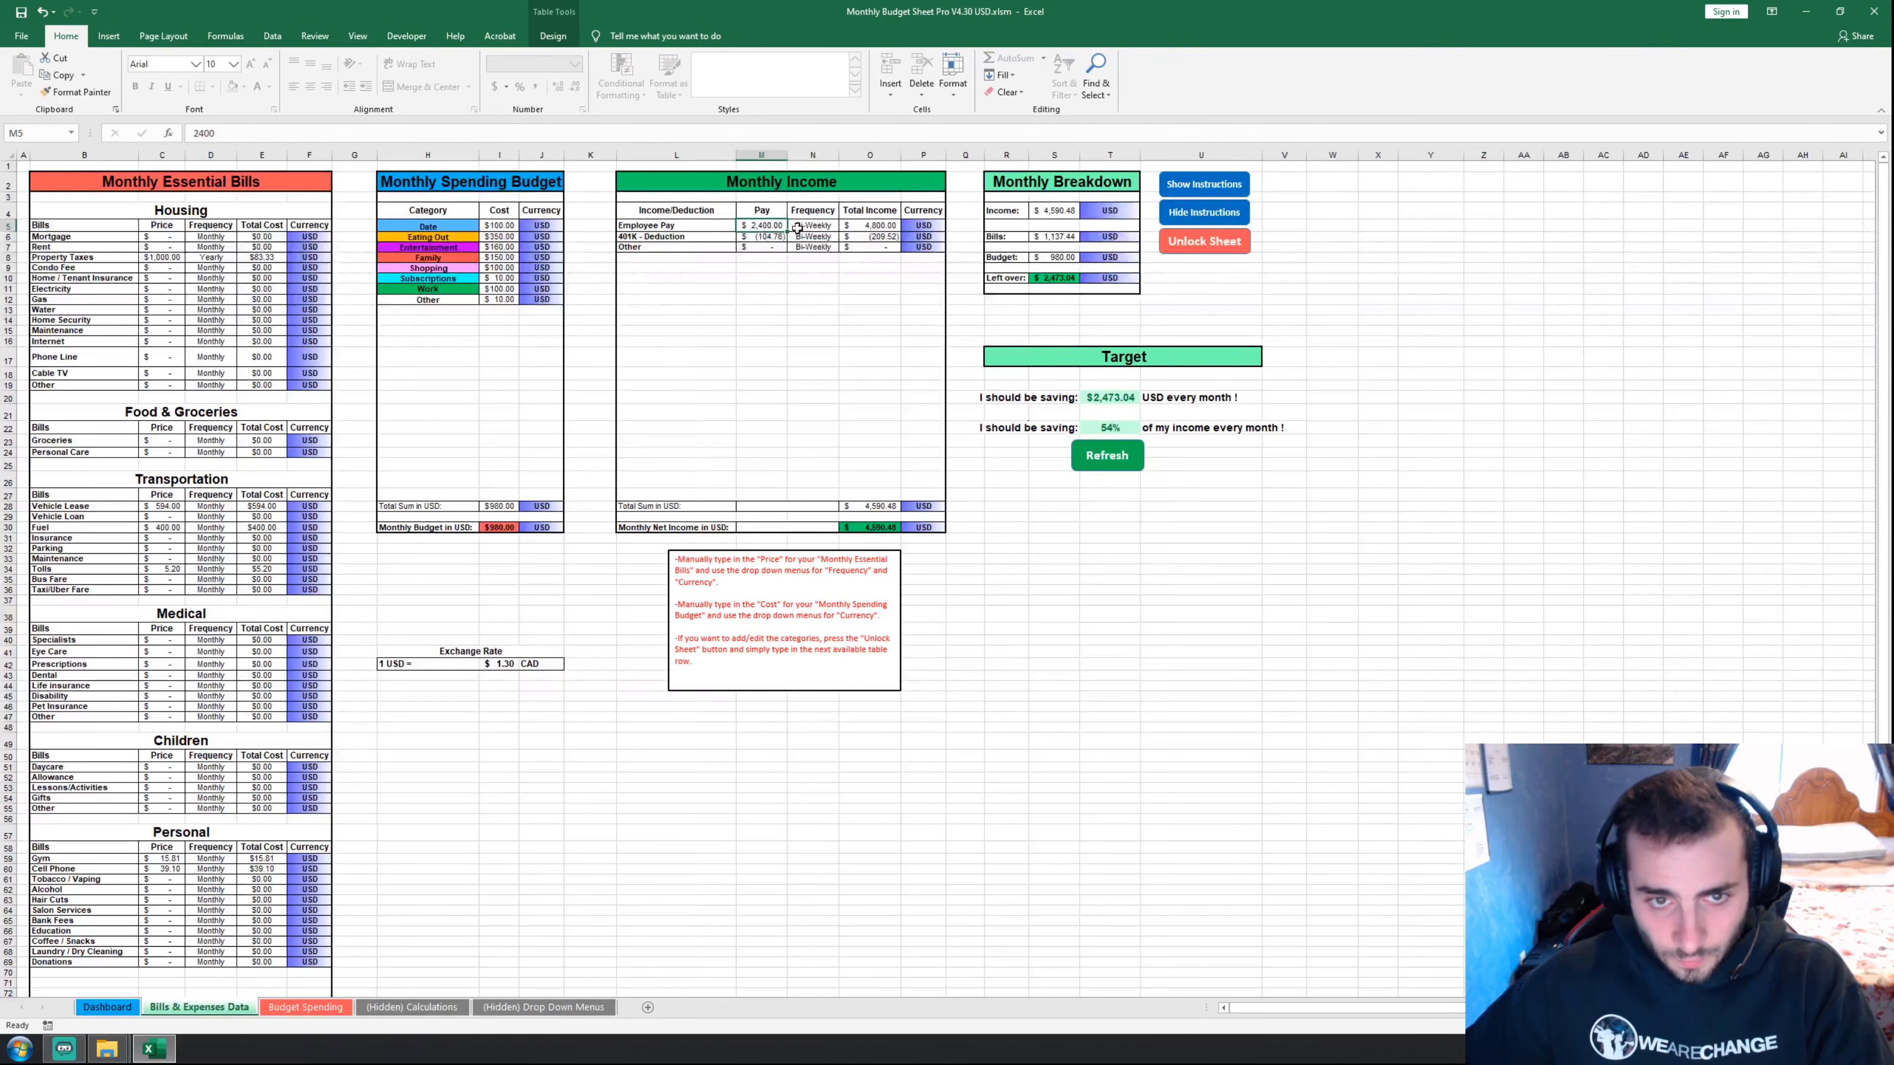
click(824, 228)
click(846, 226)
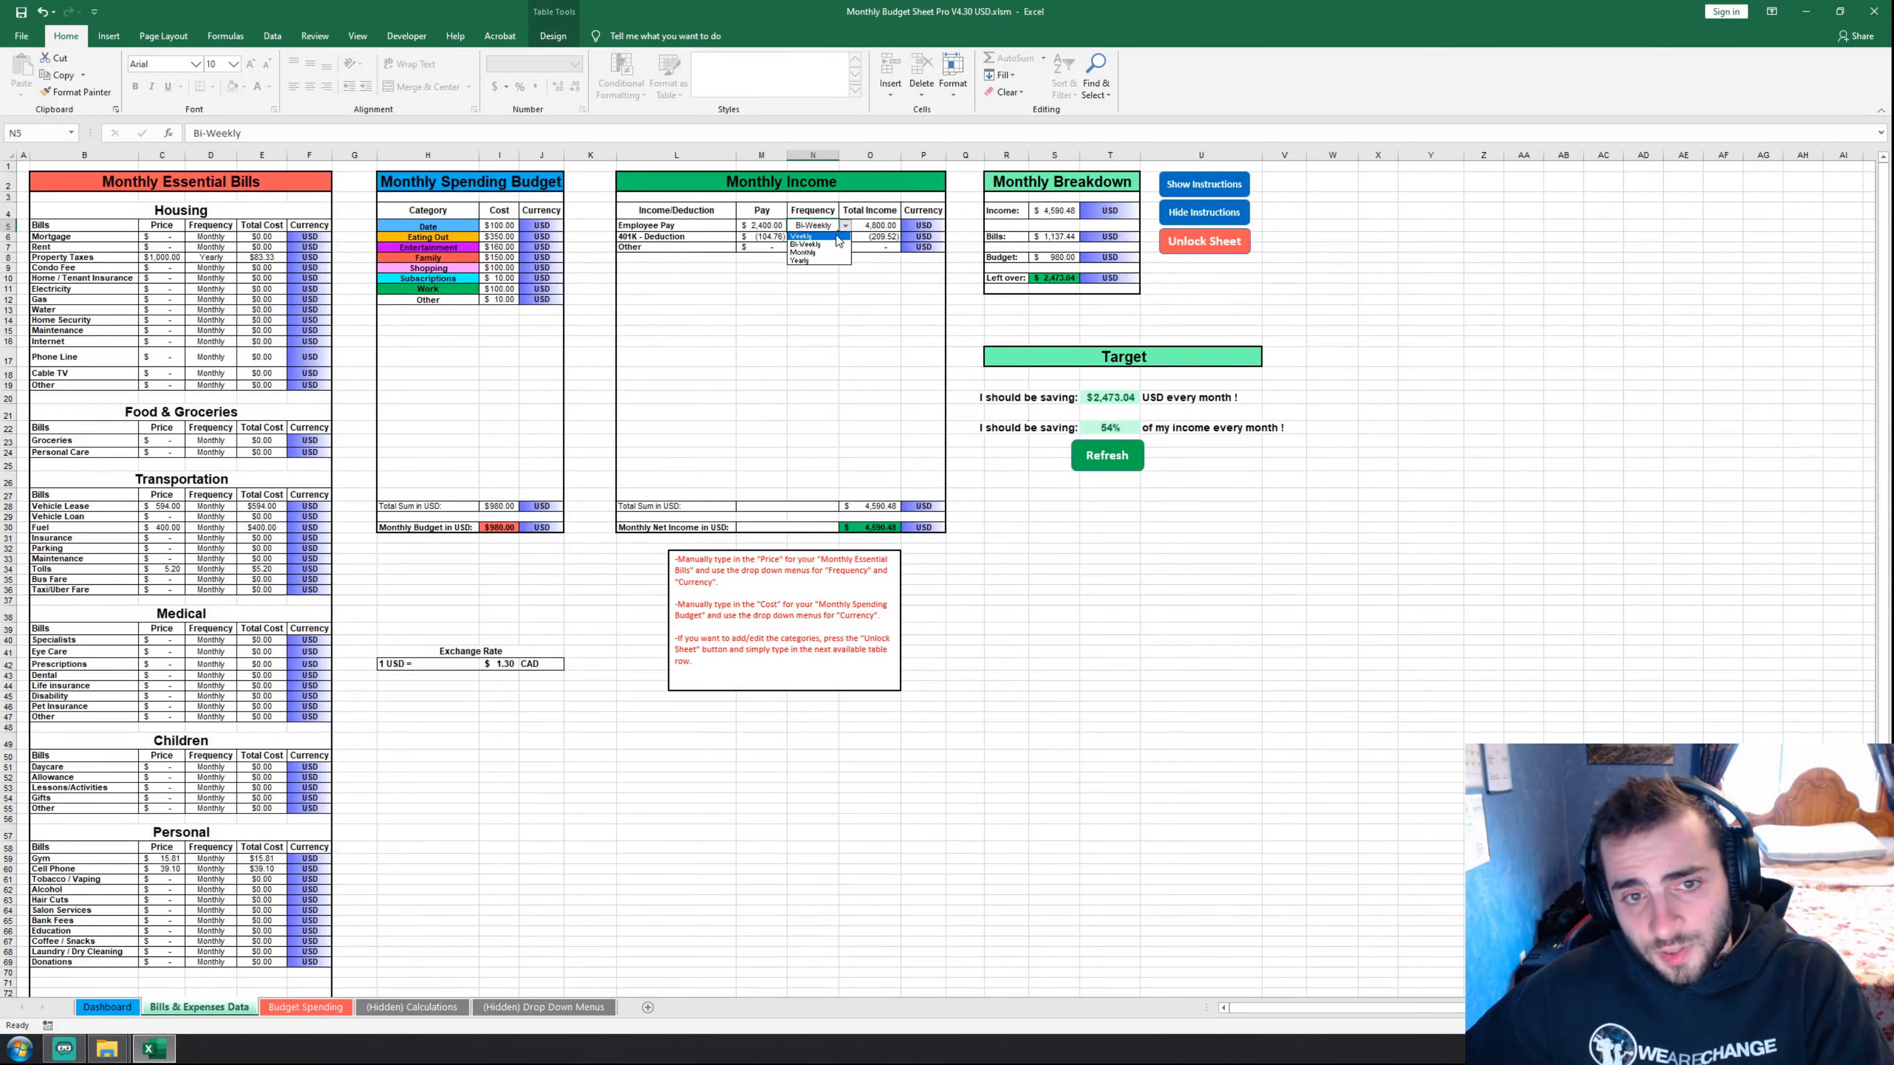
click(815, 310)
click(685, 239)
drag(632, 236, 797, 243)
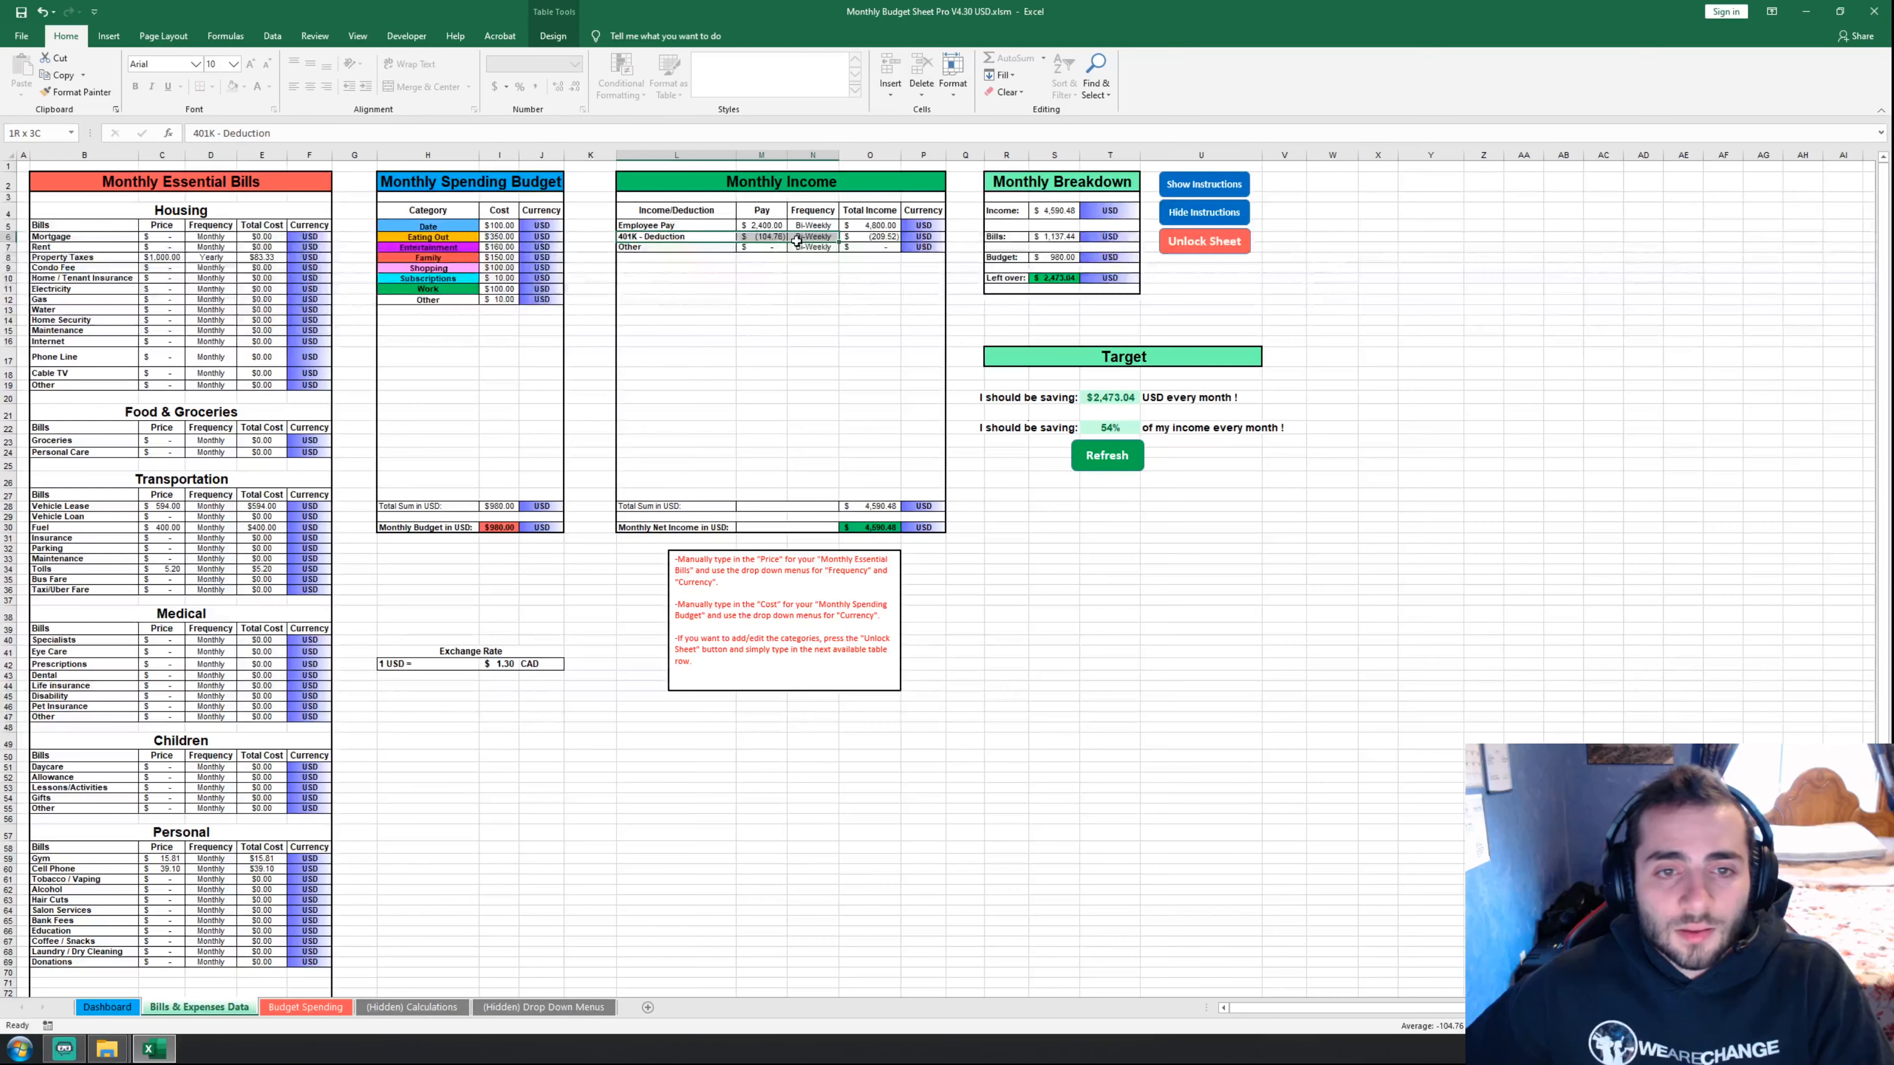
- Examine the 401K - Deduction and Other income rows and the Monthly Net Income in USD total
click(813, 238)
click(844, 238)
click(812, 296)
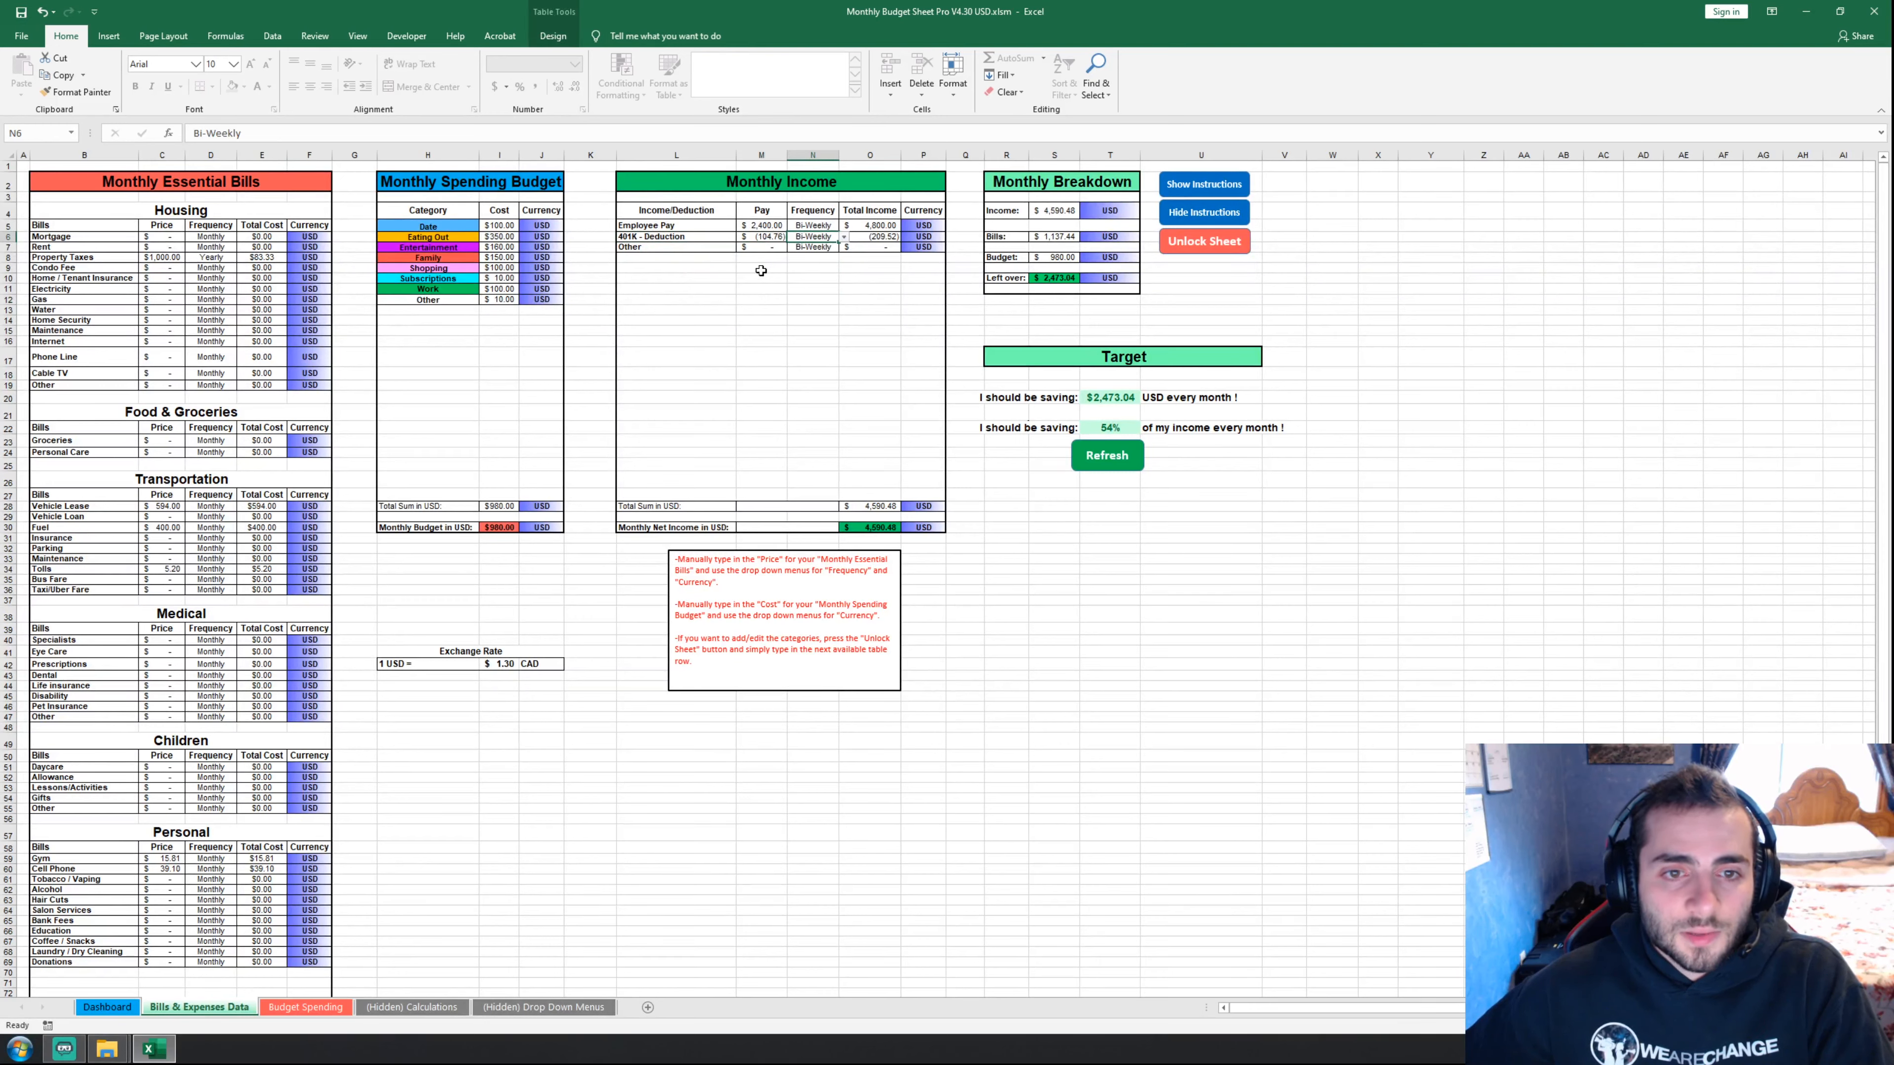
click(694, 247)
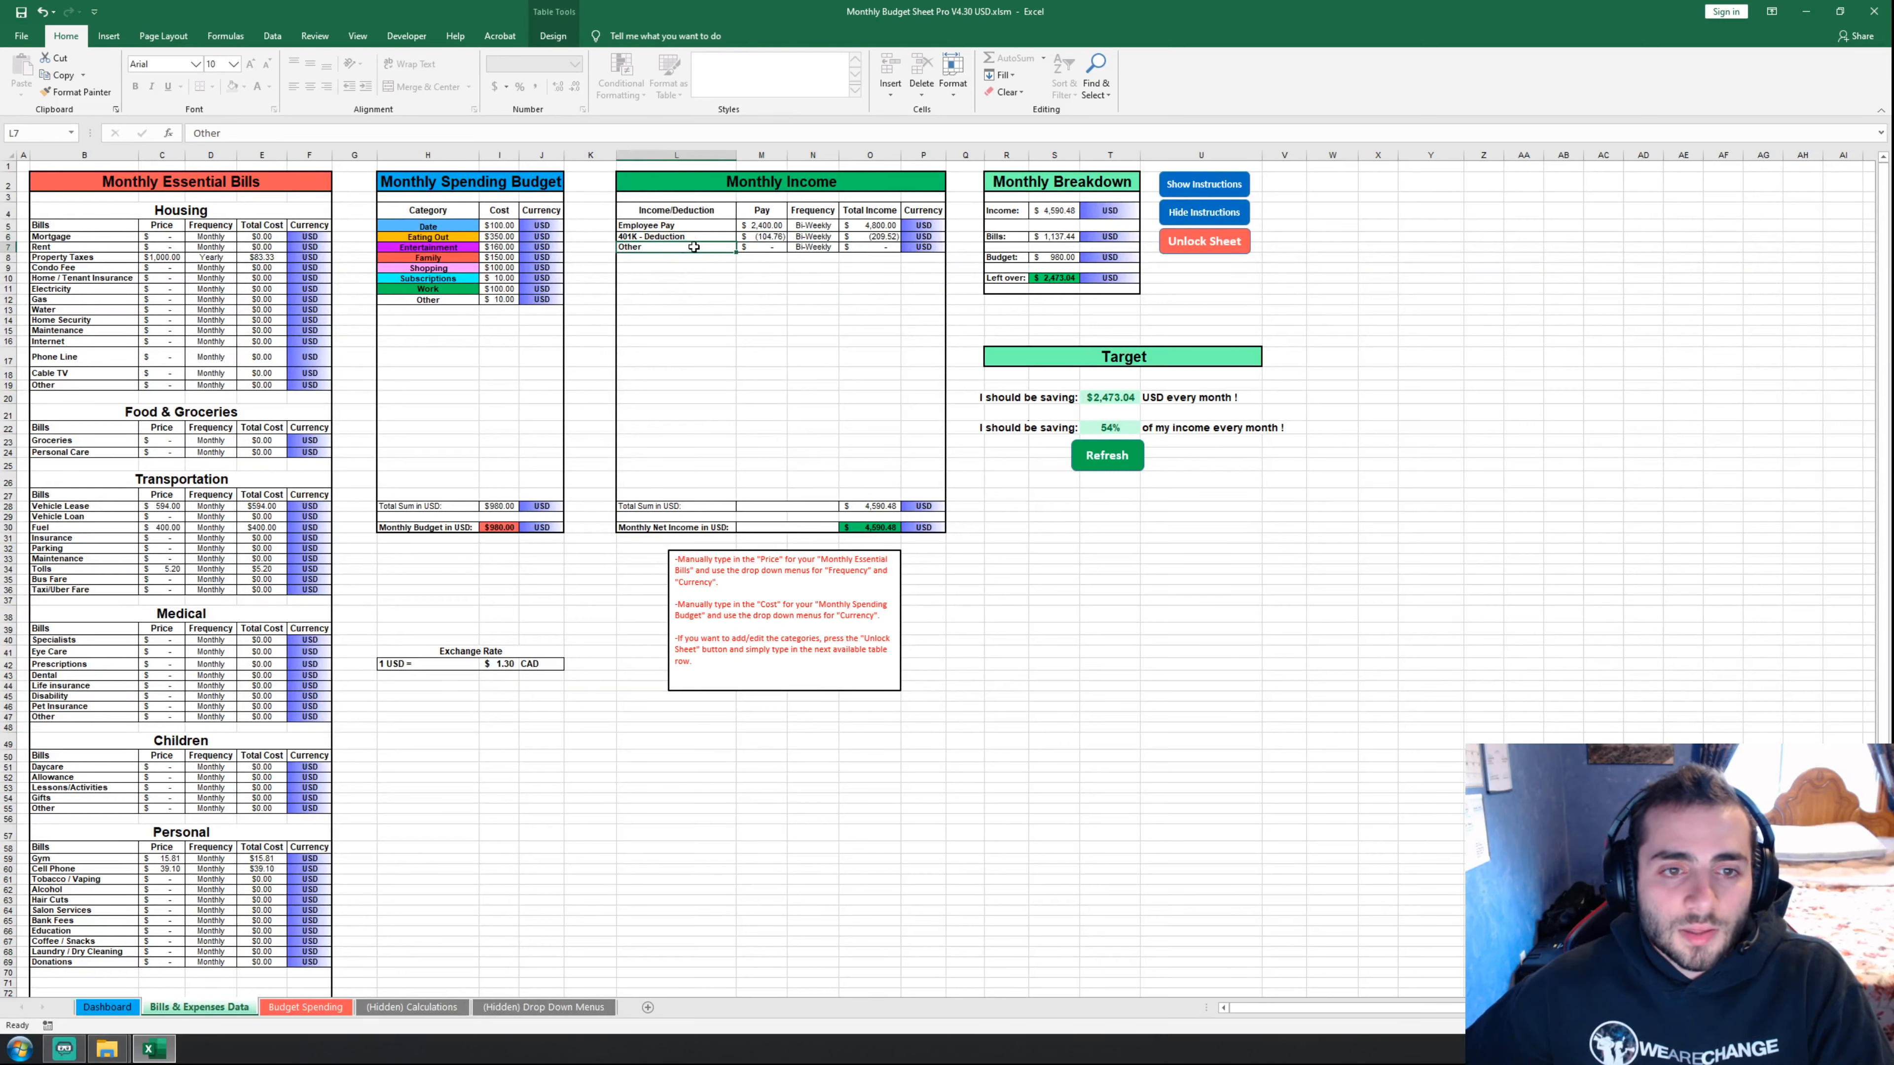
click(778, 248)
click(829, 248)
click(880, 286)
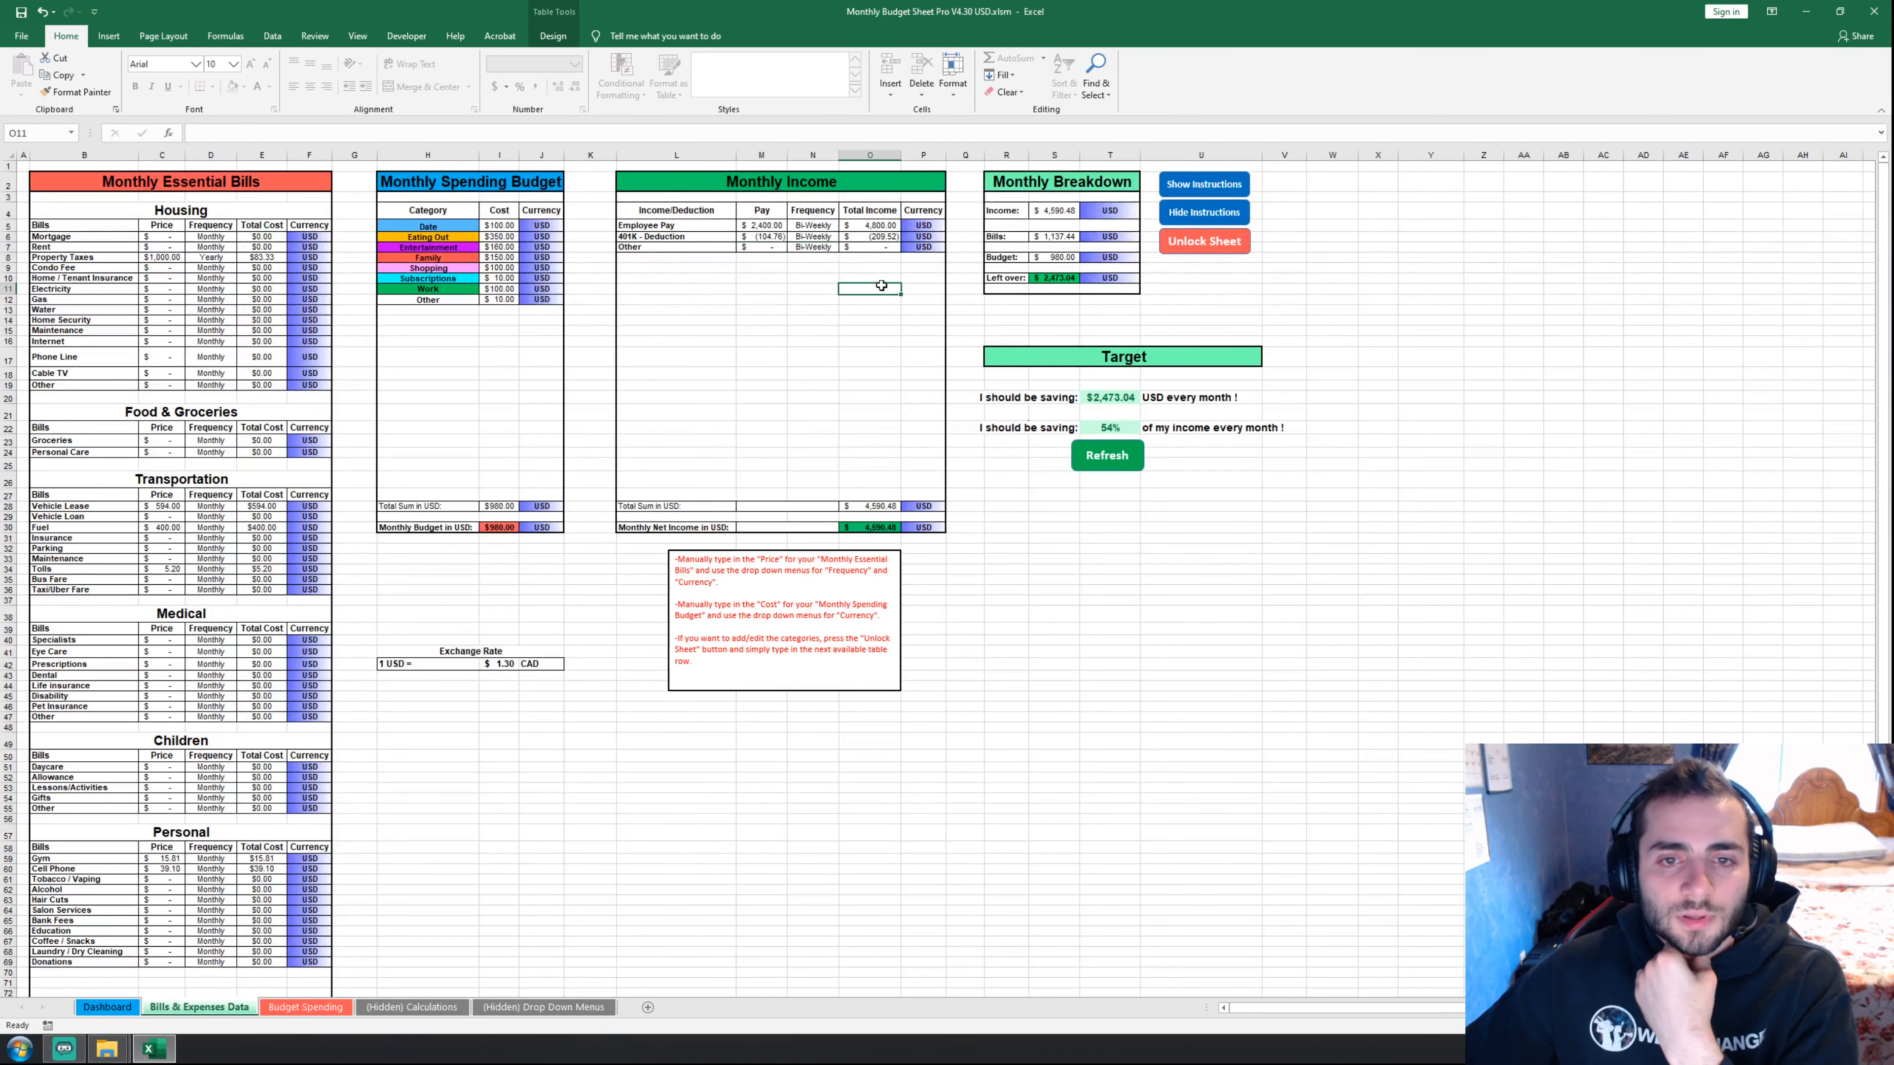
click(877, 528)
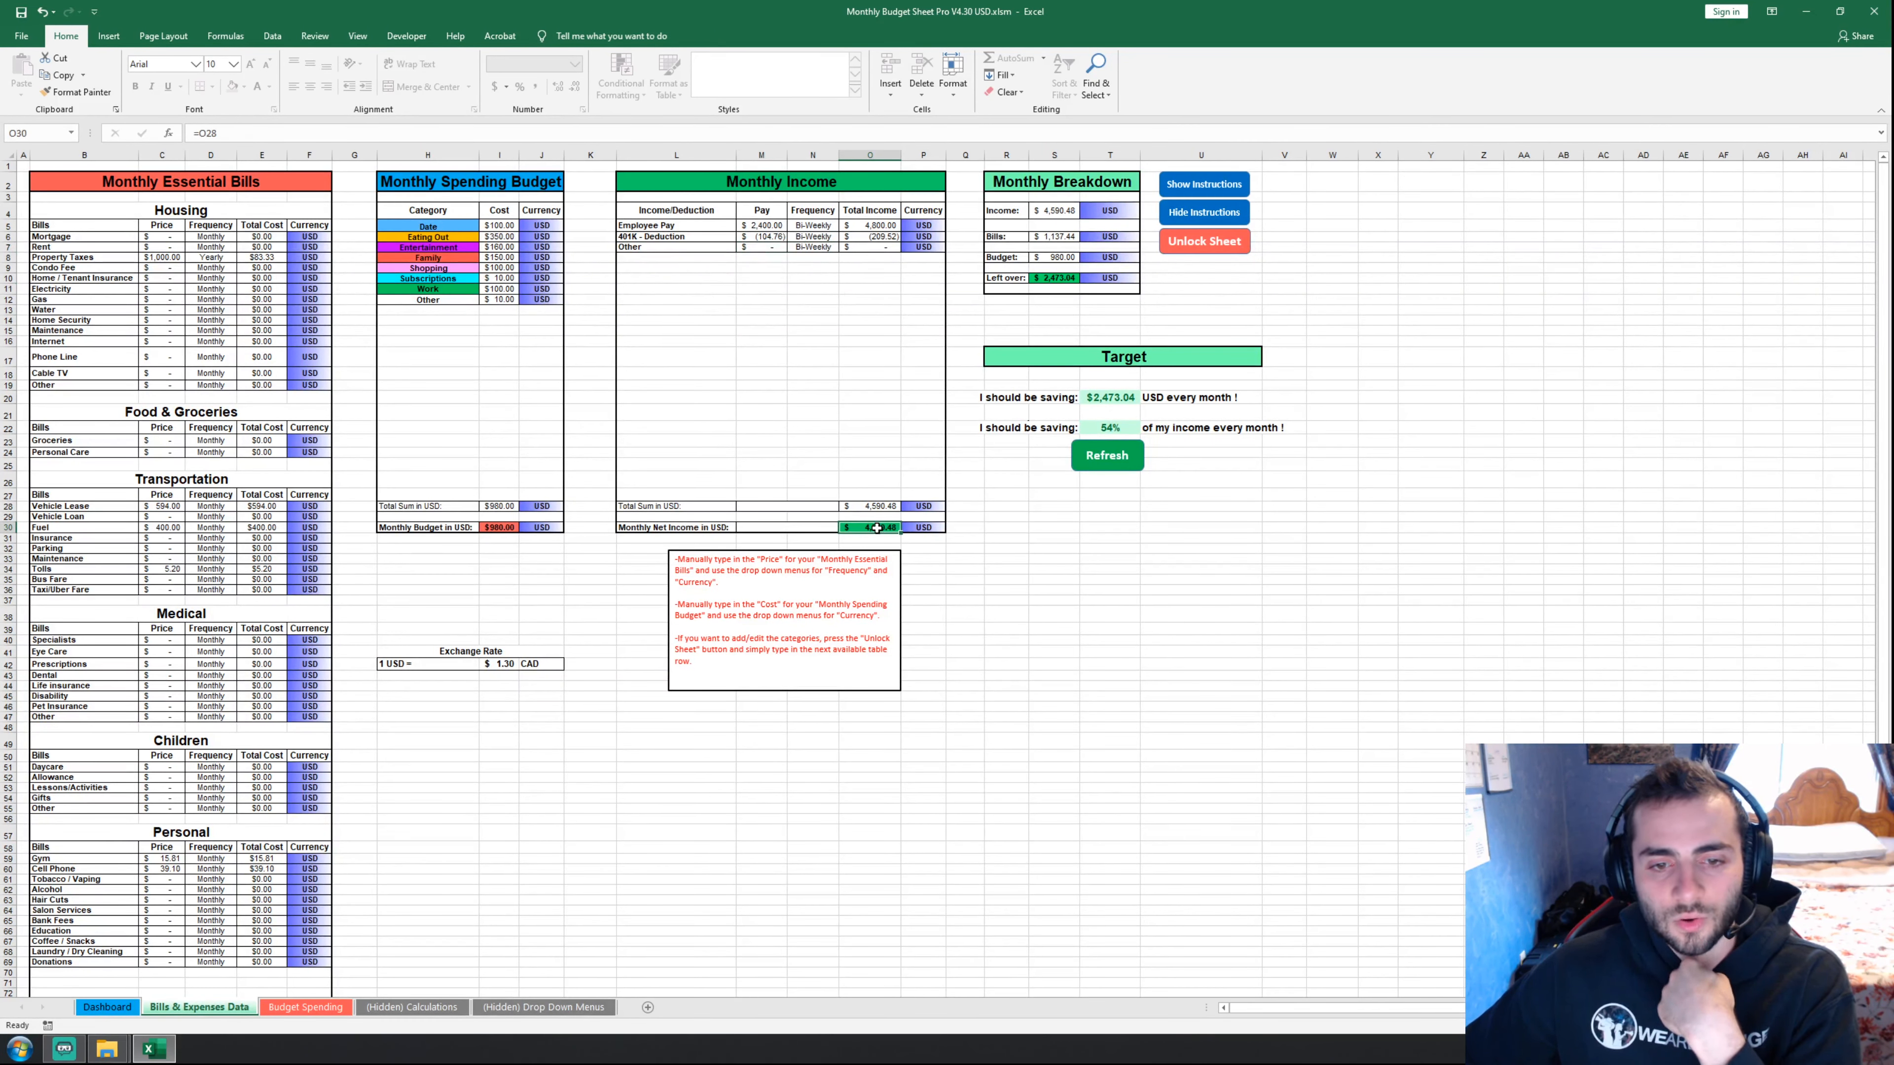
- Examine the Monthly Breakdown table's Income, Bills, Budget and Left over amounts
click(1113, 525)
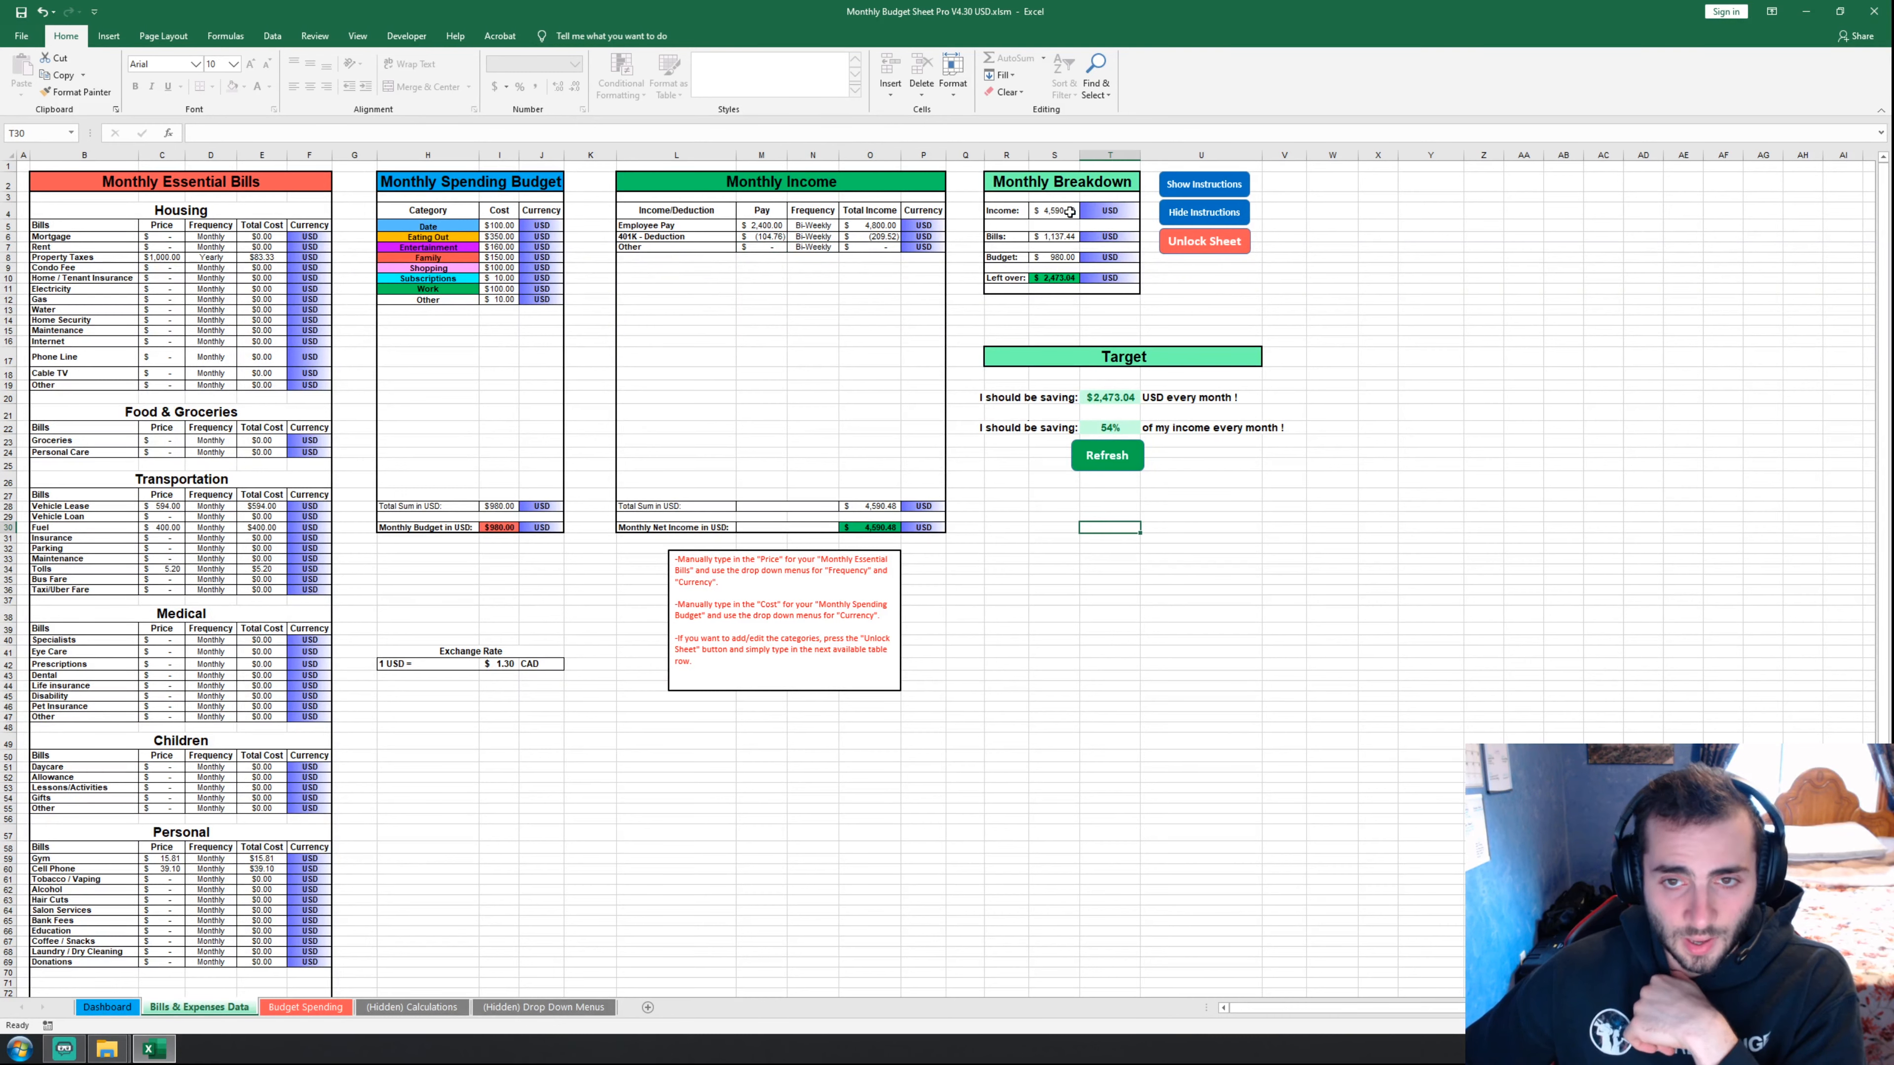
drag(1060, 200, 1092, 290)
click(1107, 312)
click(1050, 211)
click(1053, 238)
click(1052, 266)
click(1056, 279)
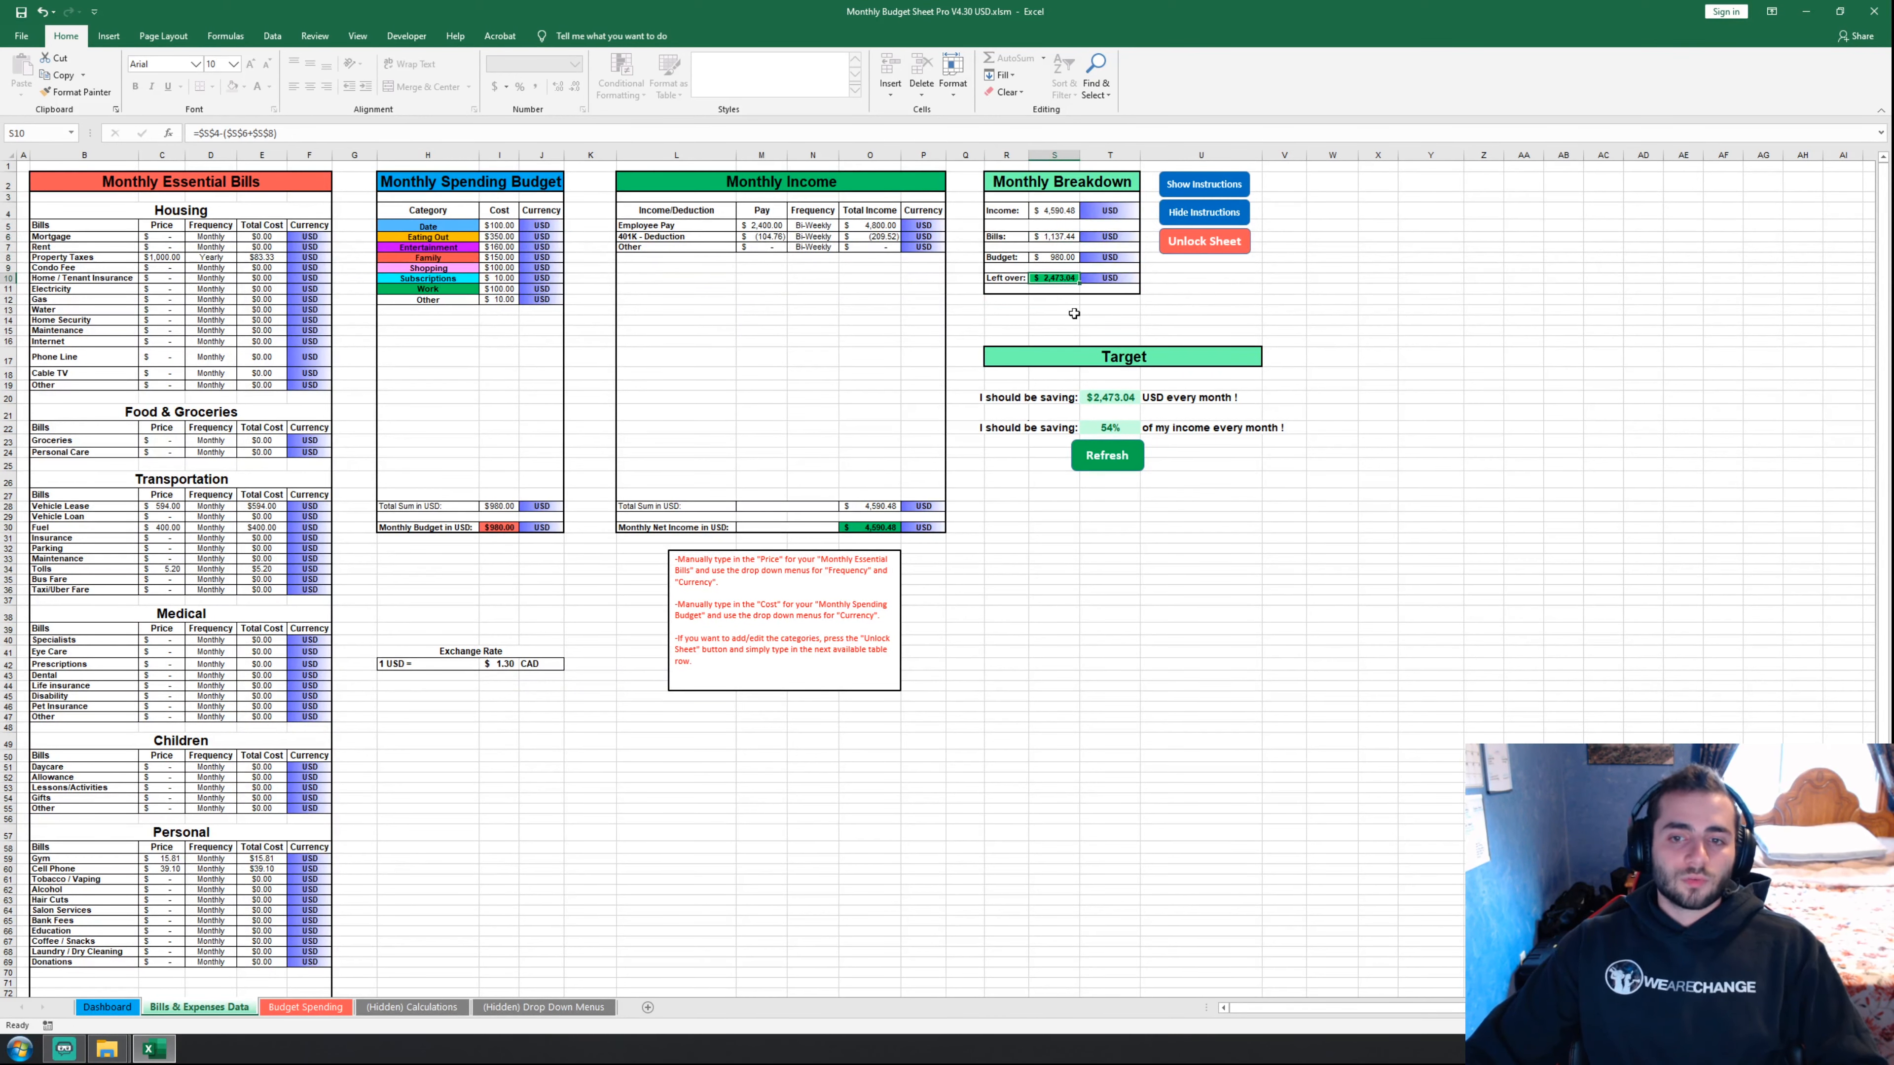
- Examine the Target section's monthly savings amount and compare it with the Left over amount in the Monthly Breakdown
drag(1092, 353, 1184, 466)
click(1002, 398)
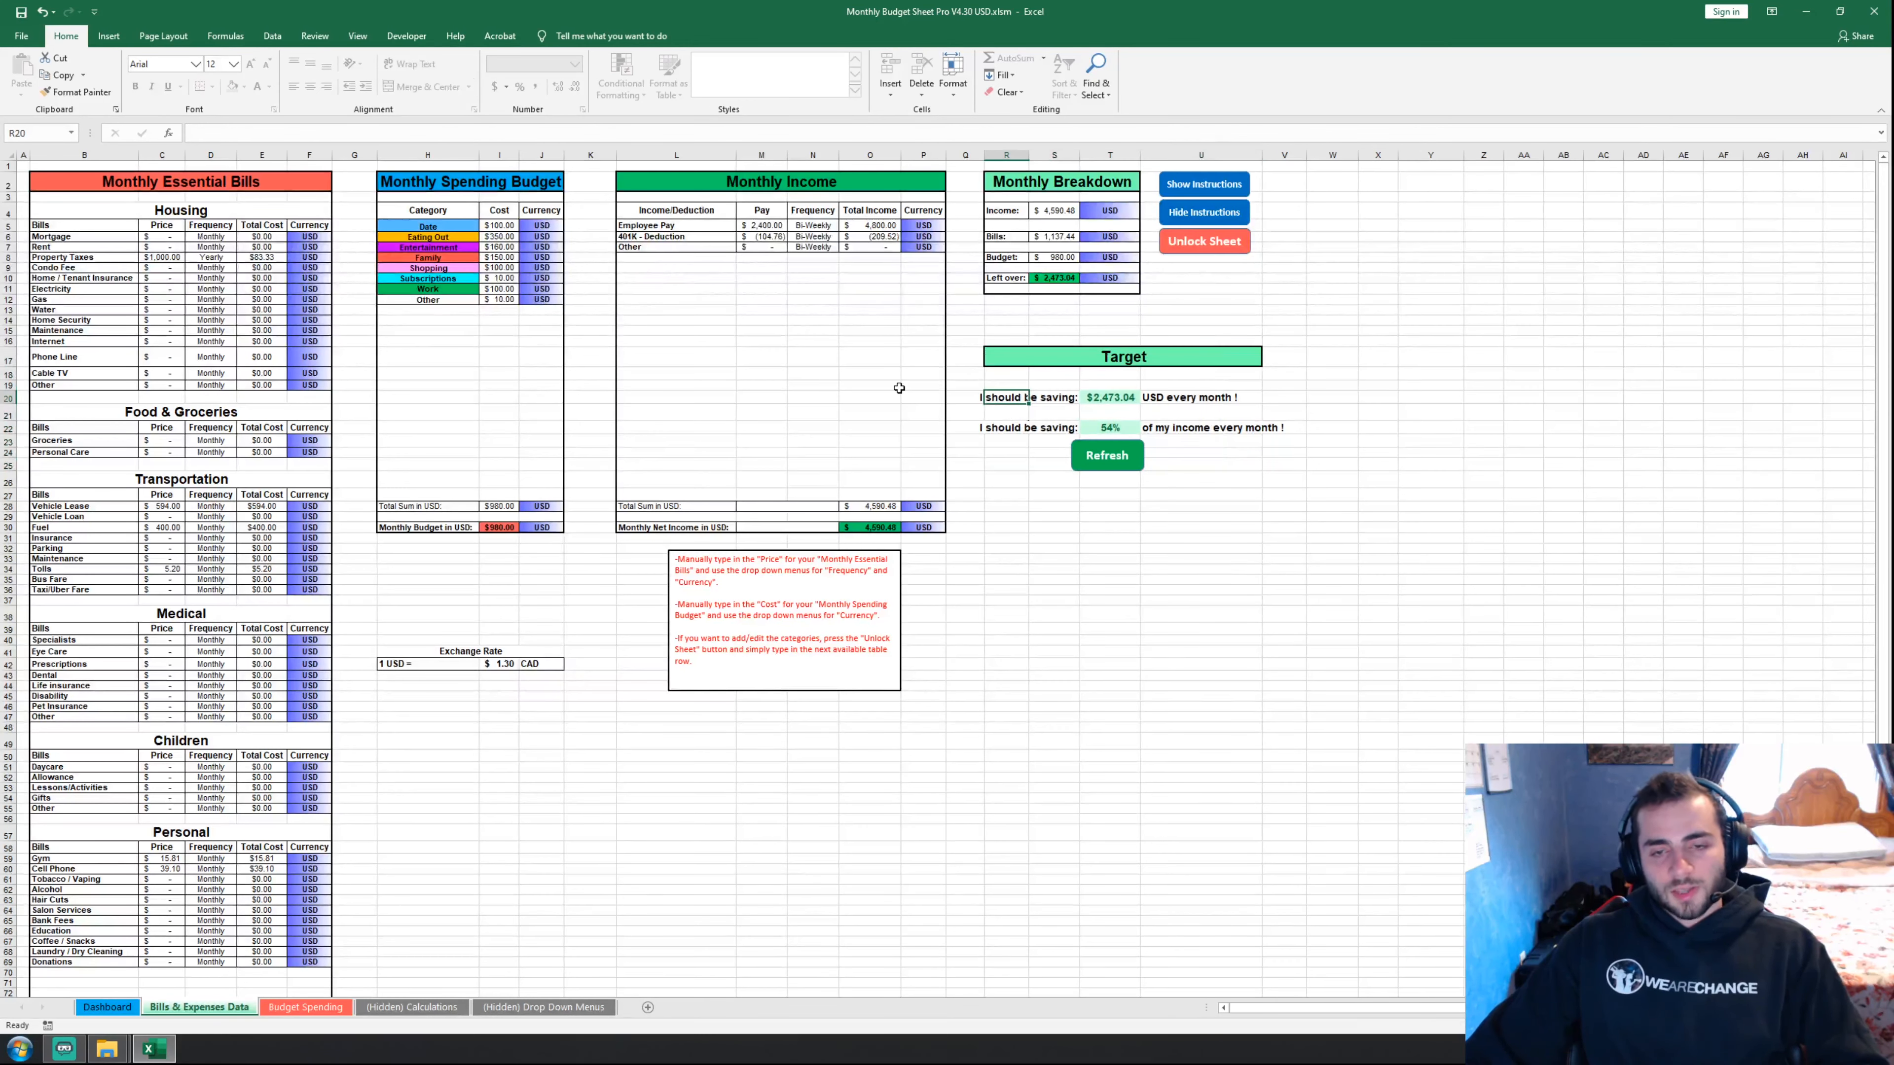
click(1103, 399)
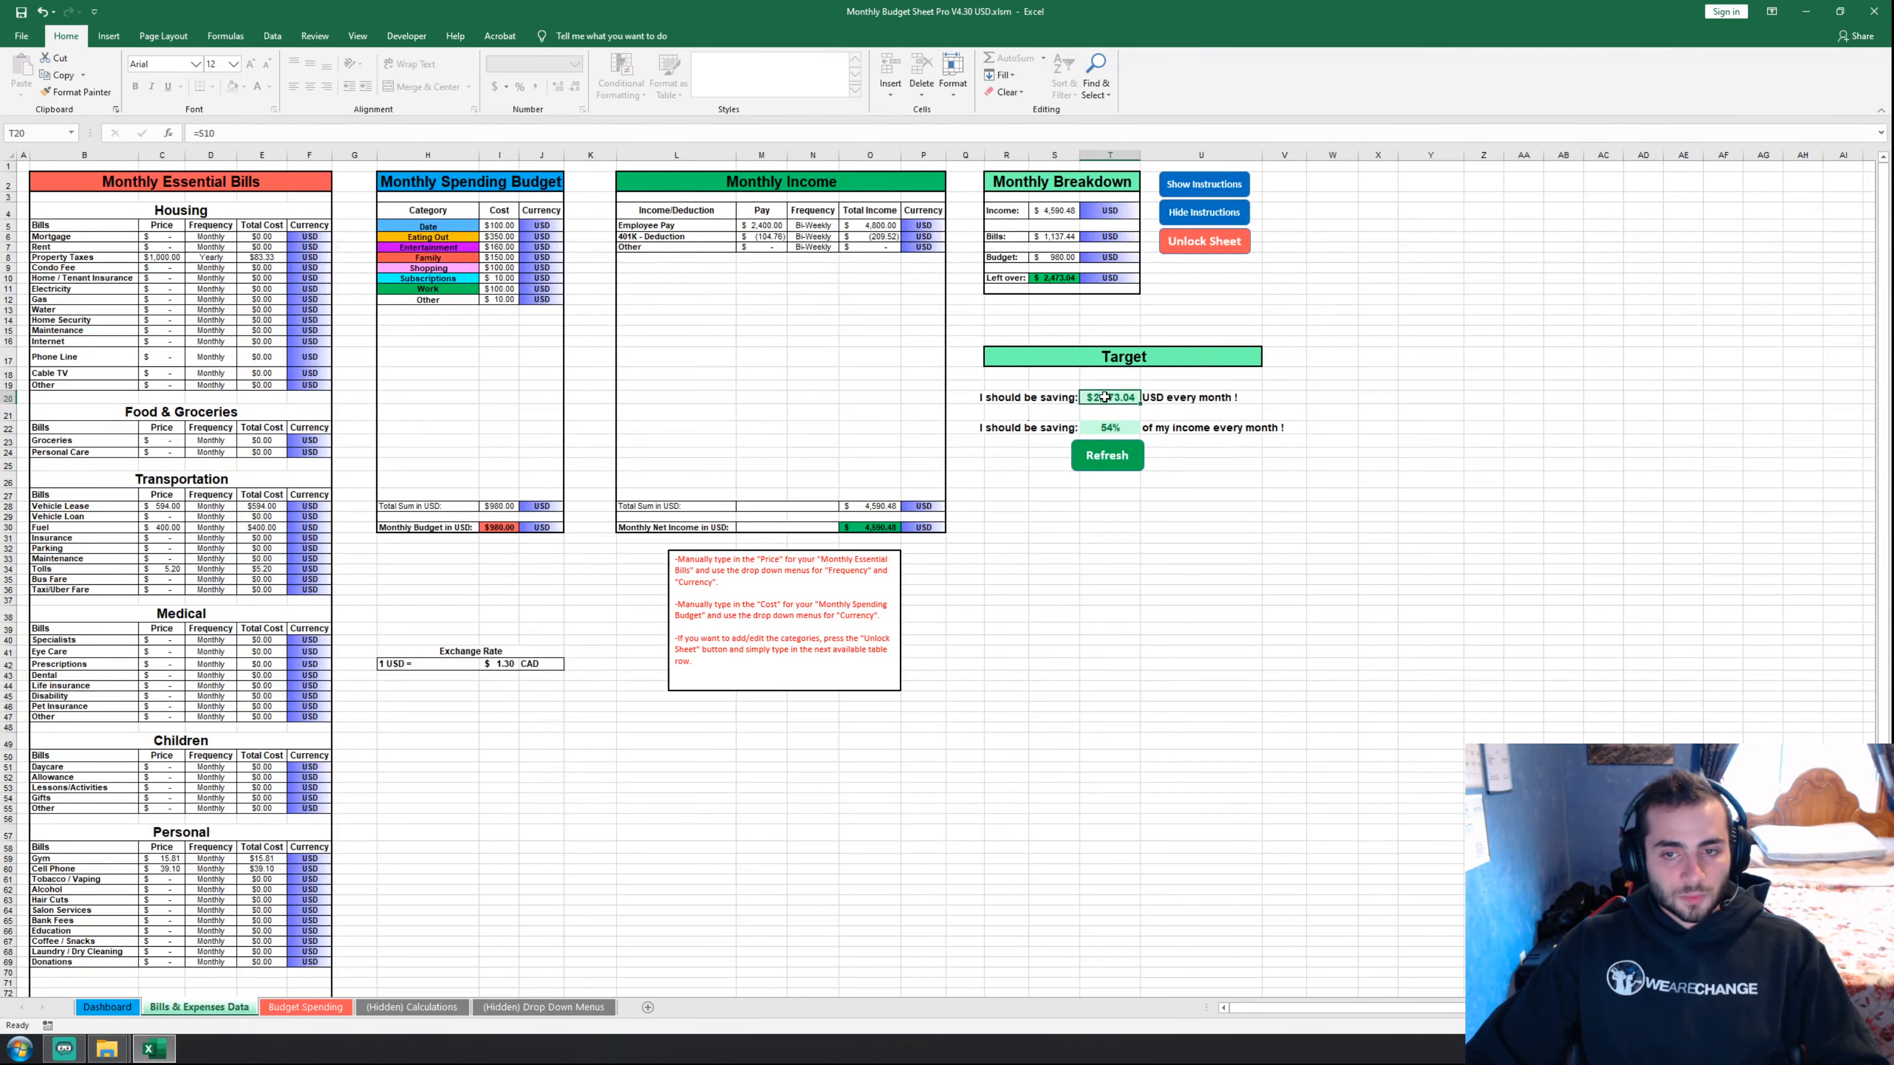
click(1058, 279)
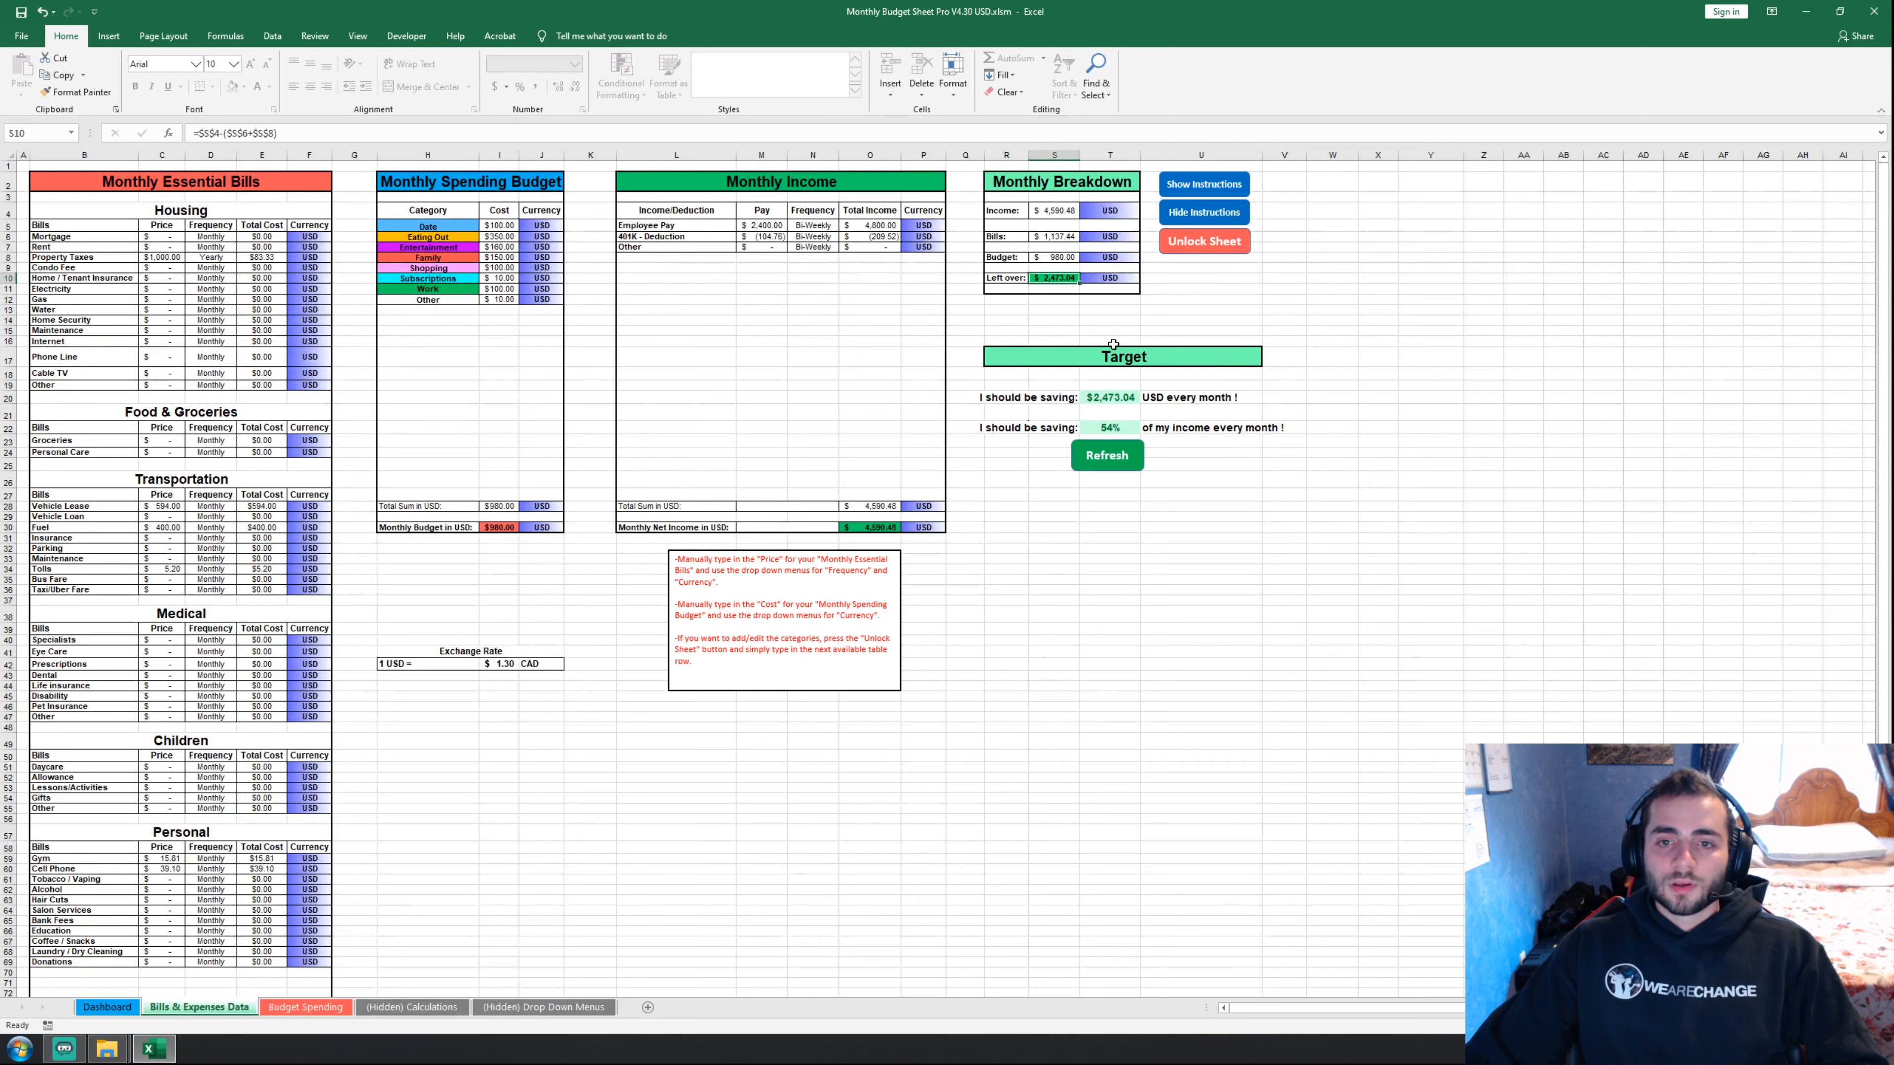
click(1106, 400)
drag(1008, 402, 1188, 398)
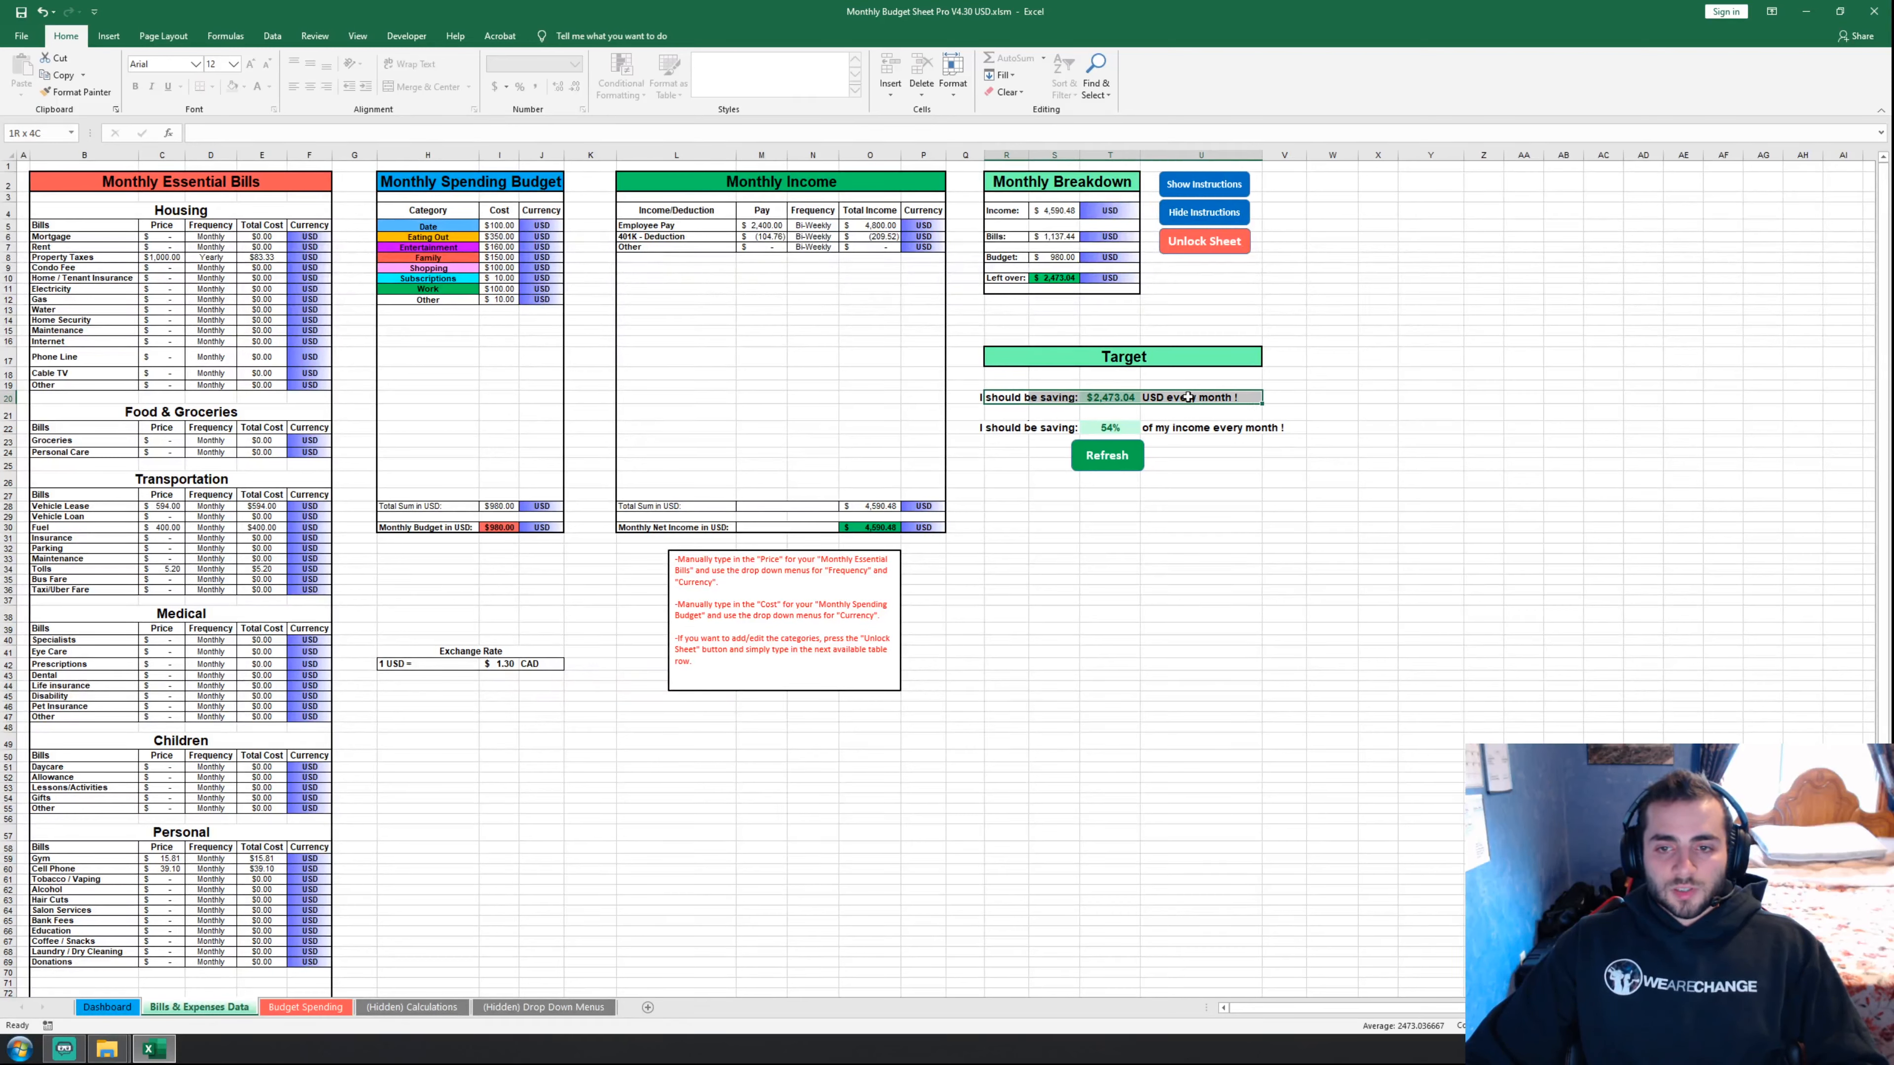
click(1315, 411)
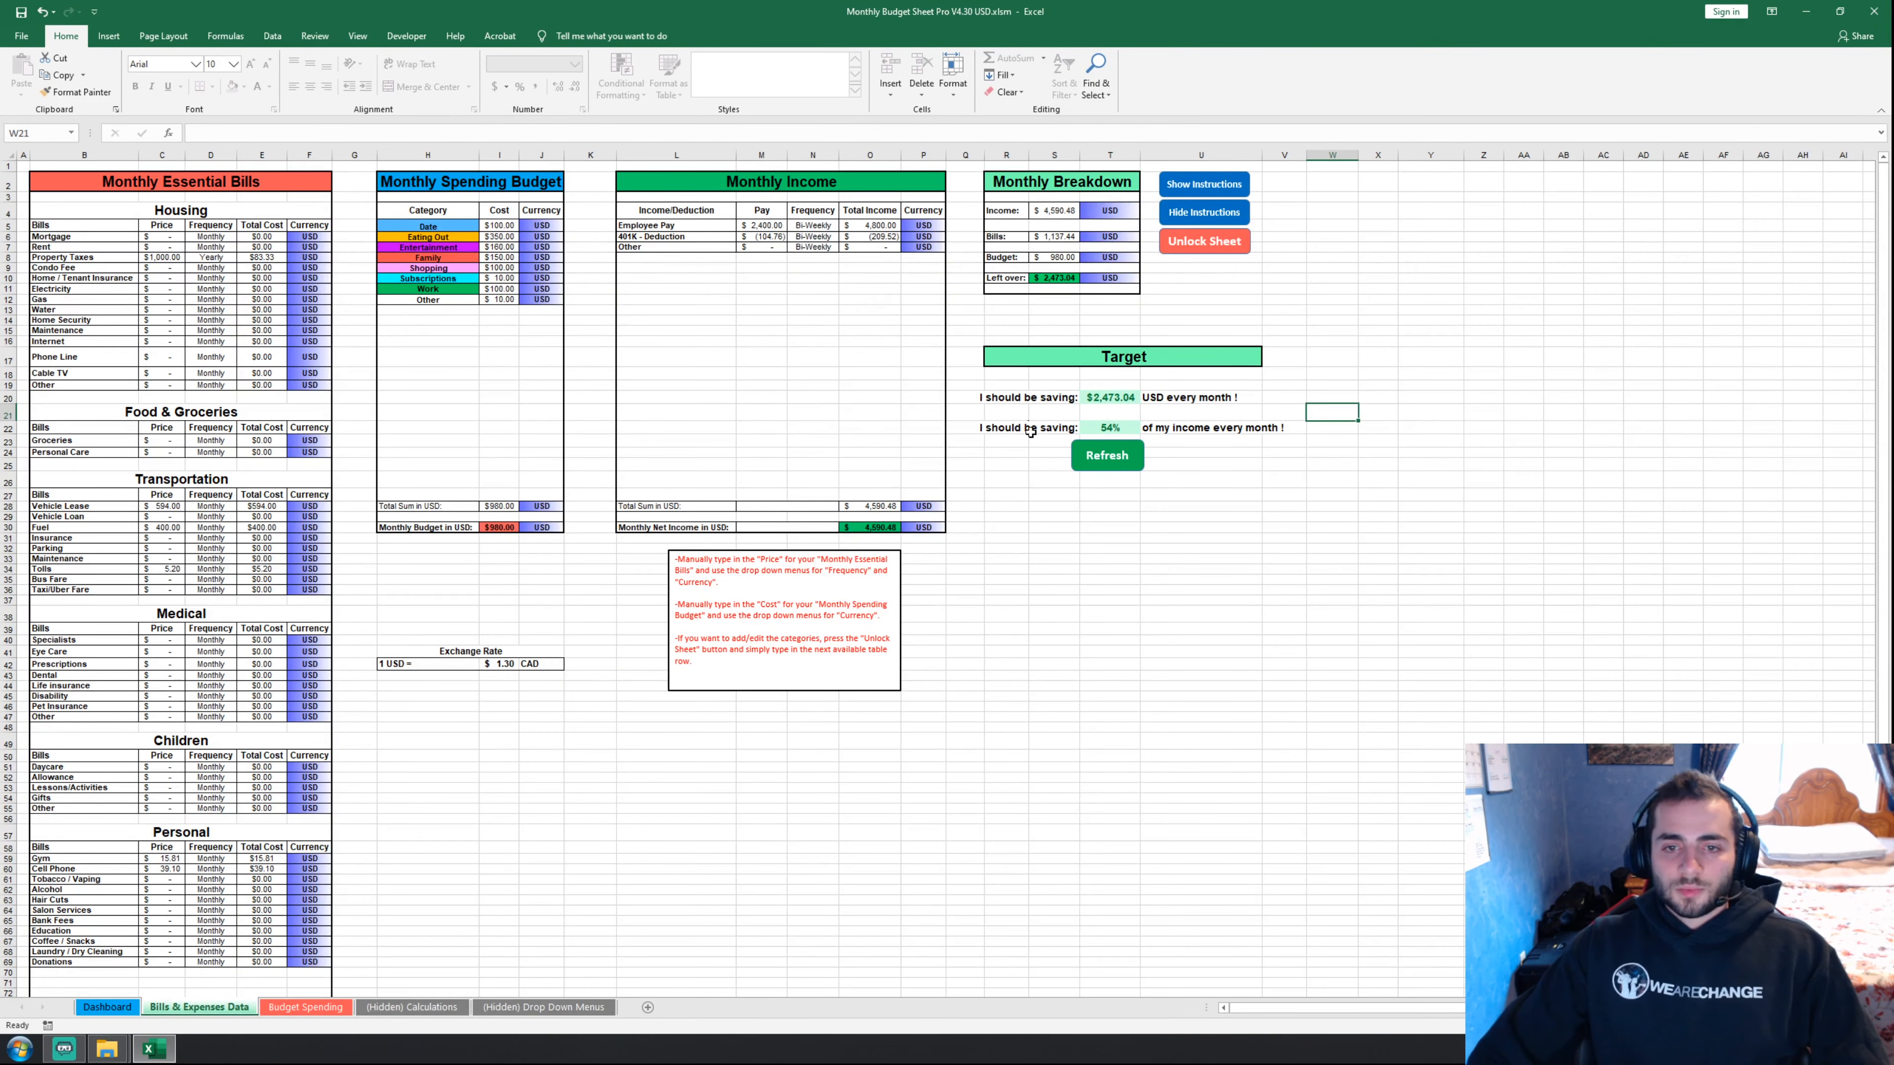
- Check the Target section's savings percentage of monthly income against the Monthly Breakdown amounts
click(1134, 429)
click(1146, 442)
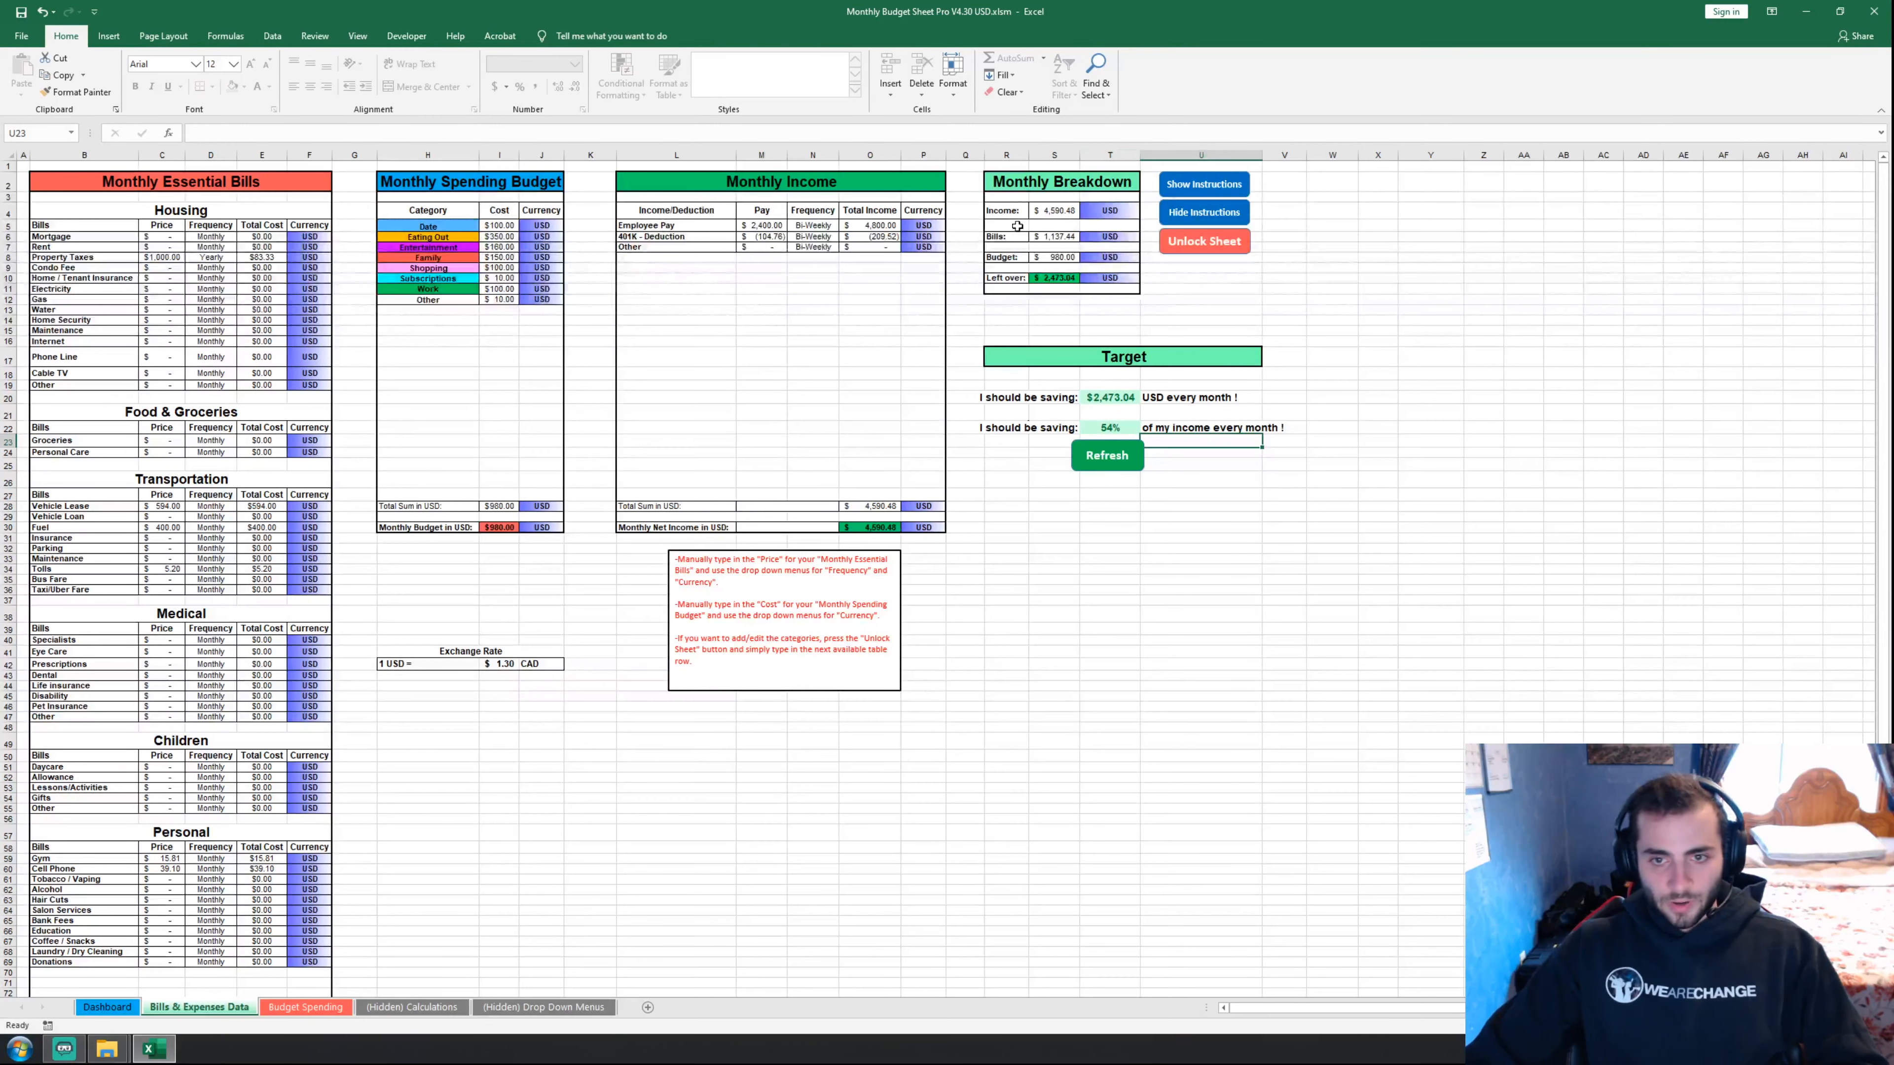
click(1126, 429)
drag(1065, 208, 1064, 294)
click(1176, 362)
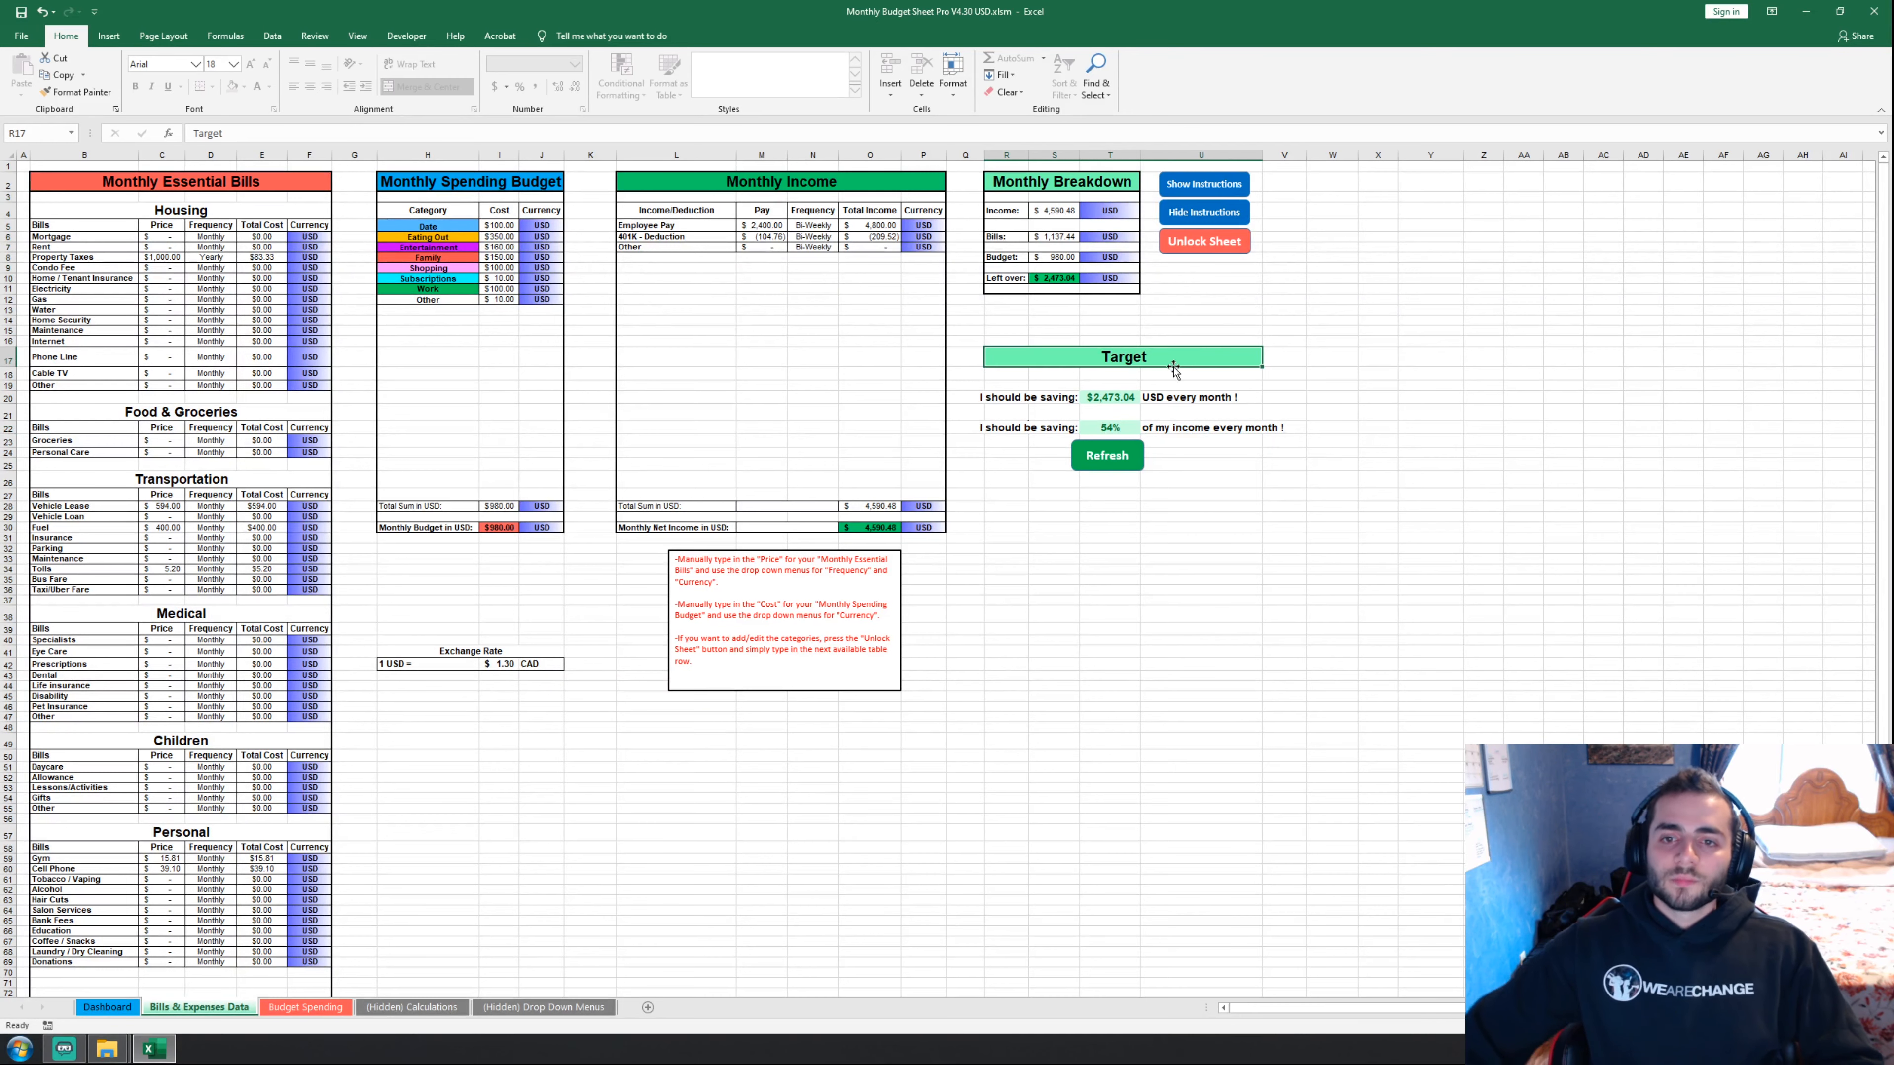
click(1193, 506)
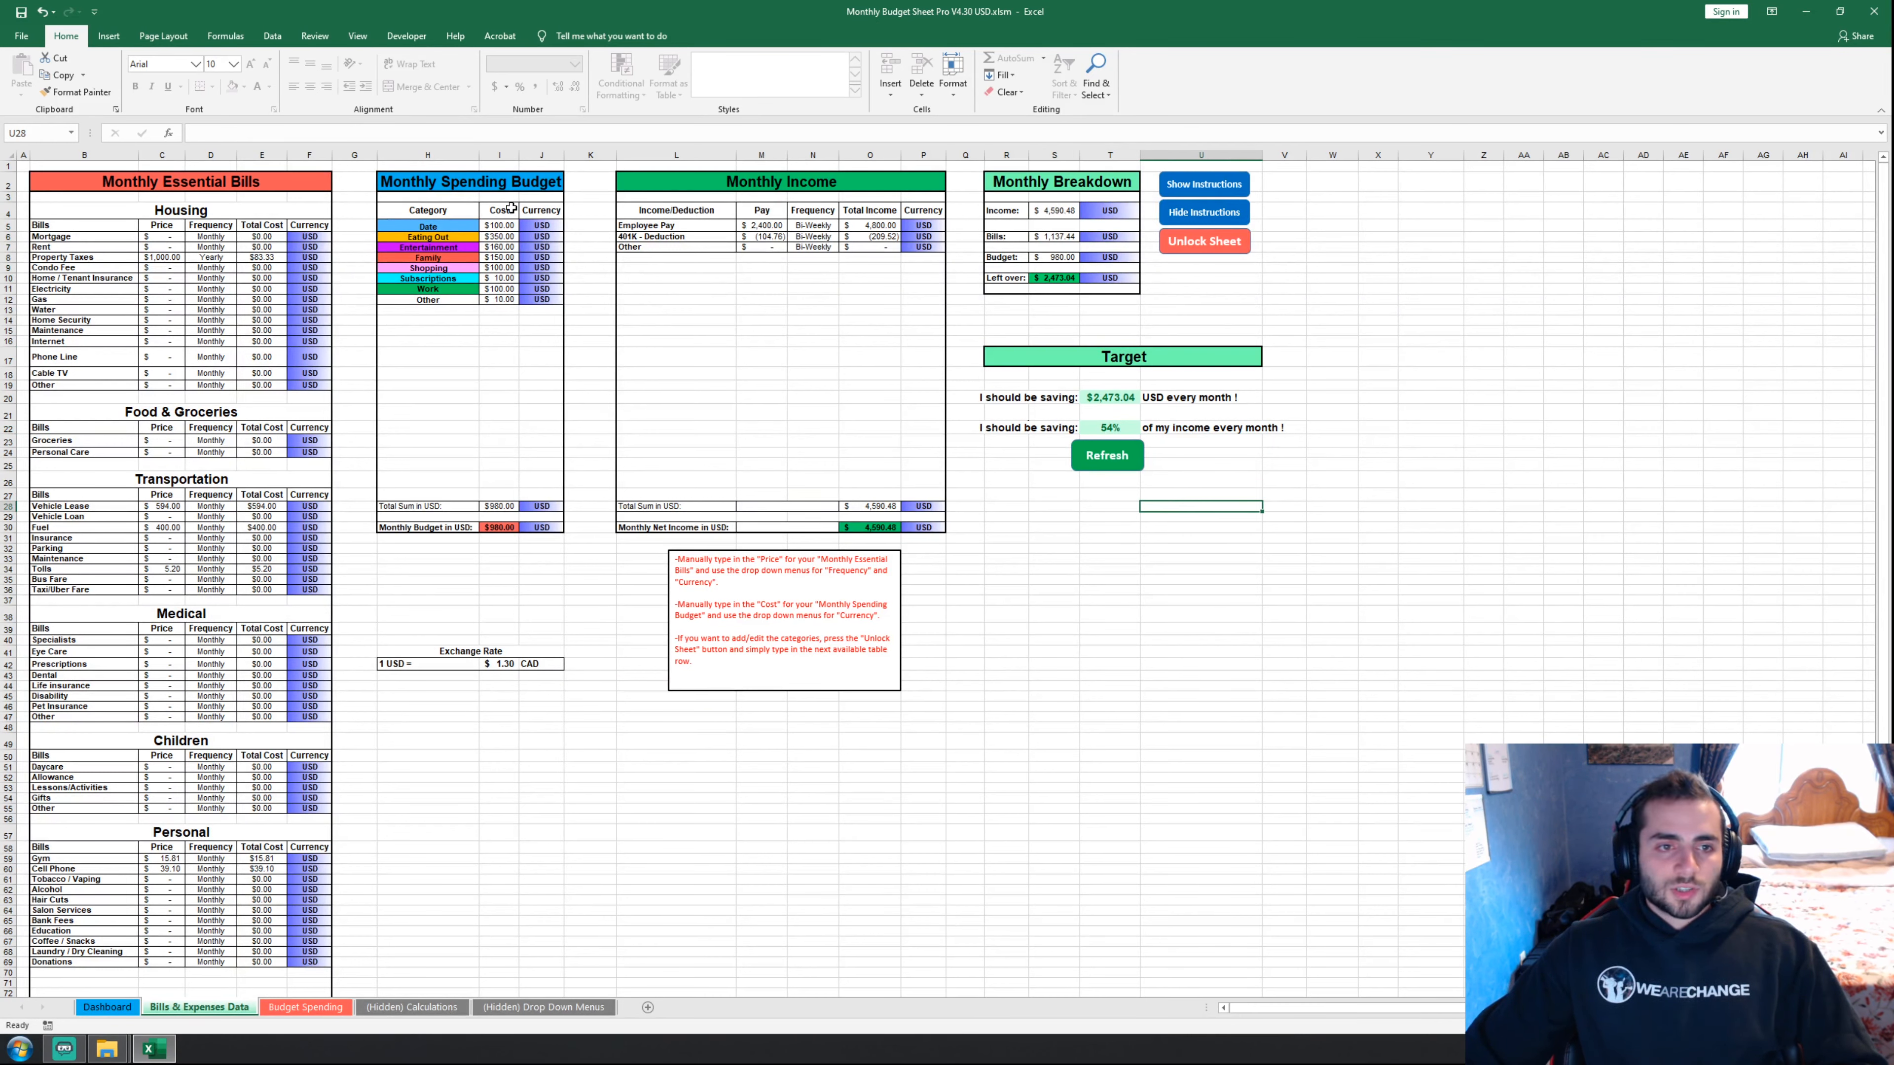
- Unlock the sheet, try editing the Family category name in the spending budget, and refresh the sheet to lock it again
click(1205, 241)
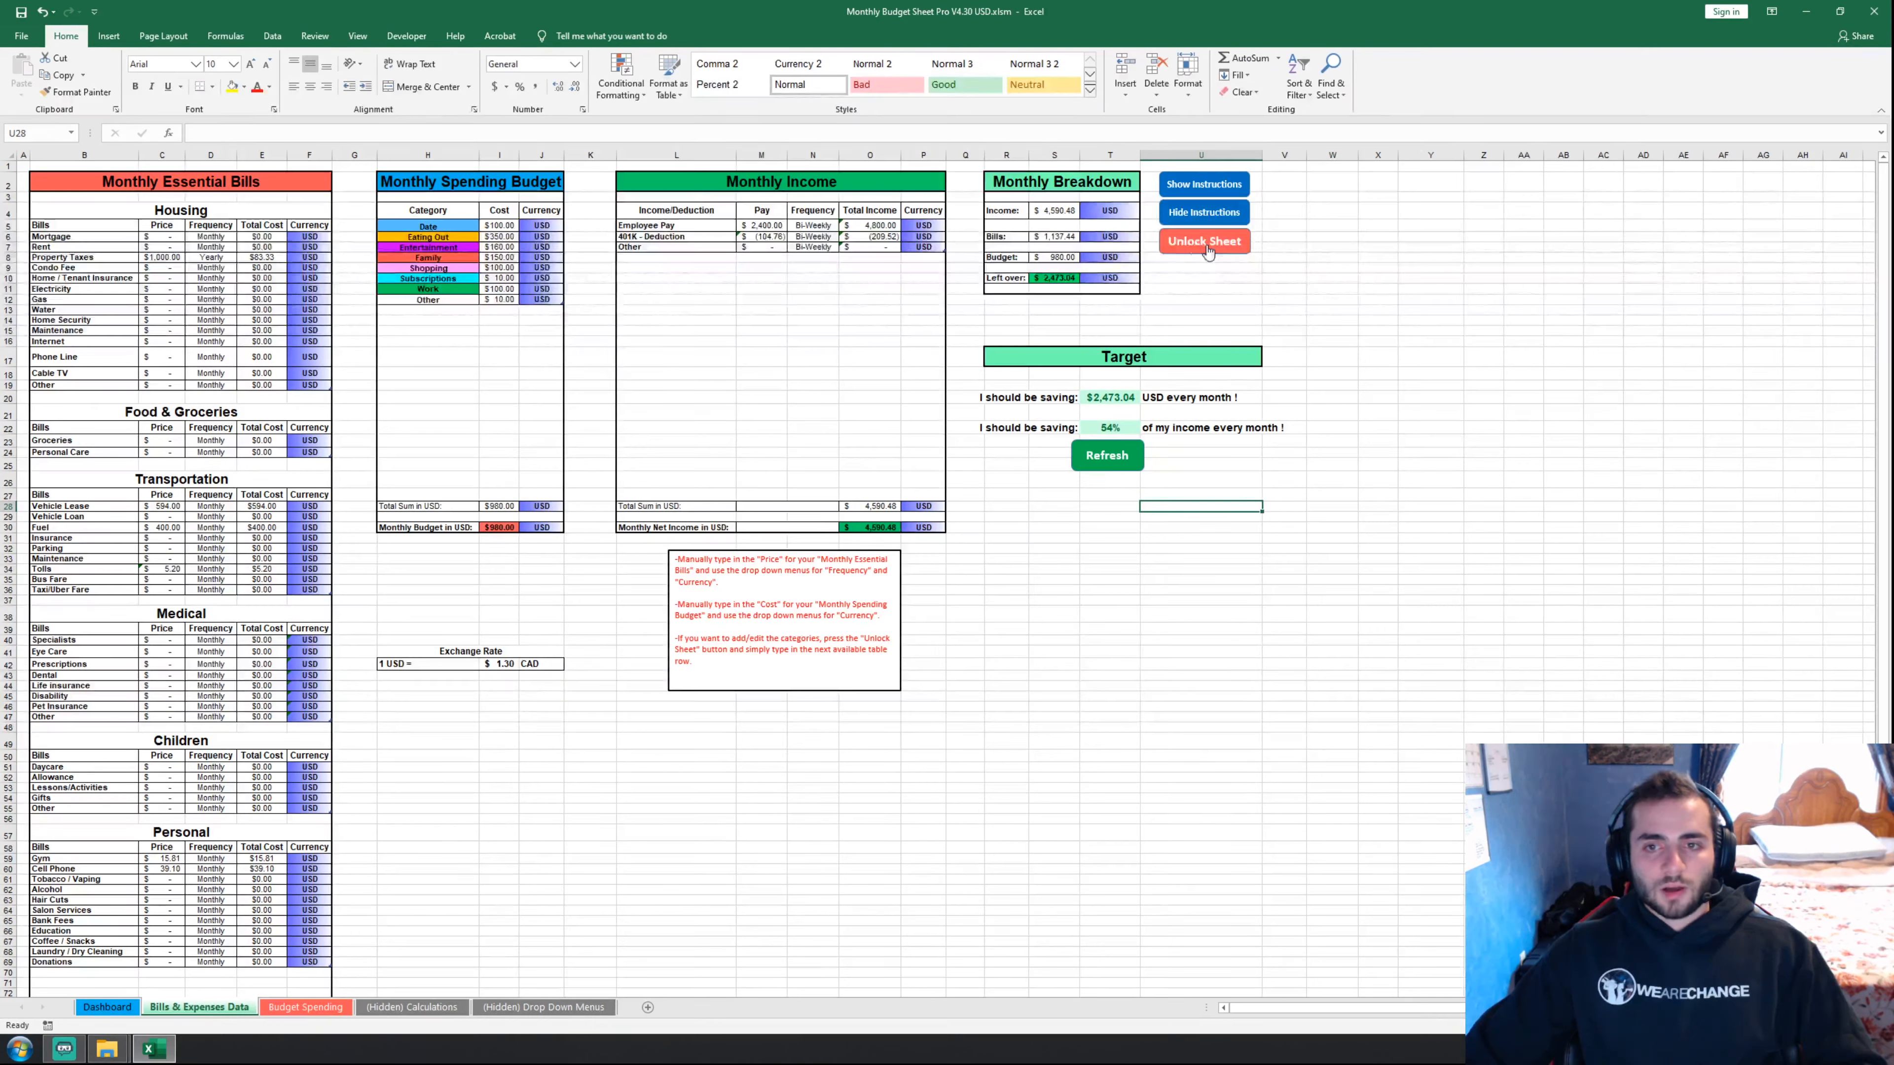
click(439, 256)
double_click(451, 258)
text(ghxf)
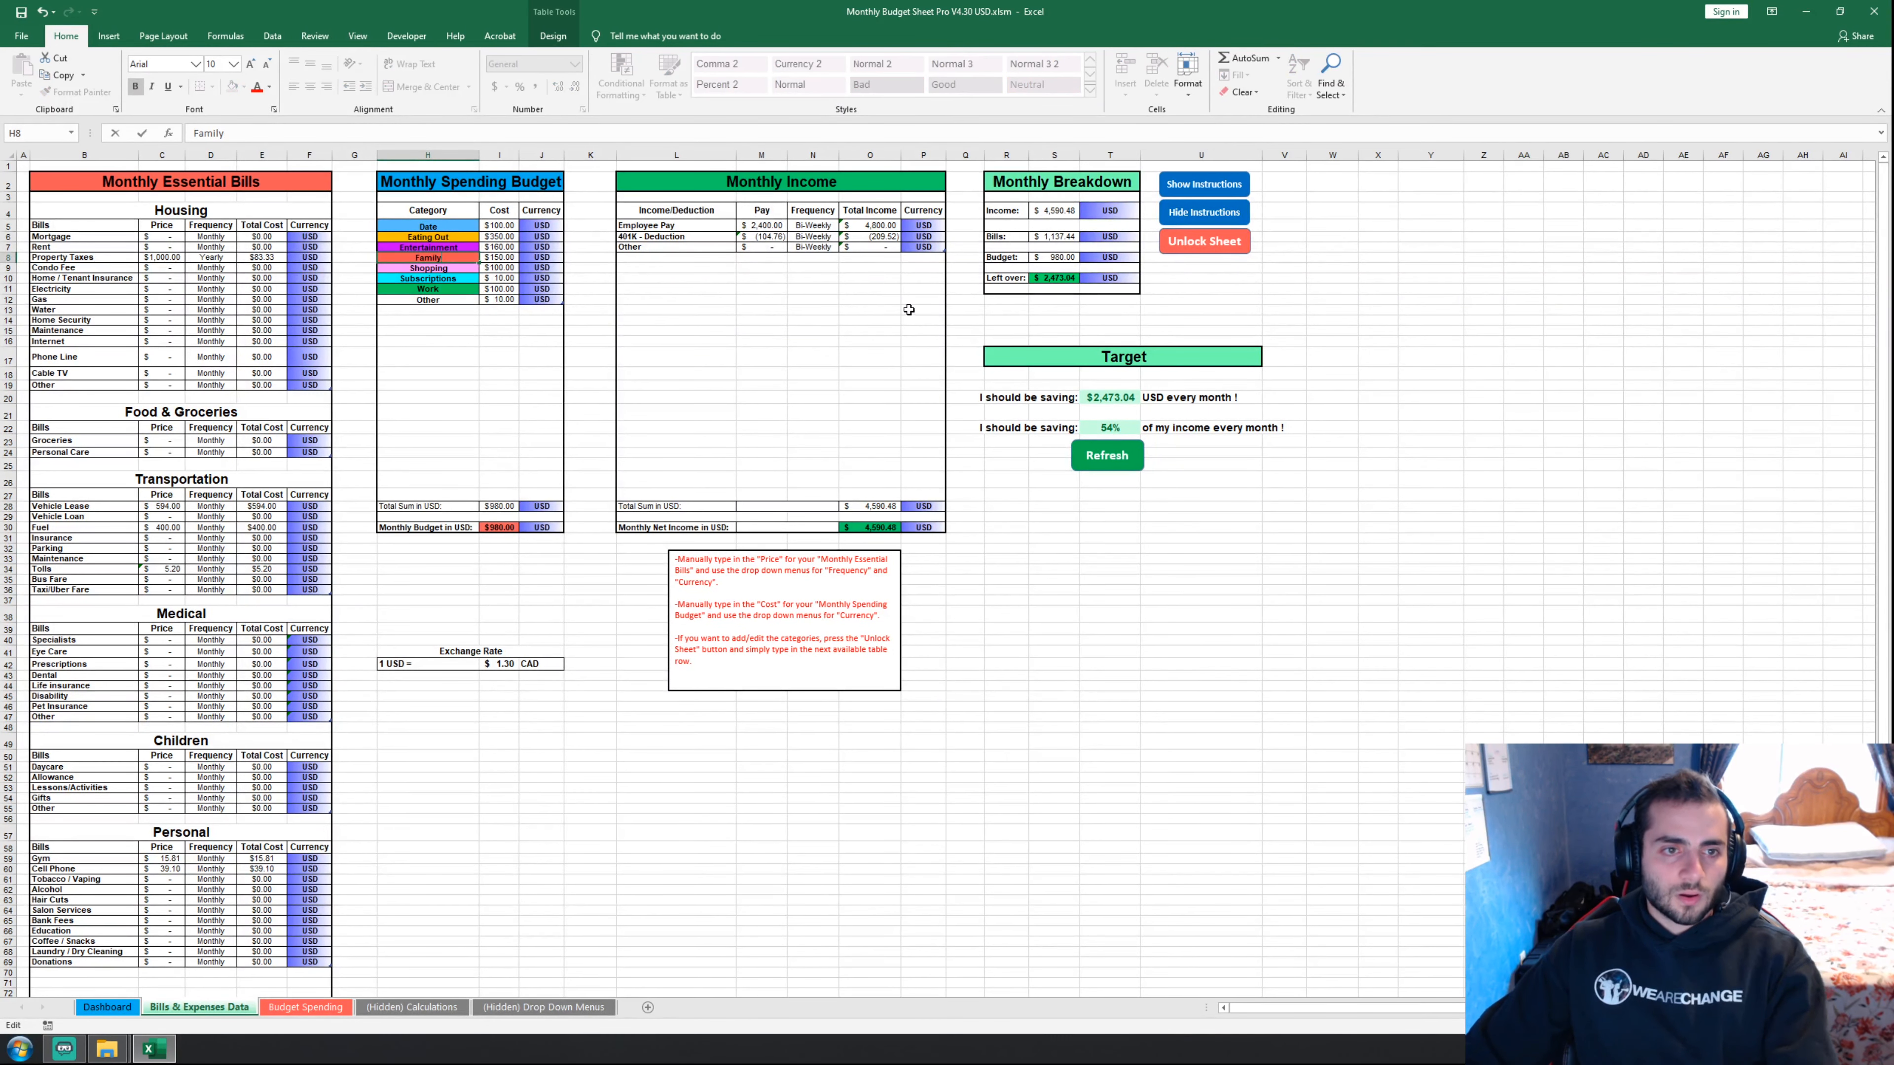
click(1109, 454)
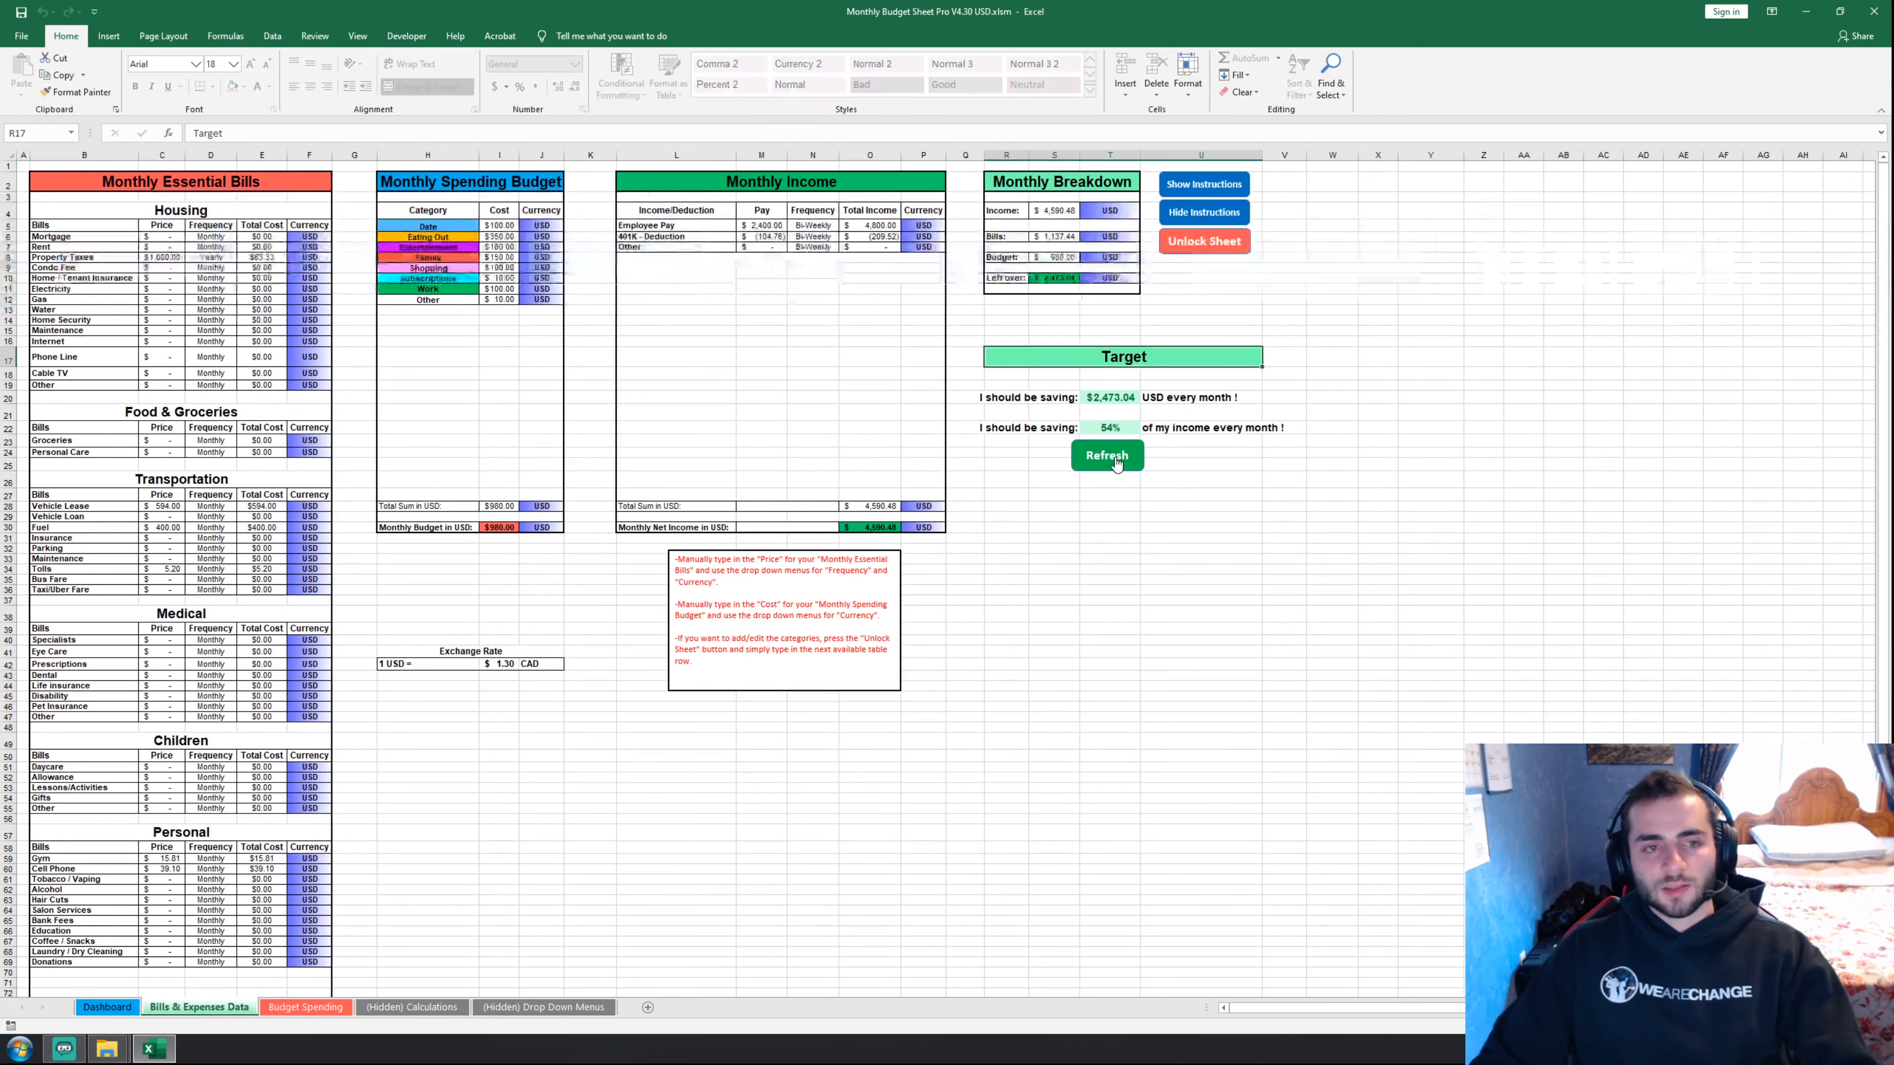
- Try to edit the locked Subscriptions category name in the Monthly Spending Budget
click(450, 279)
double_click(449, 279)
key(Return)
double_click(433, 279)
key(Return)
- Try to edit the locked Home Security and Maintenance bill names, dismiss the protection warnings, and refresh the sheet
click(77, 317)
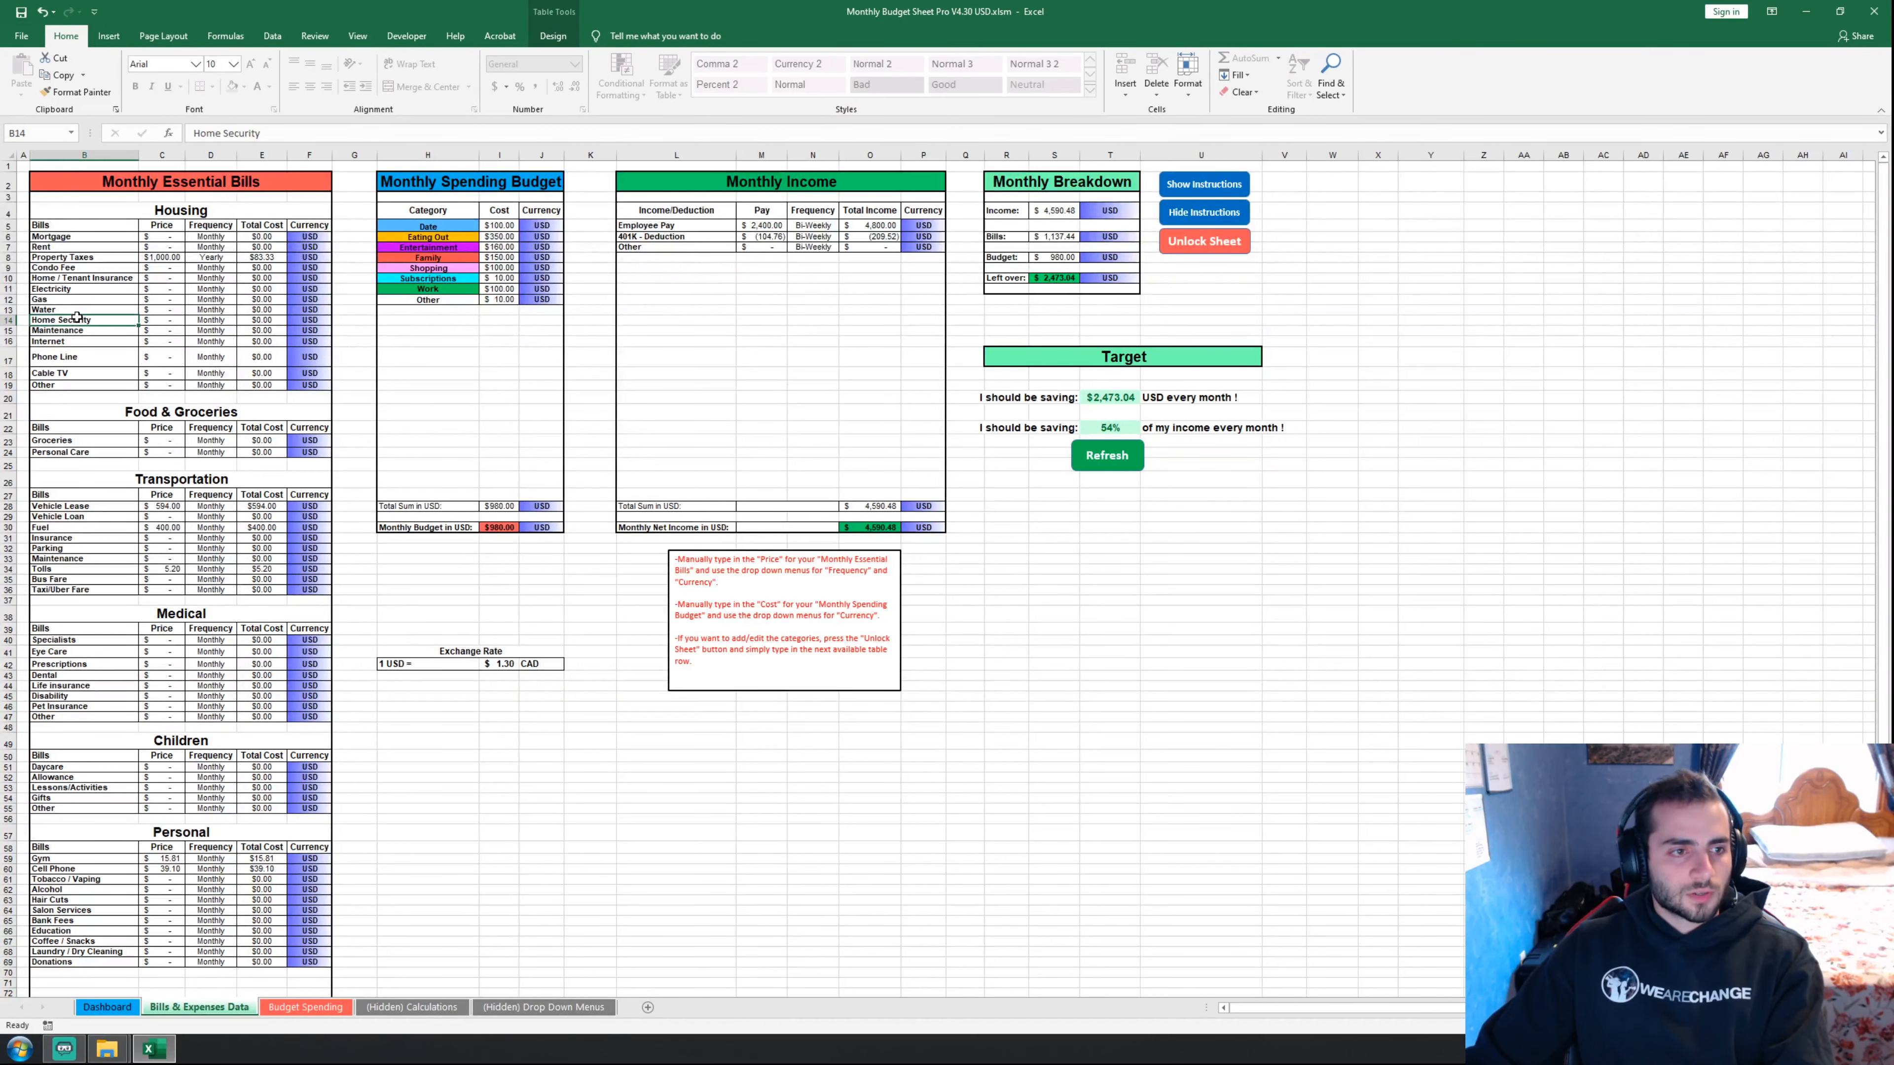
double_click(71, 320)
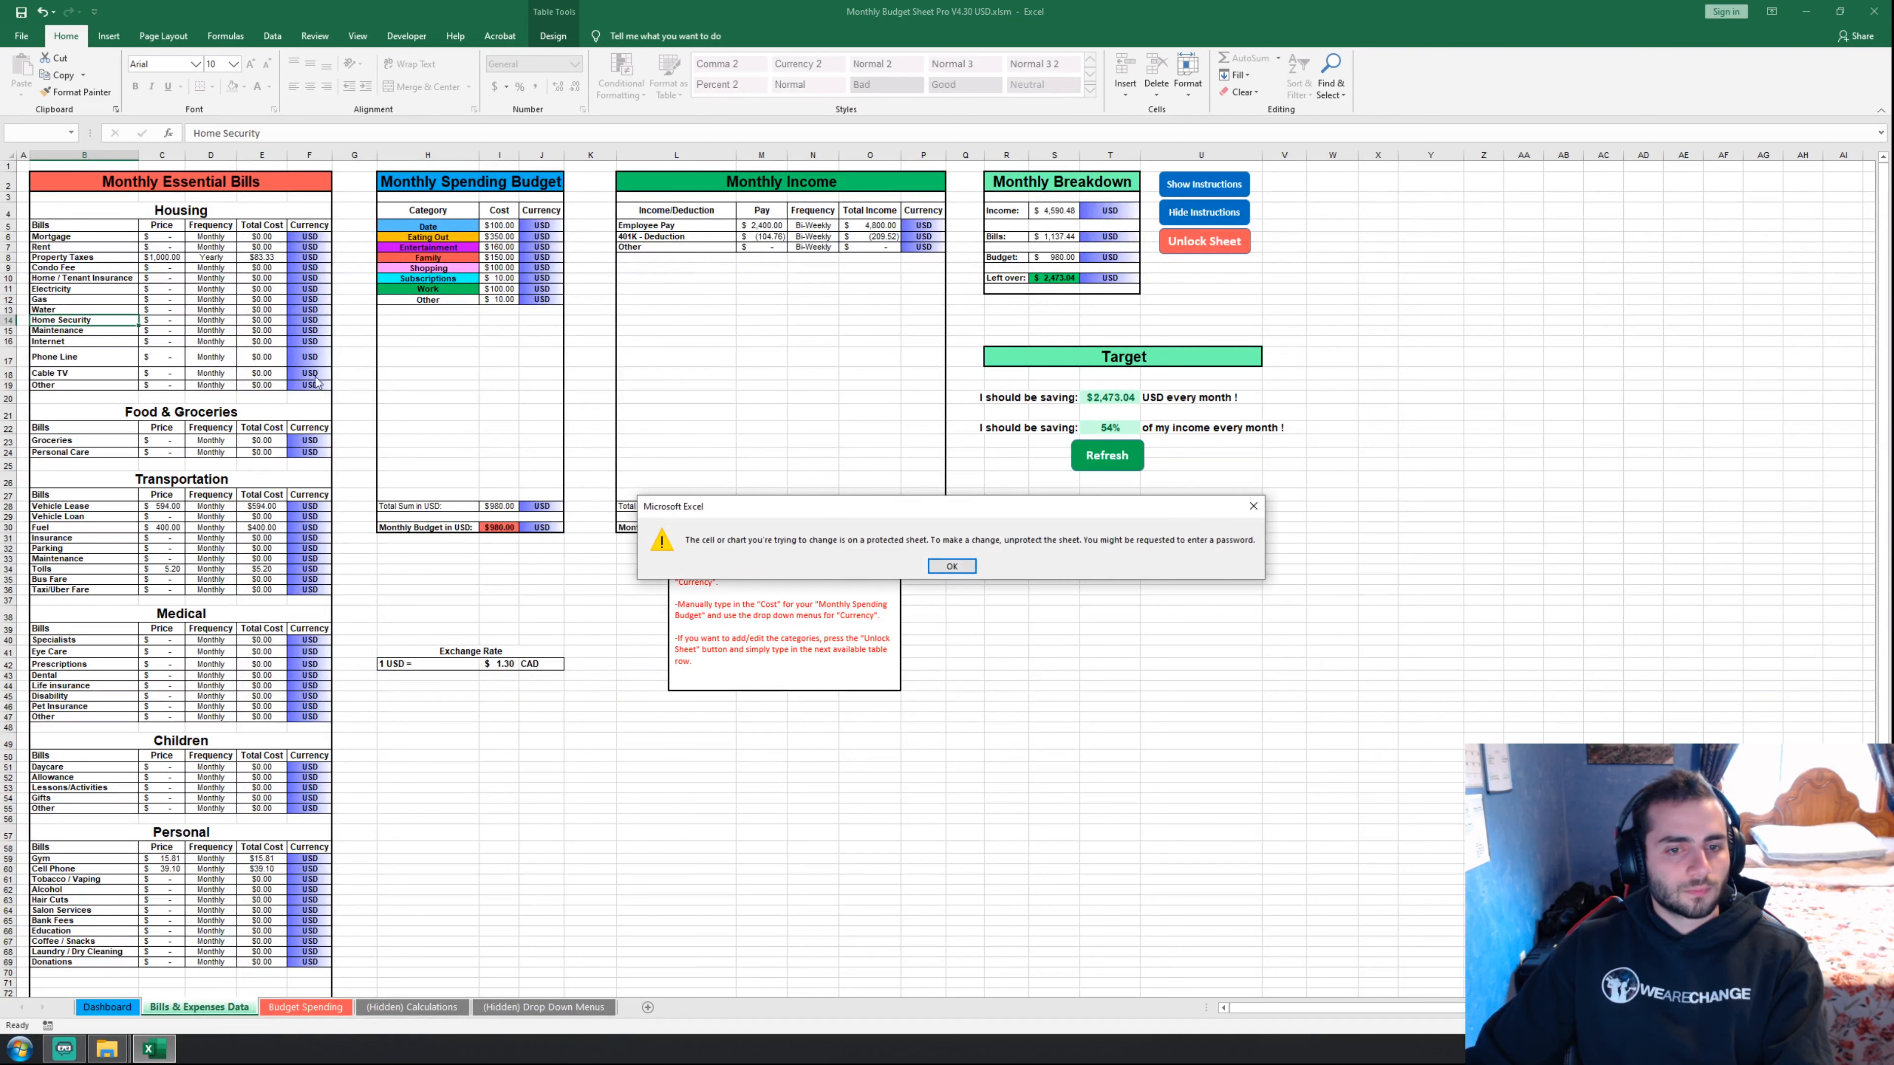
click(951, 566)
double_click(90, 330)
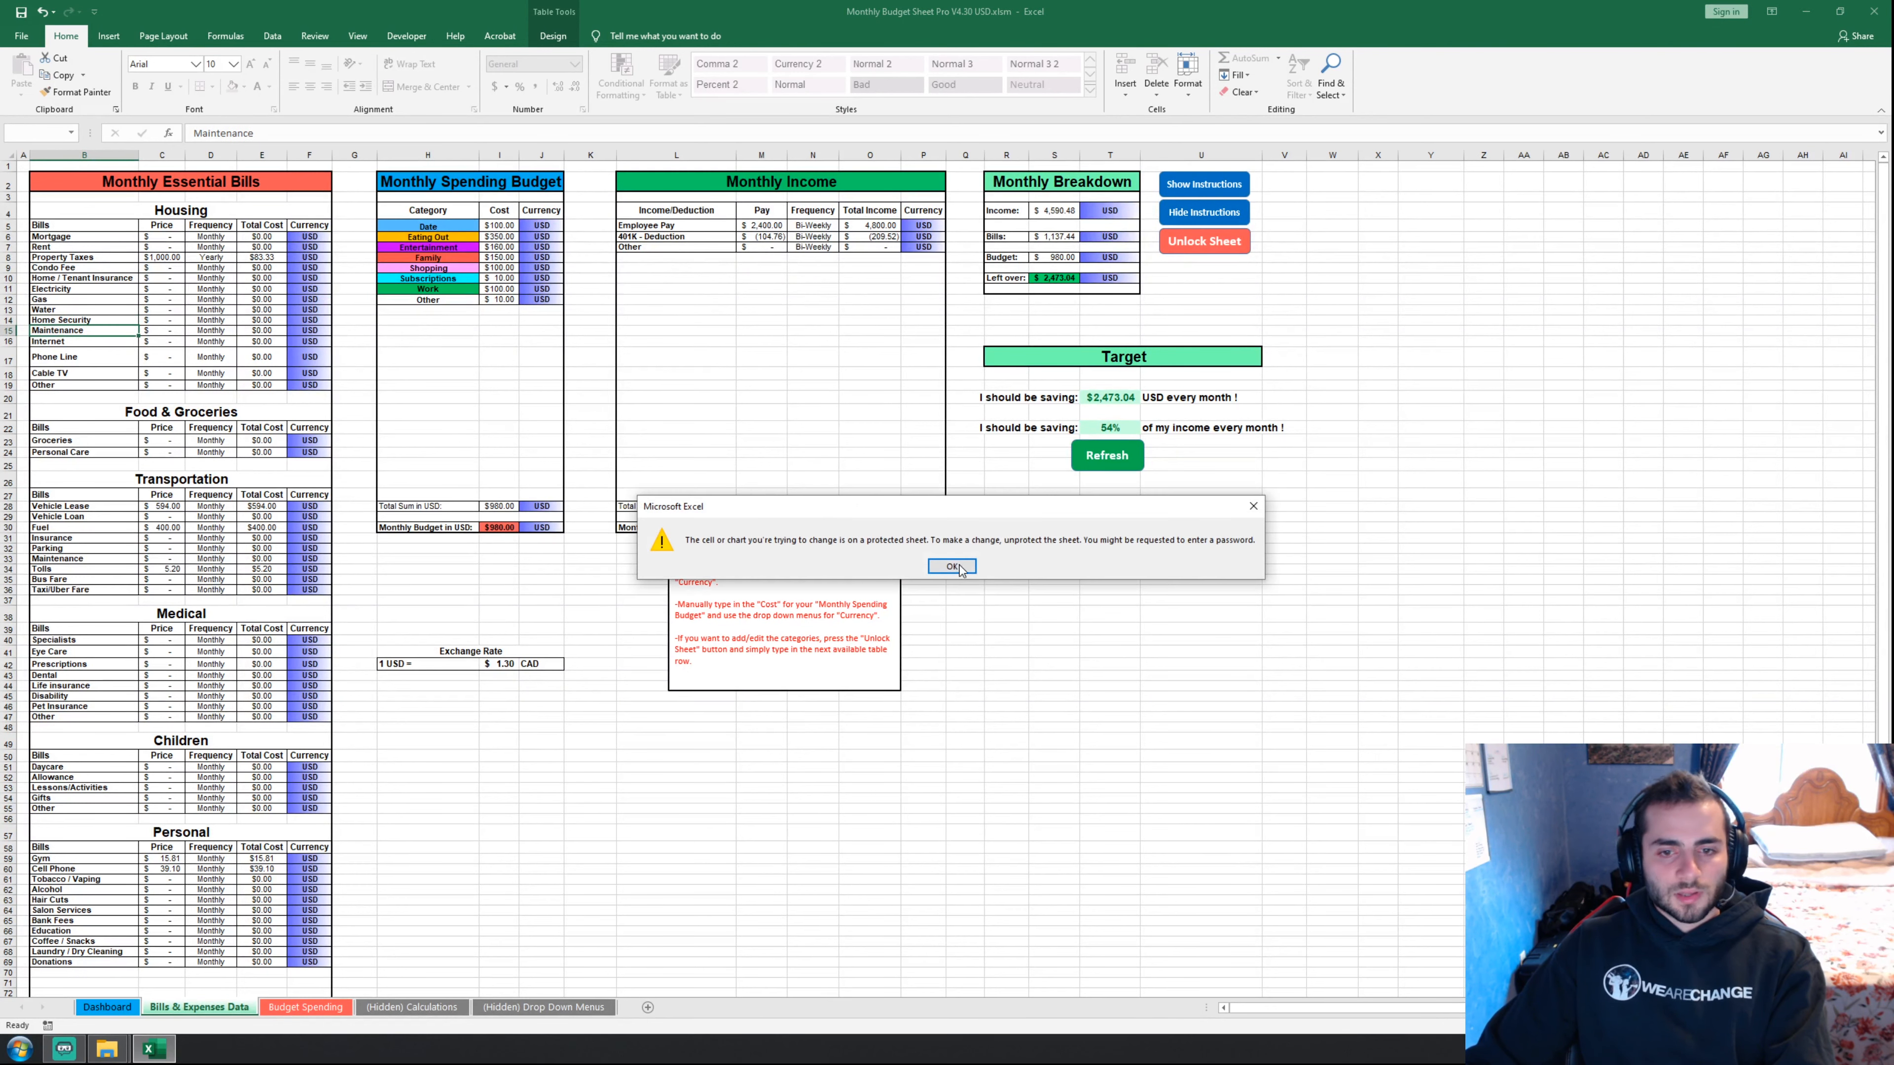
click(961, 567)
double_click(84, 332)
click(1115, 467)
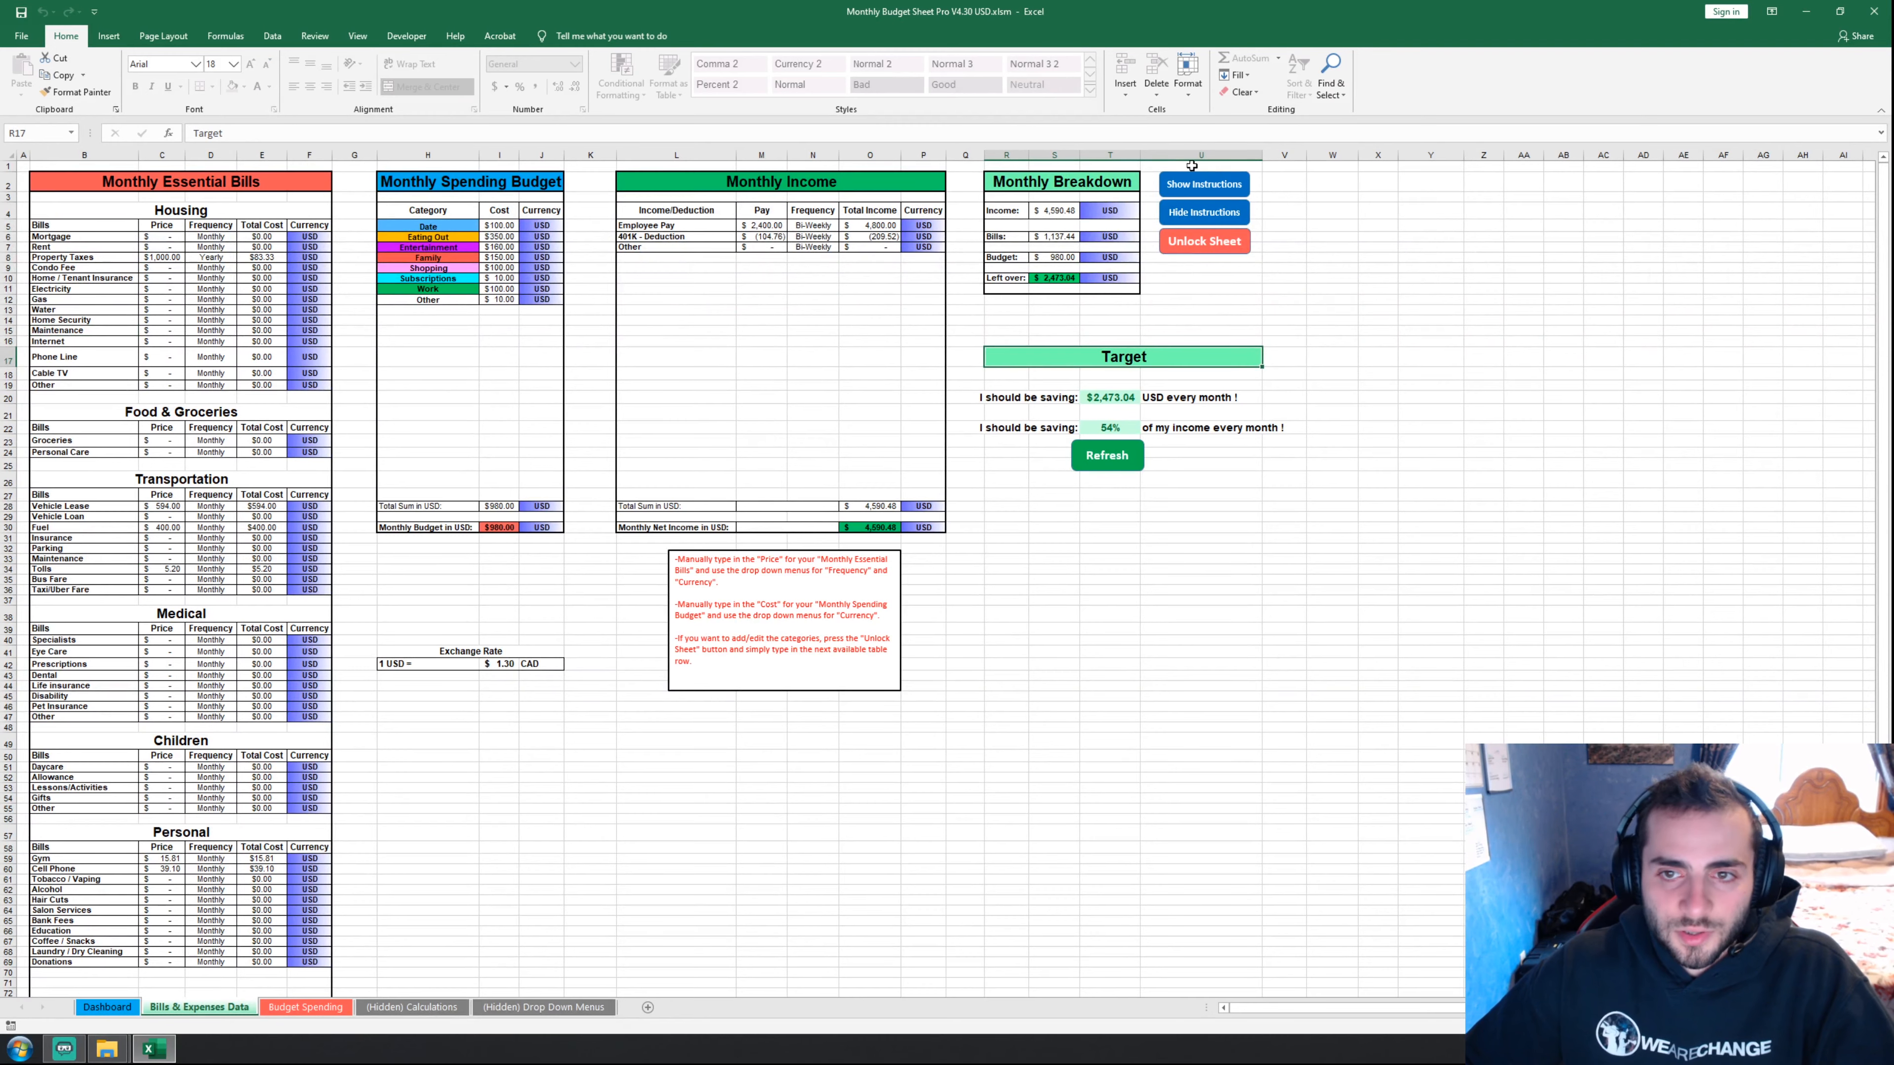
- Hide the sheet's instructions, show them again, and refresh the data
click(1193, 214)
click(1194, 182)
click(1120, 454)
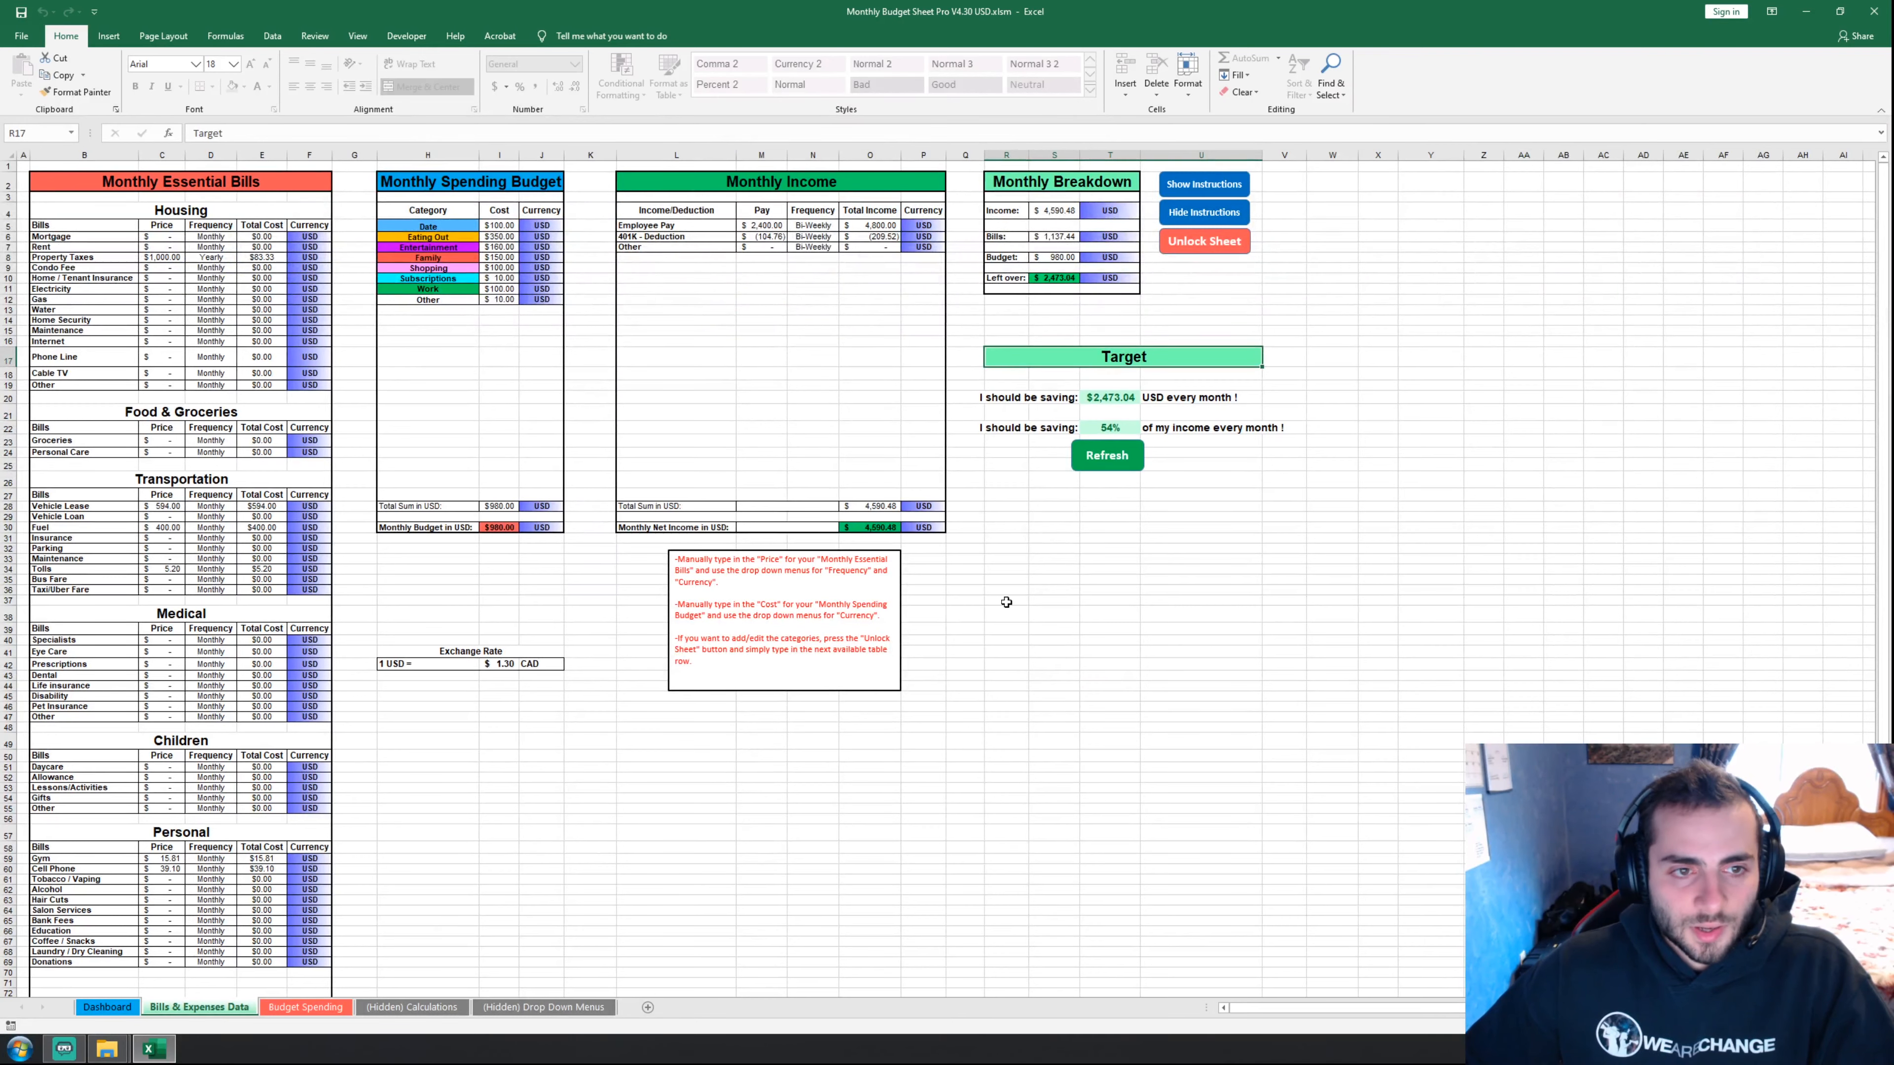
- On the Budget Spending sheet, enter McD's as the purchase description in row 13 of the Monthly Spending table
click(297, 1008)
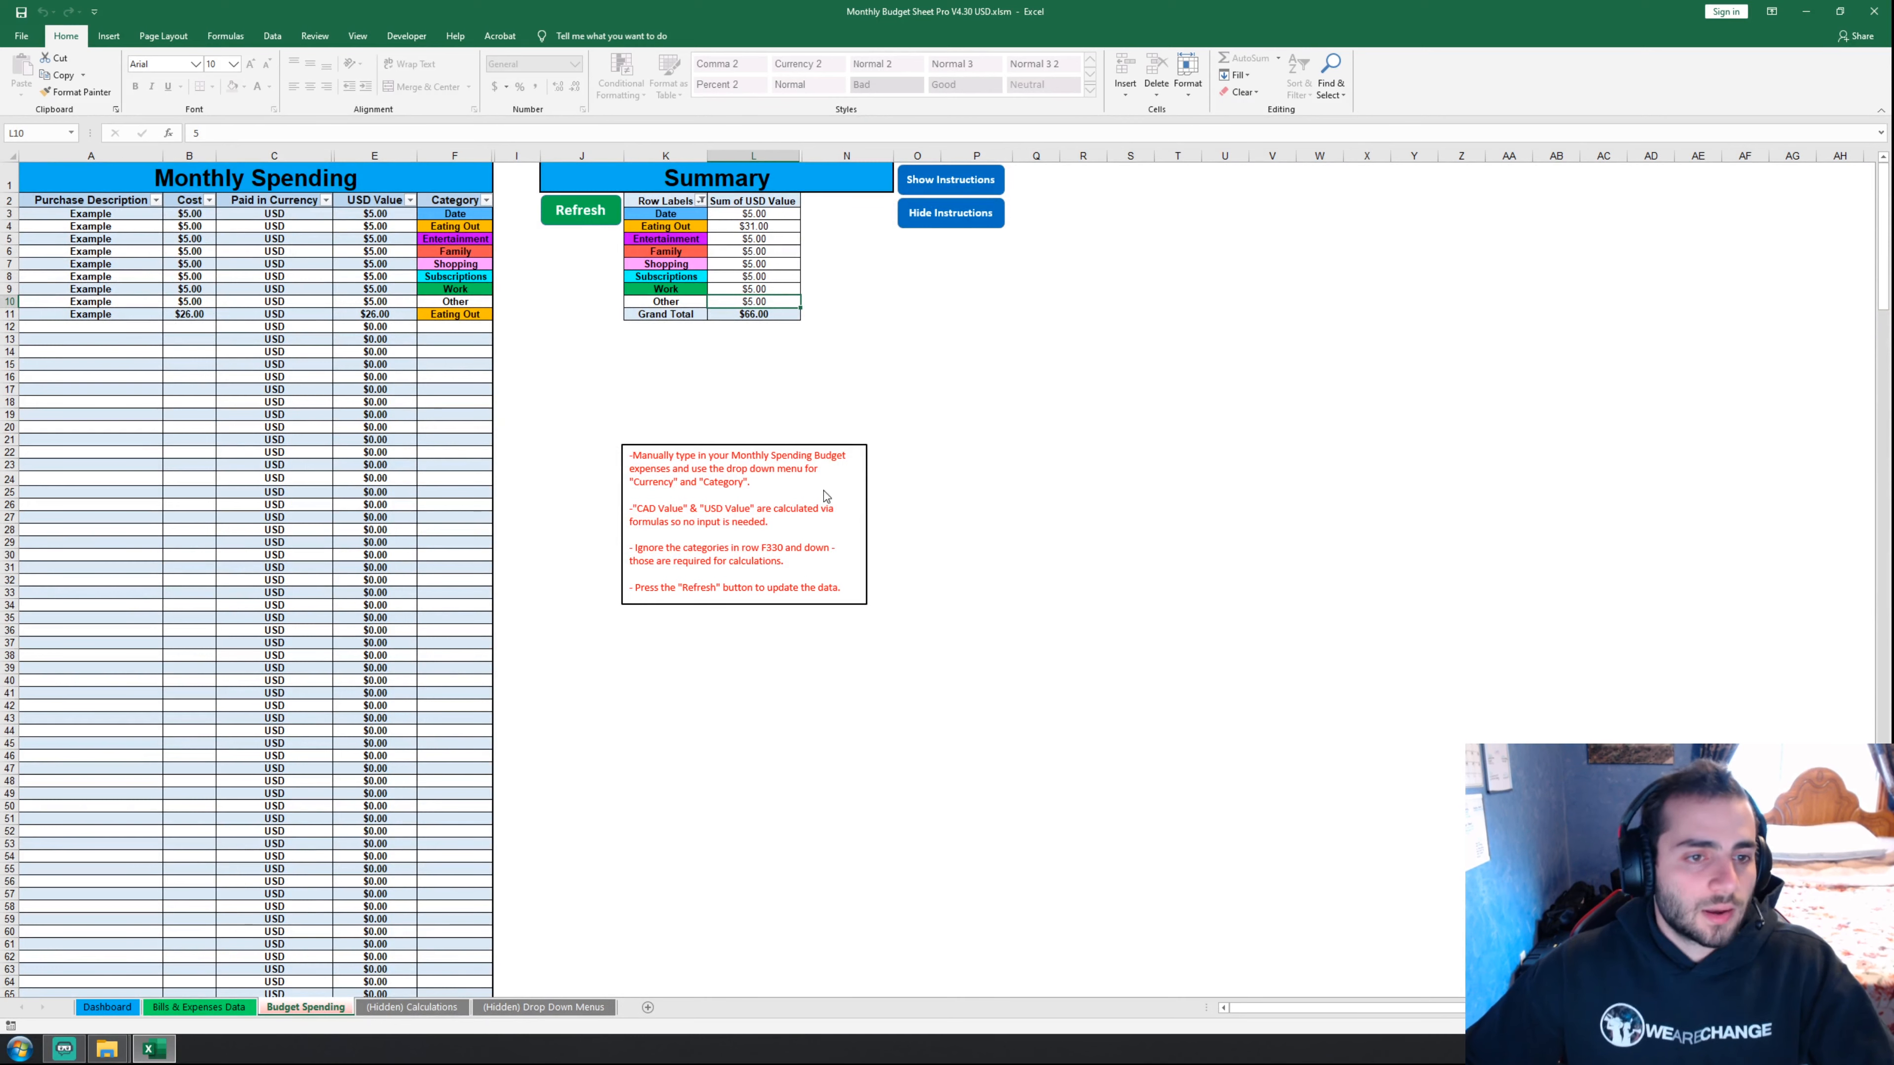
click(89, 339)
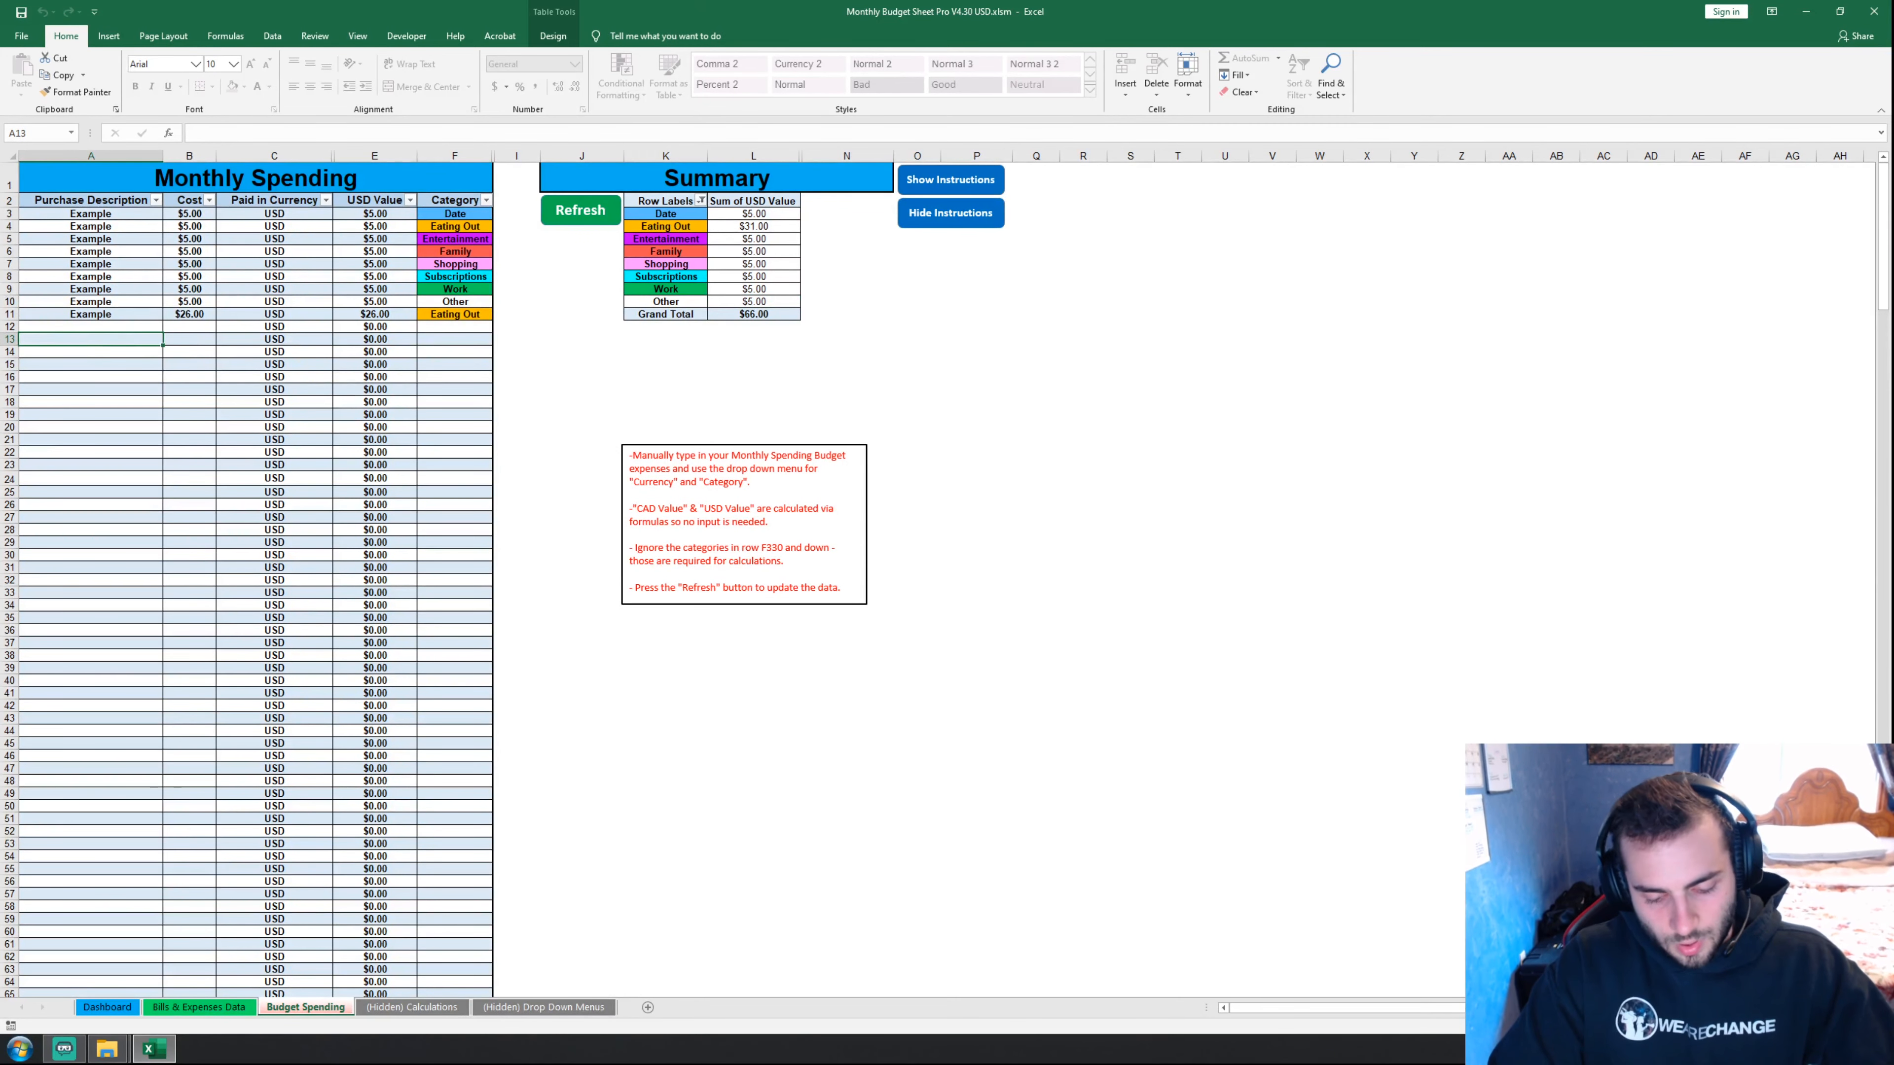
text(Mcdondals)
key(BackSpace)
key(BackSpace)
key(BackSpace)
key(BackSpace)
key(BackSpace)
key(BackSpace)
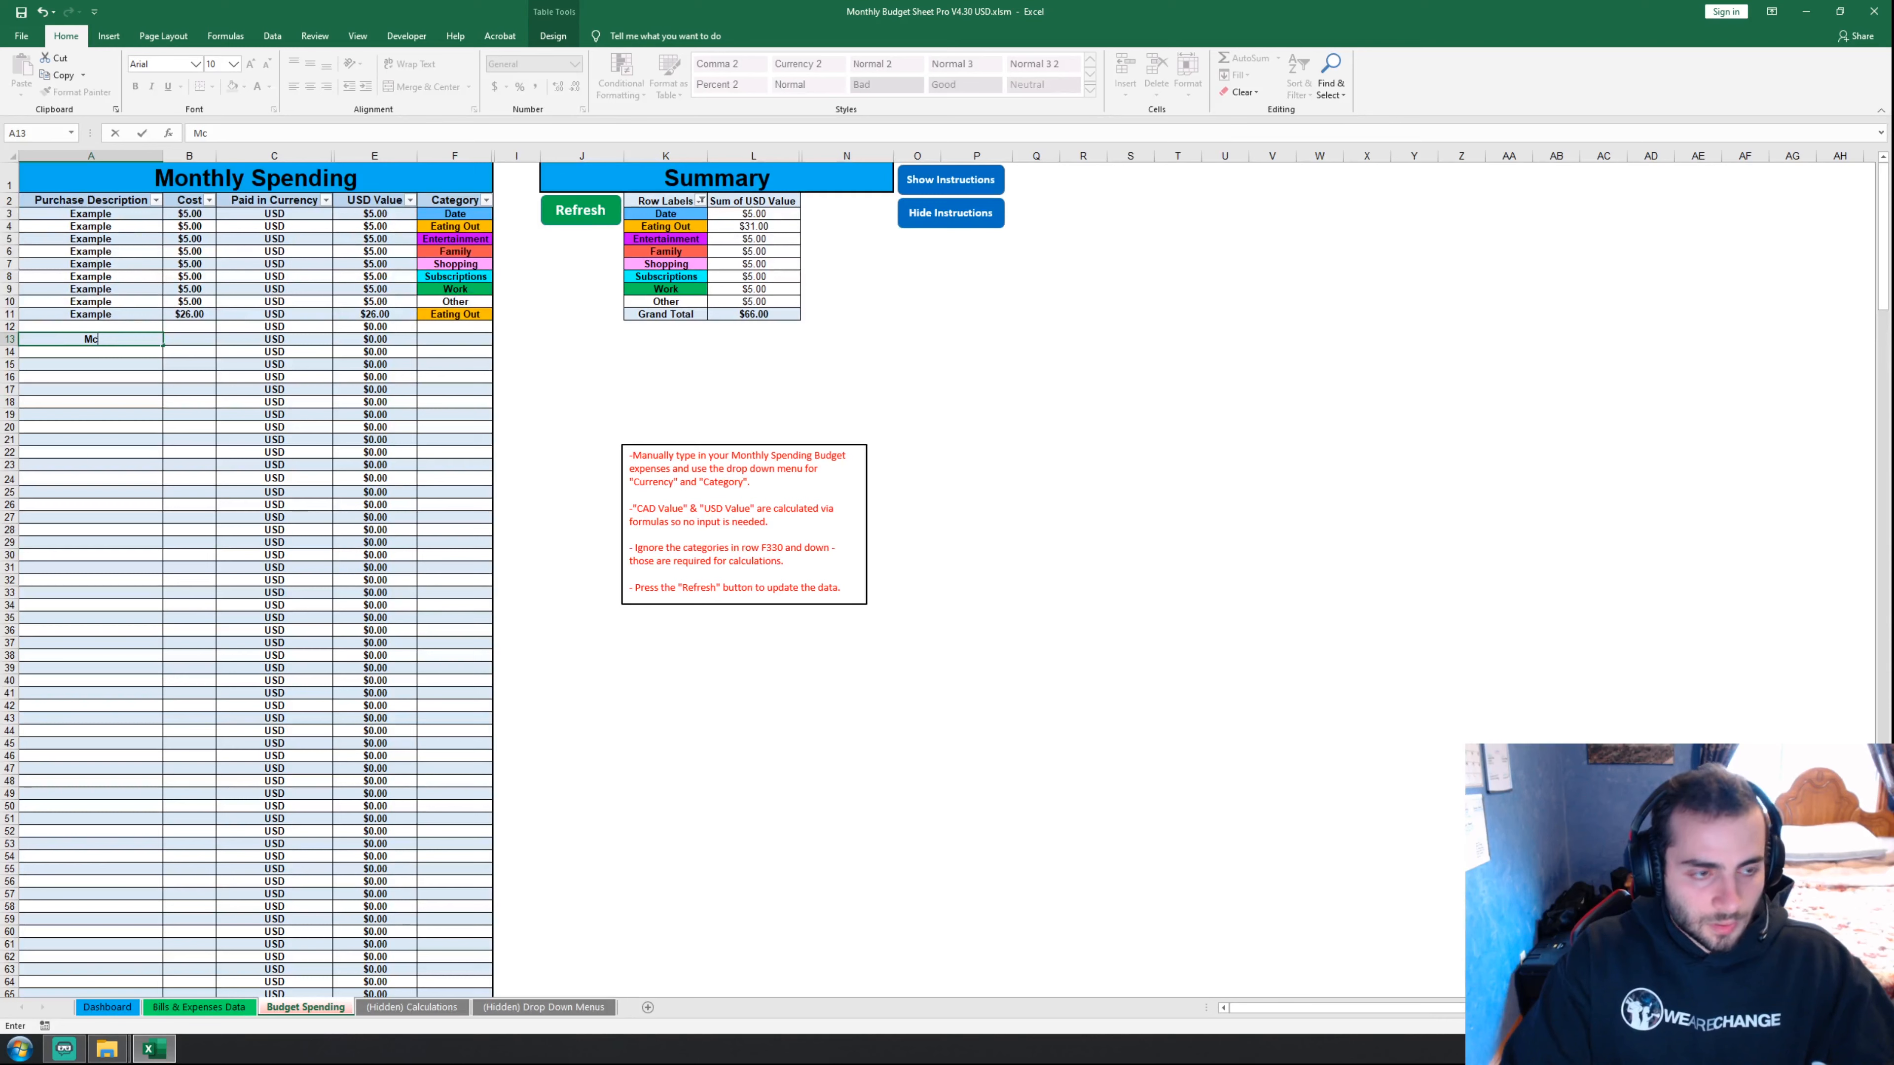
key(Tab)
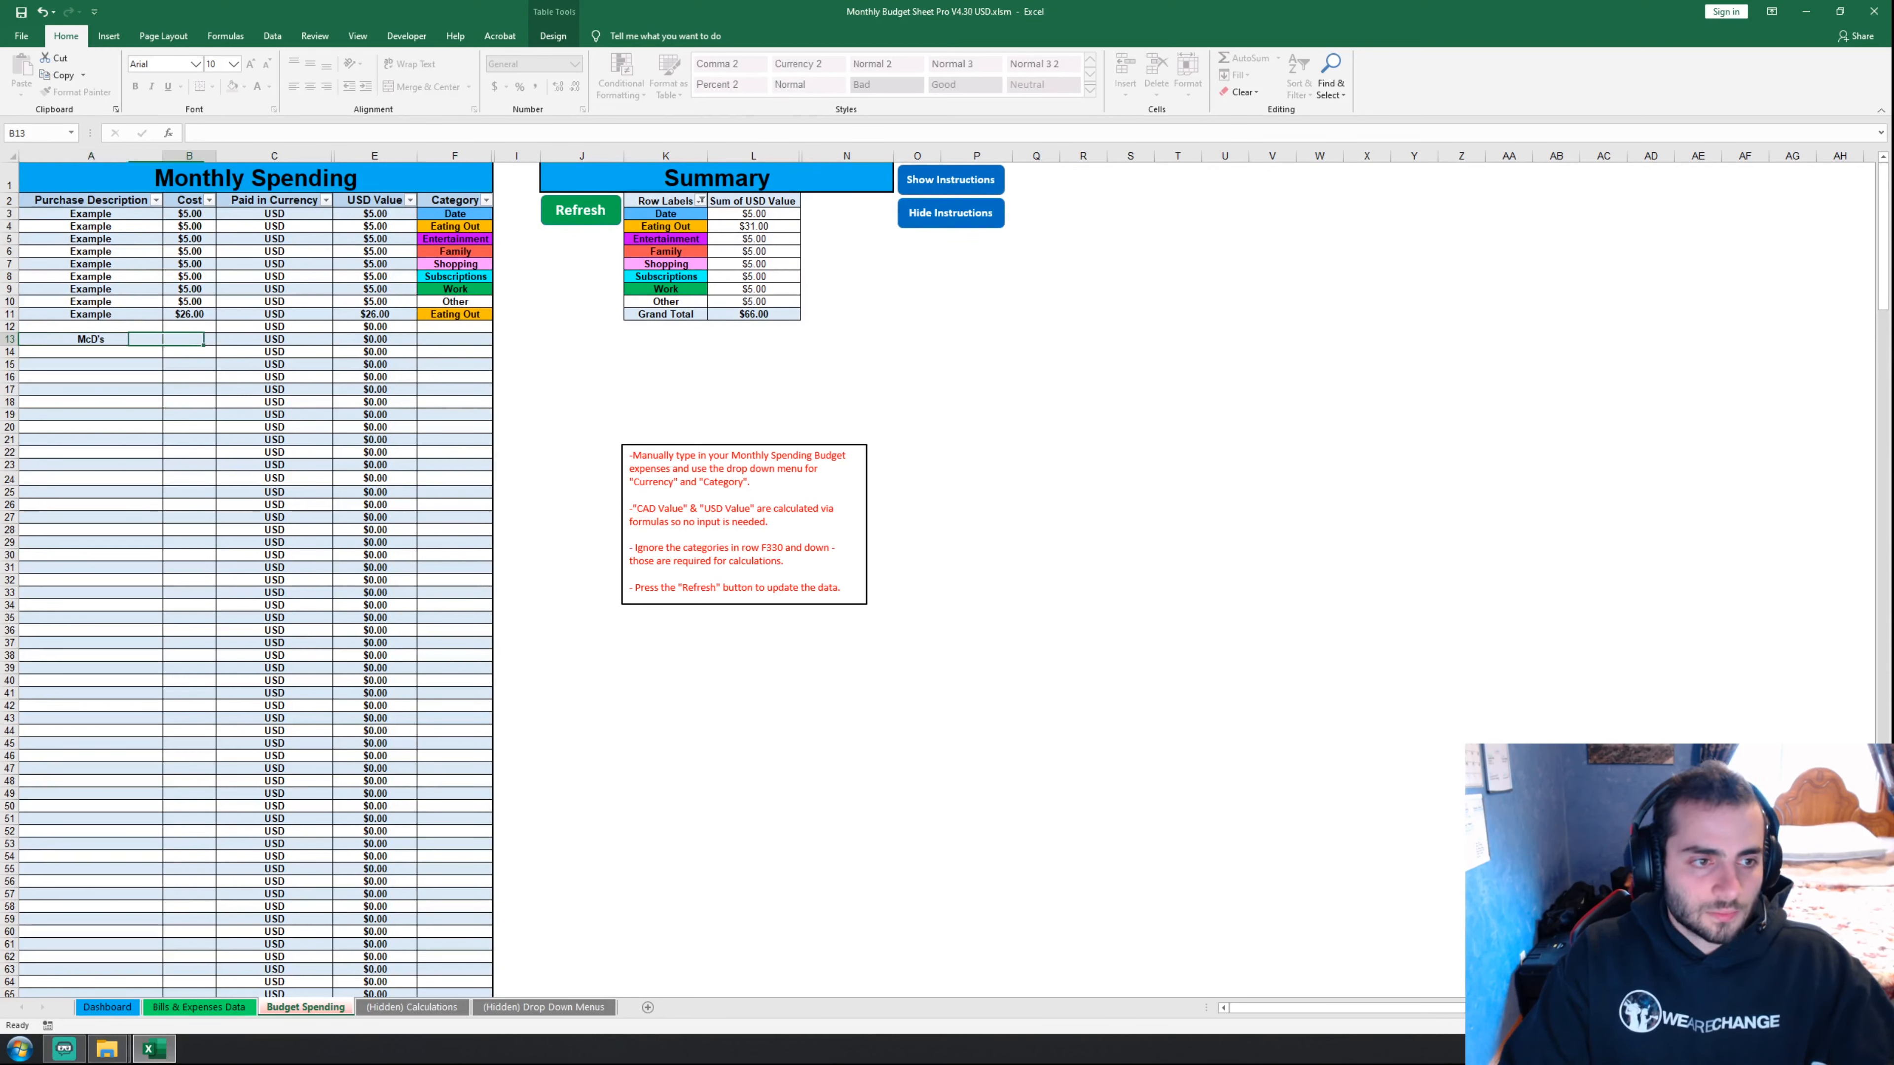
- Enter 17.26 as the cost of the McD's purchase
text(17)
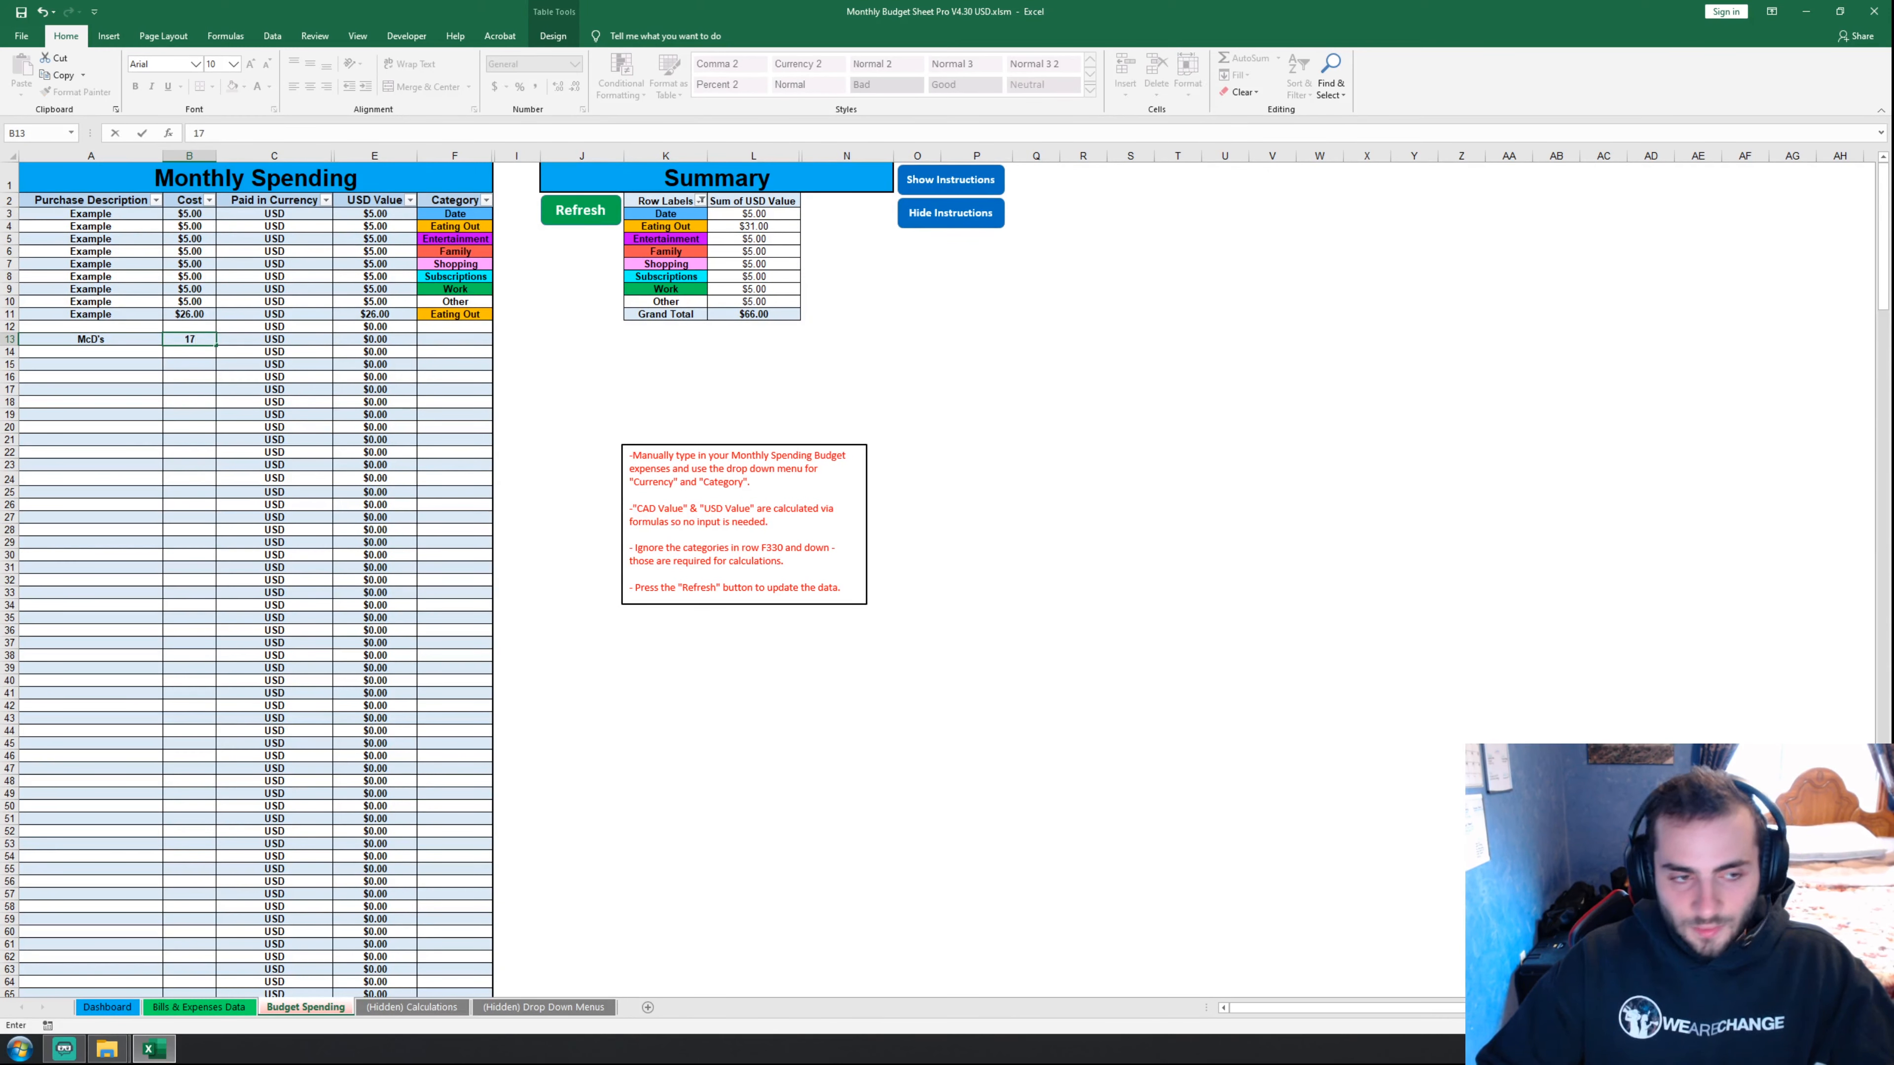
text(.26)
key(Tab)
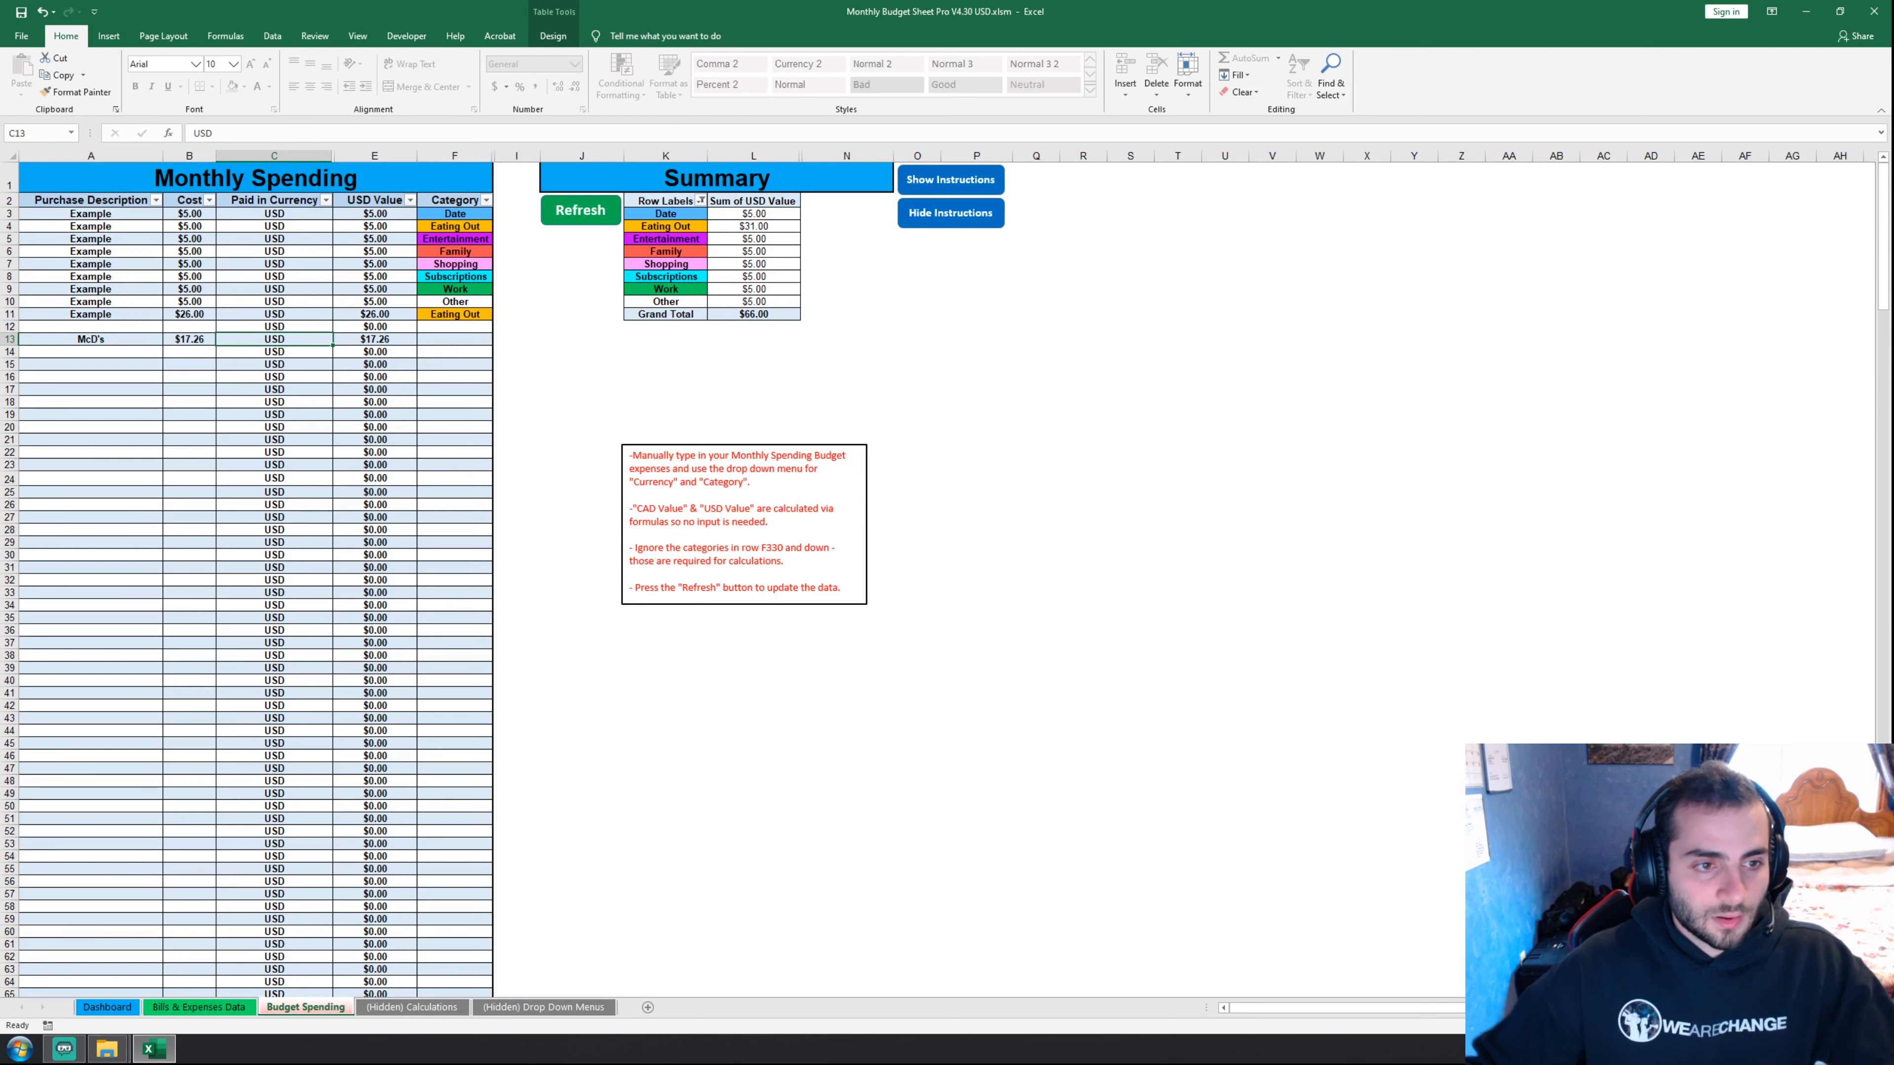
- Review the McD's purchase's currency and USD value, and set its category to Eating Out
click(460, 340)
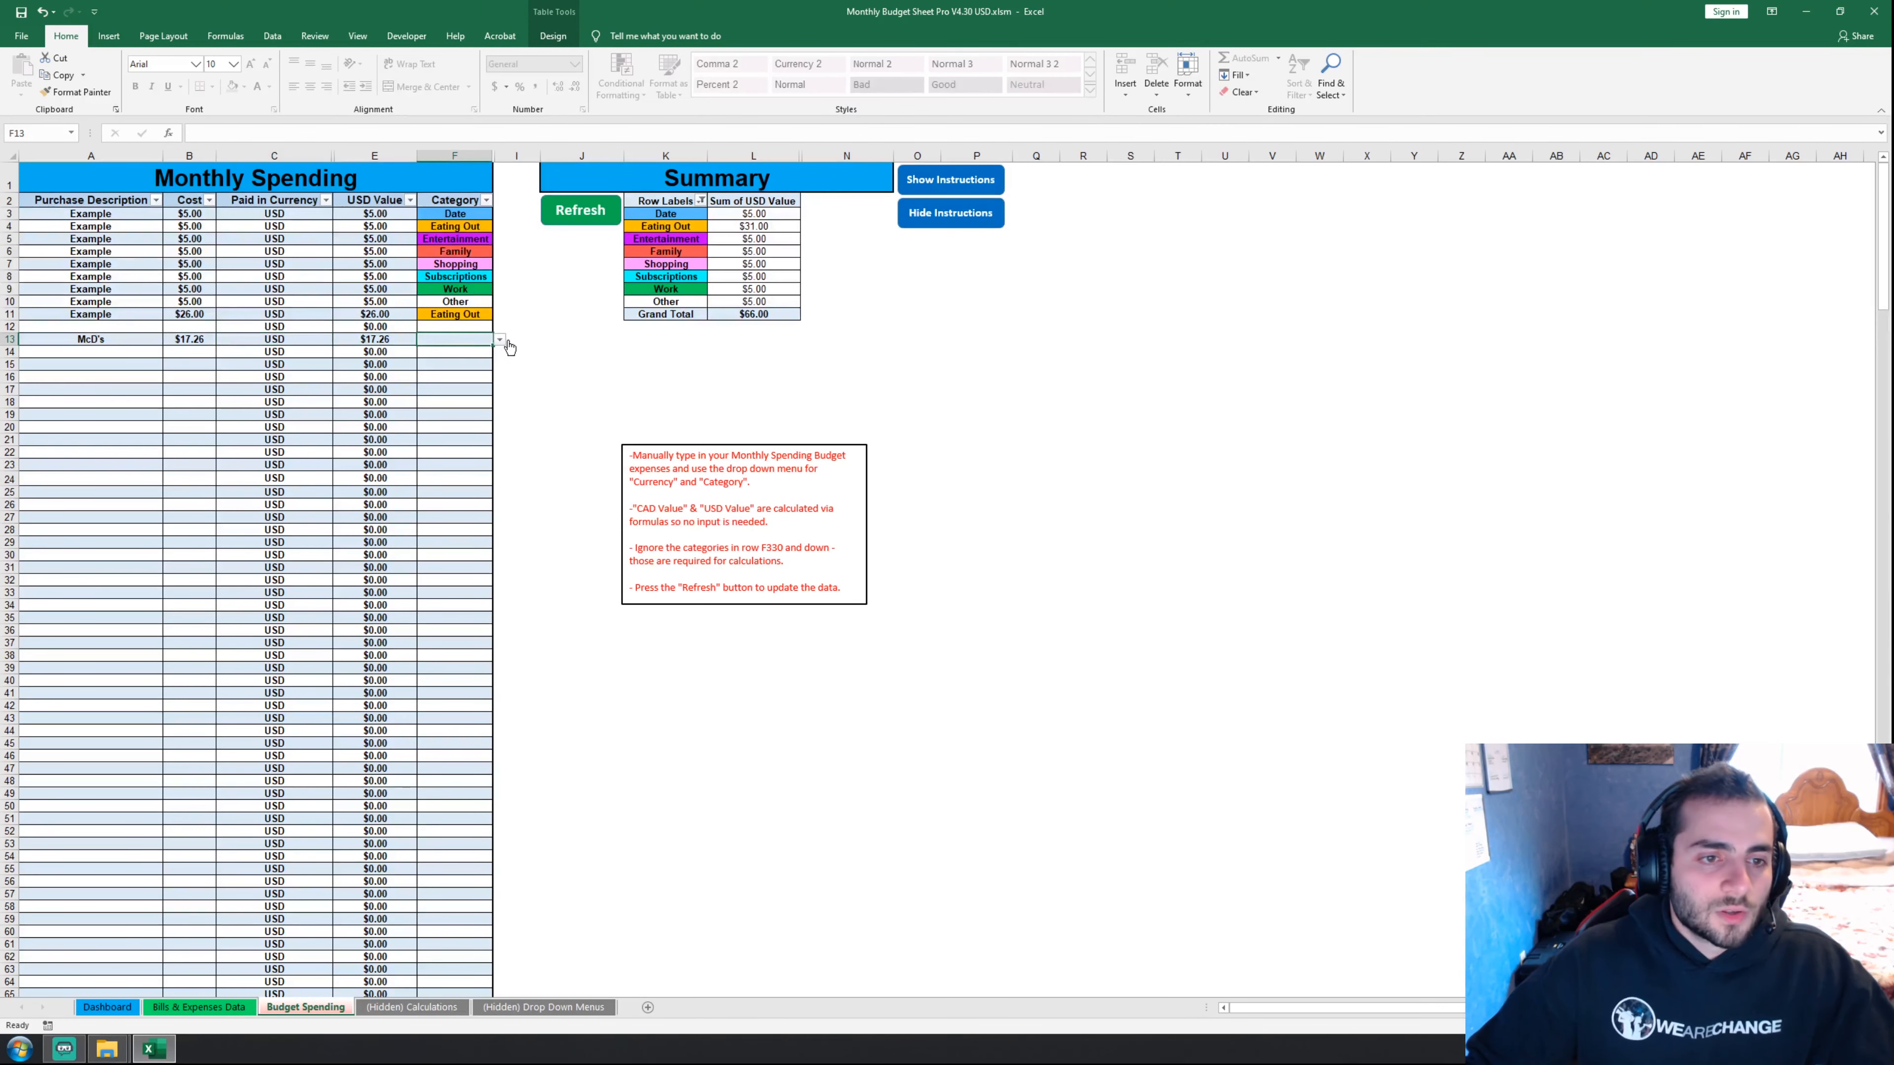
click(301, 337)
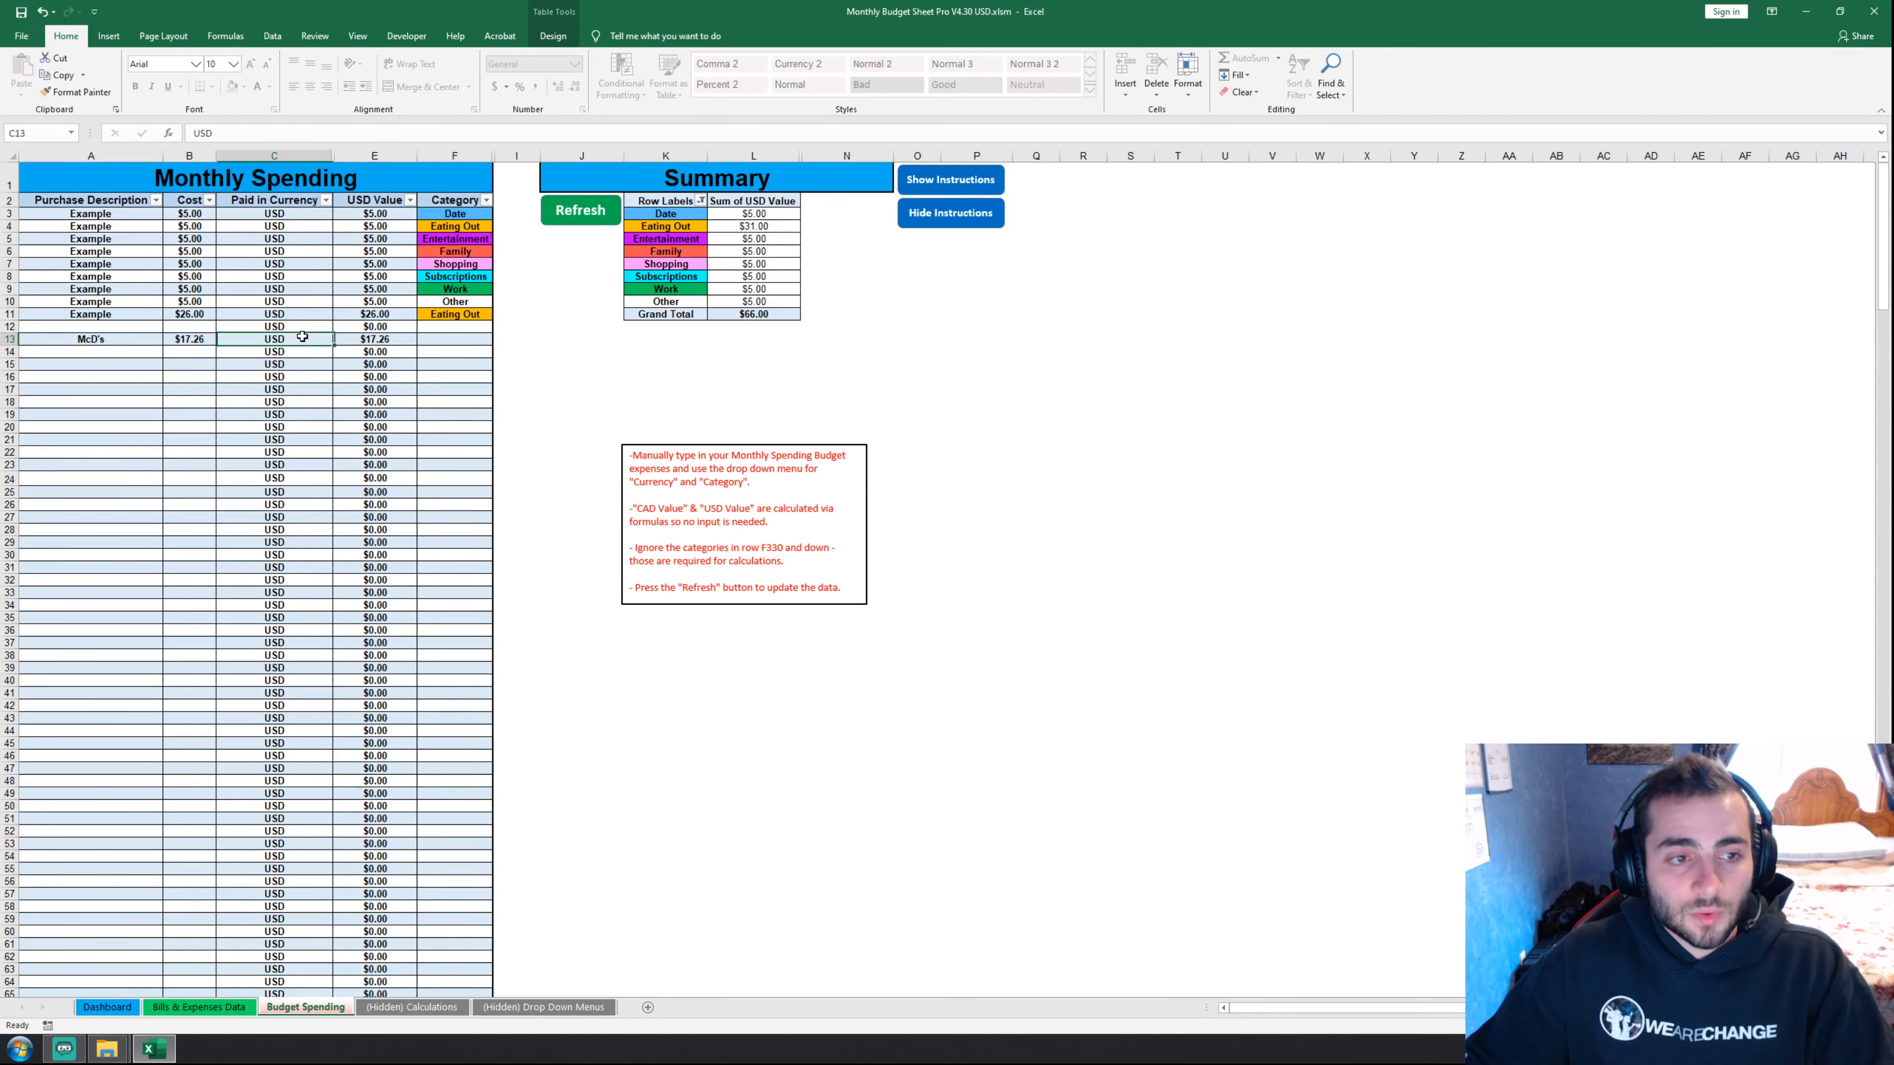
click(406, 342)
click(463, 344)
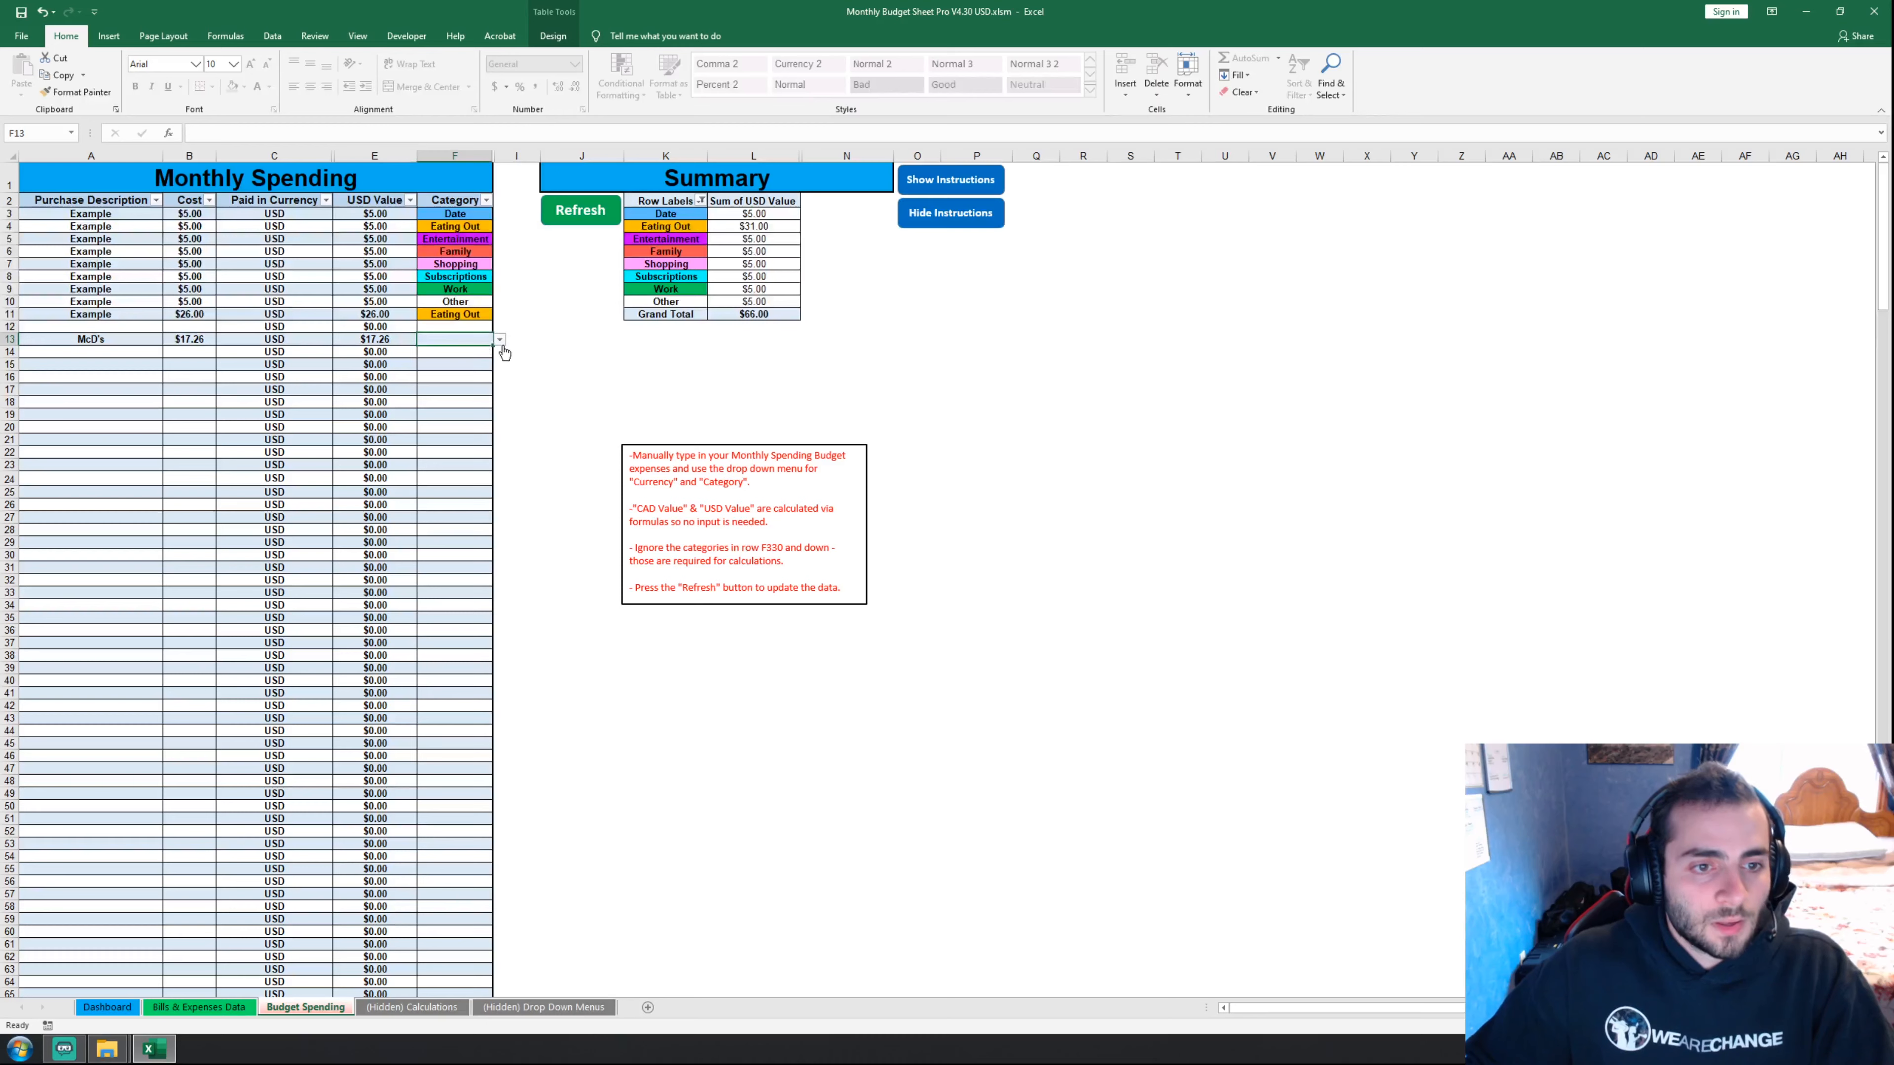
click(499, 339)
click(481, 361)
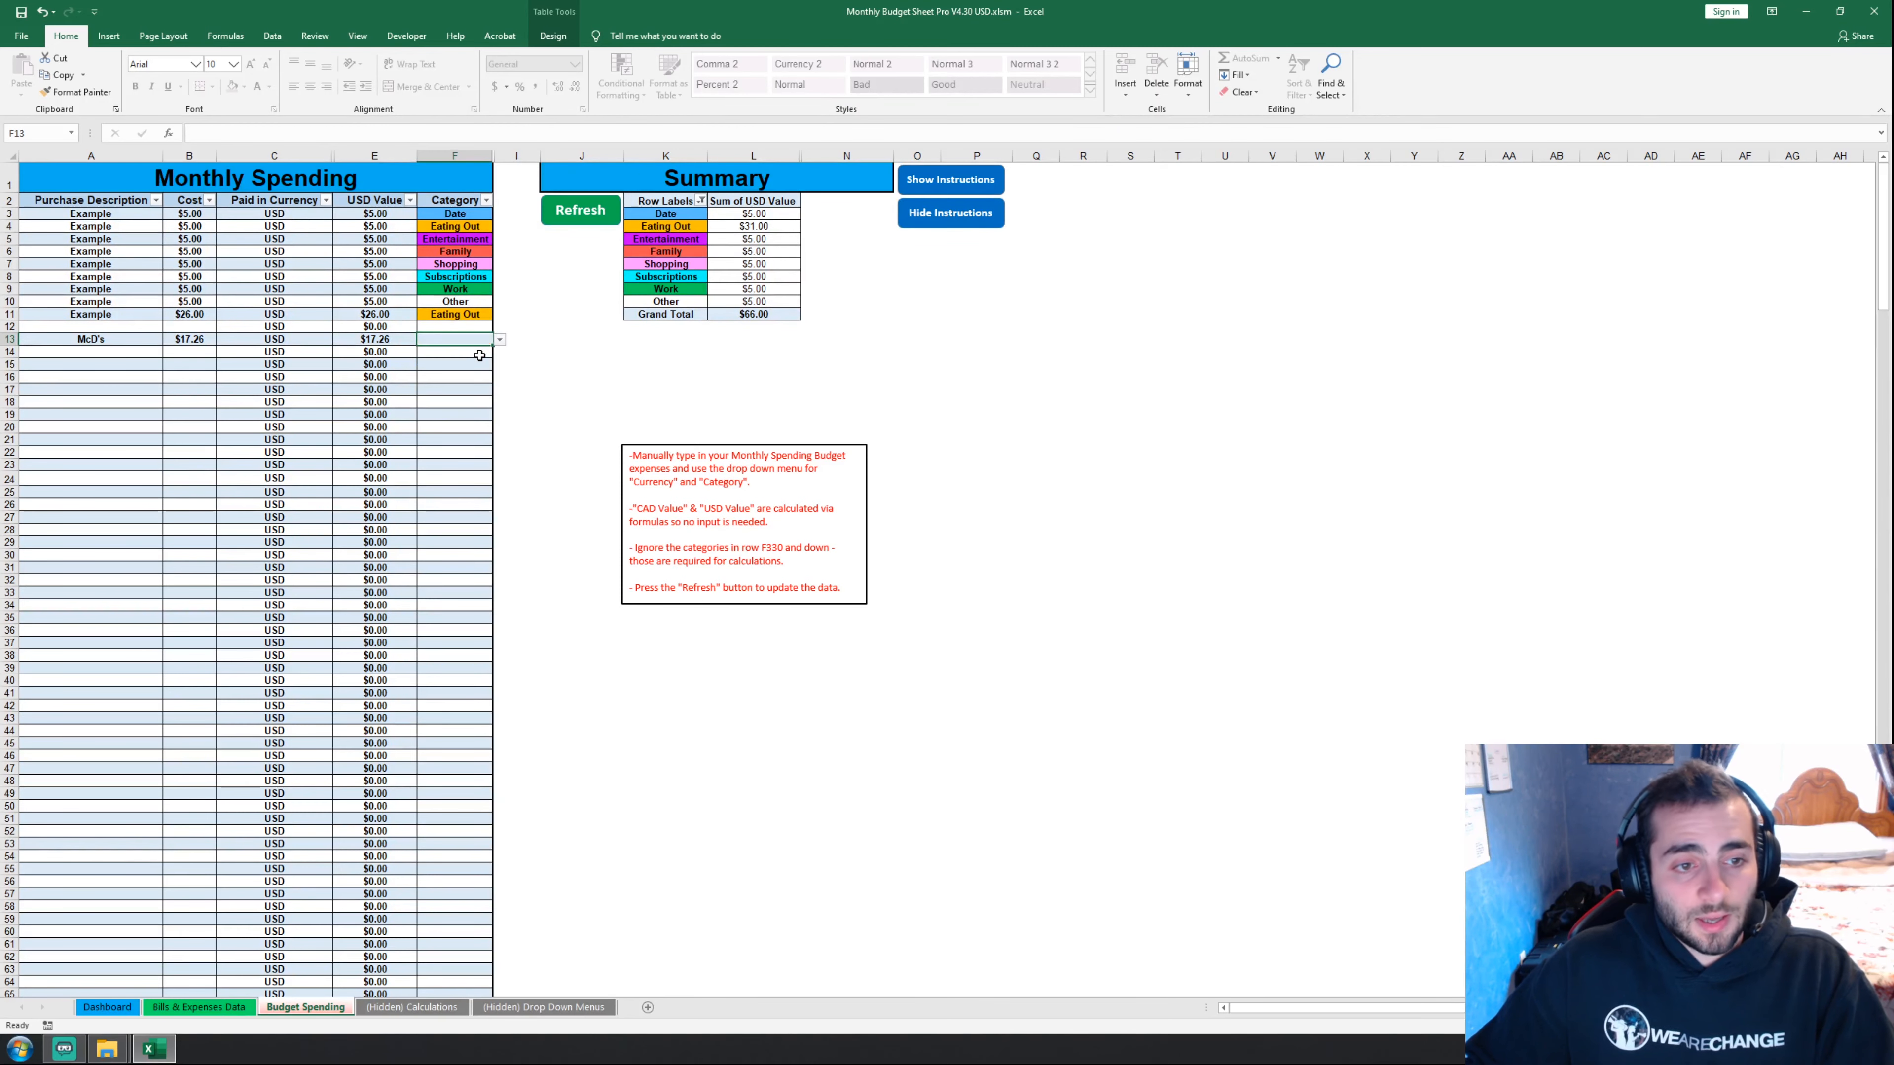
- Refresh the spending Summary and check the Eating Out sum
click(571, 218)
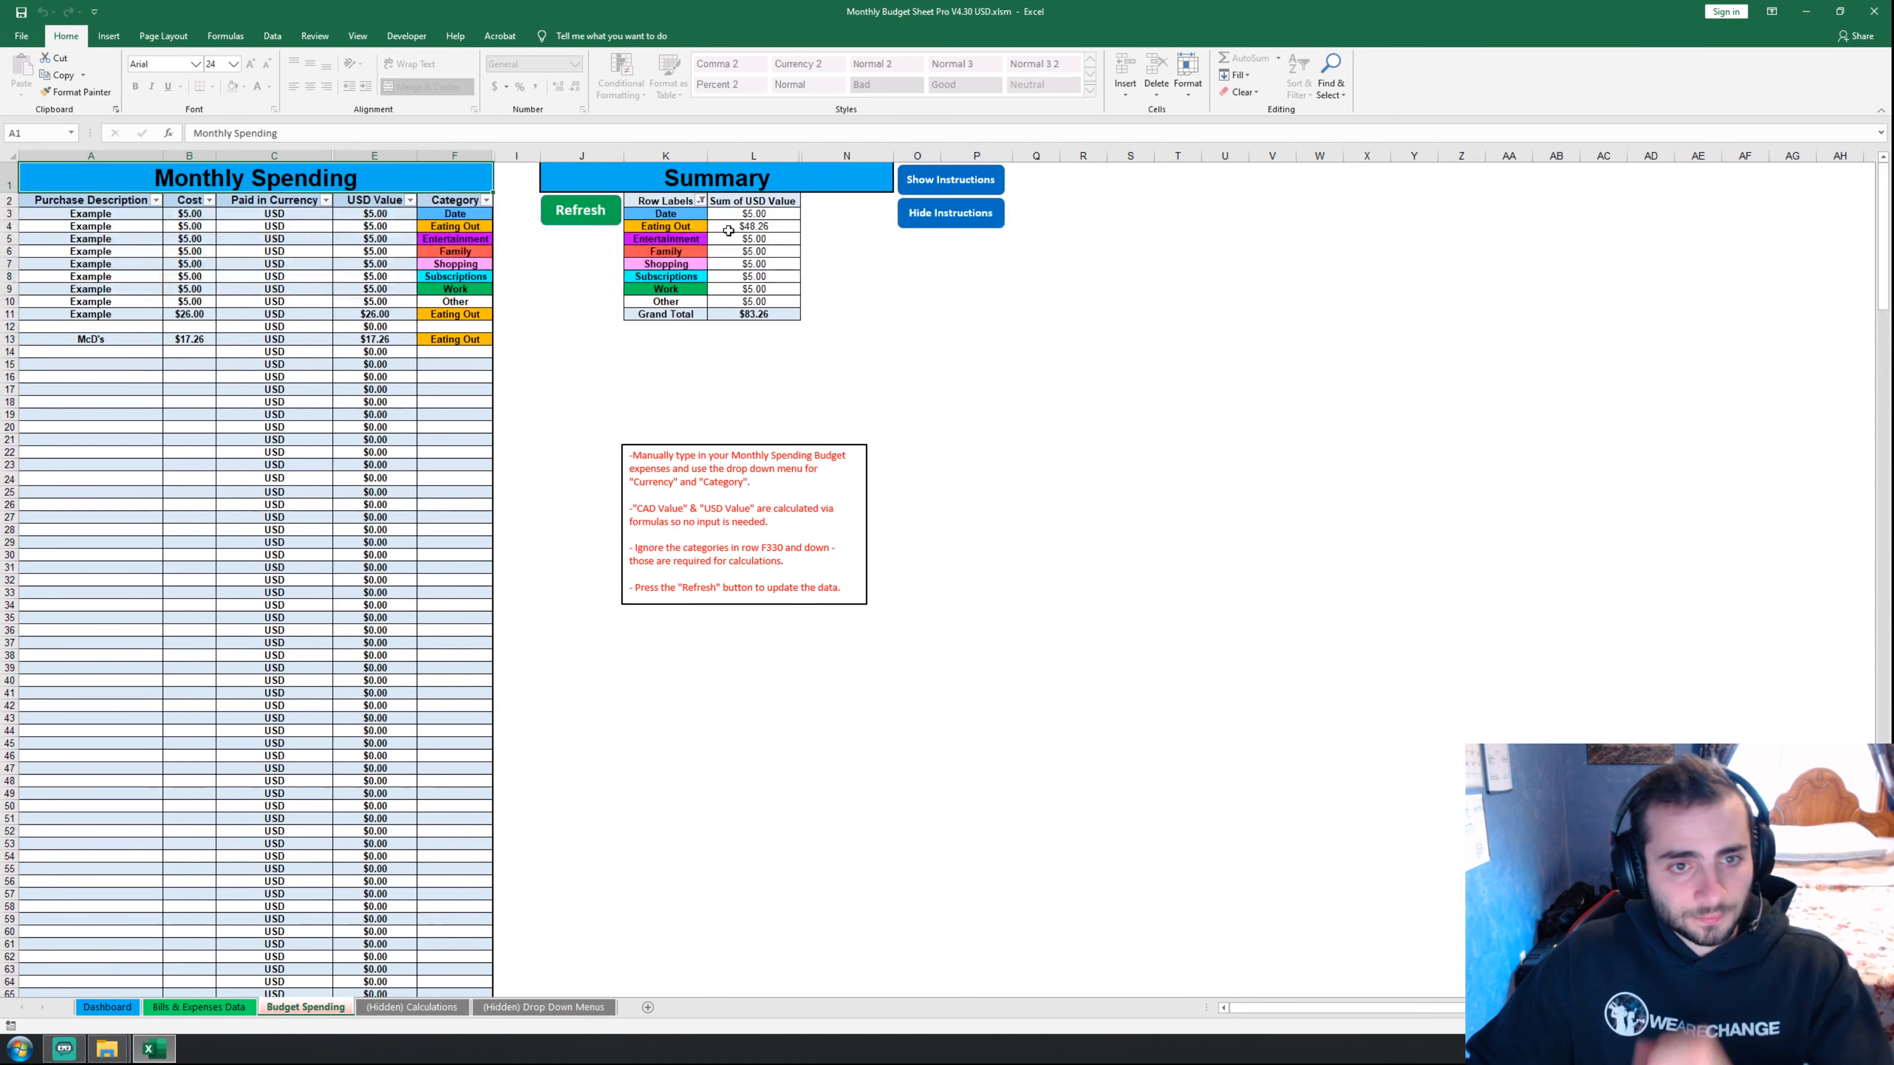
drag(669, 200, 755, 312)
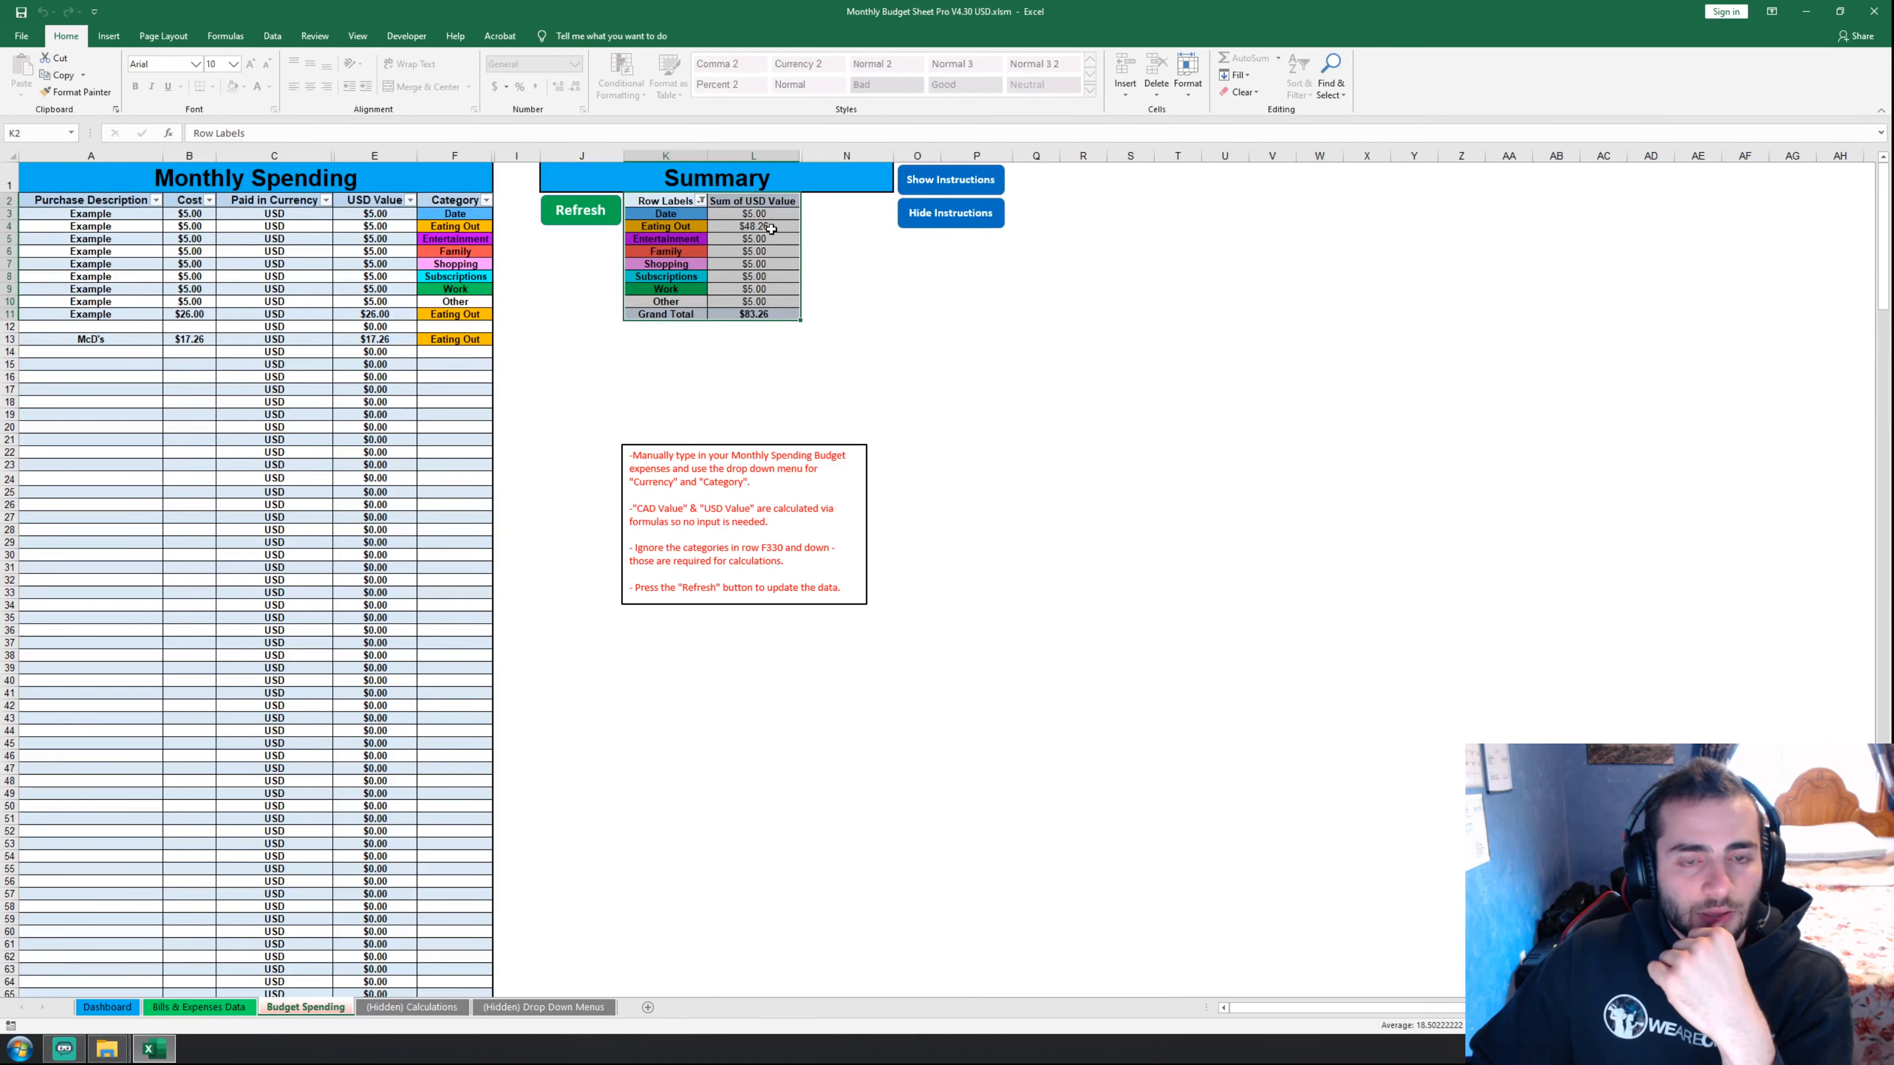
click(785, 226)
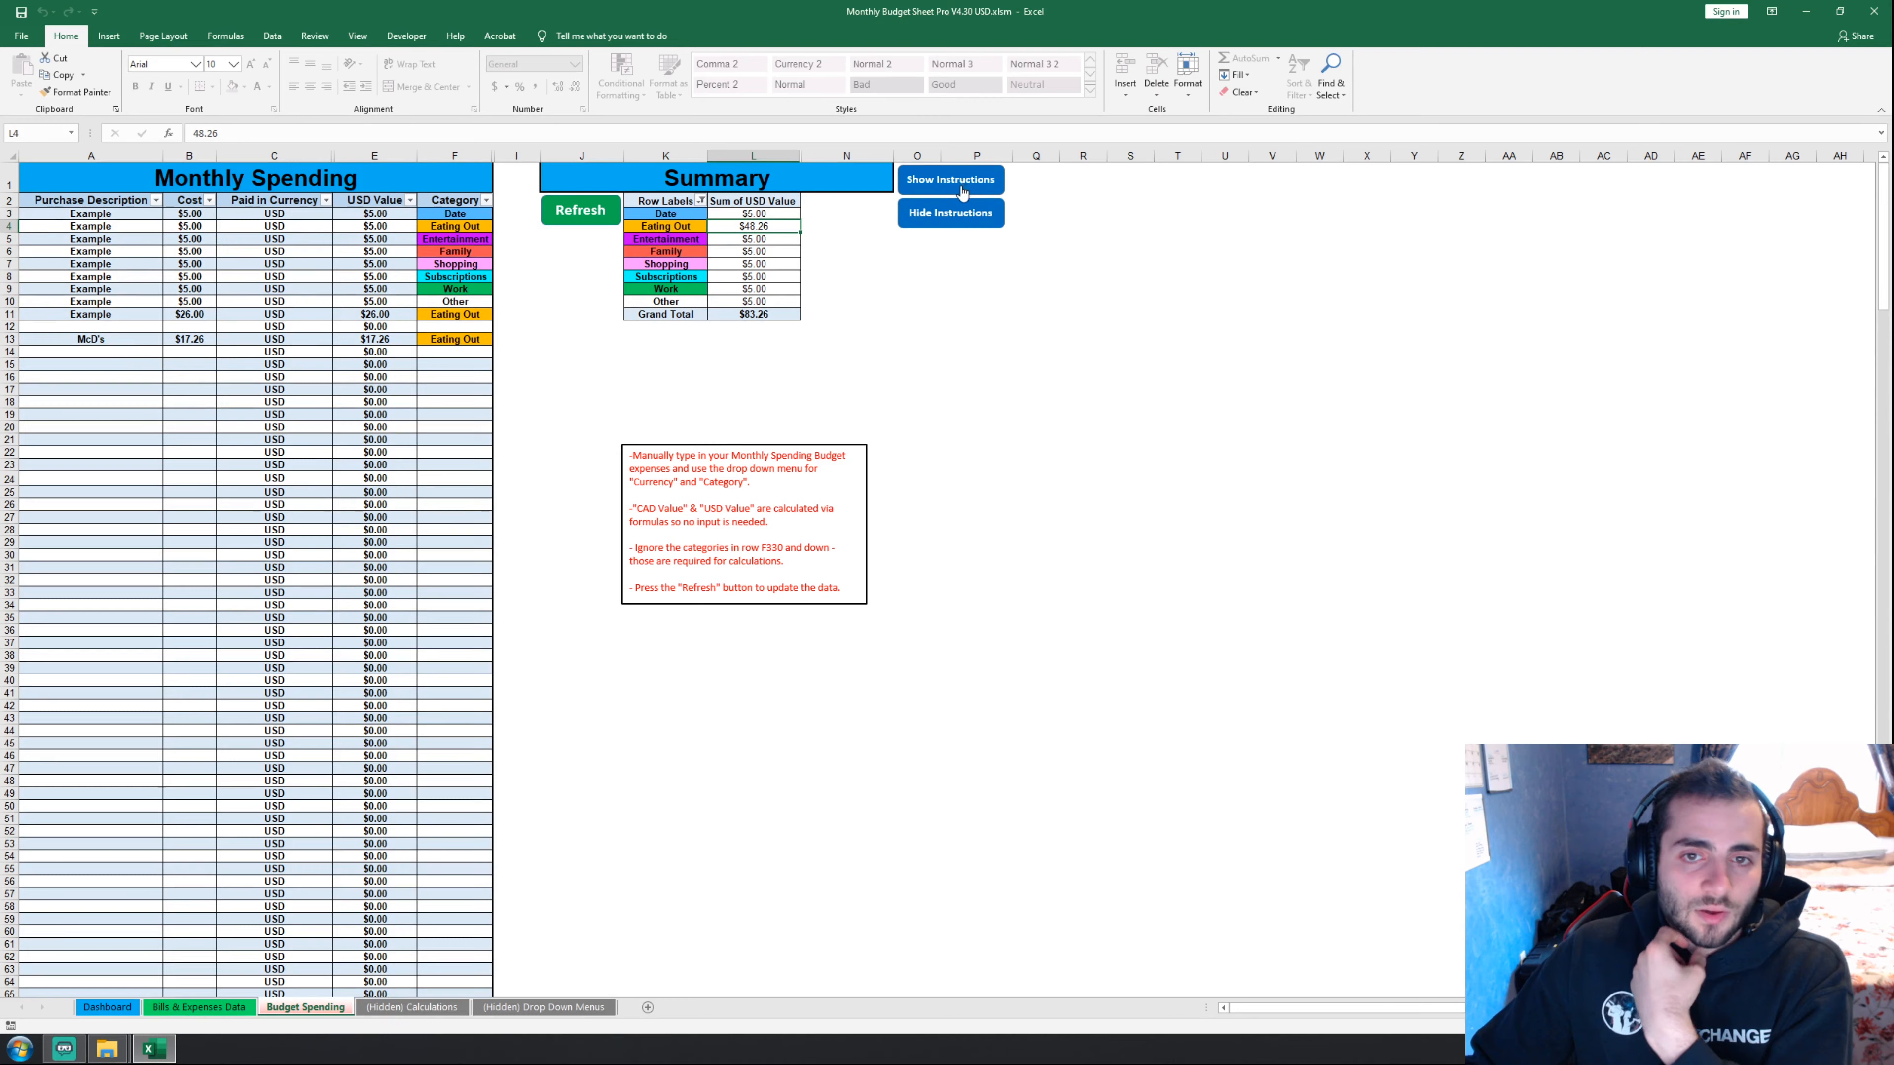
- Hide the instructions box on the Budget Spending sheet and show it again
click(943, 213)
drag(672, 430, 849, 618)
click(950, 183)
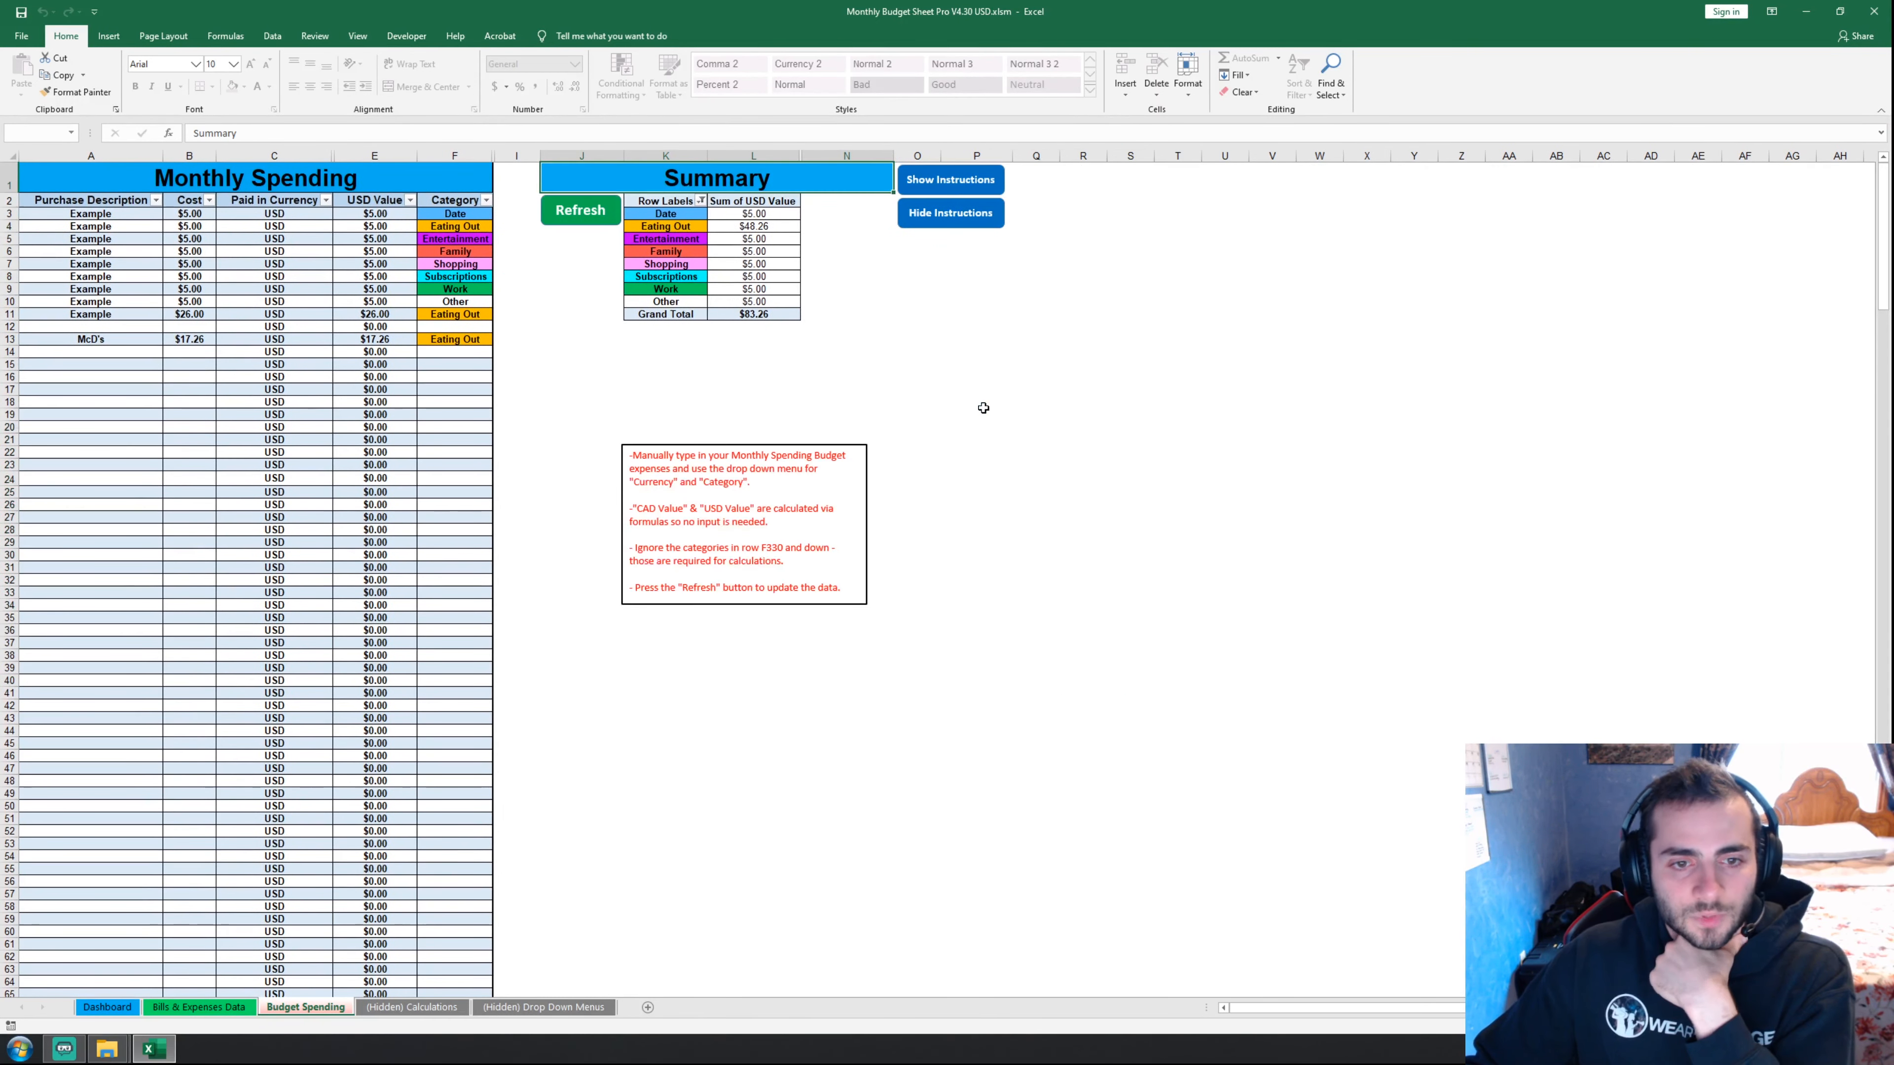
- Refresh the spending Summary and select the empty purchase description and cost cells below the McD's purchase
click(574, 212)
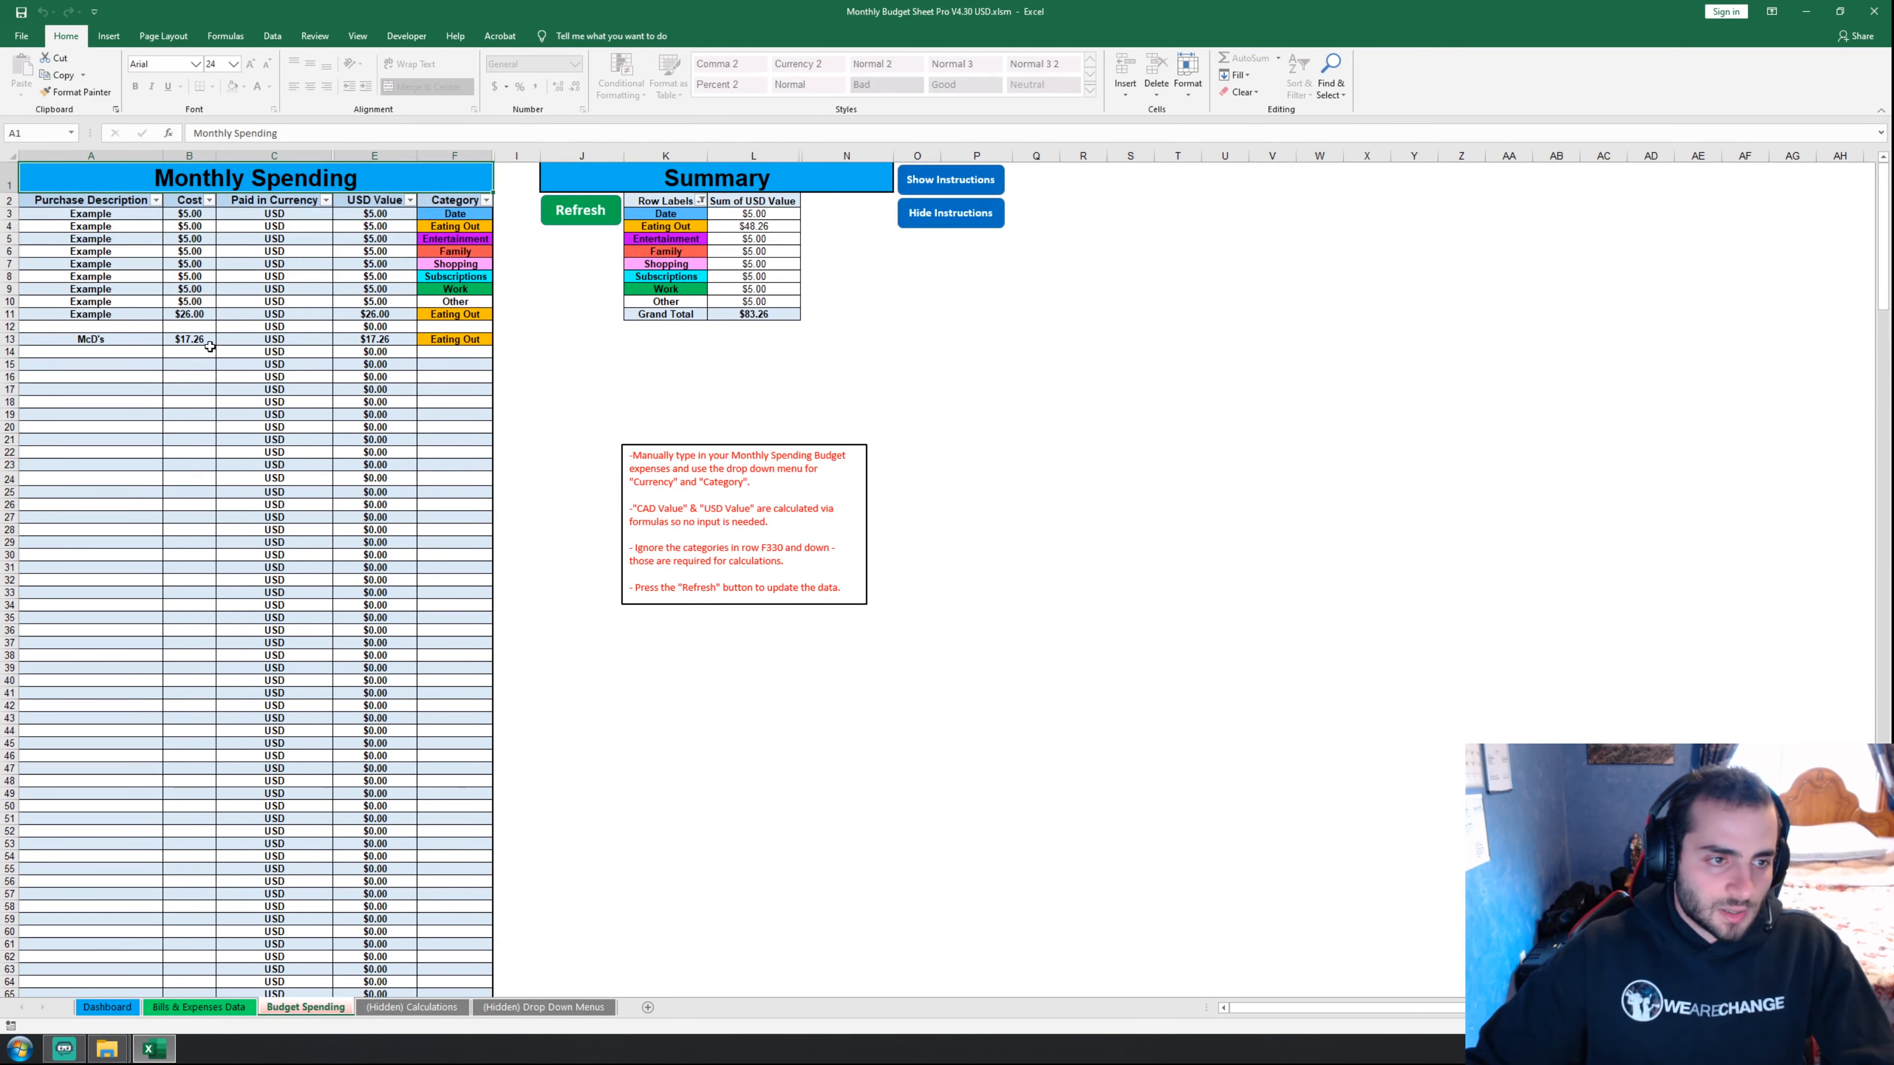
drag(190, 351, 112, 352)
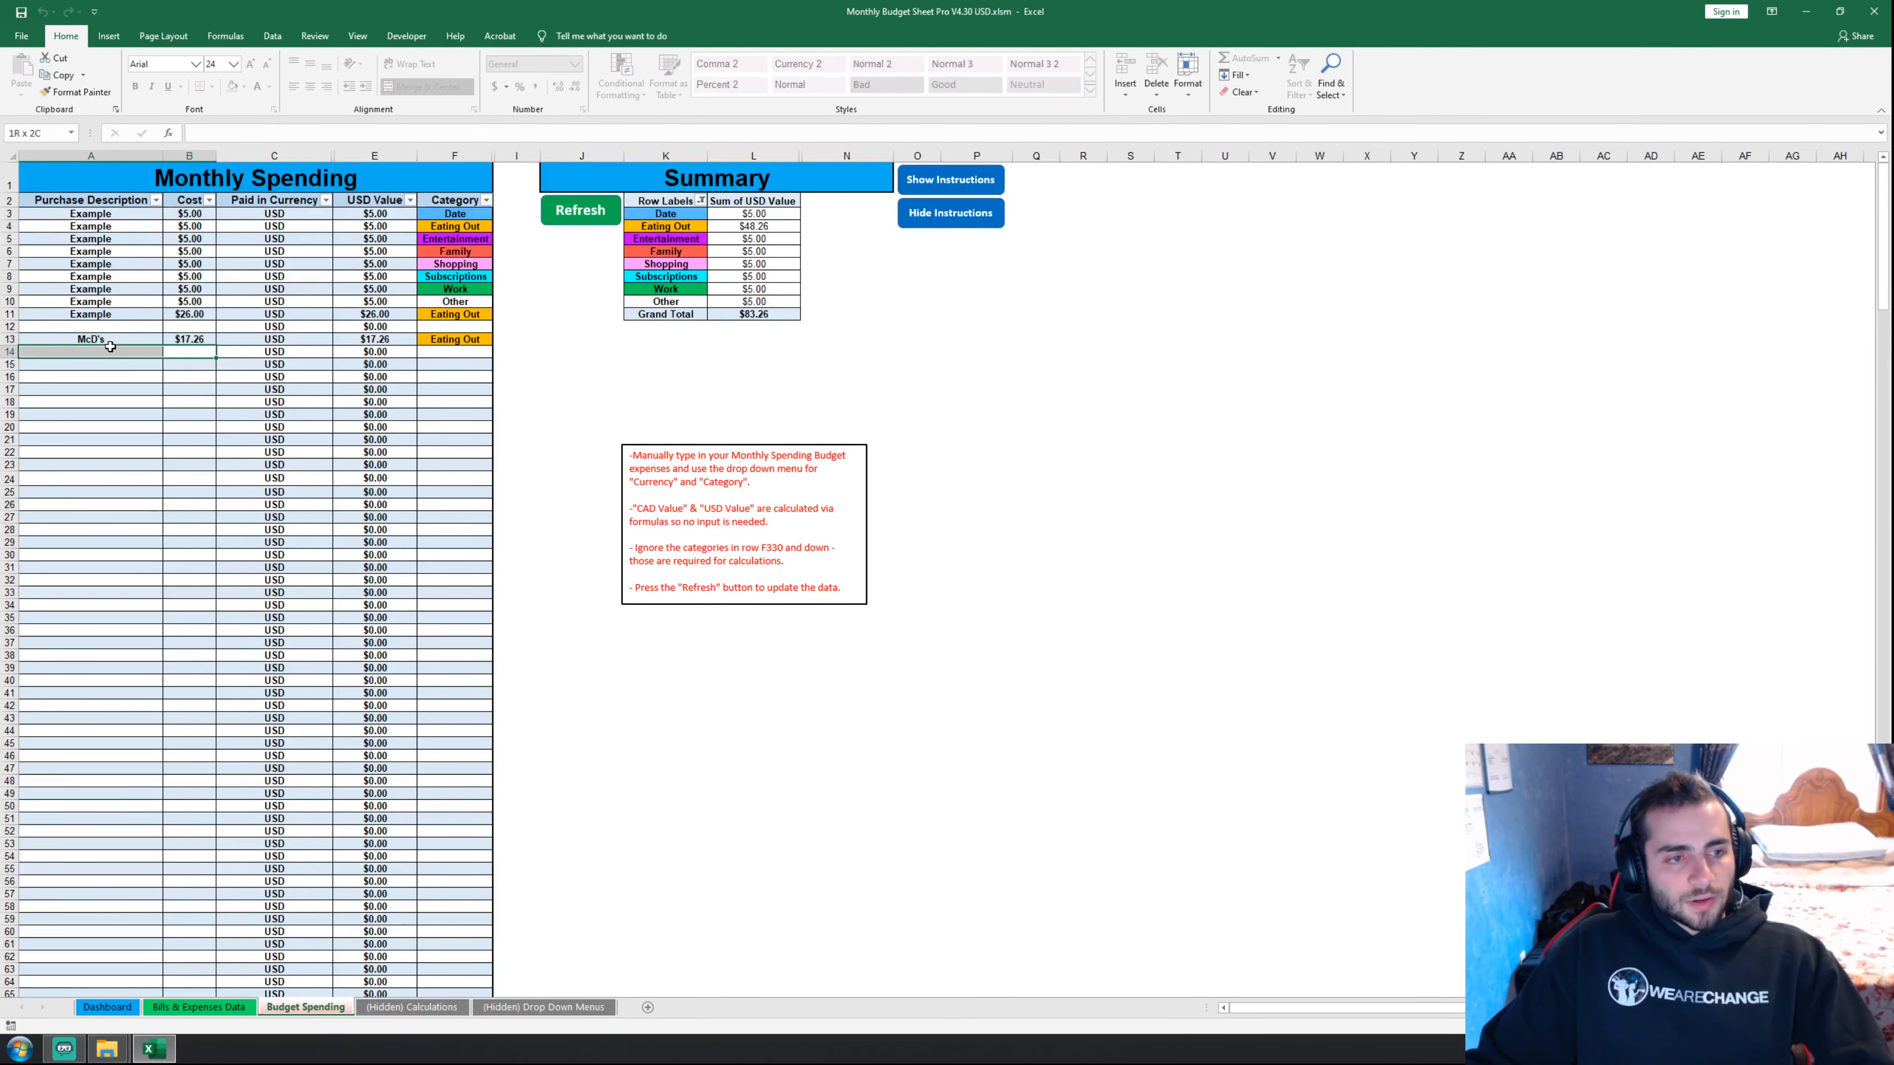
click(605, 220)
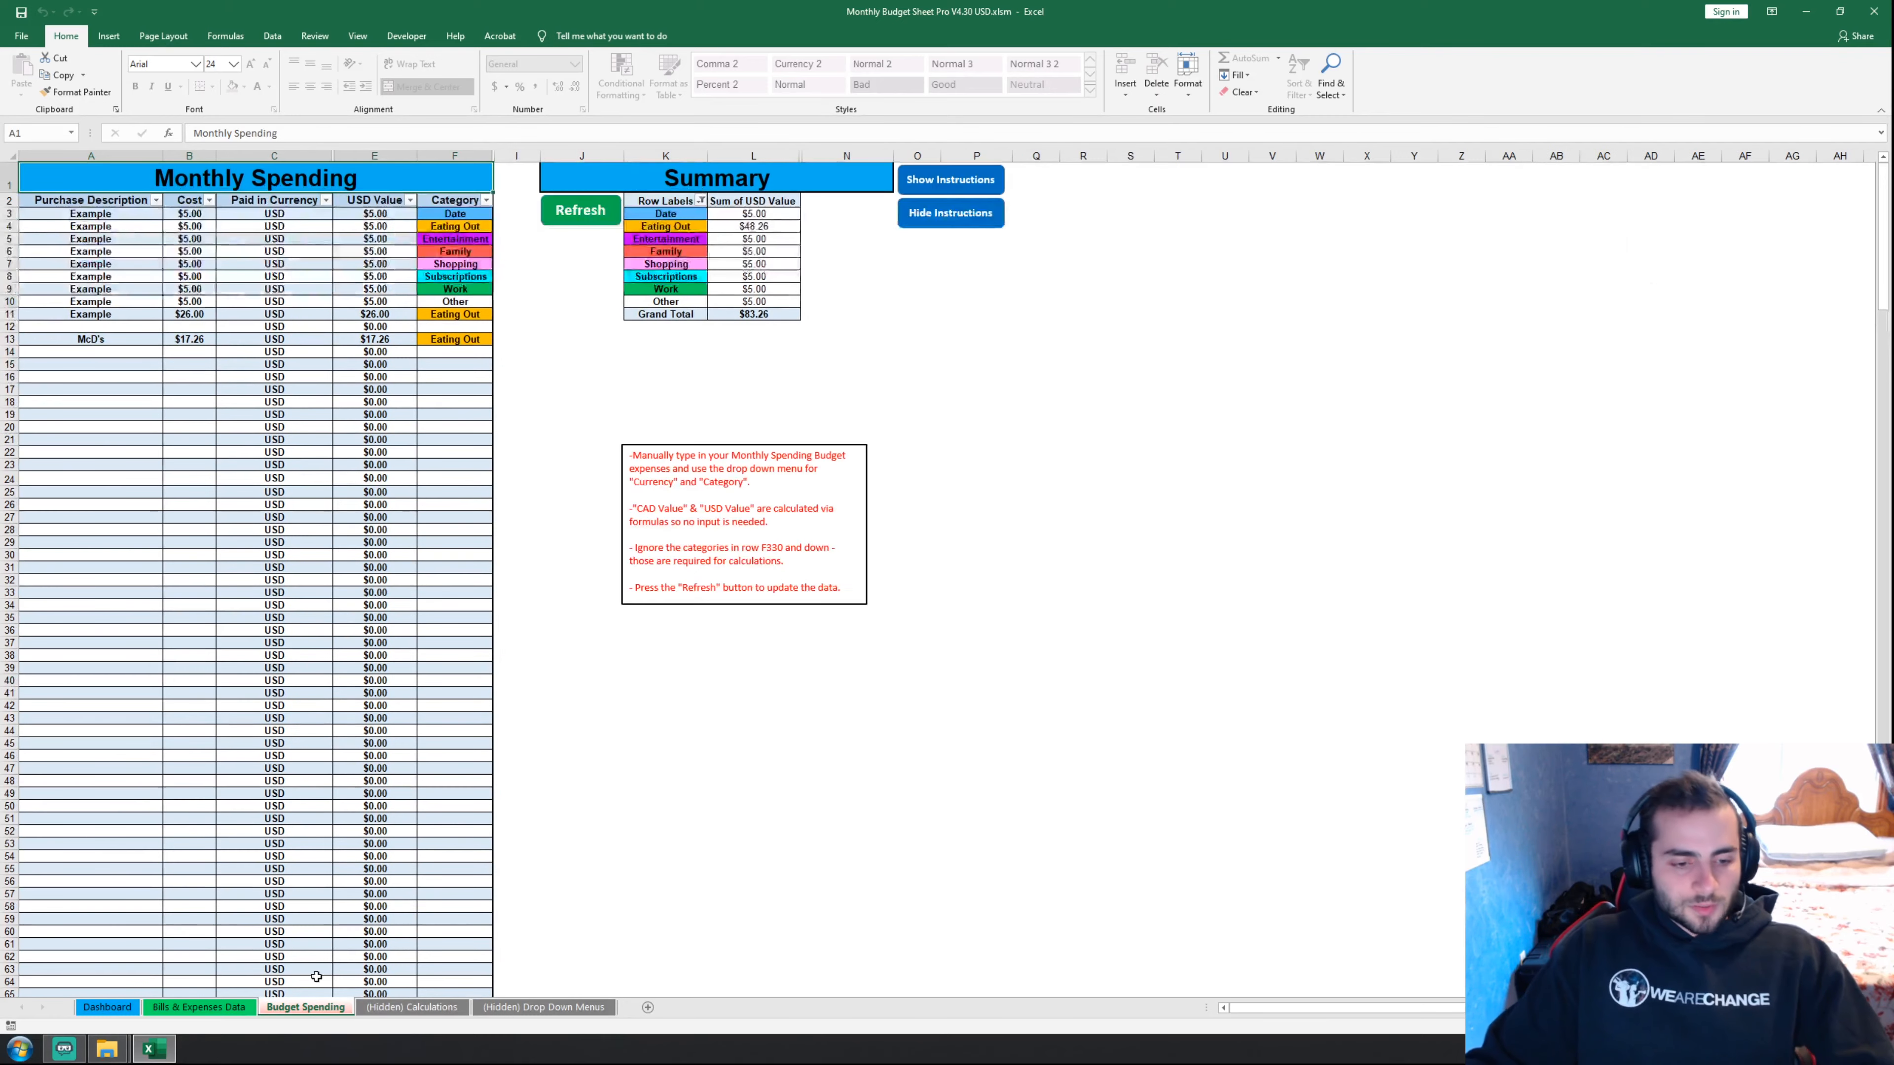
- Look through the hidden Calculations and hidden Drop Down Menus sheets
click(449, 1011)
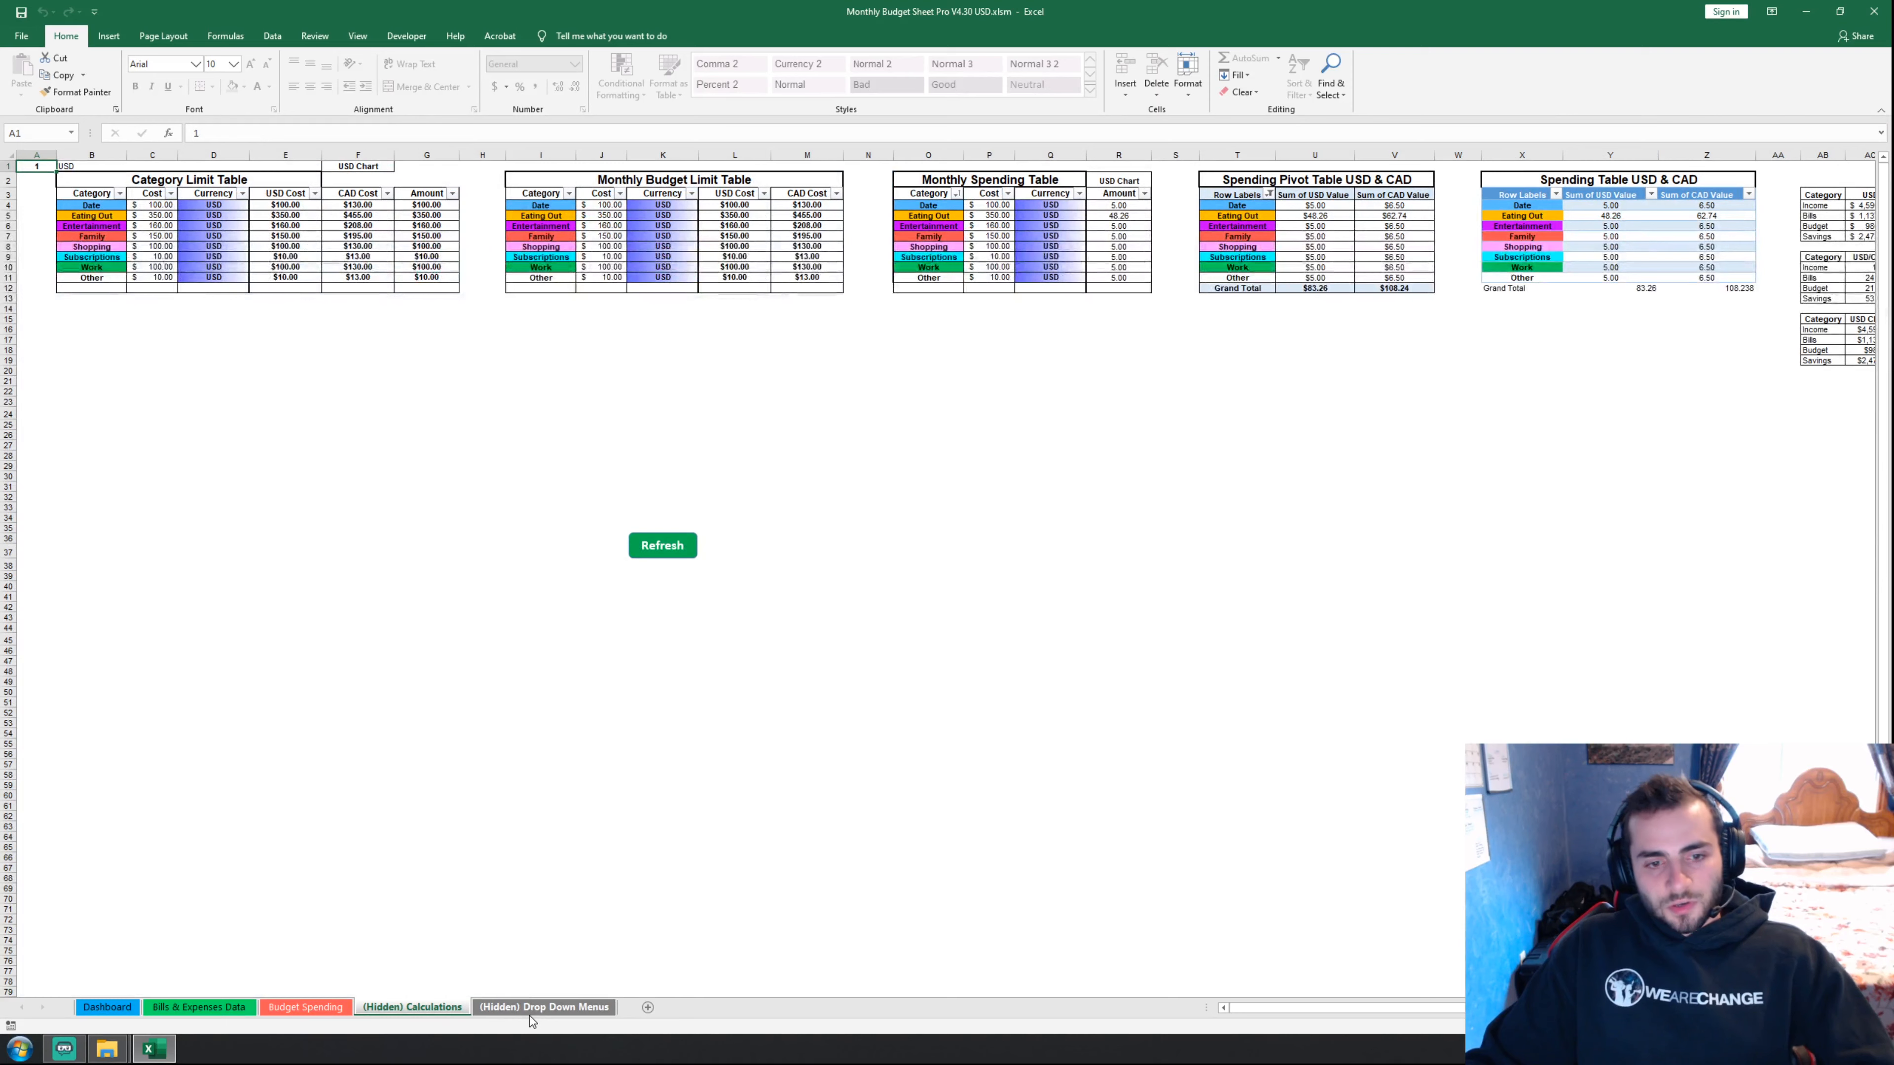
click(522, 1013)
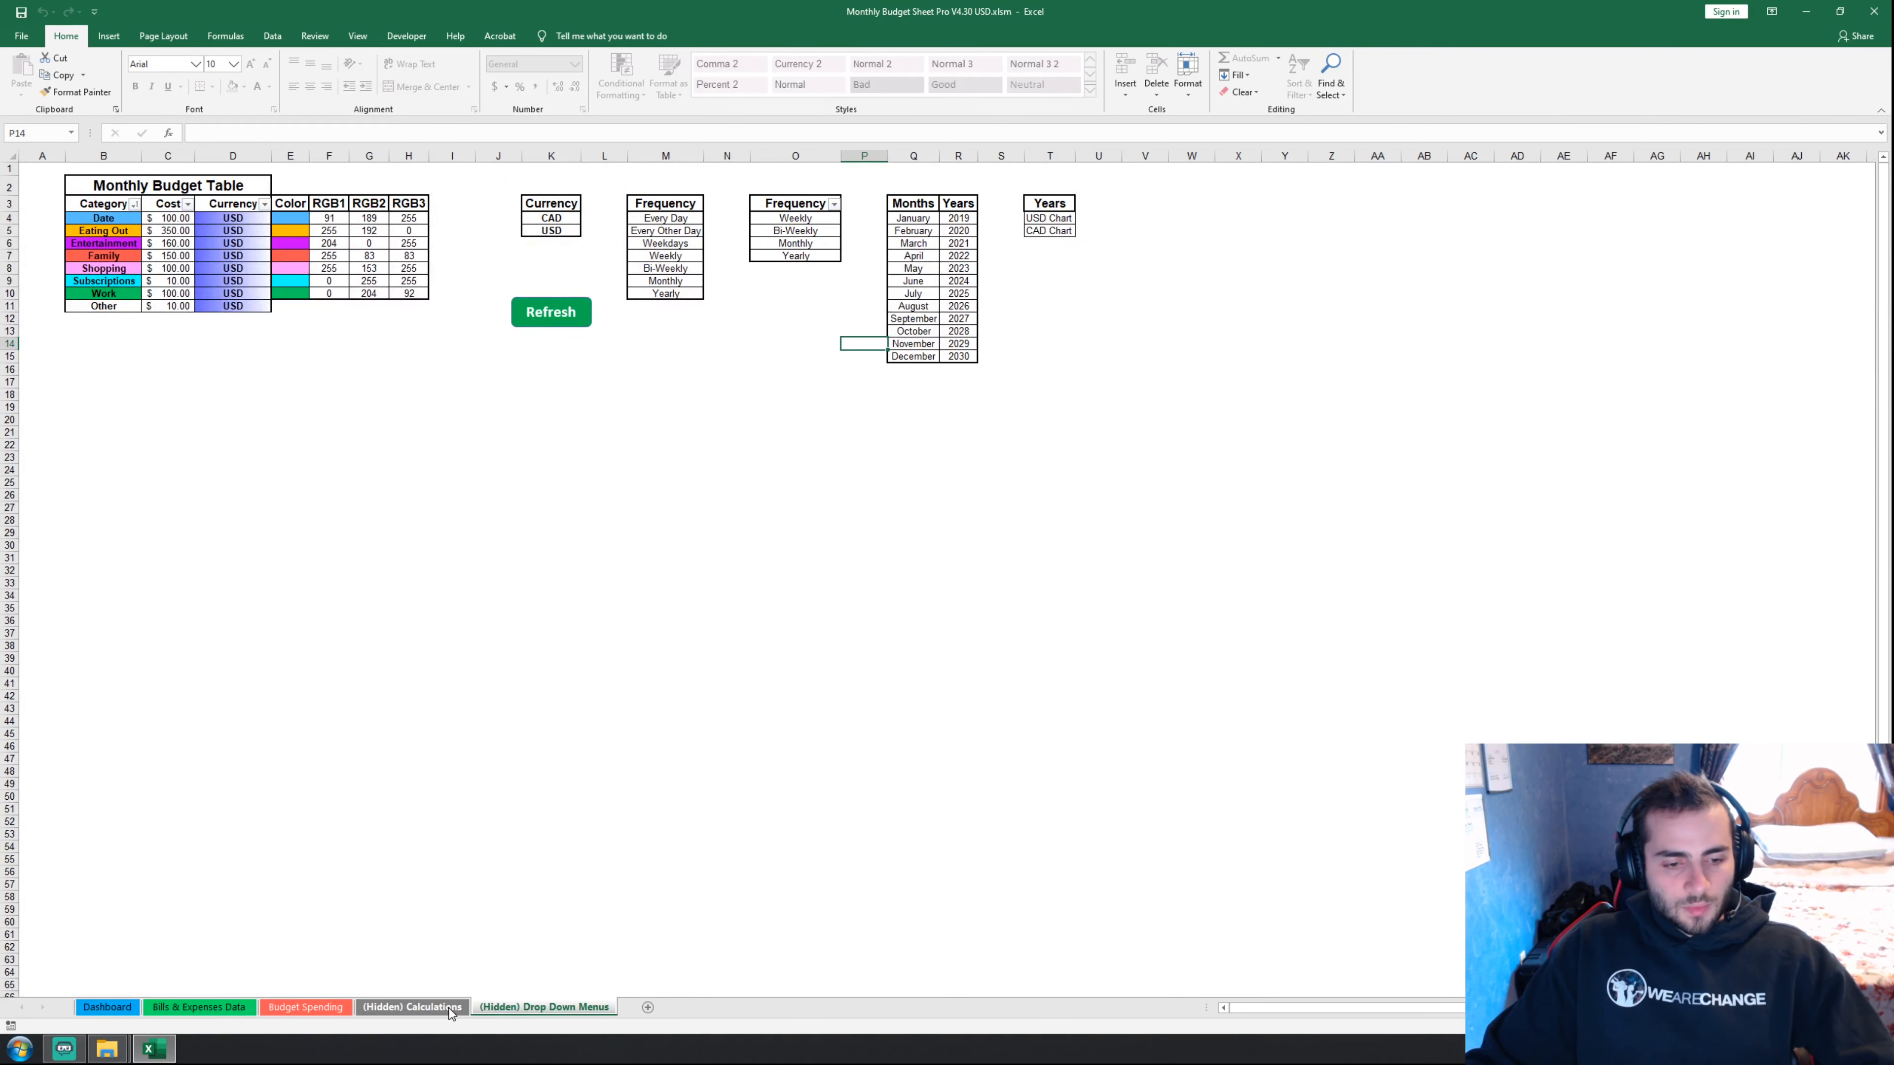
click(448, 1008)
click(498, 1008)
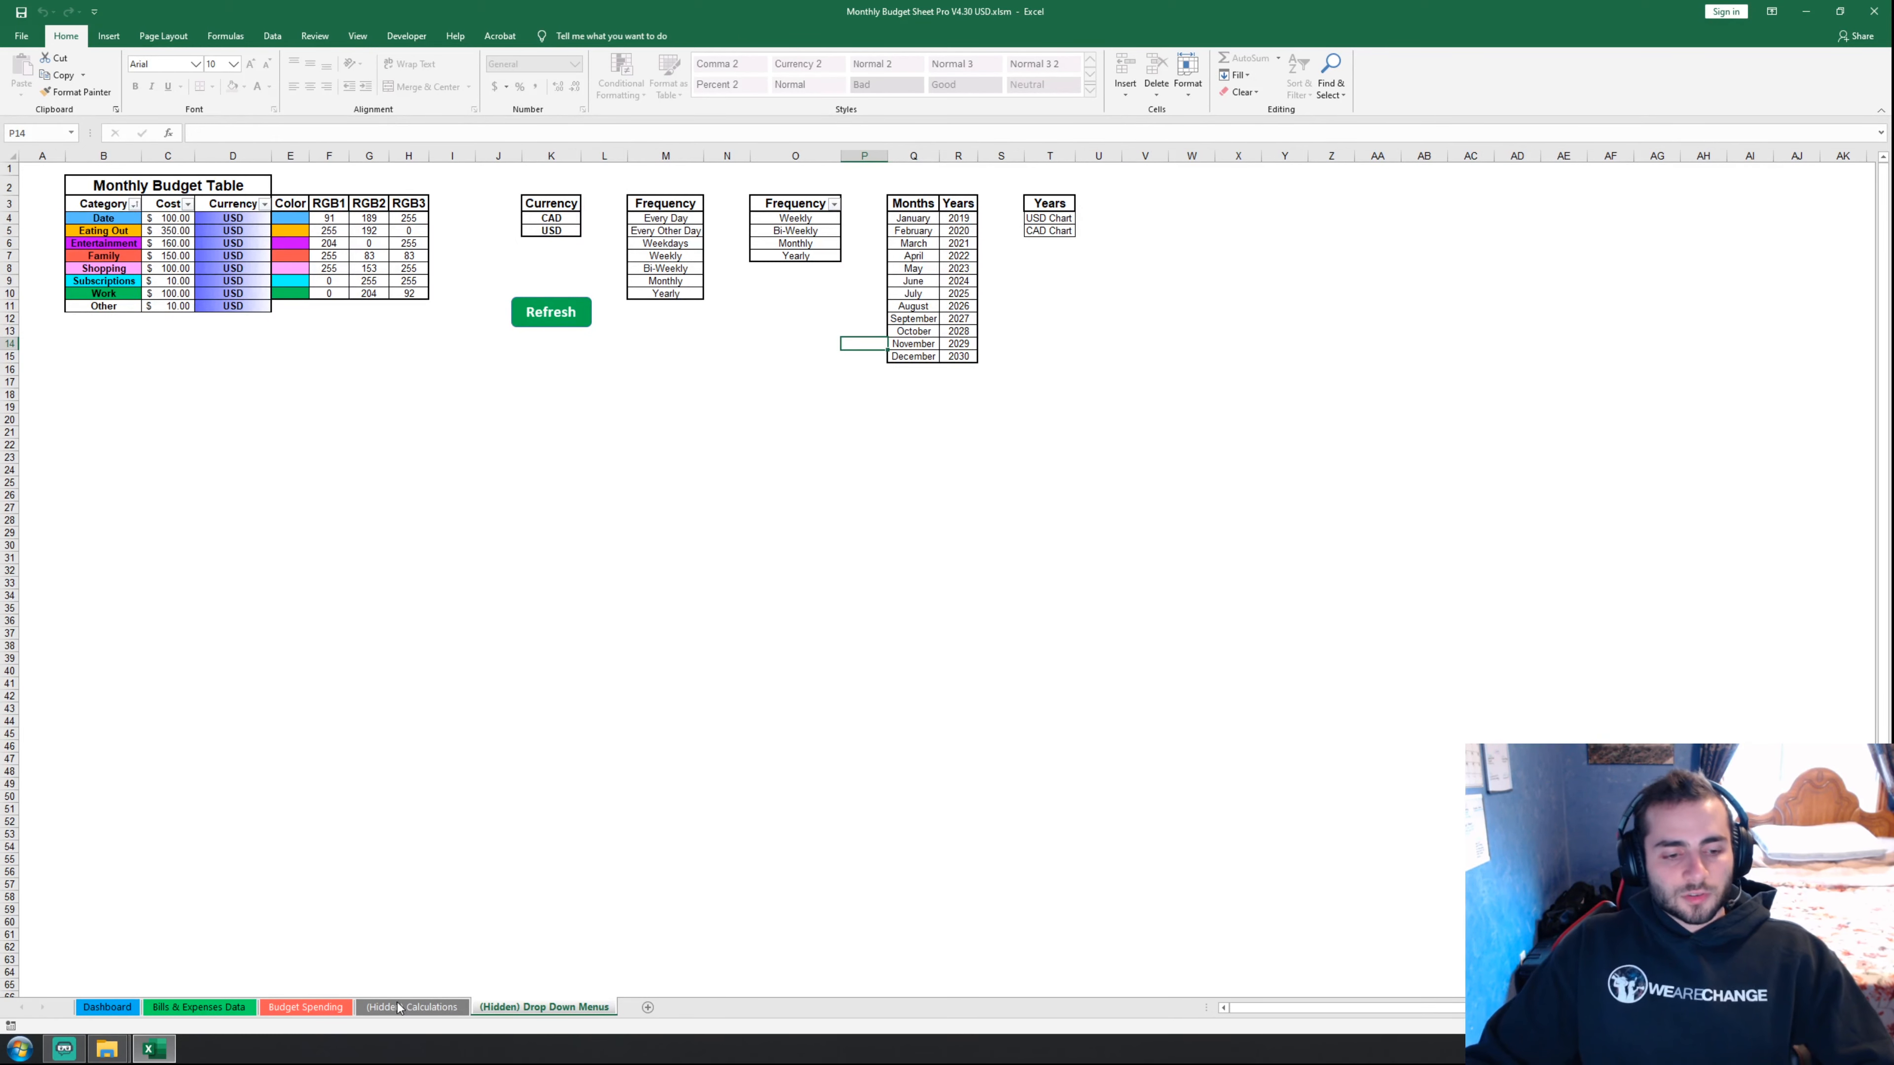
- Refresh the data on the hidden Calculations sheet and on the Dashboard
click(412, 1008)
click(663, 546)
click(450, 458)
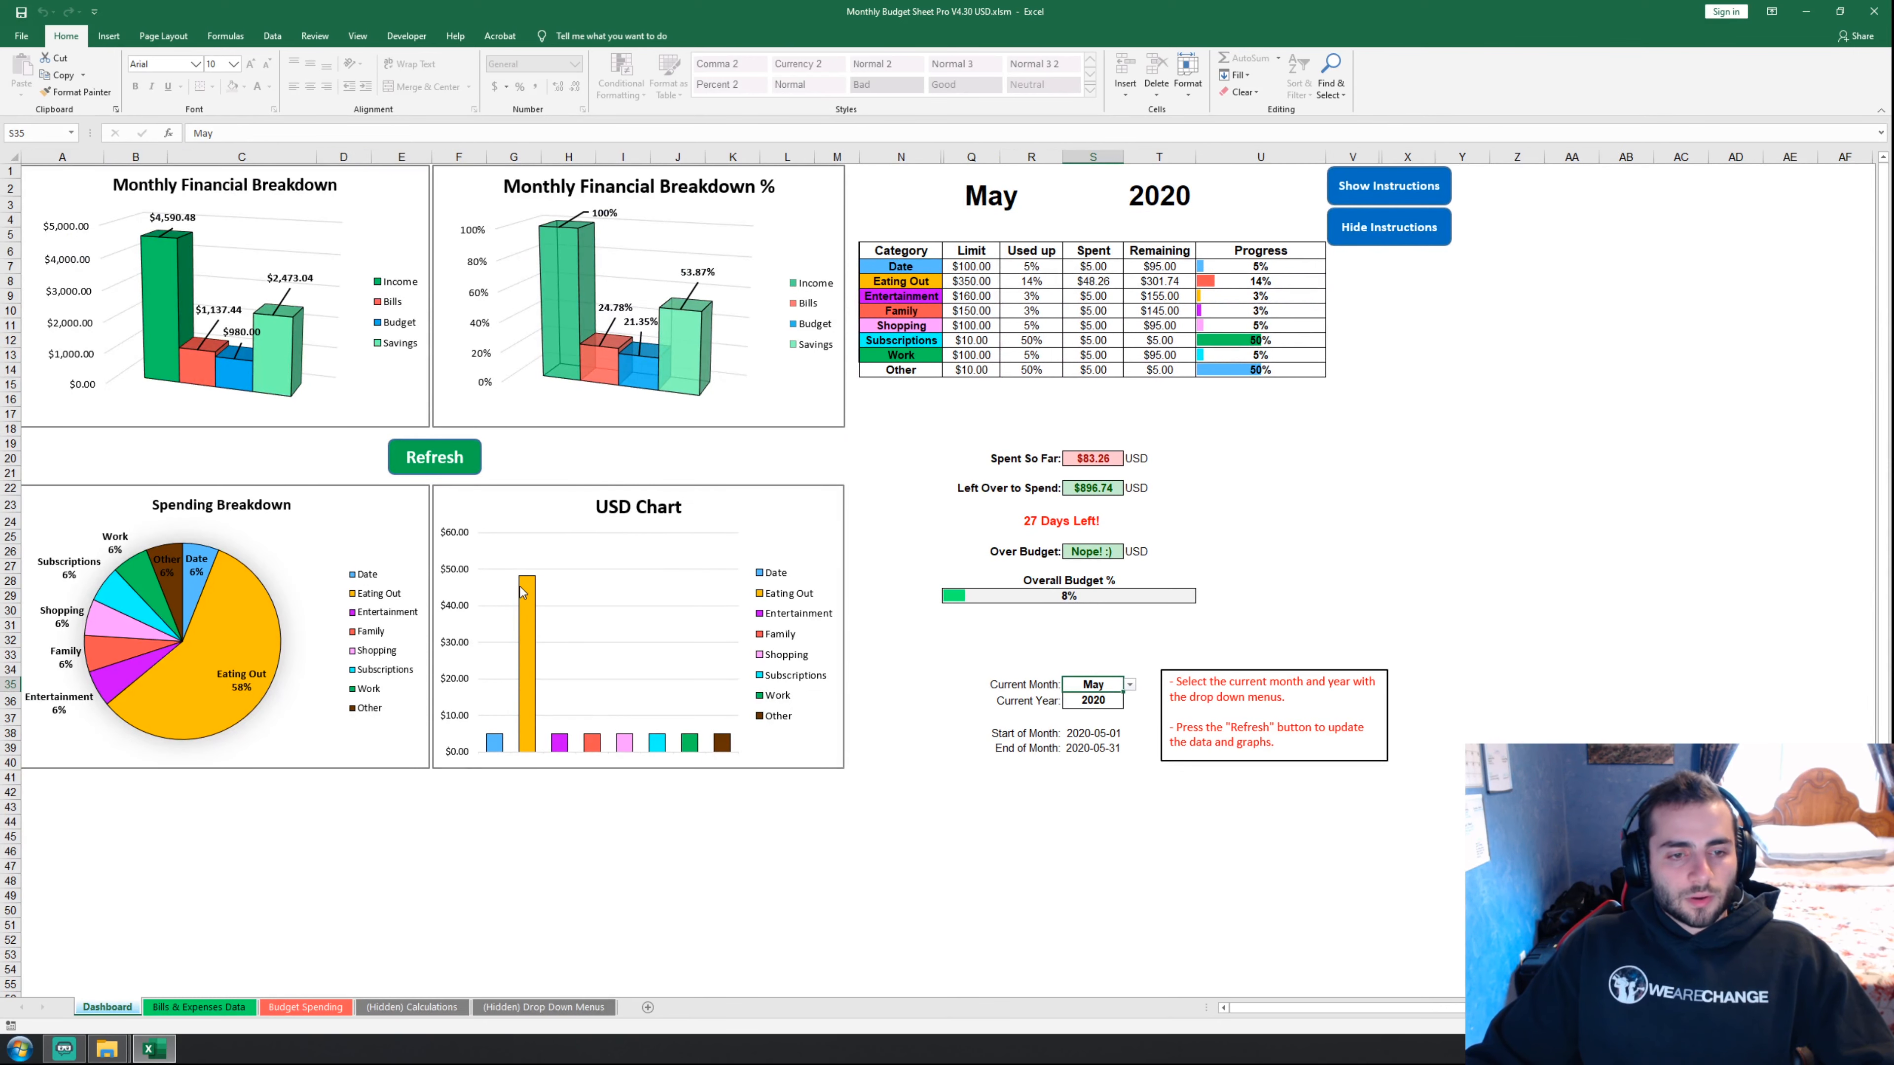
- Revisit the Bills & Expenses Data sheet, the next empty purchase row on Budget Spending, and the Dashboard
click(224, 1007)
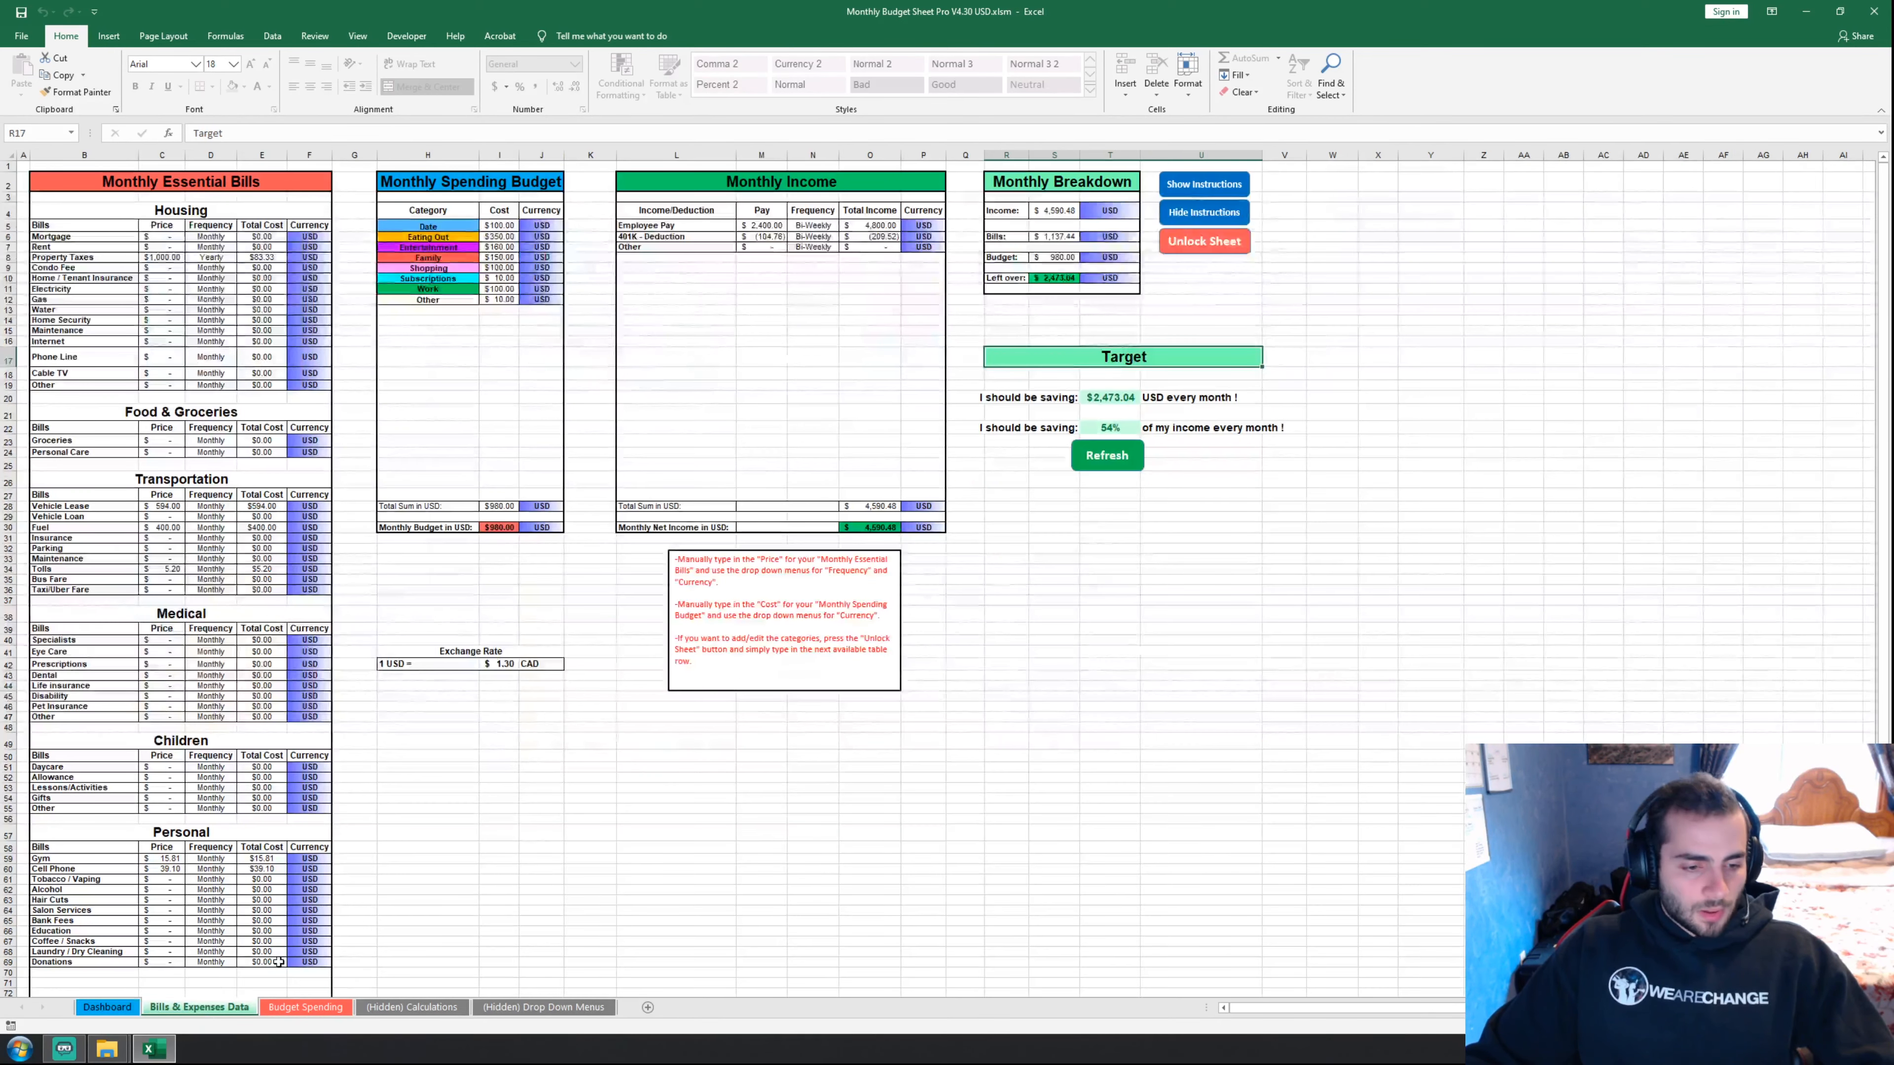
click(307, 1007)
click(105, 350)
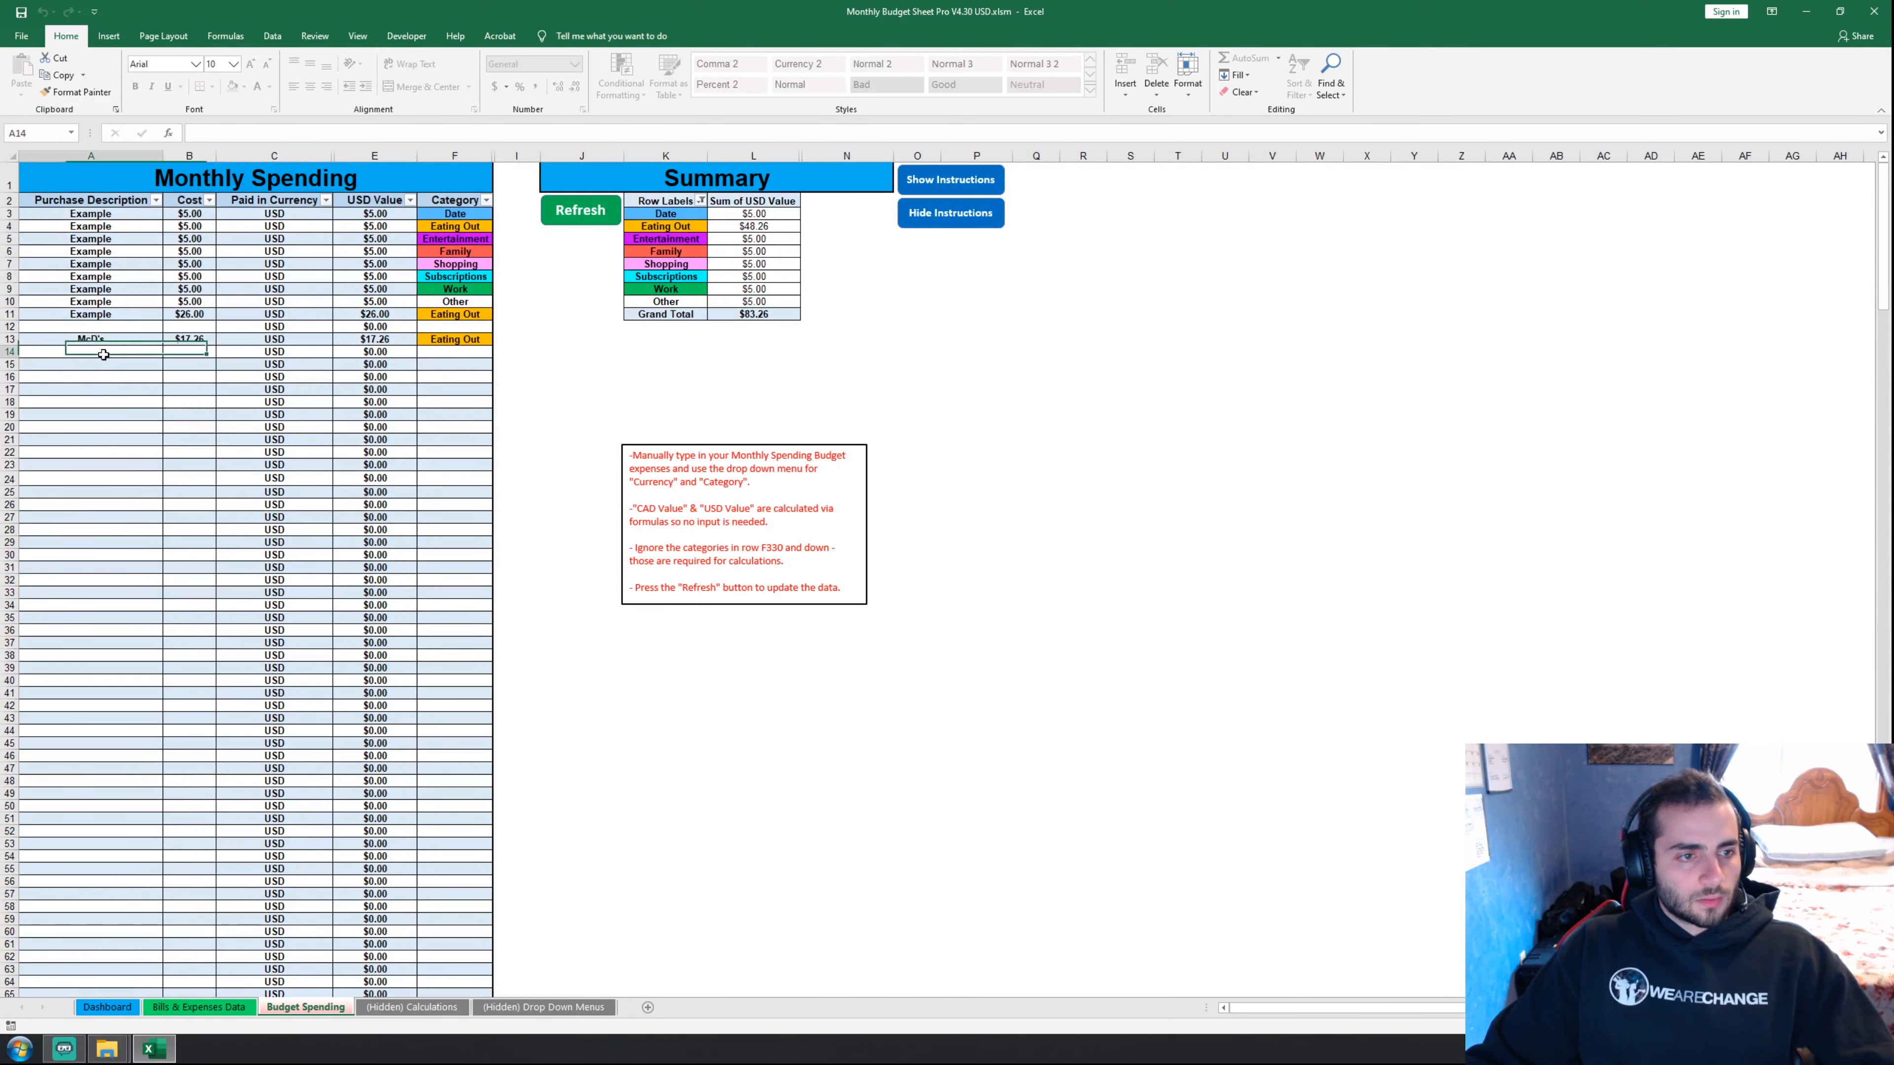
click(108, 1007)
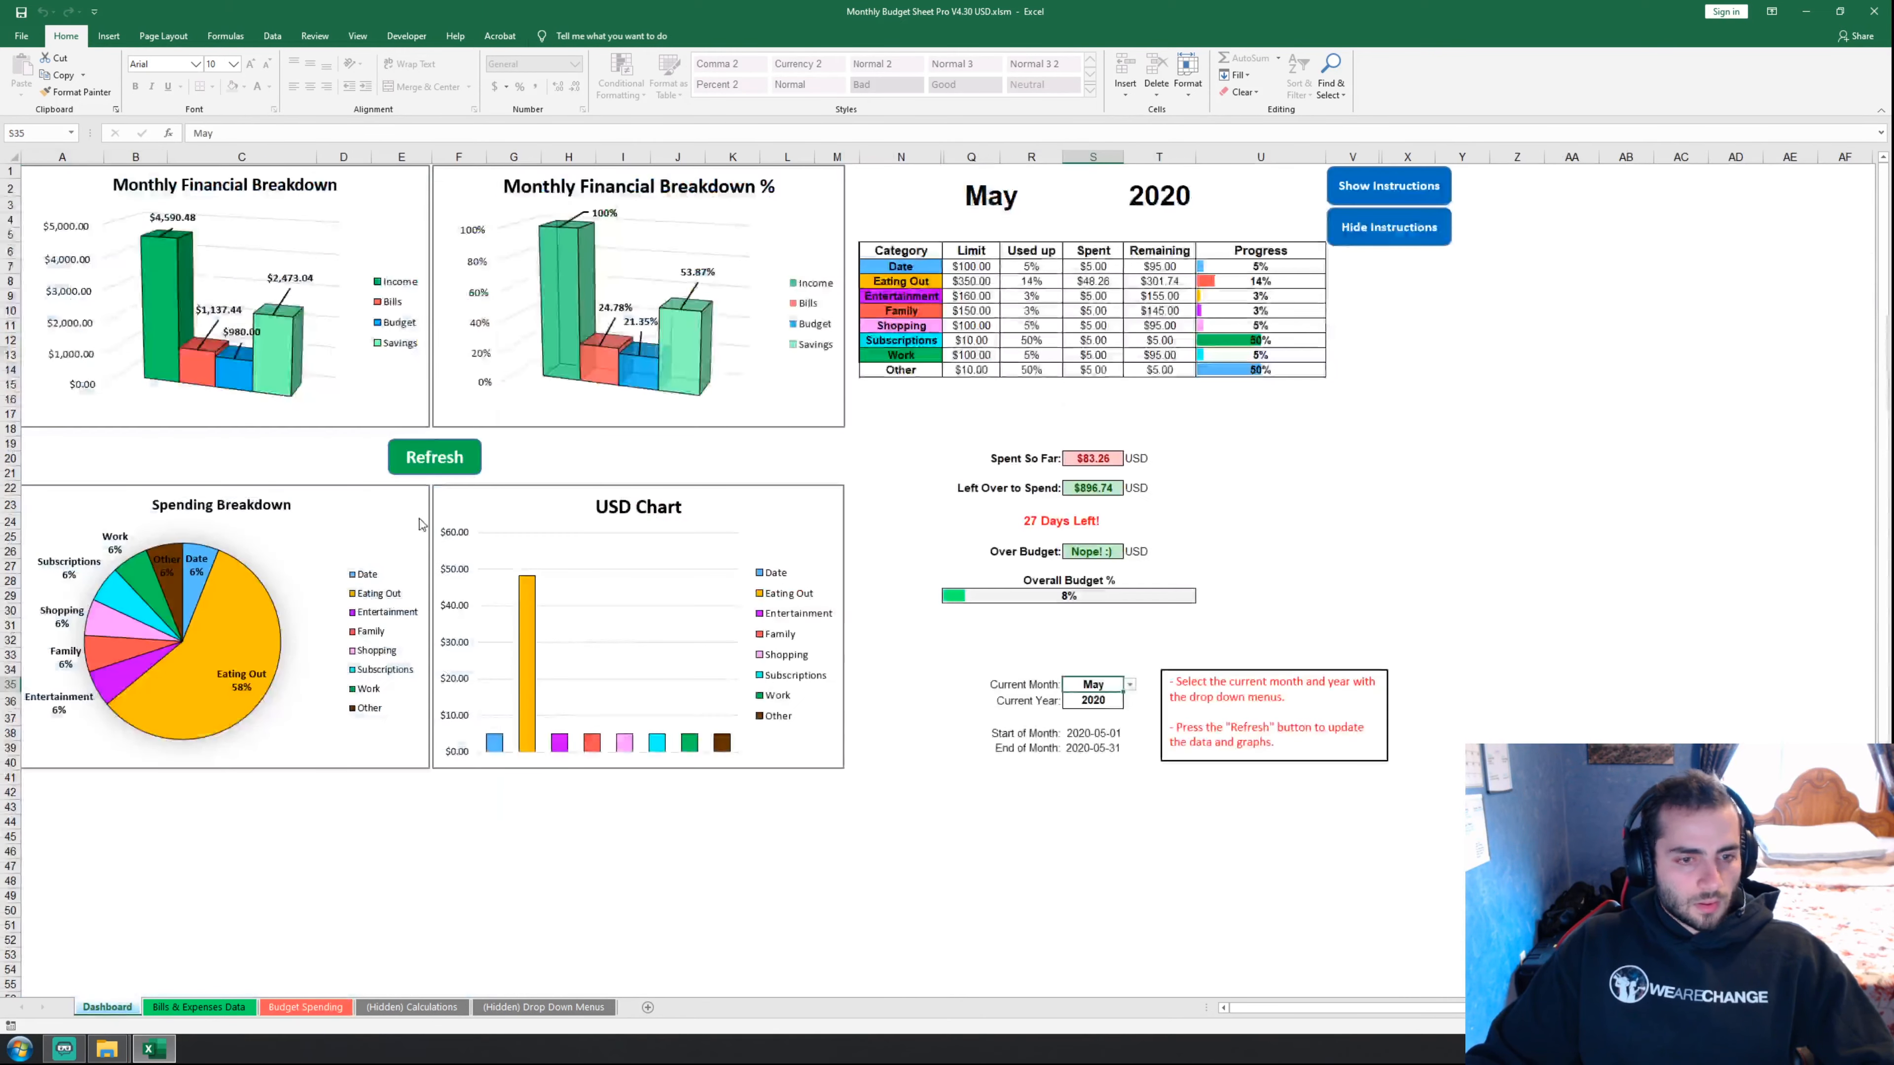
- In row 14 of the Monthly Spending table, log a Family purchase costing 120 under the Family category, and refresh the Summary
click(321, 1009)
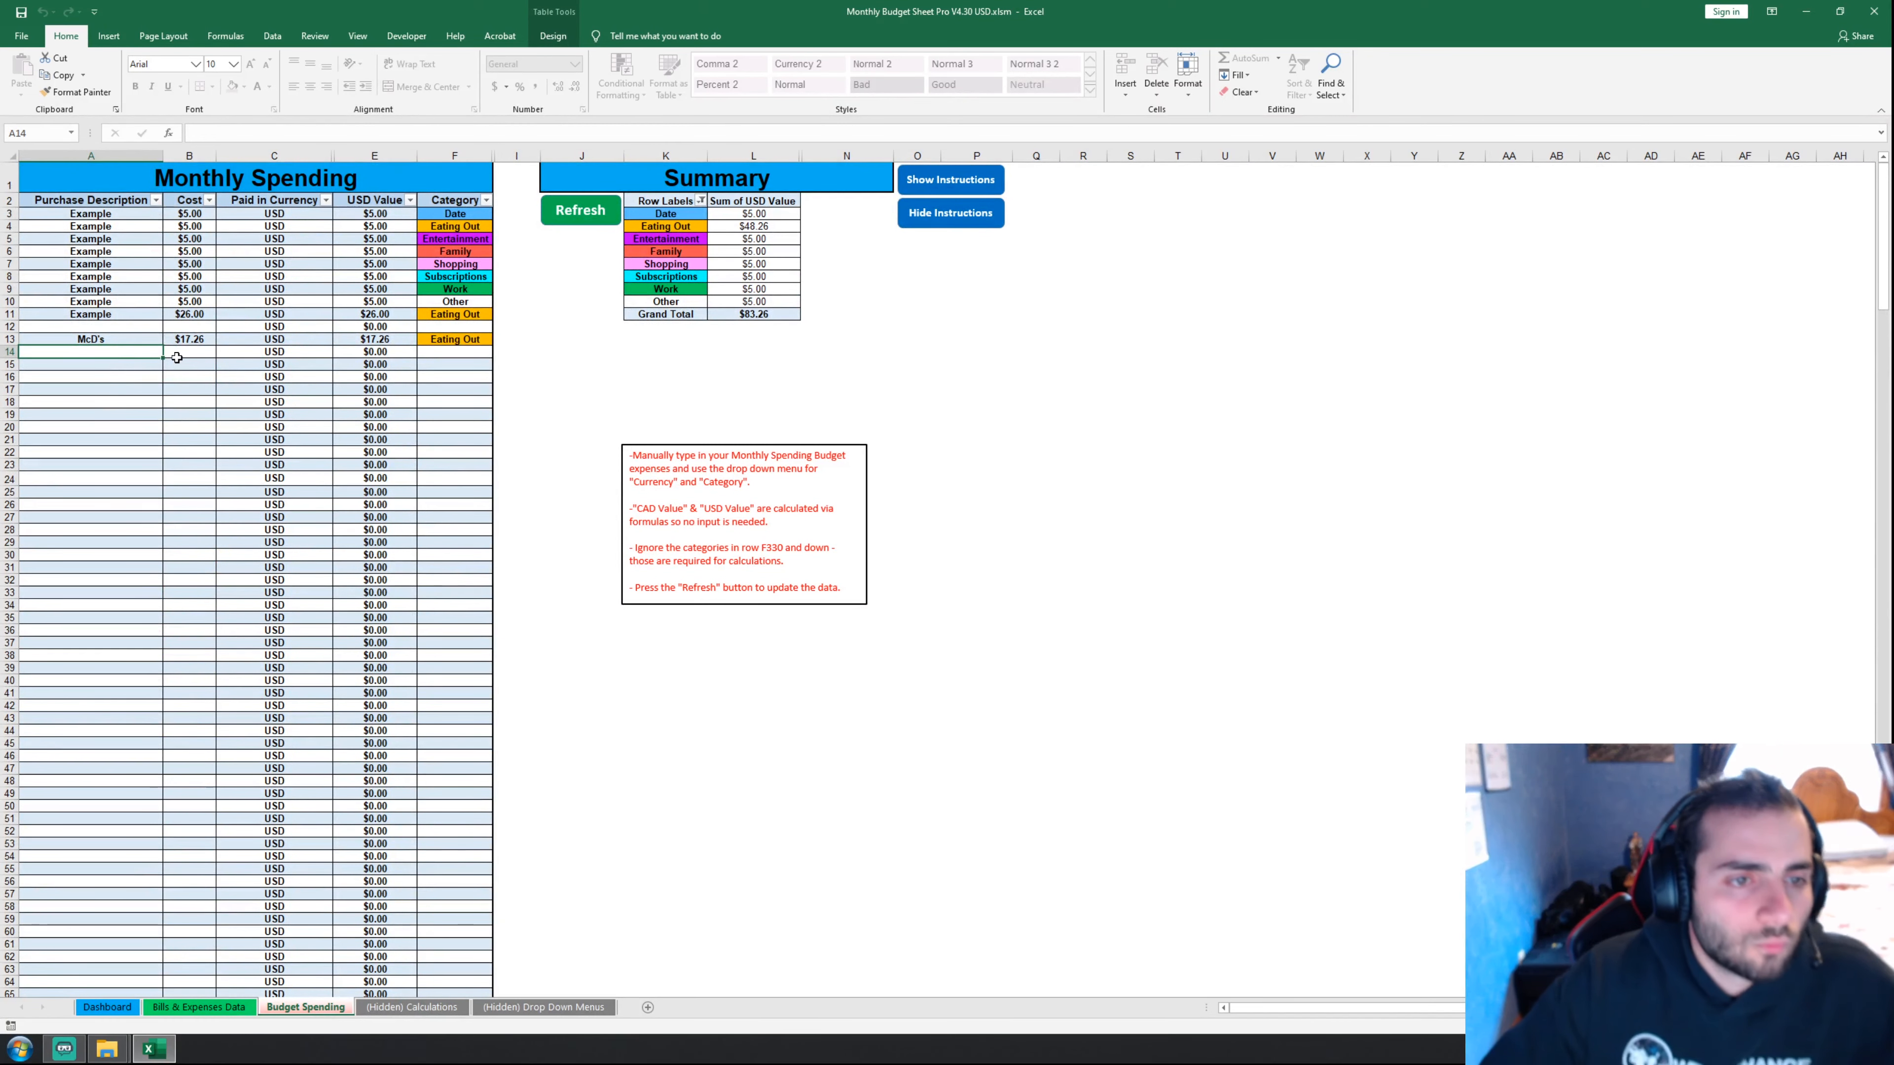
text(Family)
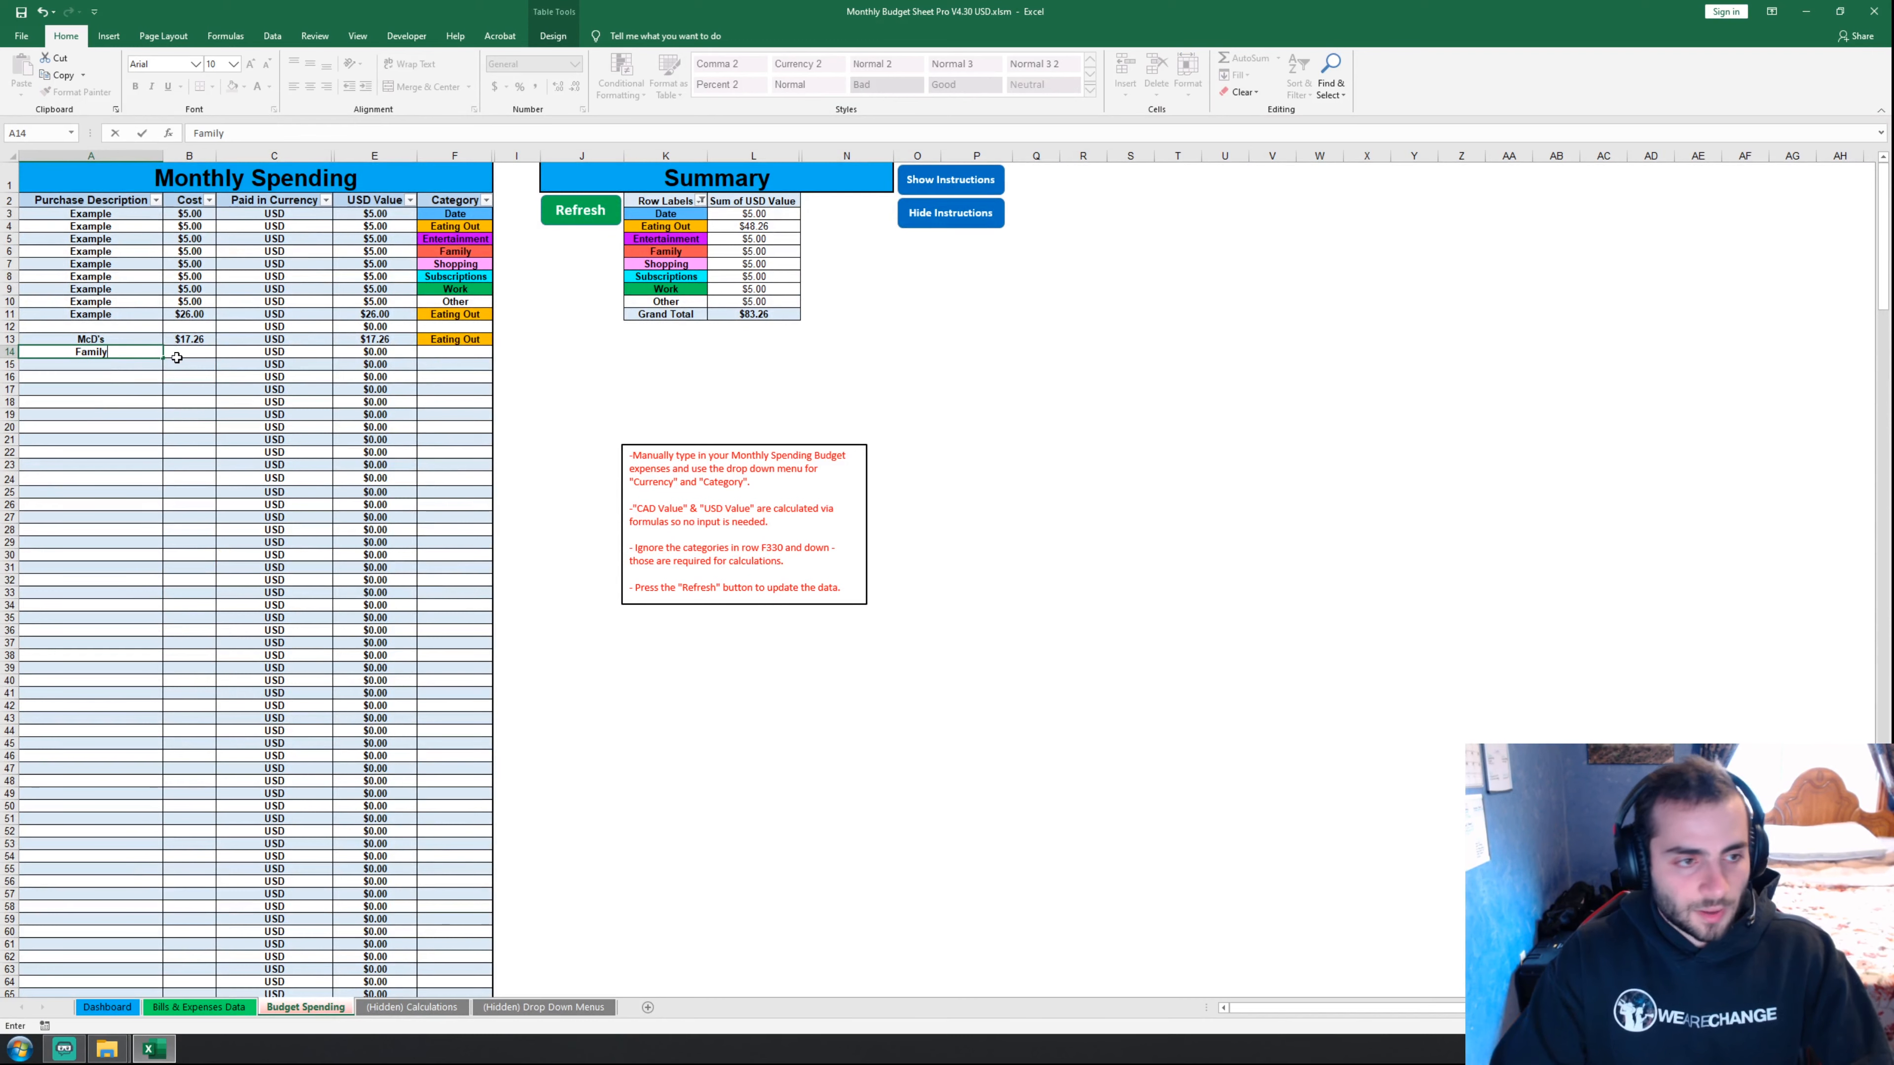
key(Tab)
text(120)
key(Return)
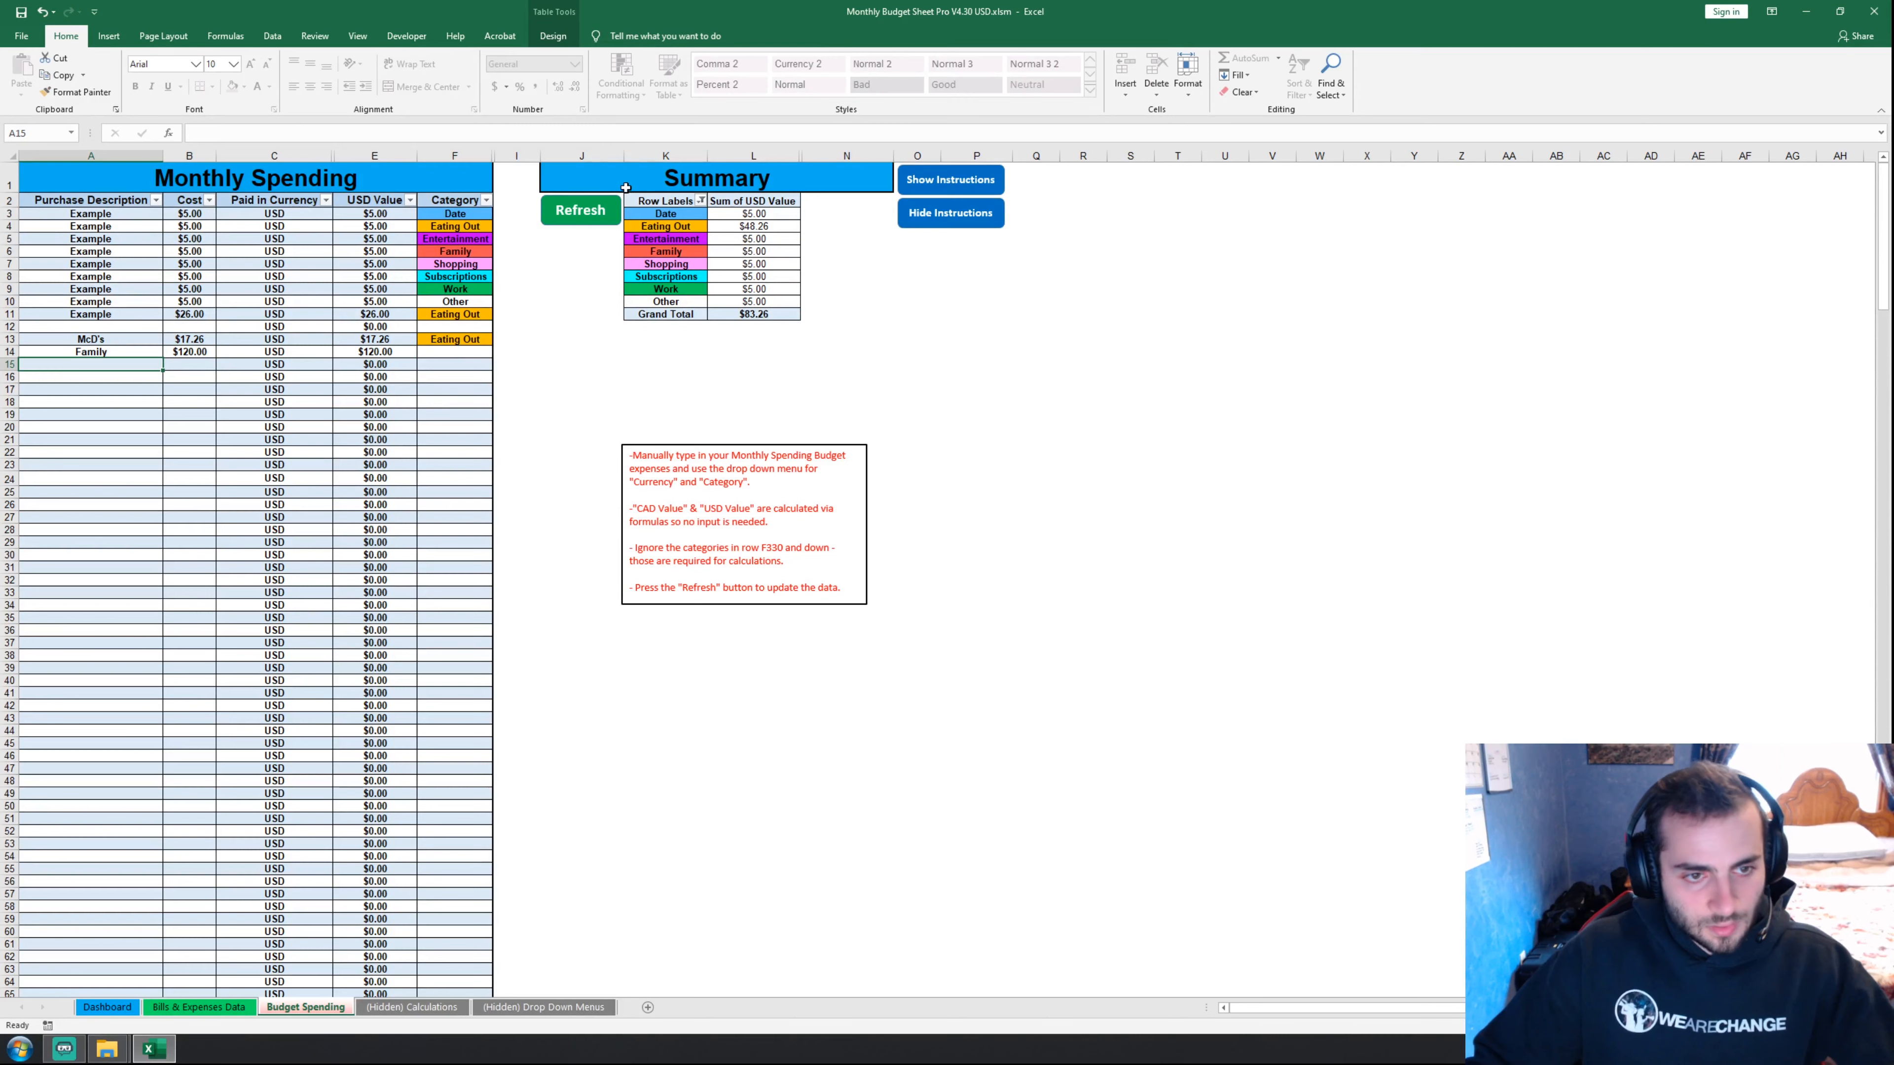
click(485, 351)
click(499, 351)
click(471, 392)
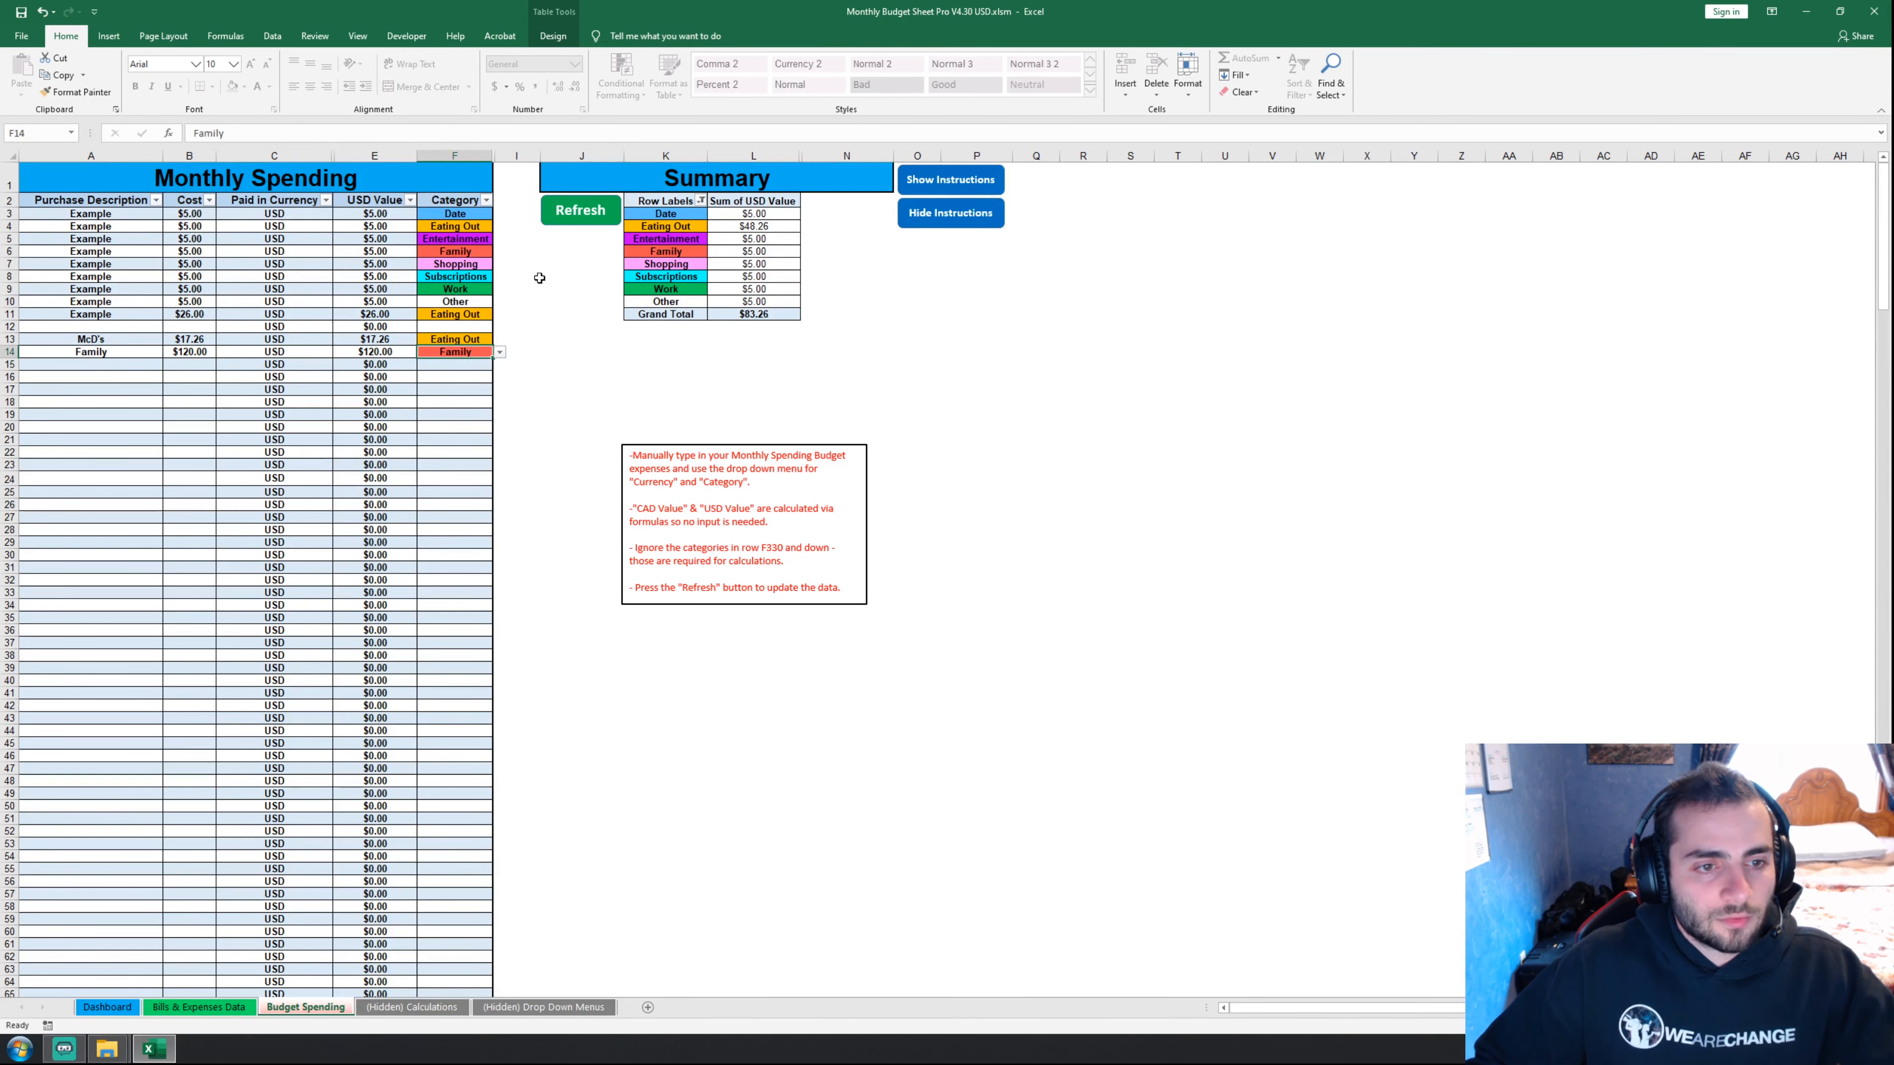
click(584, 210)
- On the Dashboard, examine the Family category's limit, used-up percentage, spent amount, remaining amount and progress
click(137, 1006)
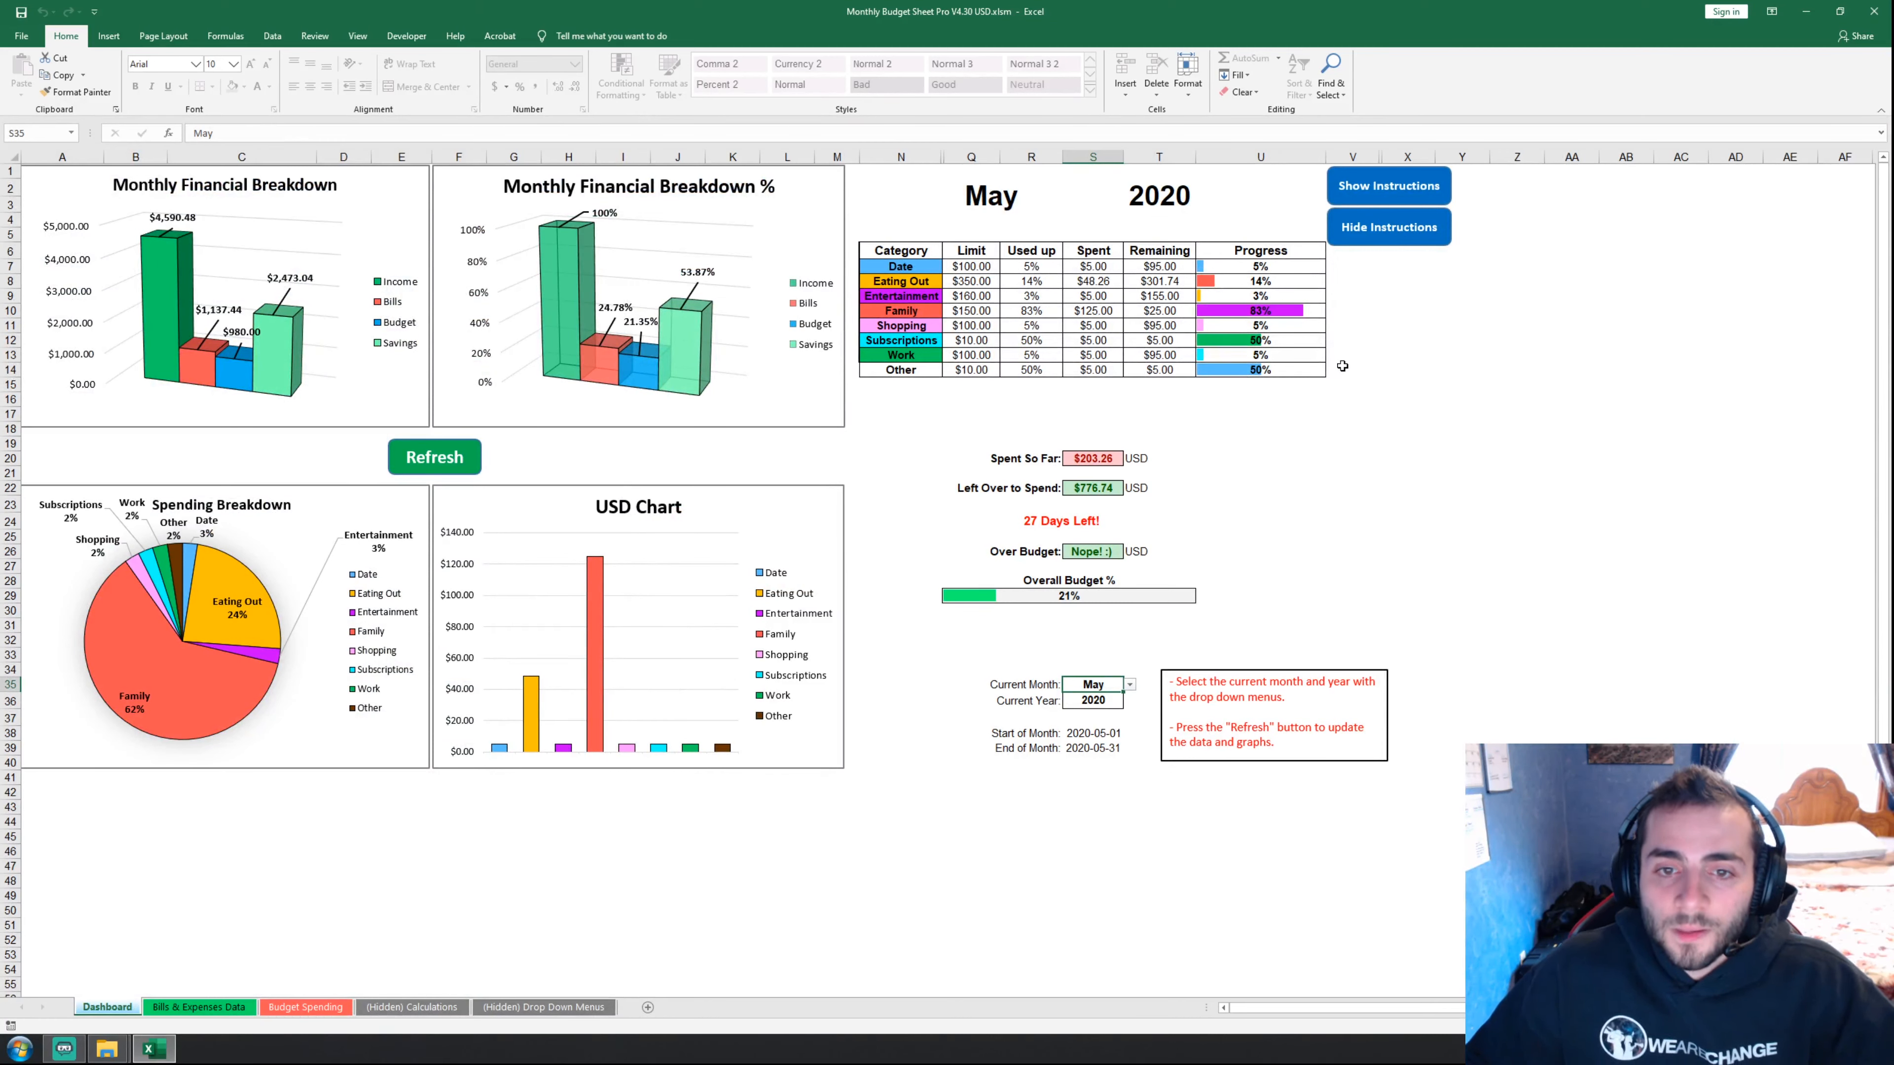
click(964, 311)
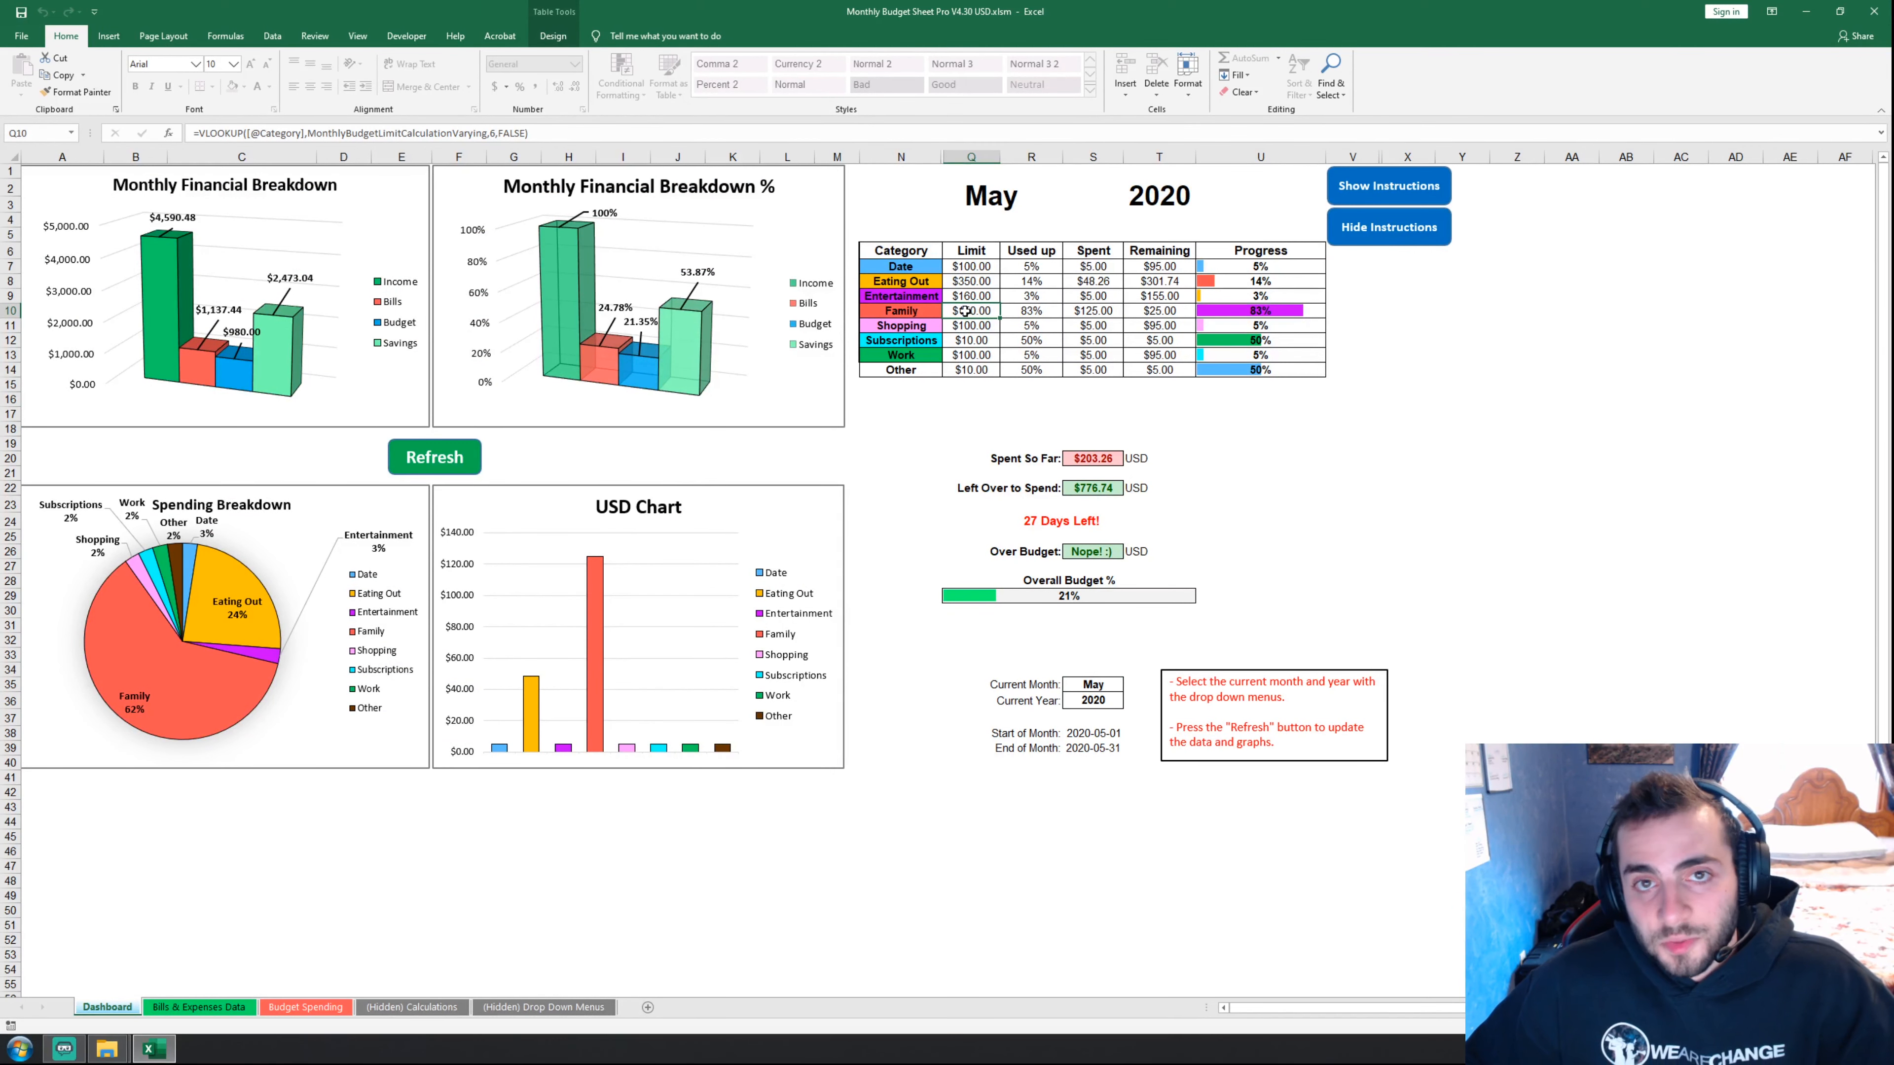
click(1054, 310)
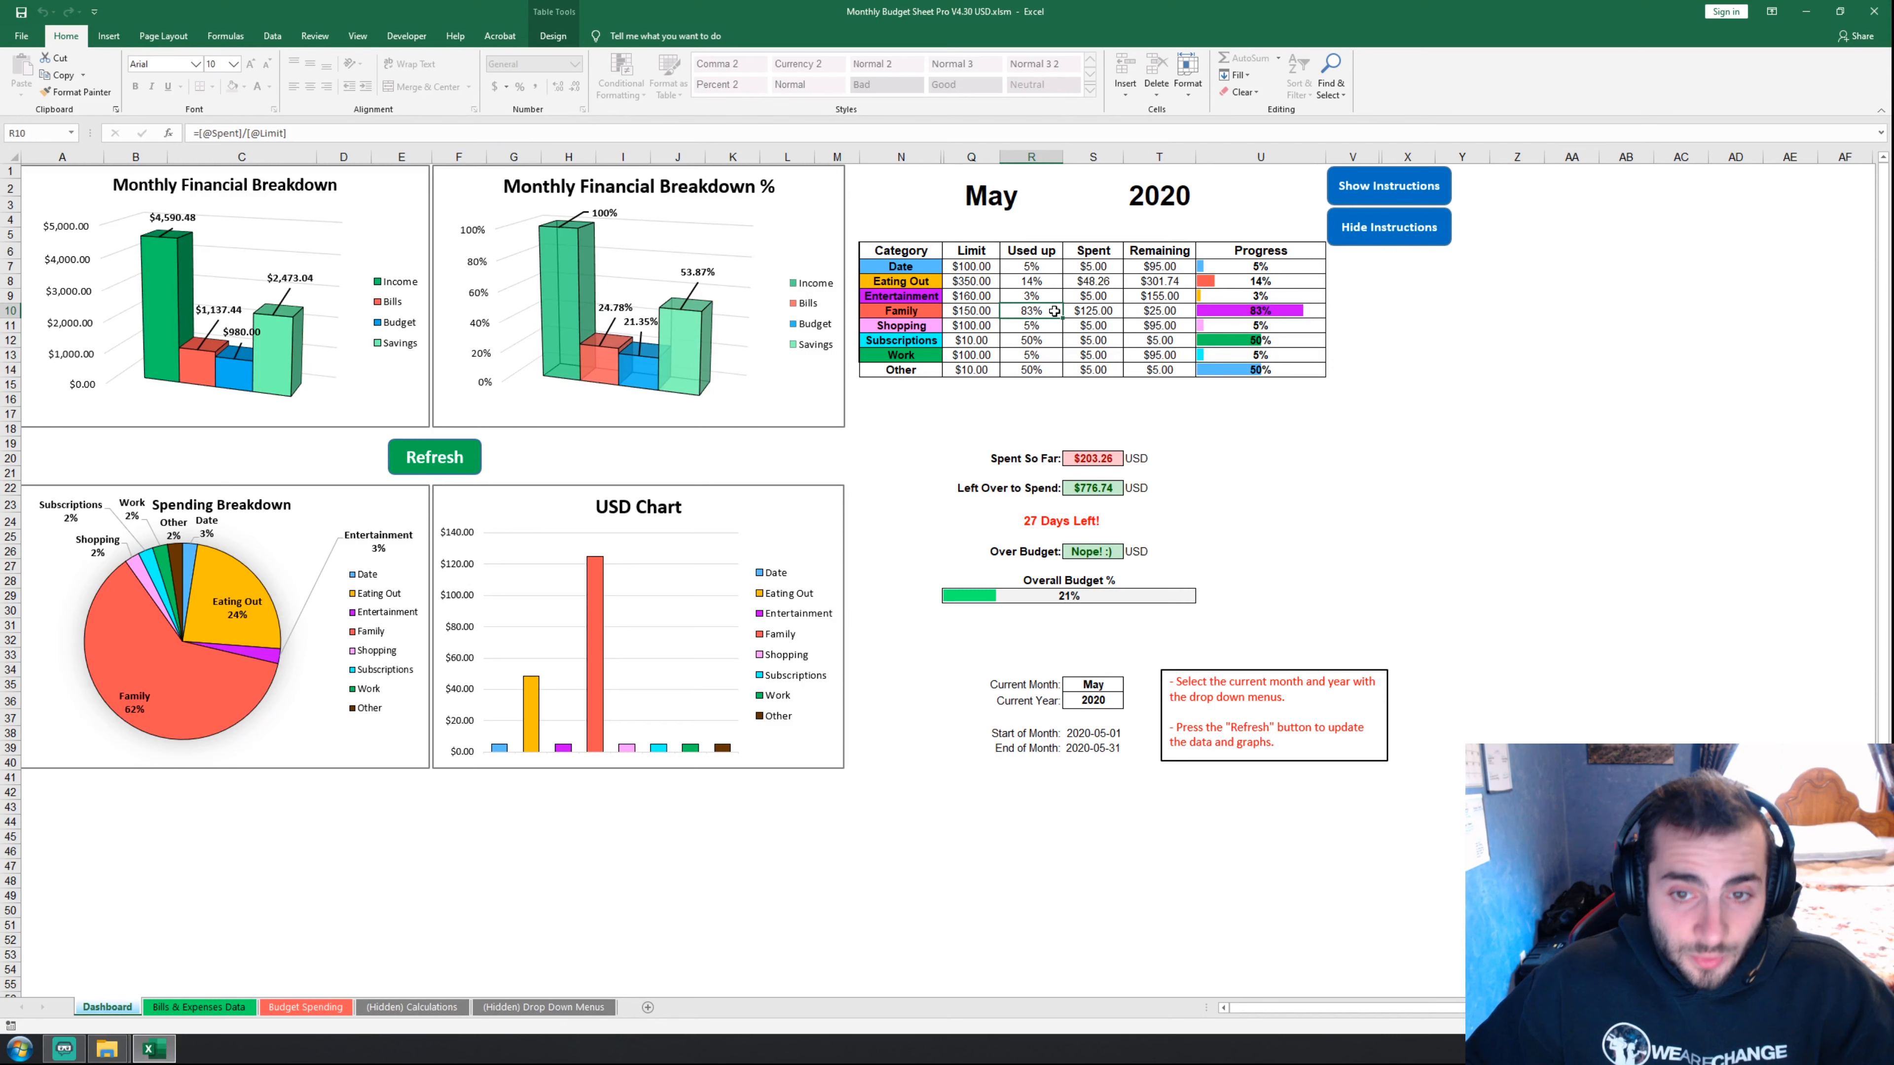
click(1110, 310)
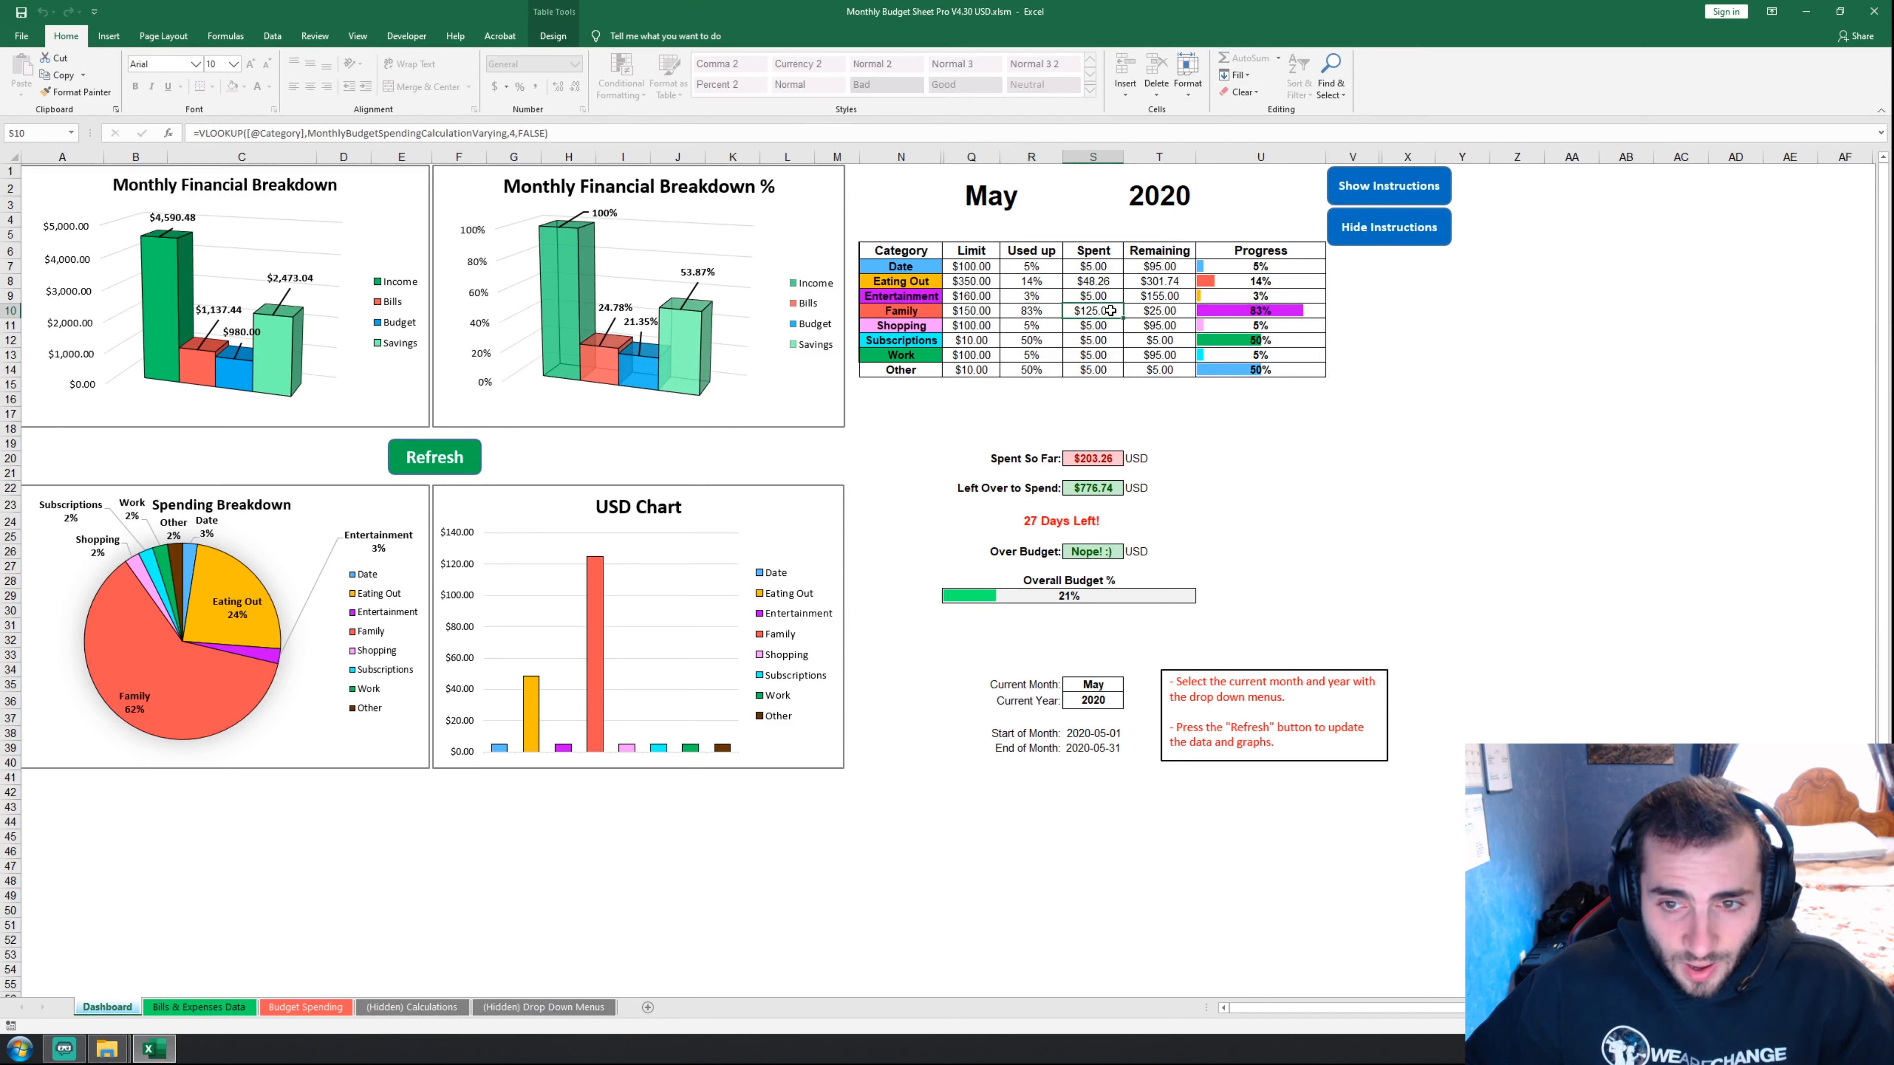
click(1188, 310)
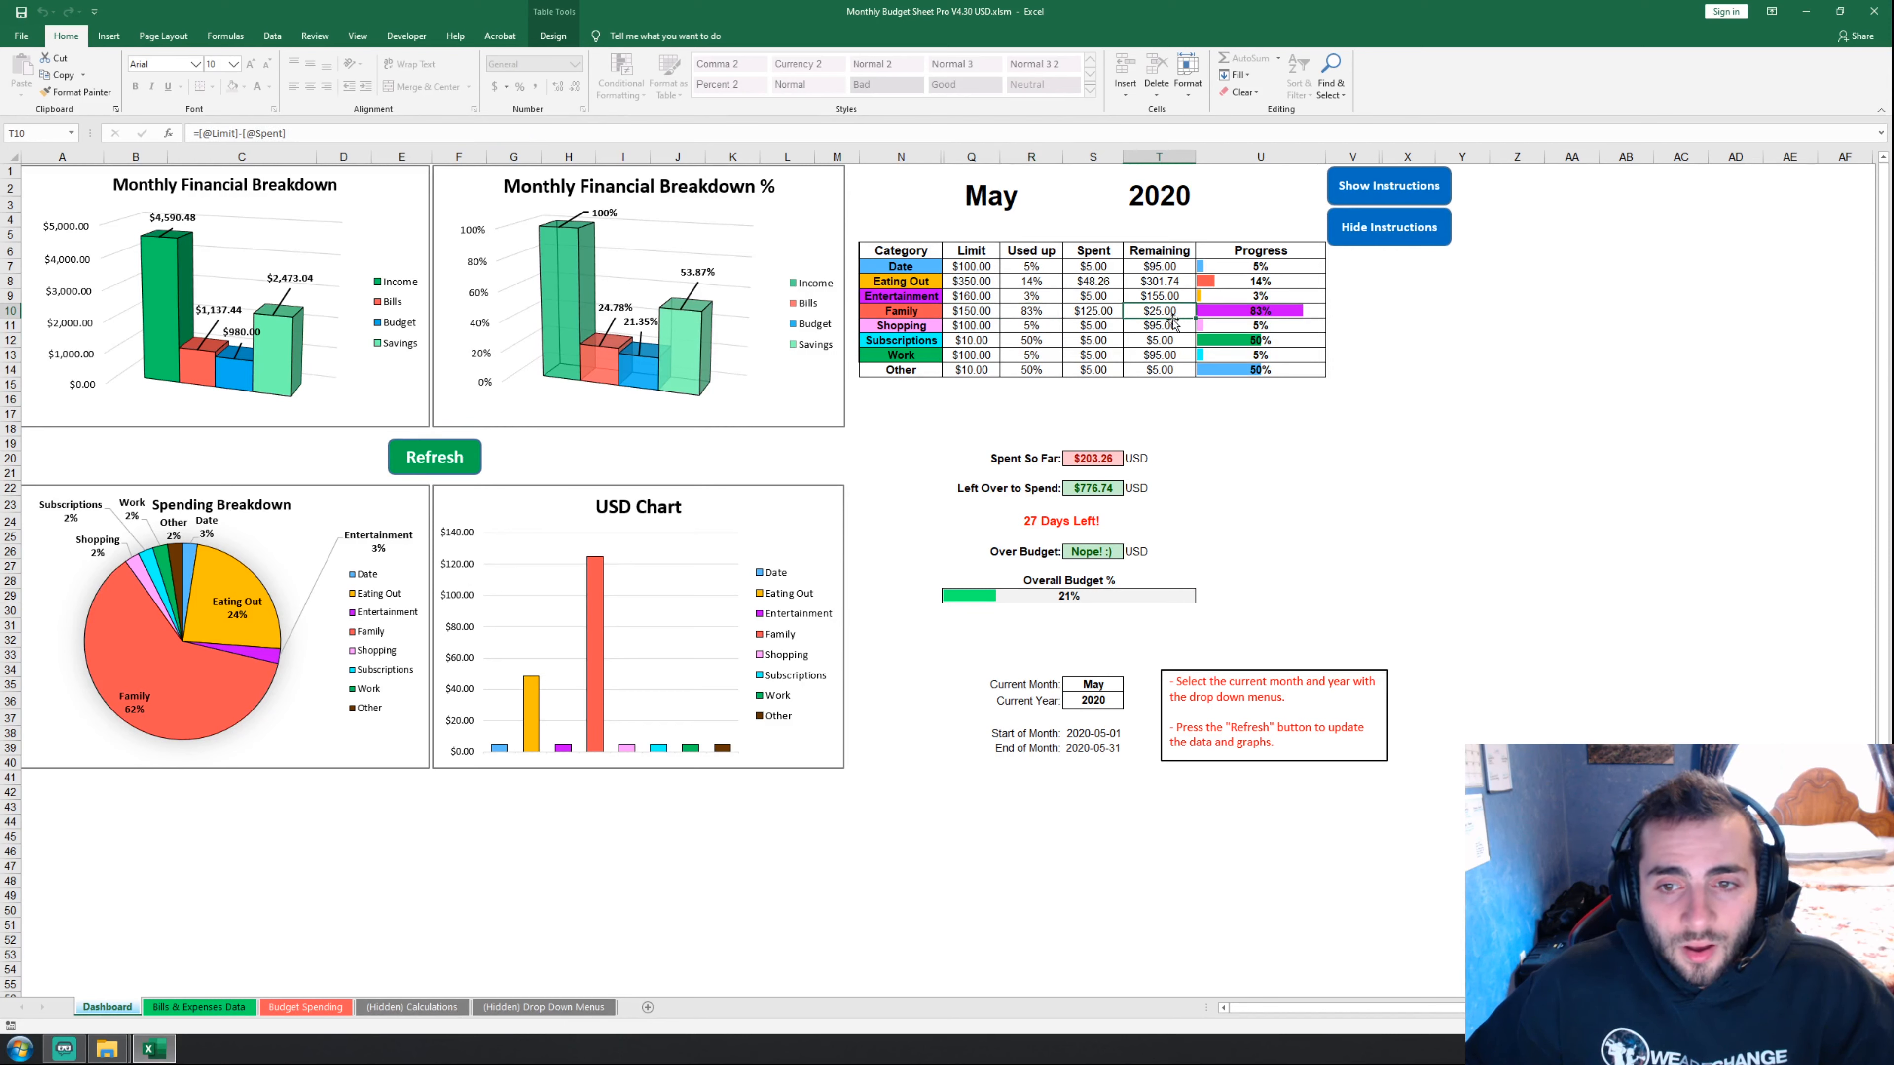
click(1279, 312)
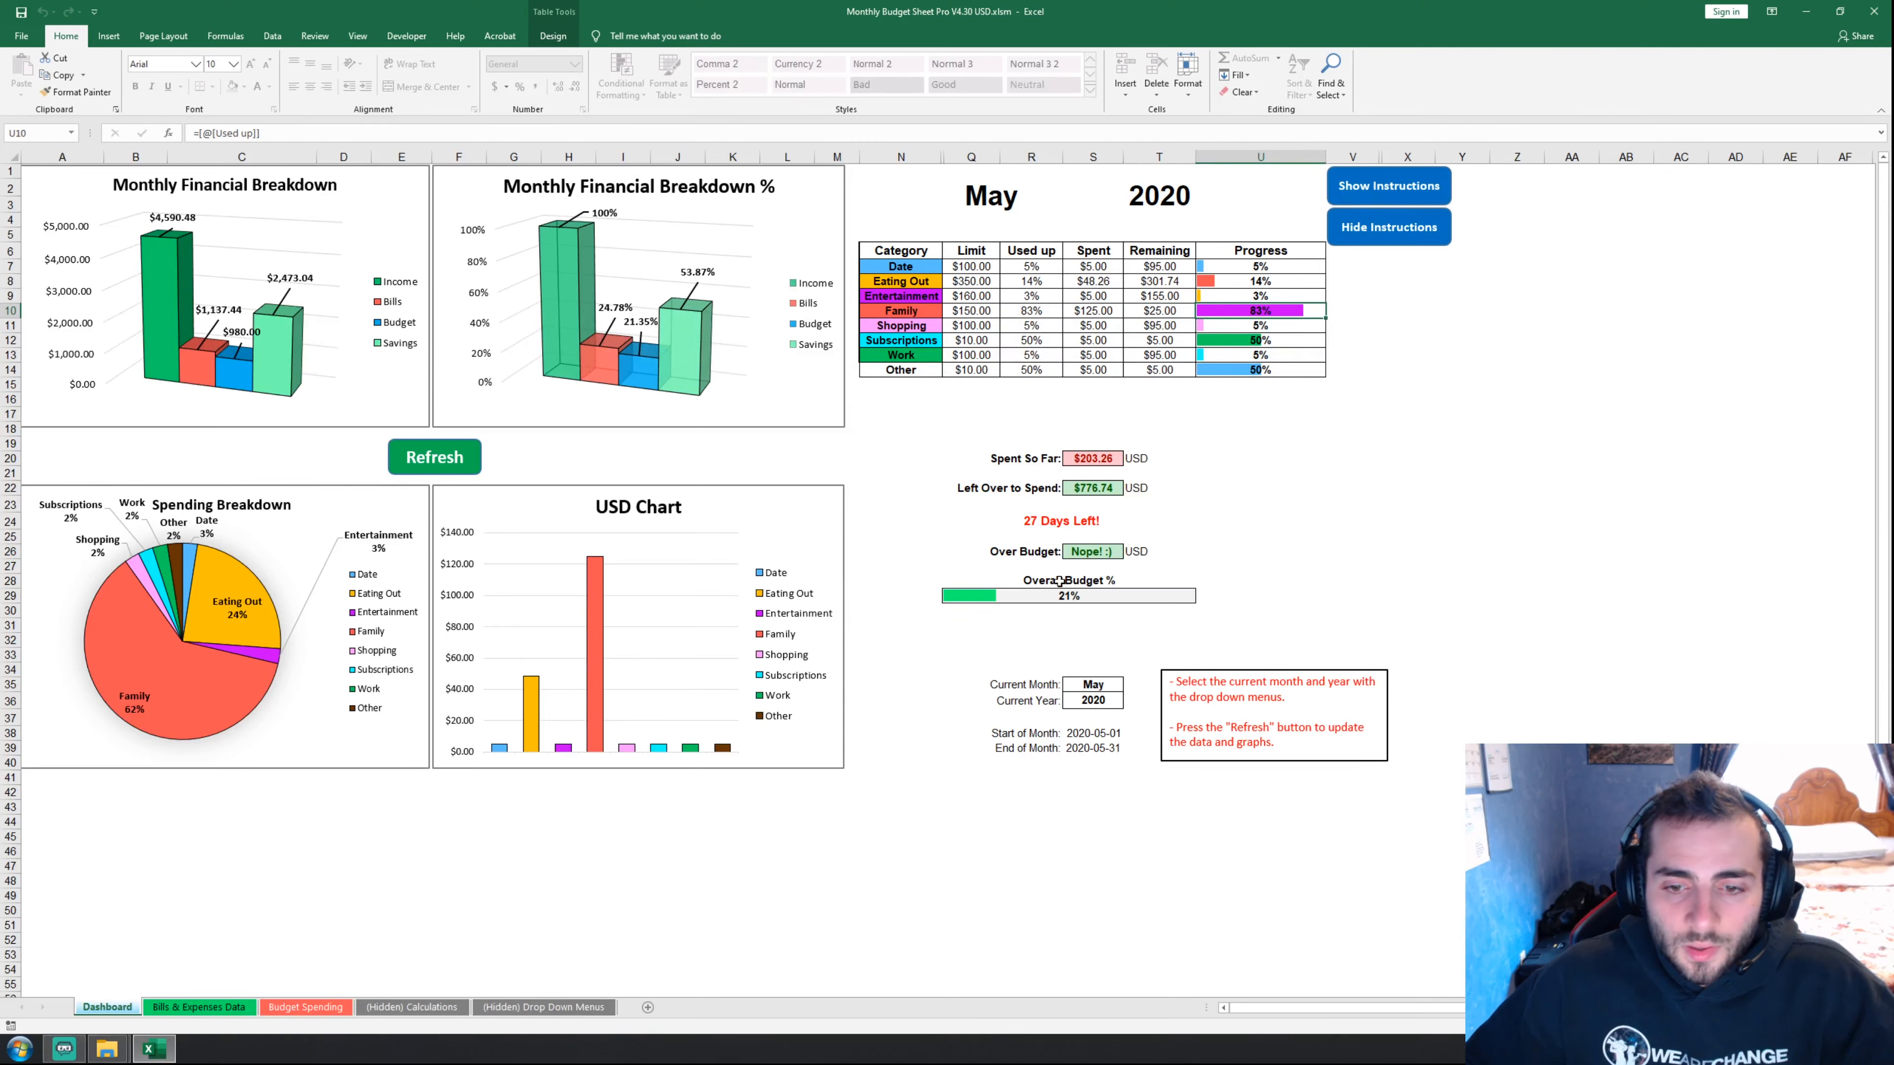
- Check the overall budget percentage and the days left in the month, and refresh the Dashboard
click(1032, 595)
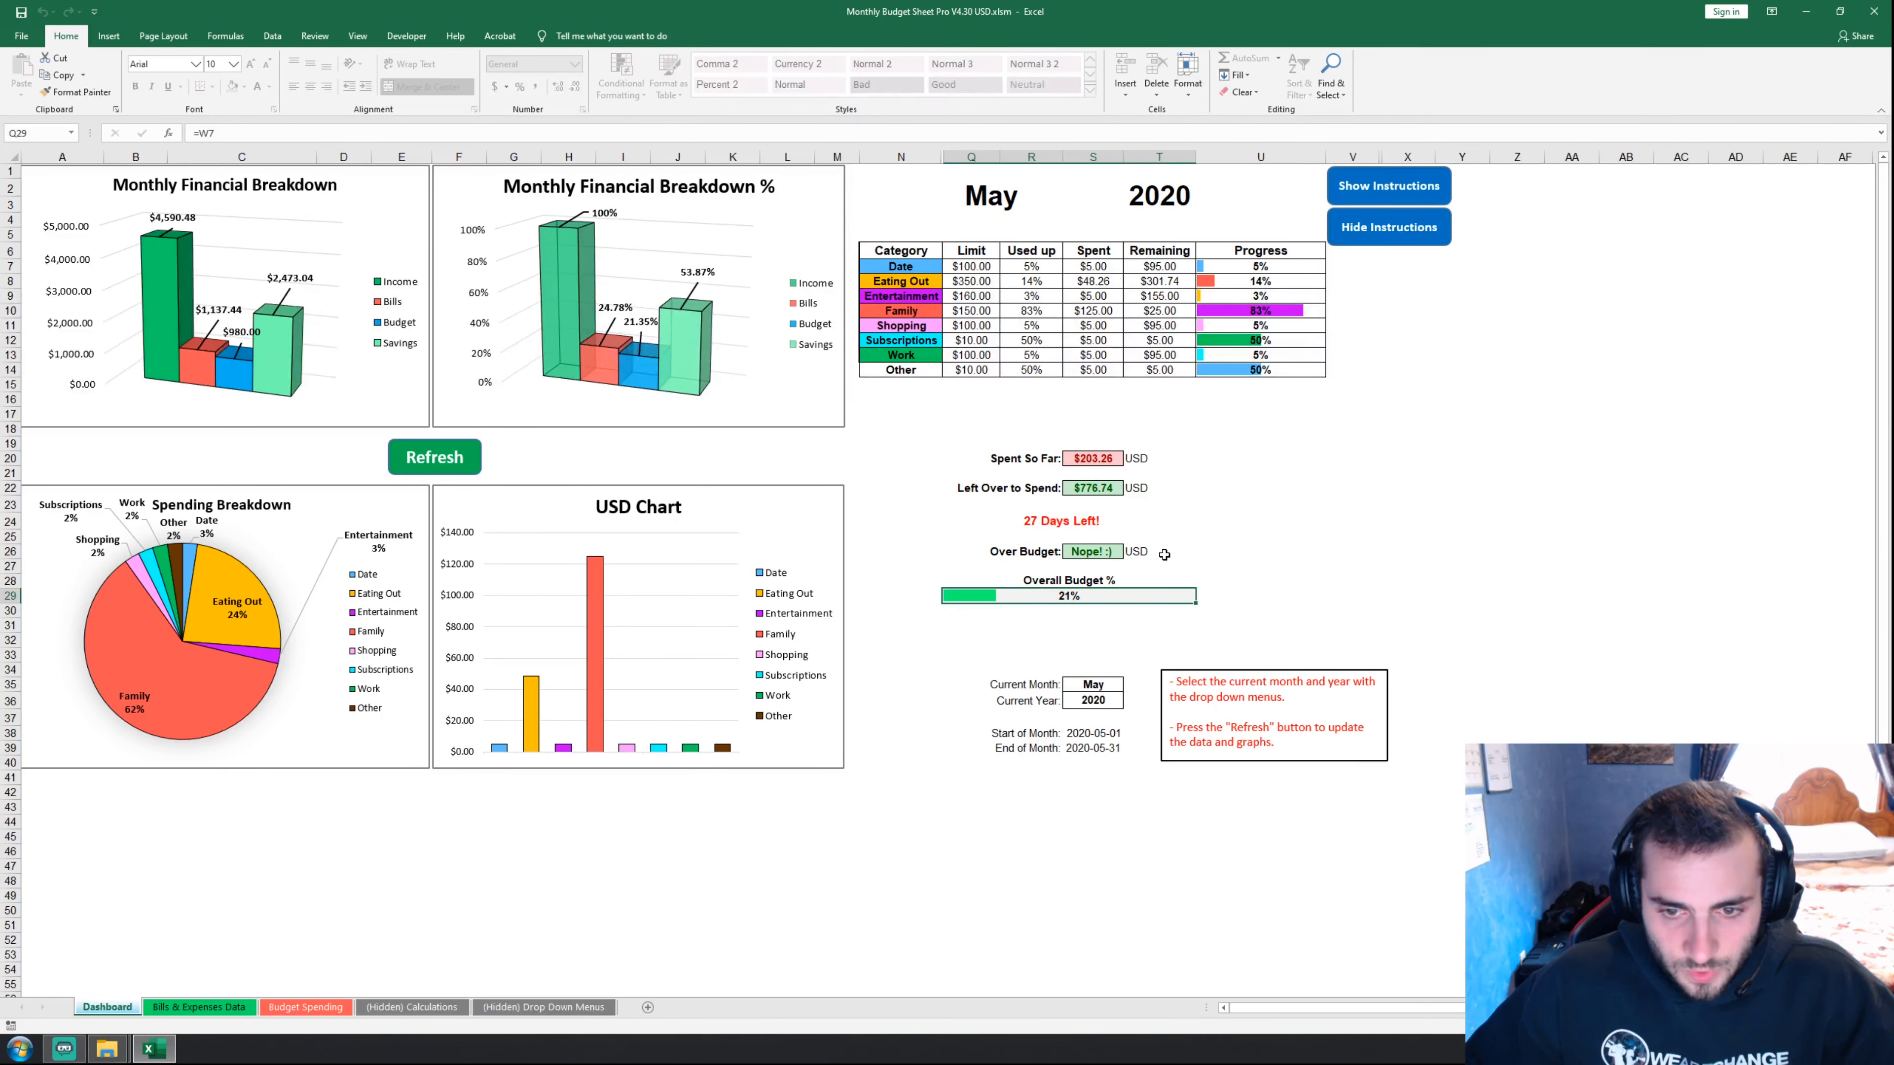
click(1029, 520)
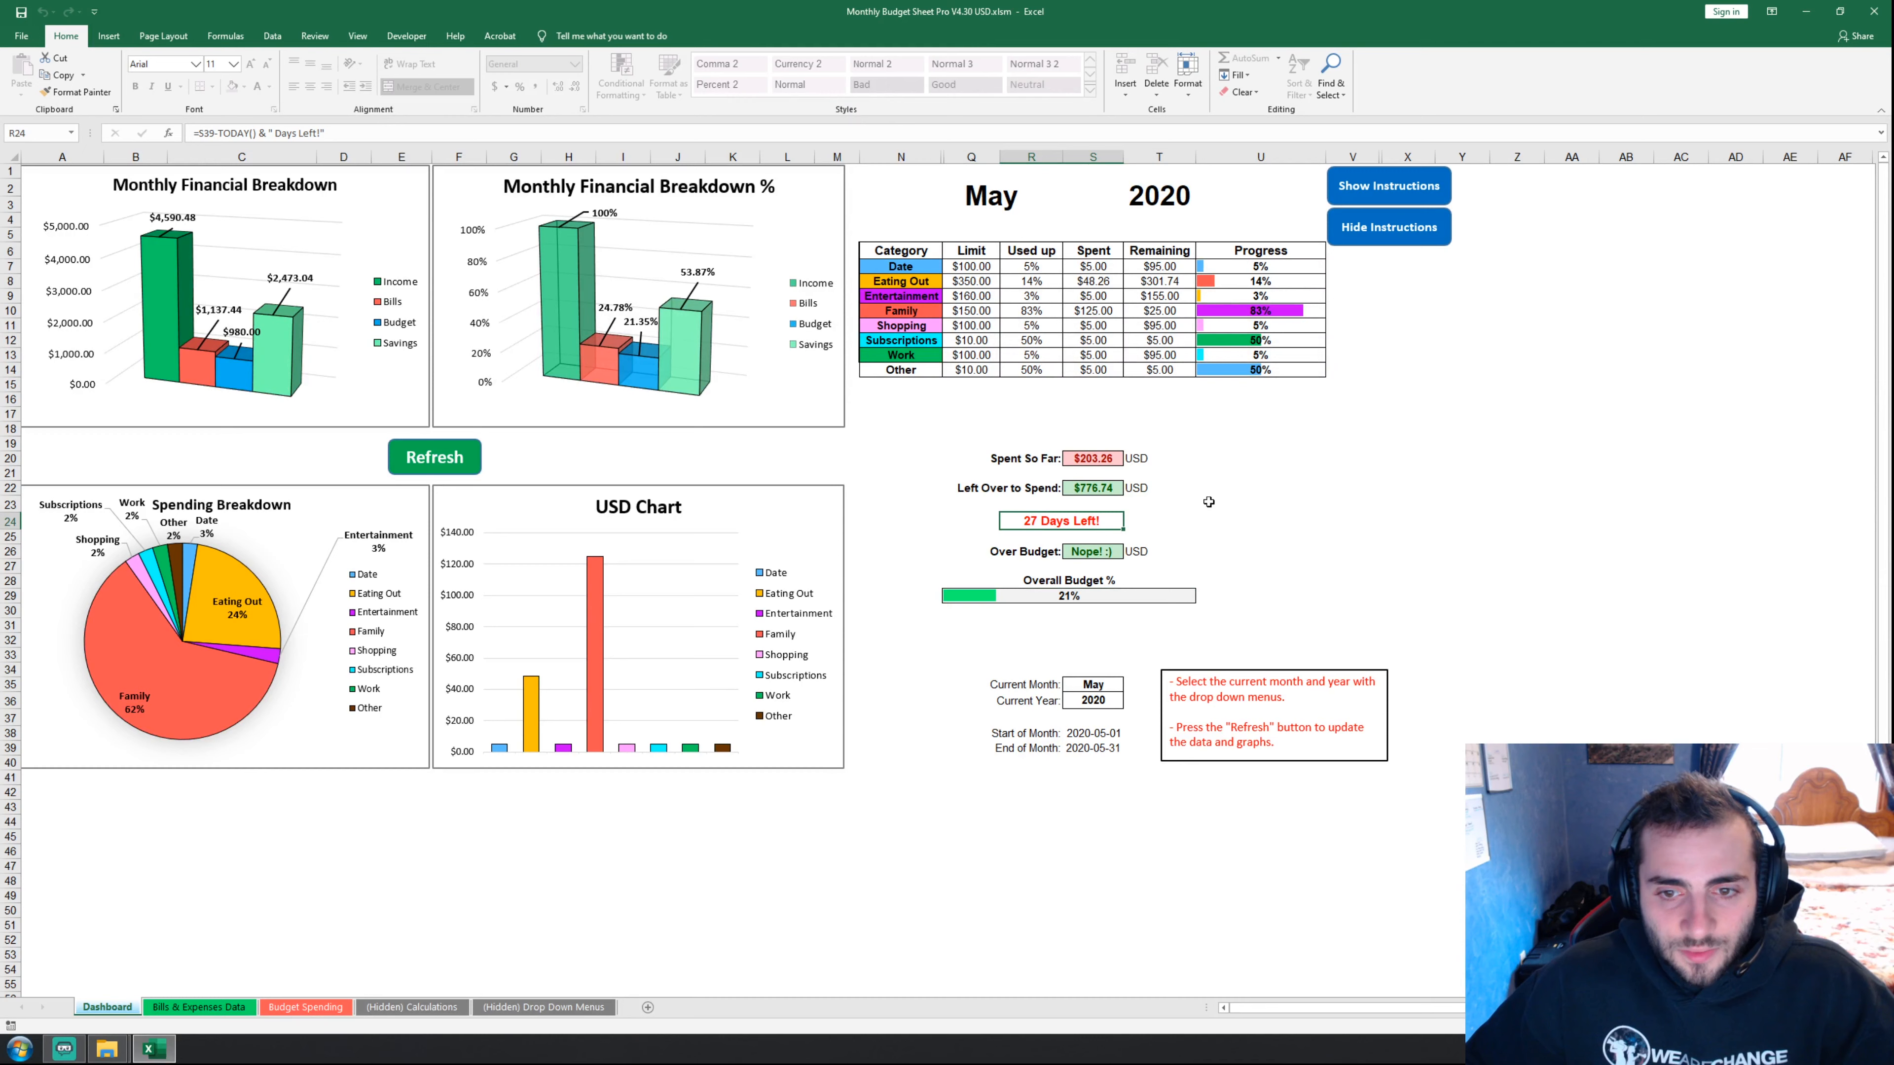
click(452, 460)
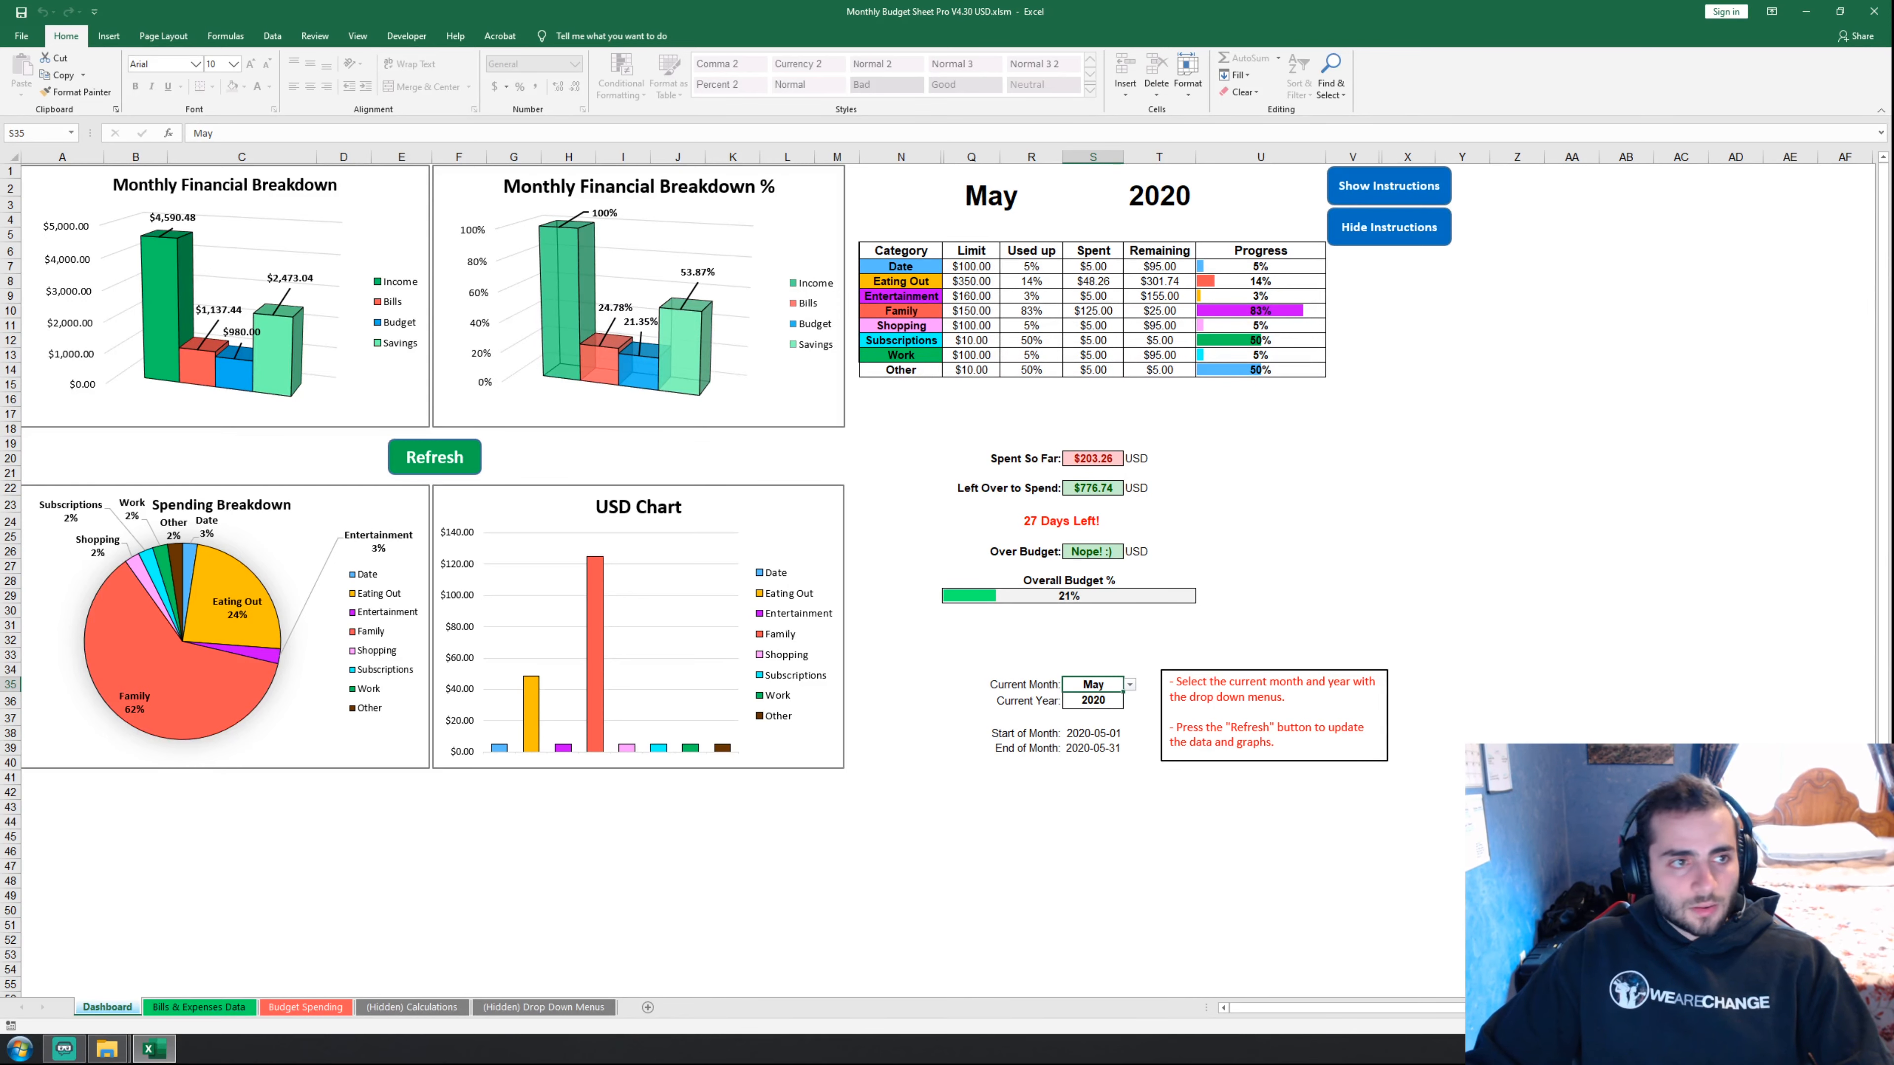
- Look at the workbook's saving options and return to the Dashboard
click(22, 36)
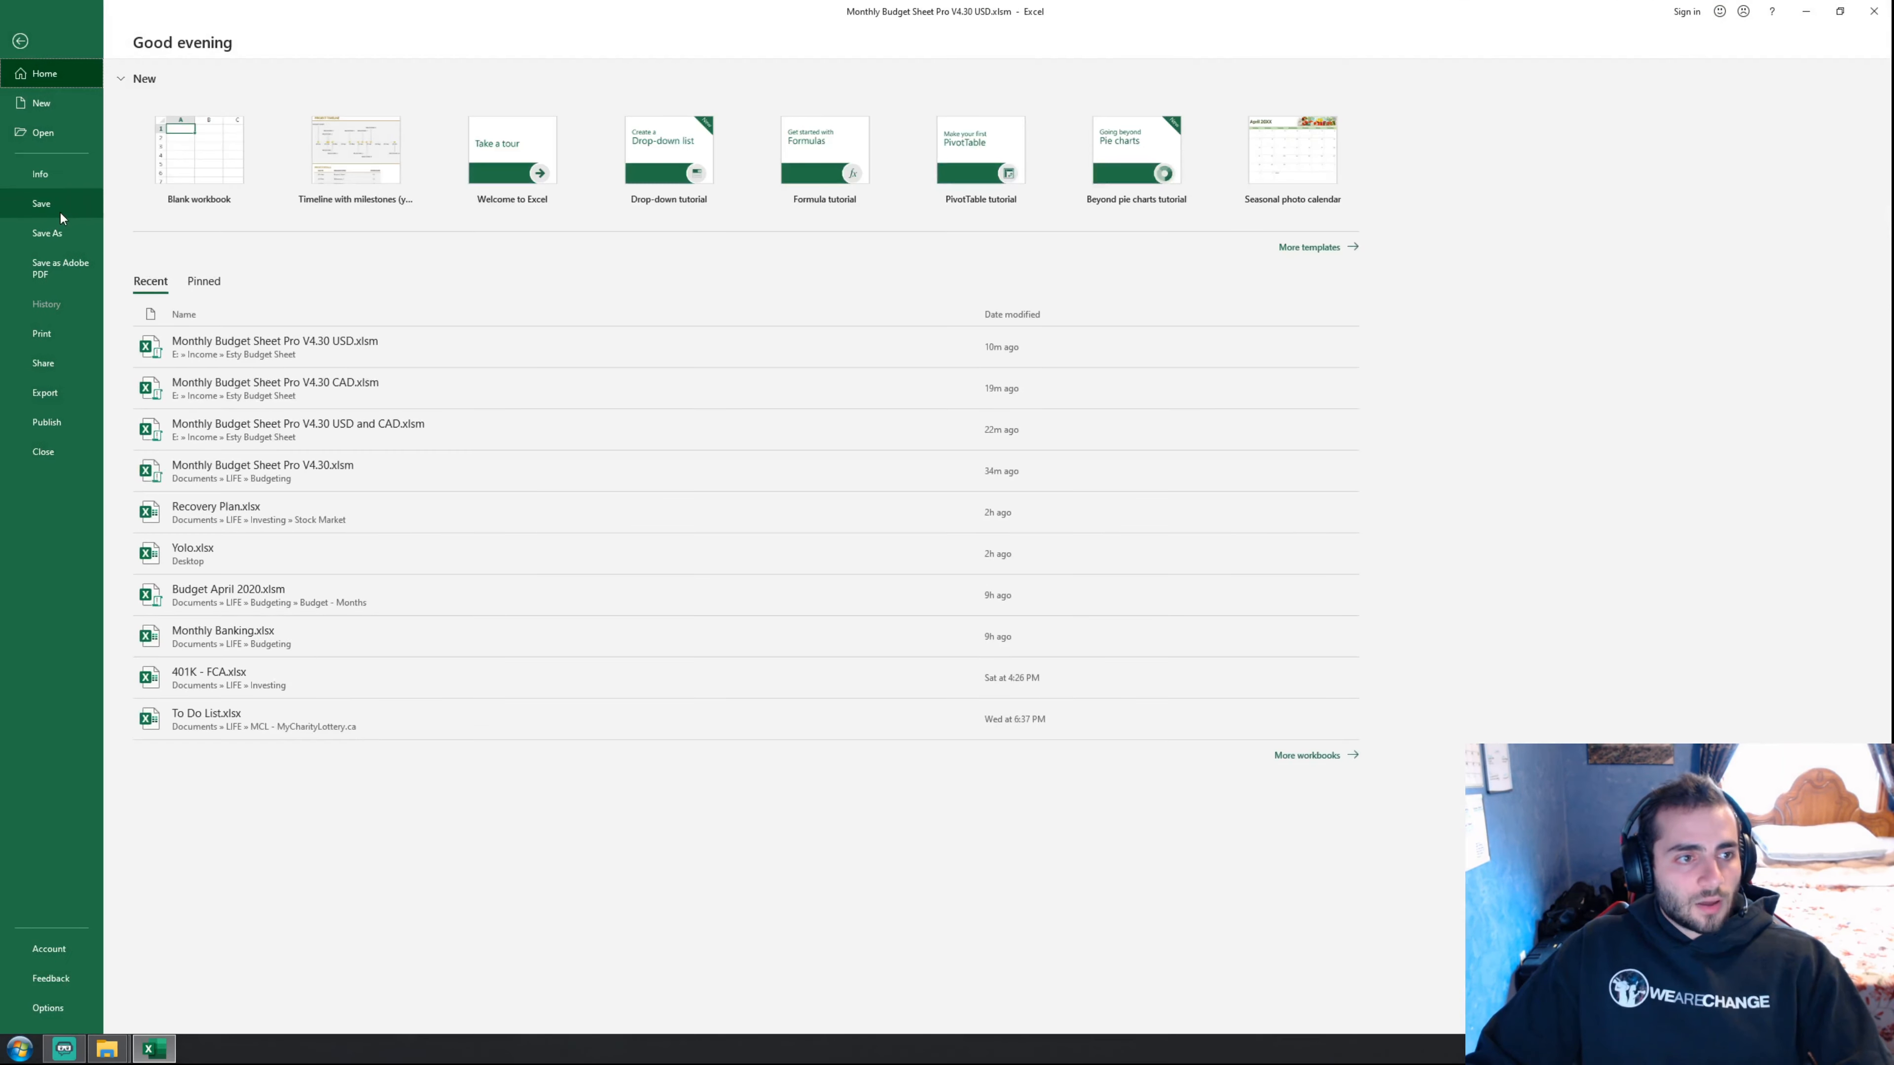
click(22, 41)
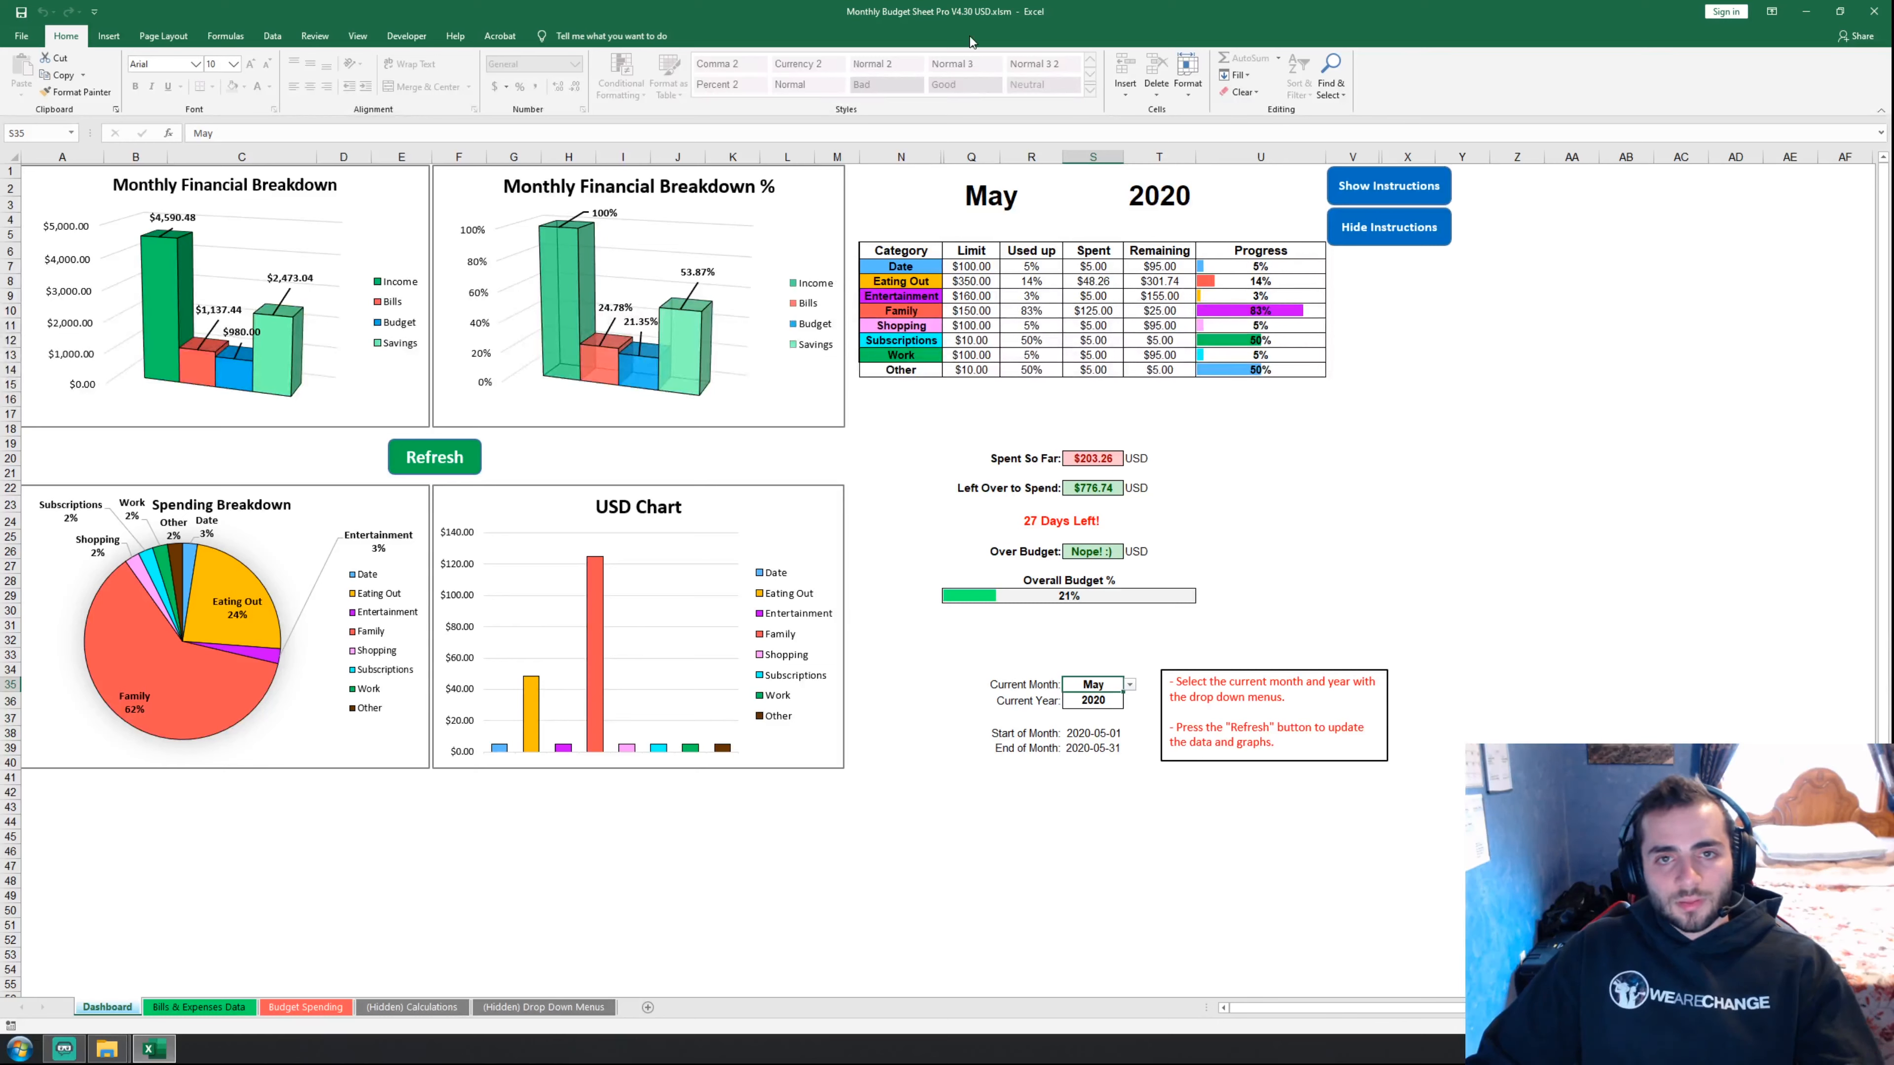